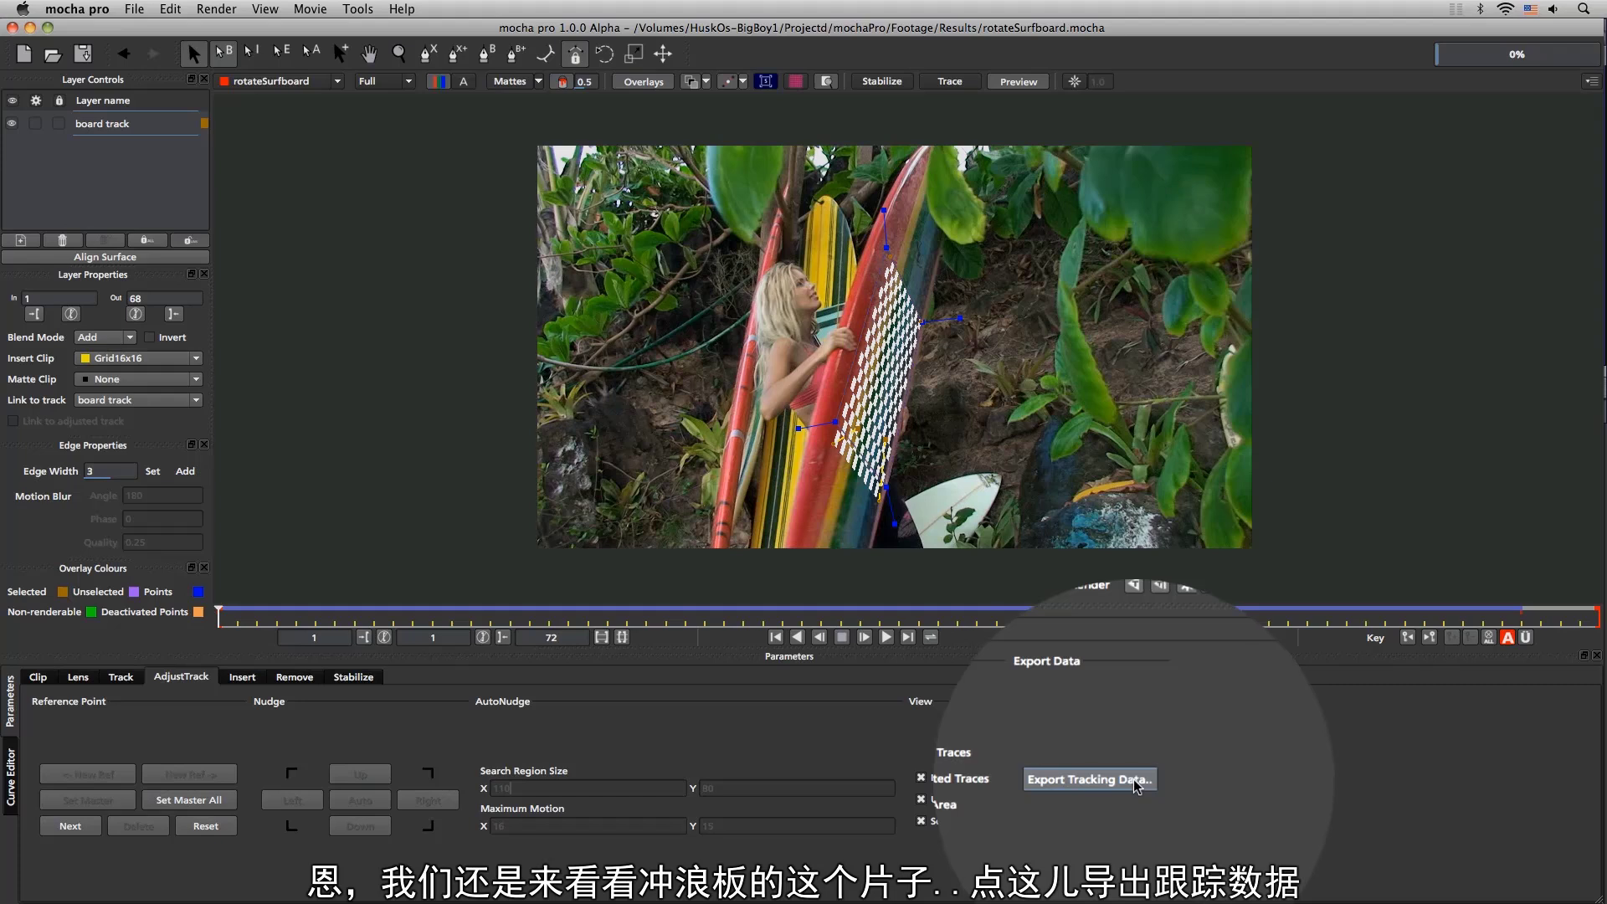
# Start exporting the board track layer's tracking data and choose the Nuke Ascii (*.txt) format
pyautogui.click(1088, 799)
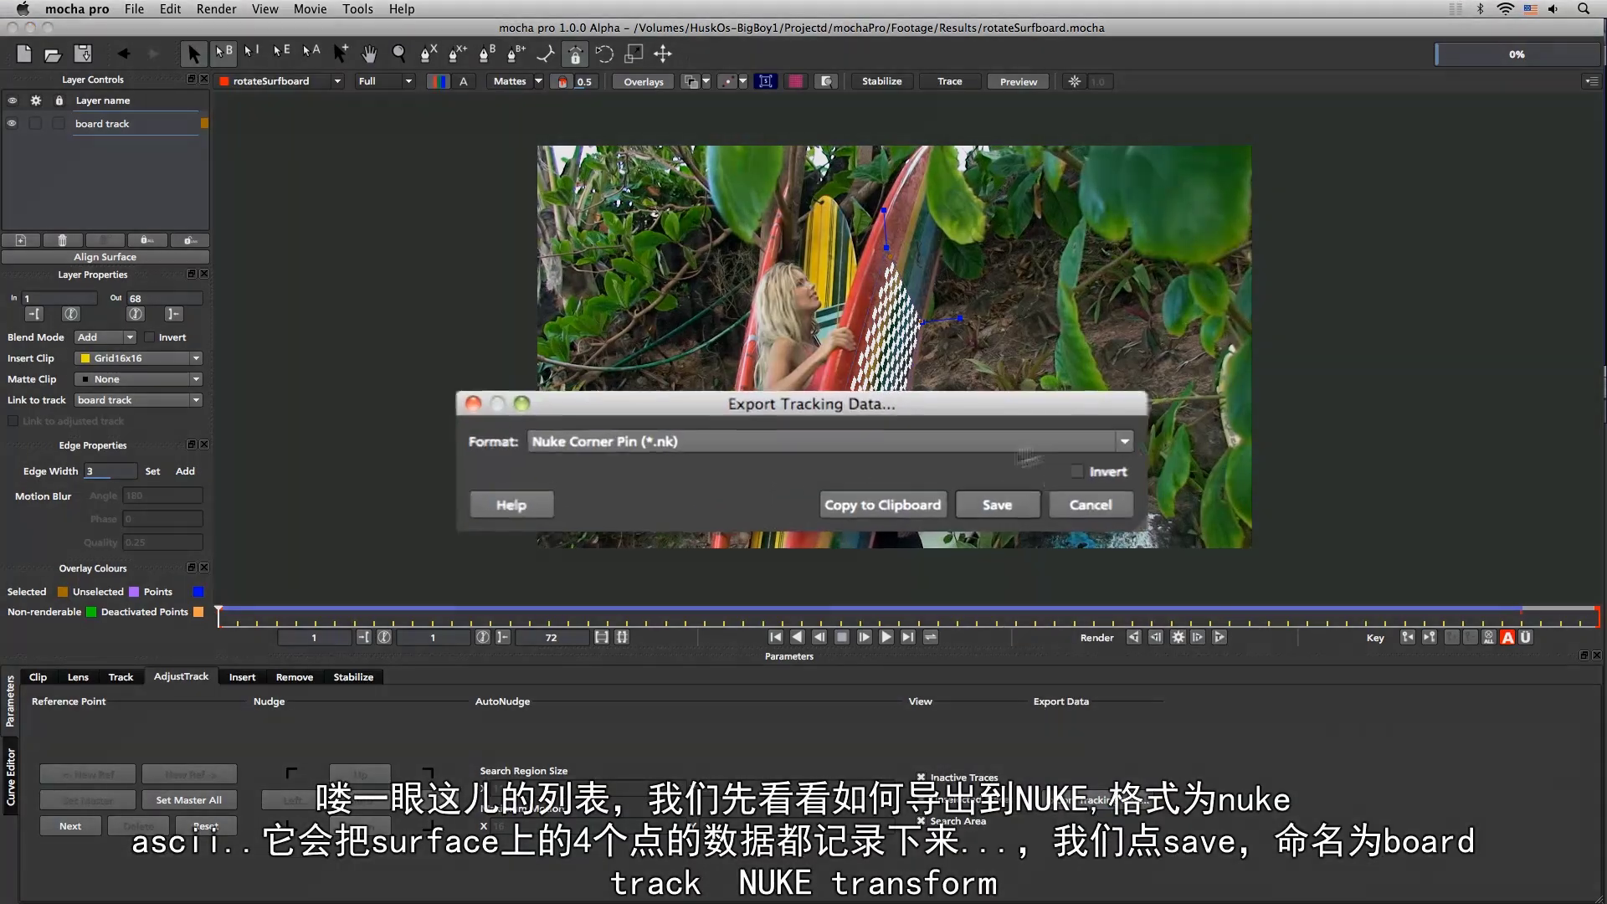
pyautogui.click(1121, 441)
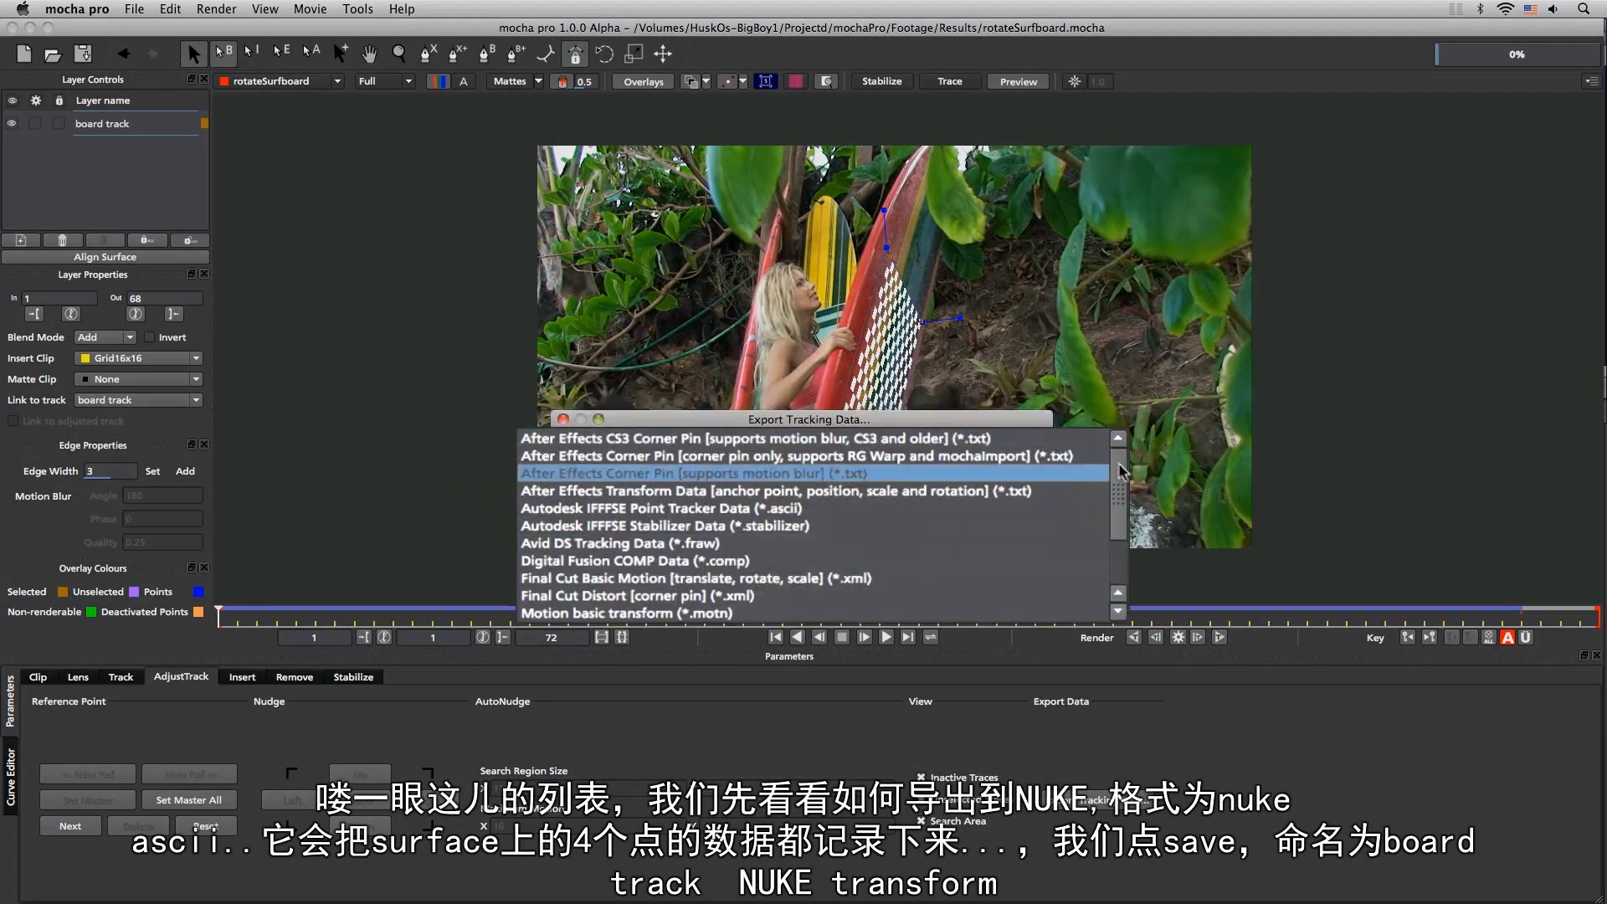
pyautogui.scroll(-3, 1120, 473)
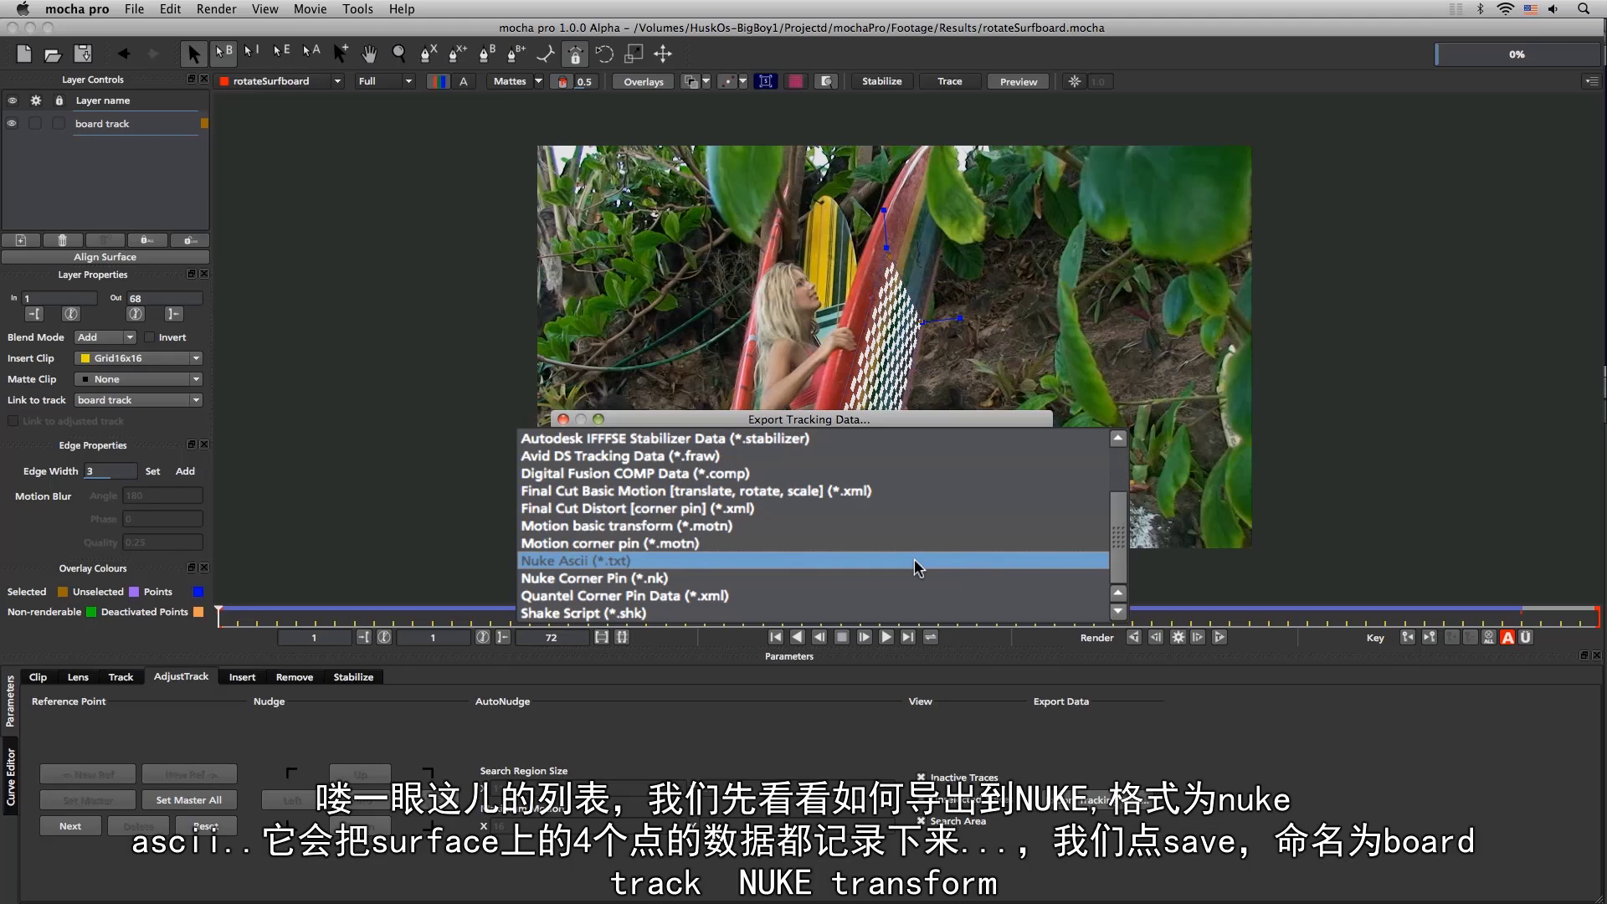
pyautogui.click(919, 560)
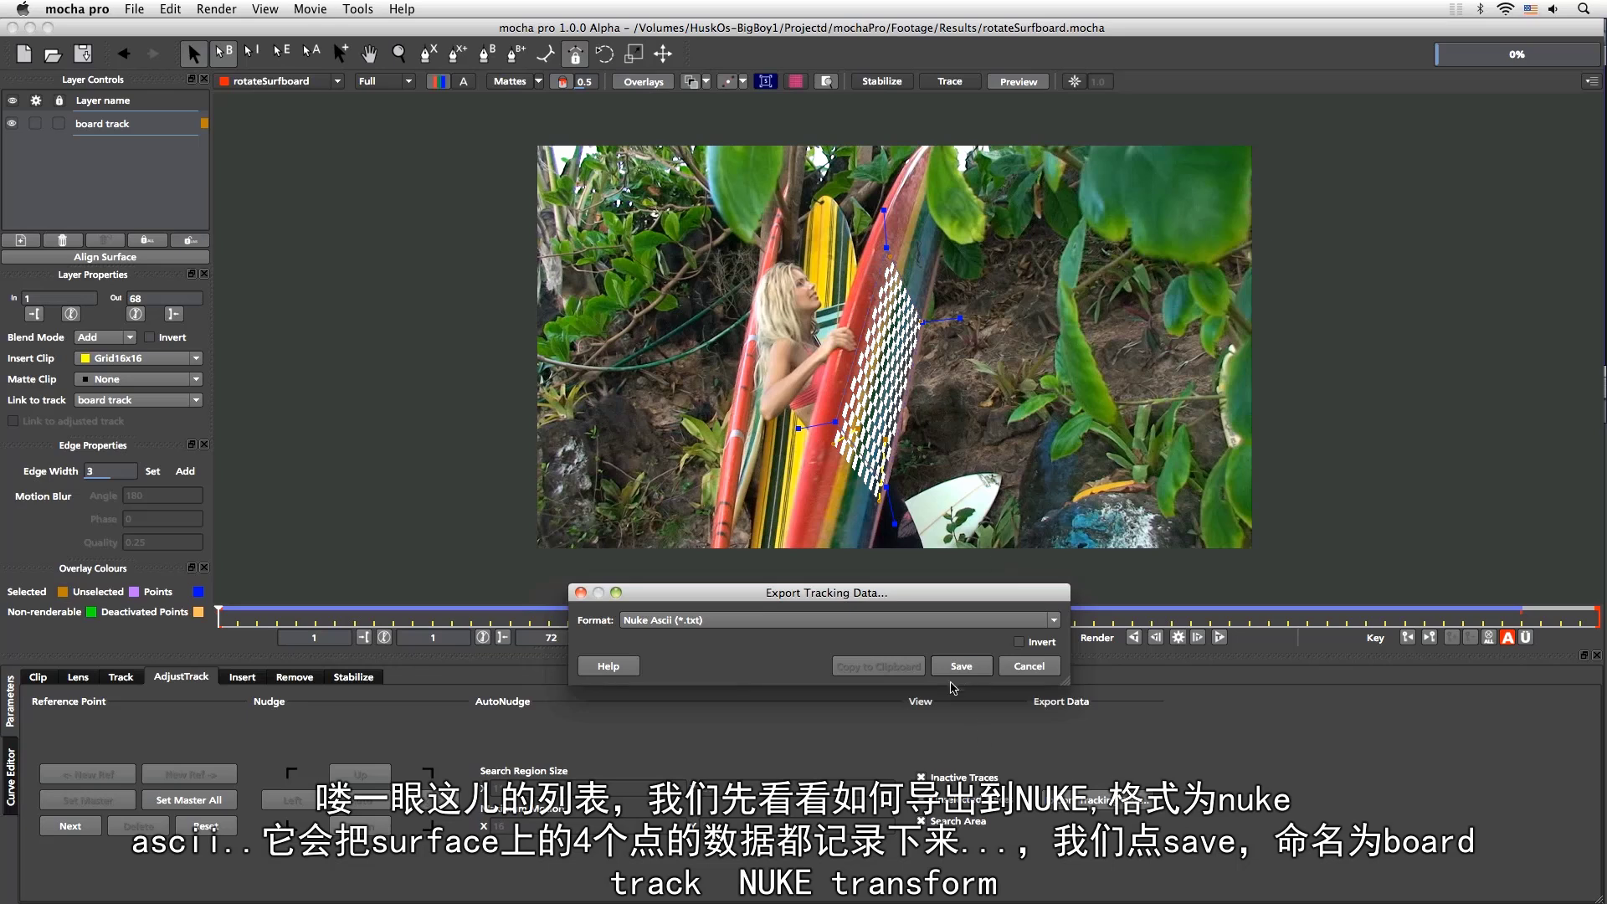
# Save the exported tracking data as "board track - nuke transform" in the Ex 05 - Exporting the Data folder
pyautogui.click(967, 668)
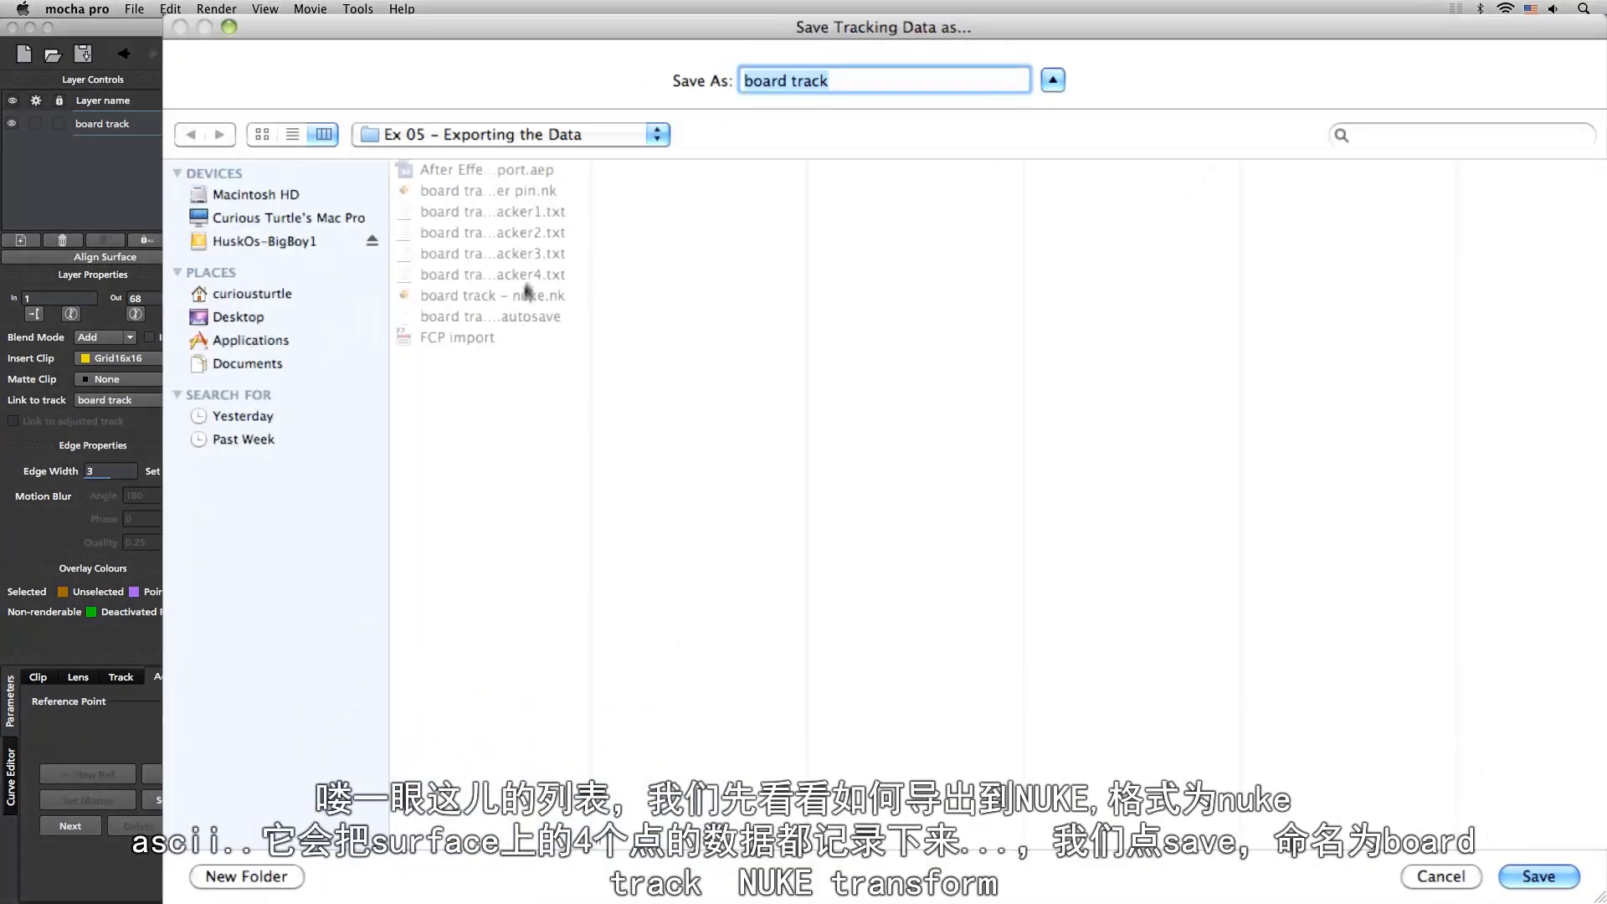
pyautogui.click(856, 81)
pyautogui.write('- nuke ')
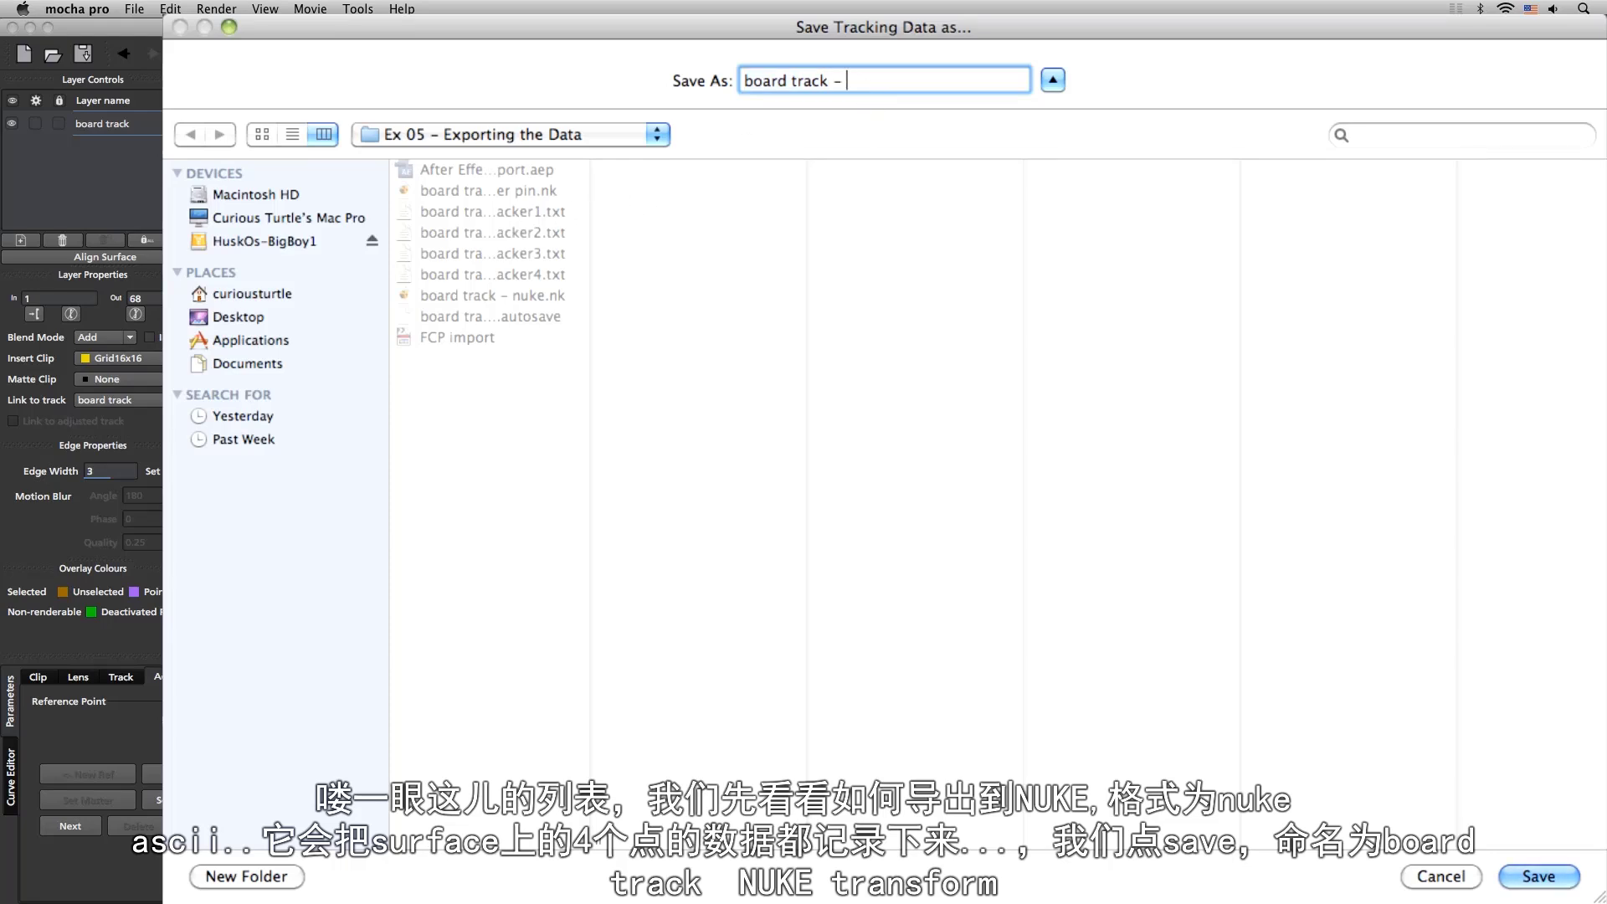
pyautogui.write('transform')
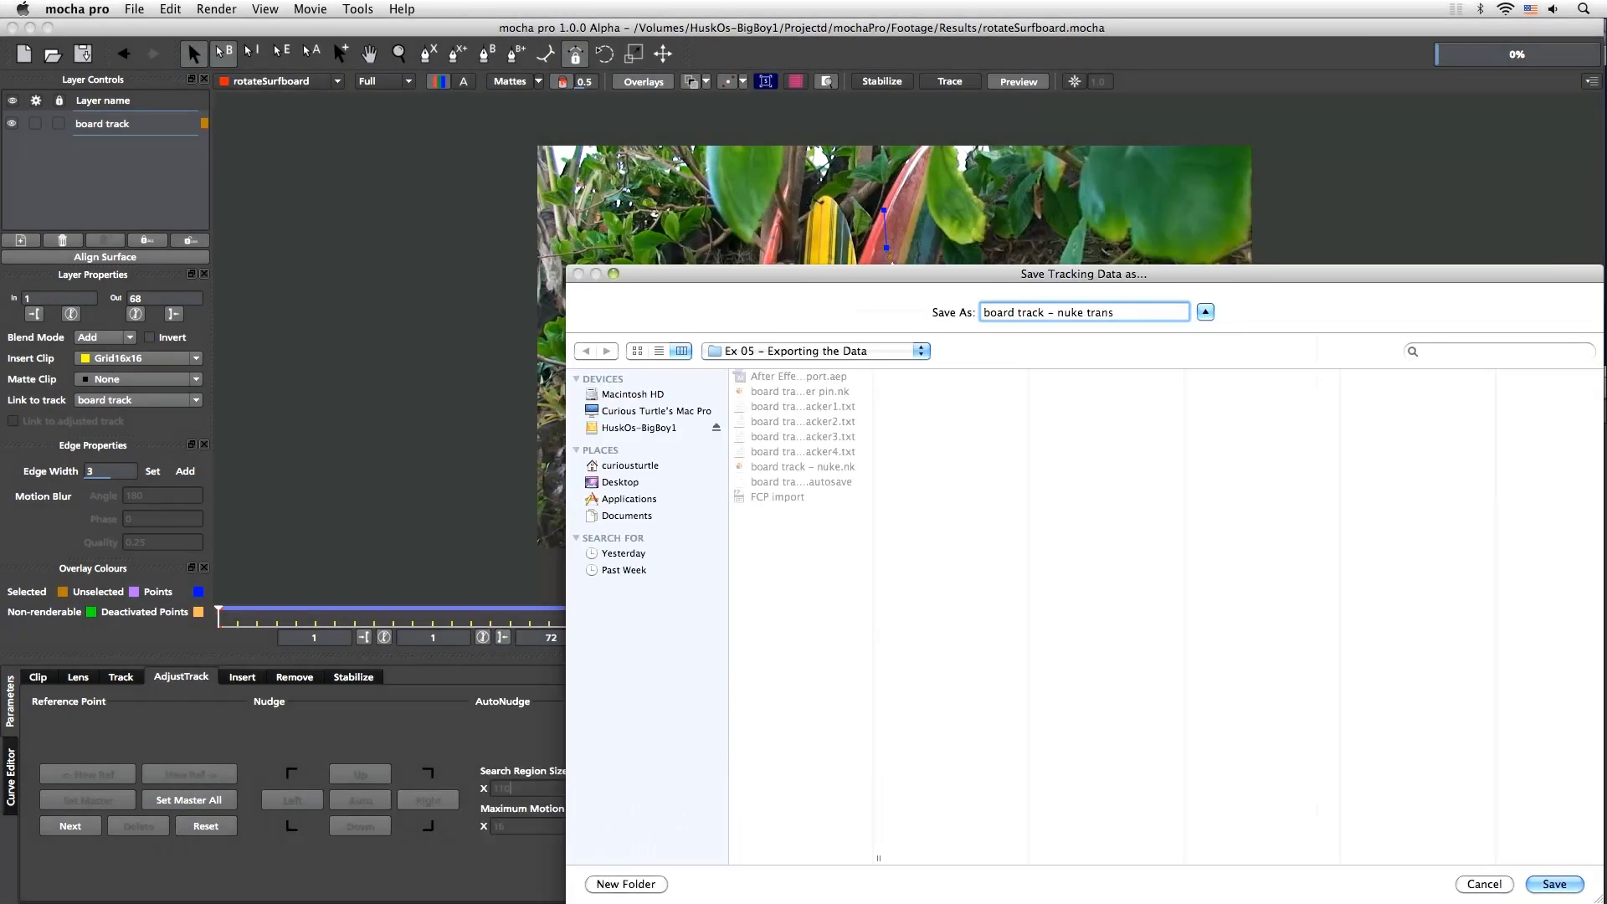
pyautogui.press('Return')
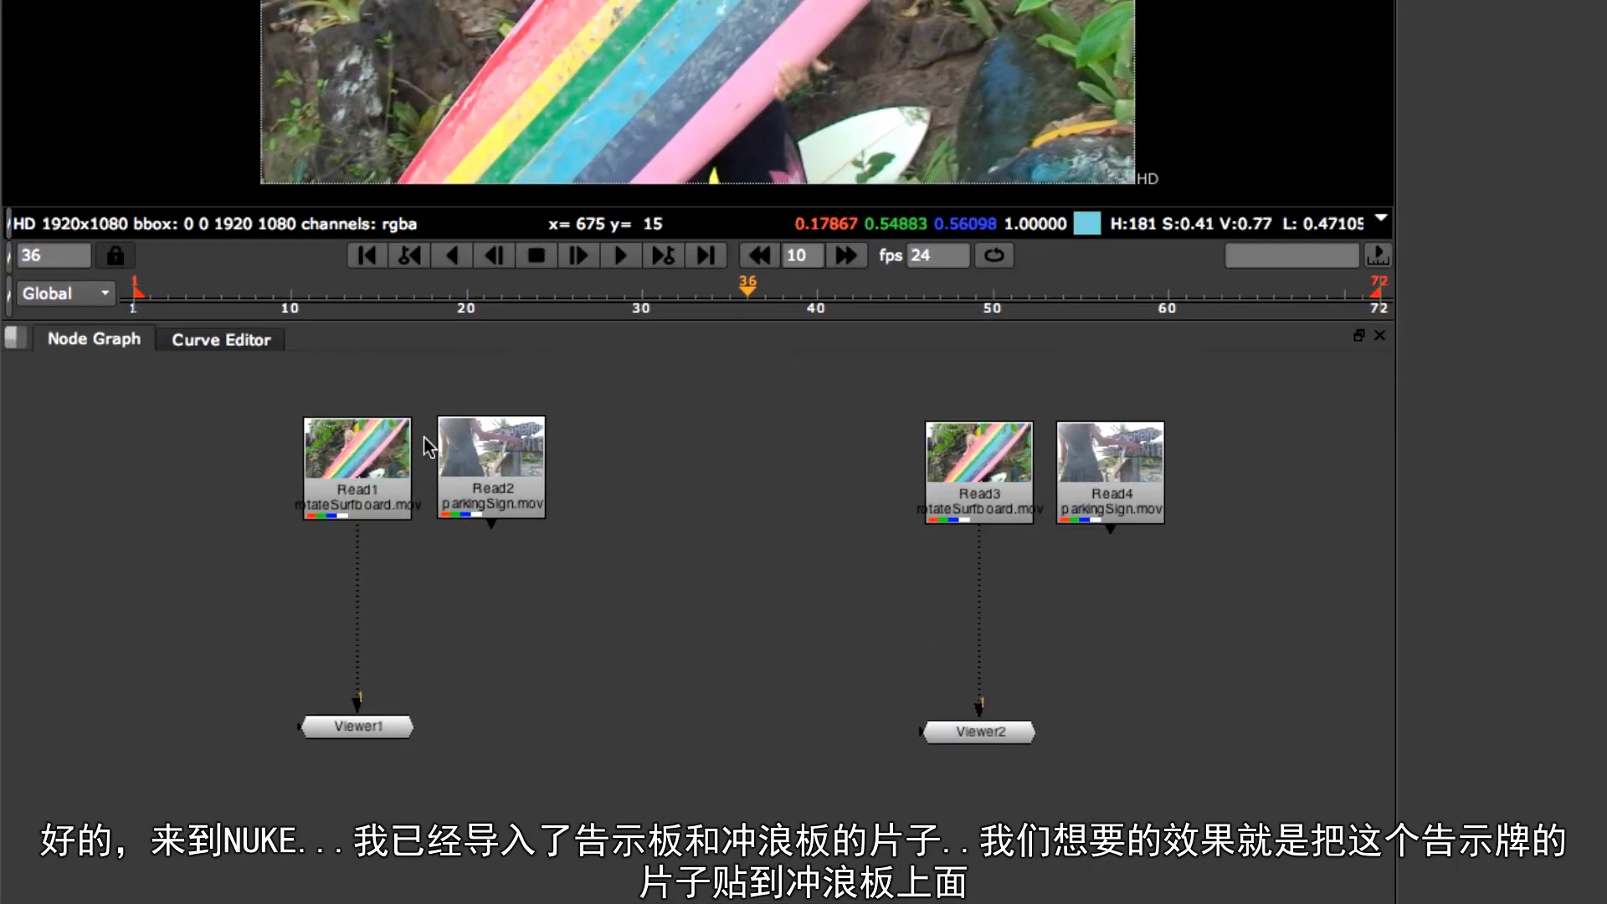
# In Nuke, add a Transform node after the first parkingSign.mov Read node and set its scale to 0.385
pyautogui.moveTo(505, 446); pyautogui.dragTo(501, 445)
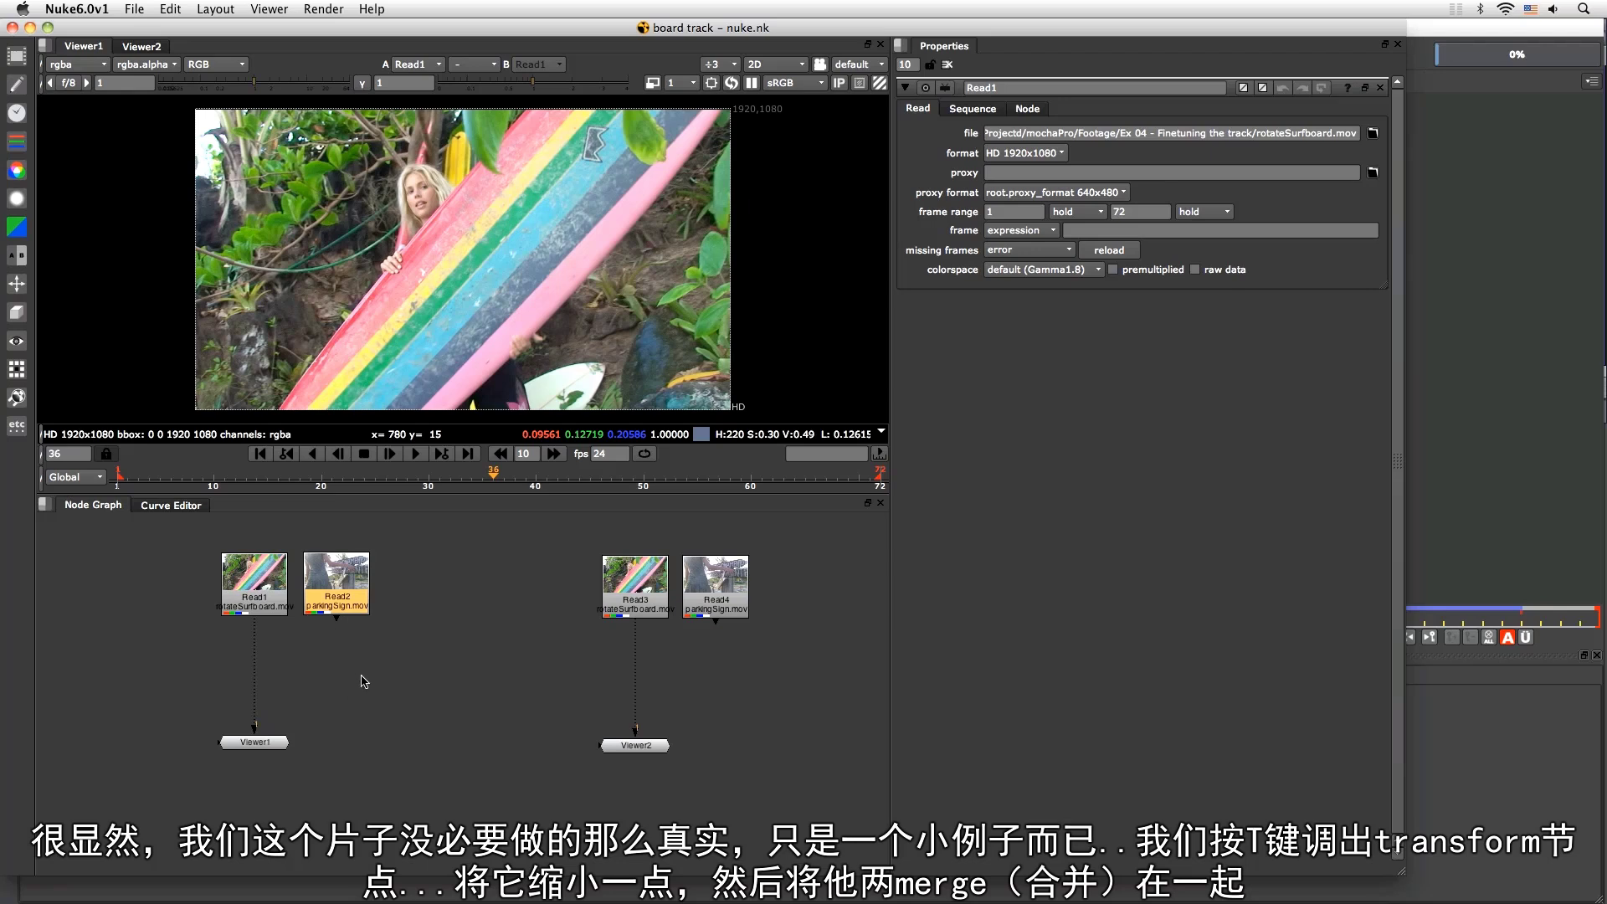
pyautogui.press('t')
pyautogui.moveTo(351, 633); pyautogui.dragTo(351, 661)
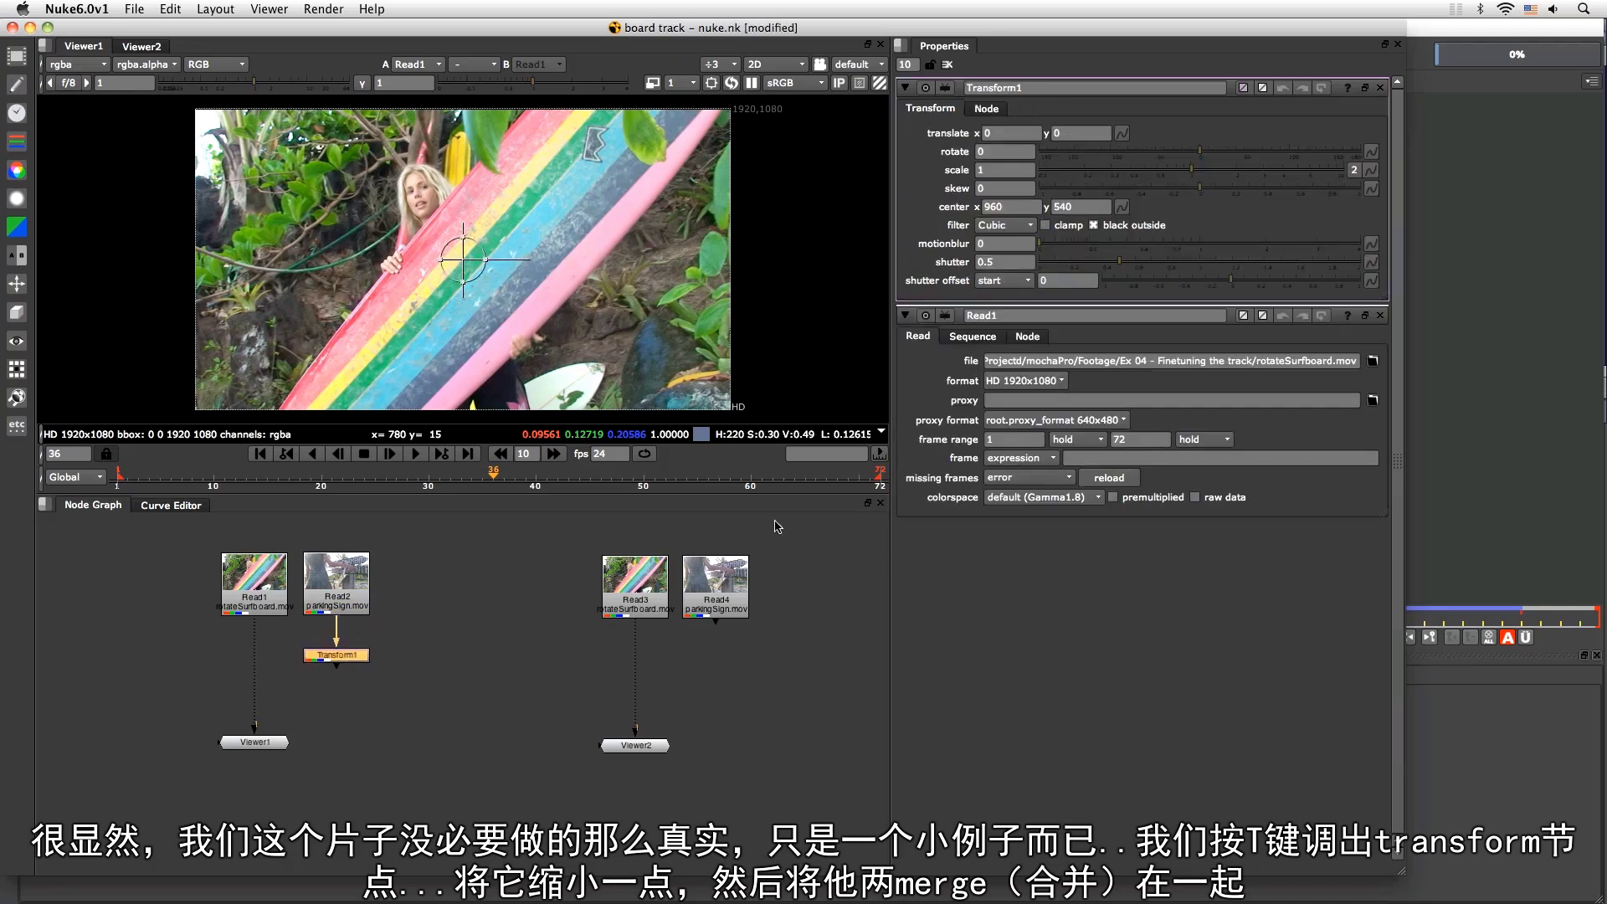
pyautogui.moveTo(1192, 173); pyautogui.dragTo(1132, 176)
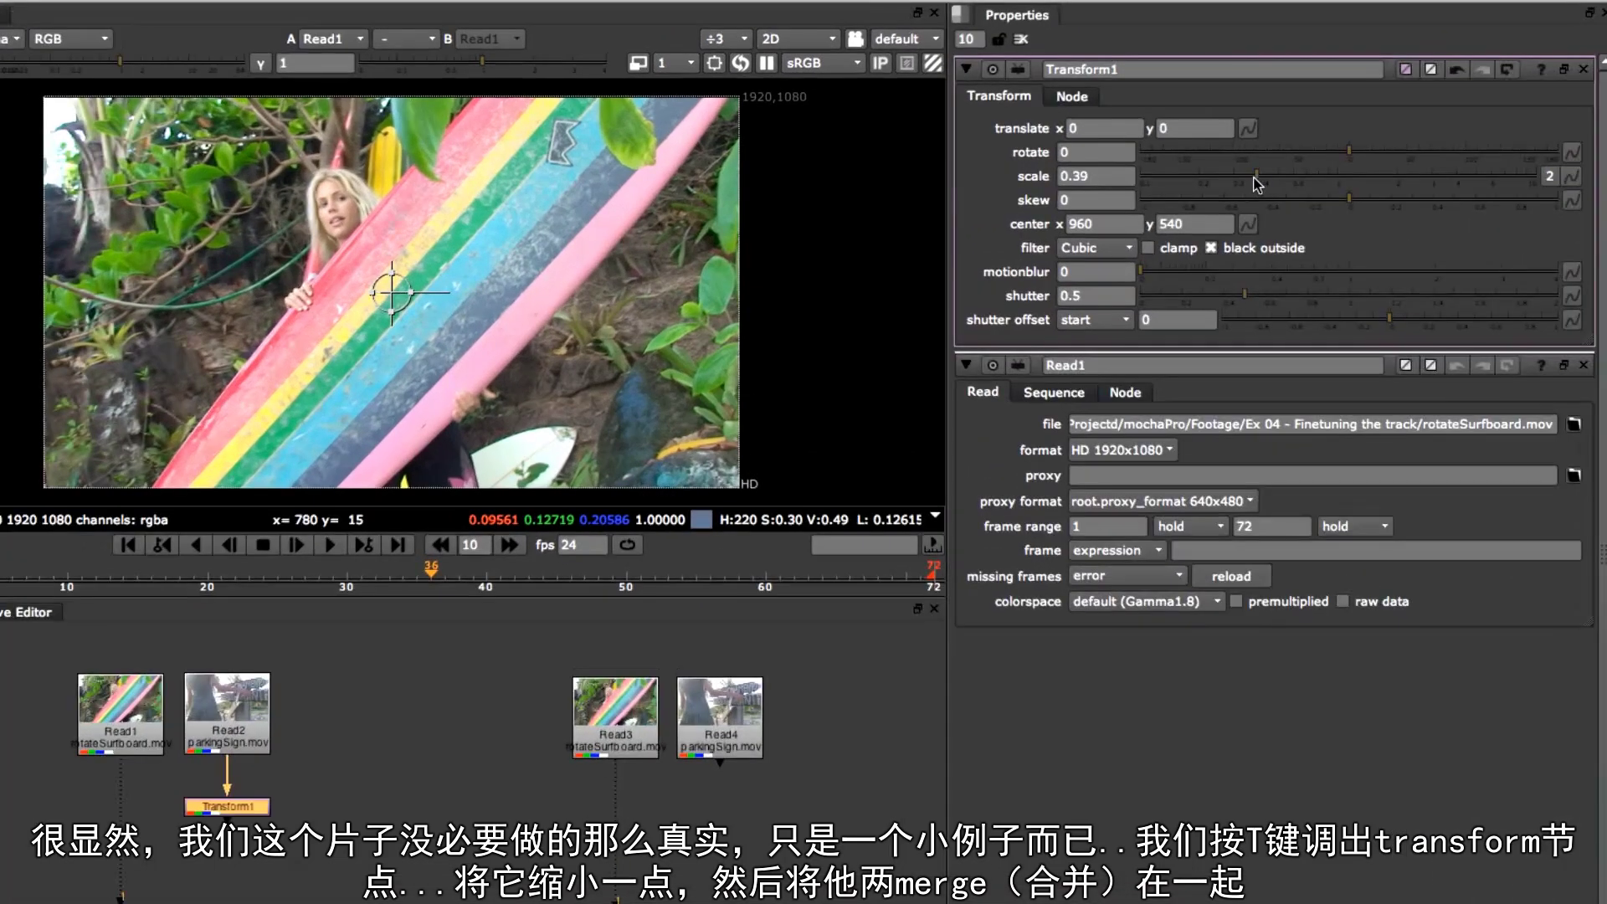
pyautogui.moveTo(1258, 182); pyautogui.dragTo(1256, 183)
# Merge the scaled parking sign over the rotateSurfboard.mov footage from Read1
pyautogui.doubleClick(121, 707)
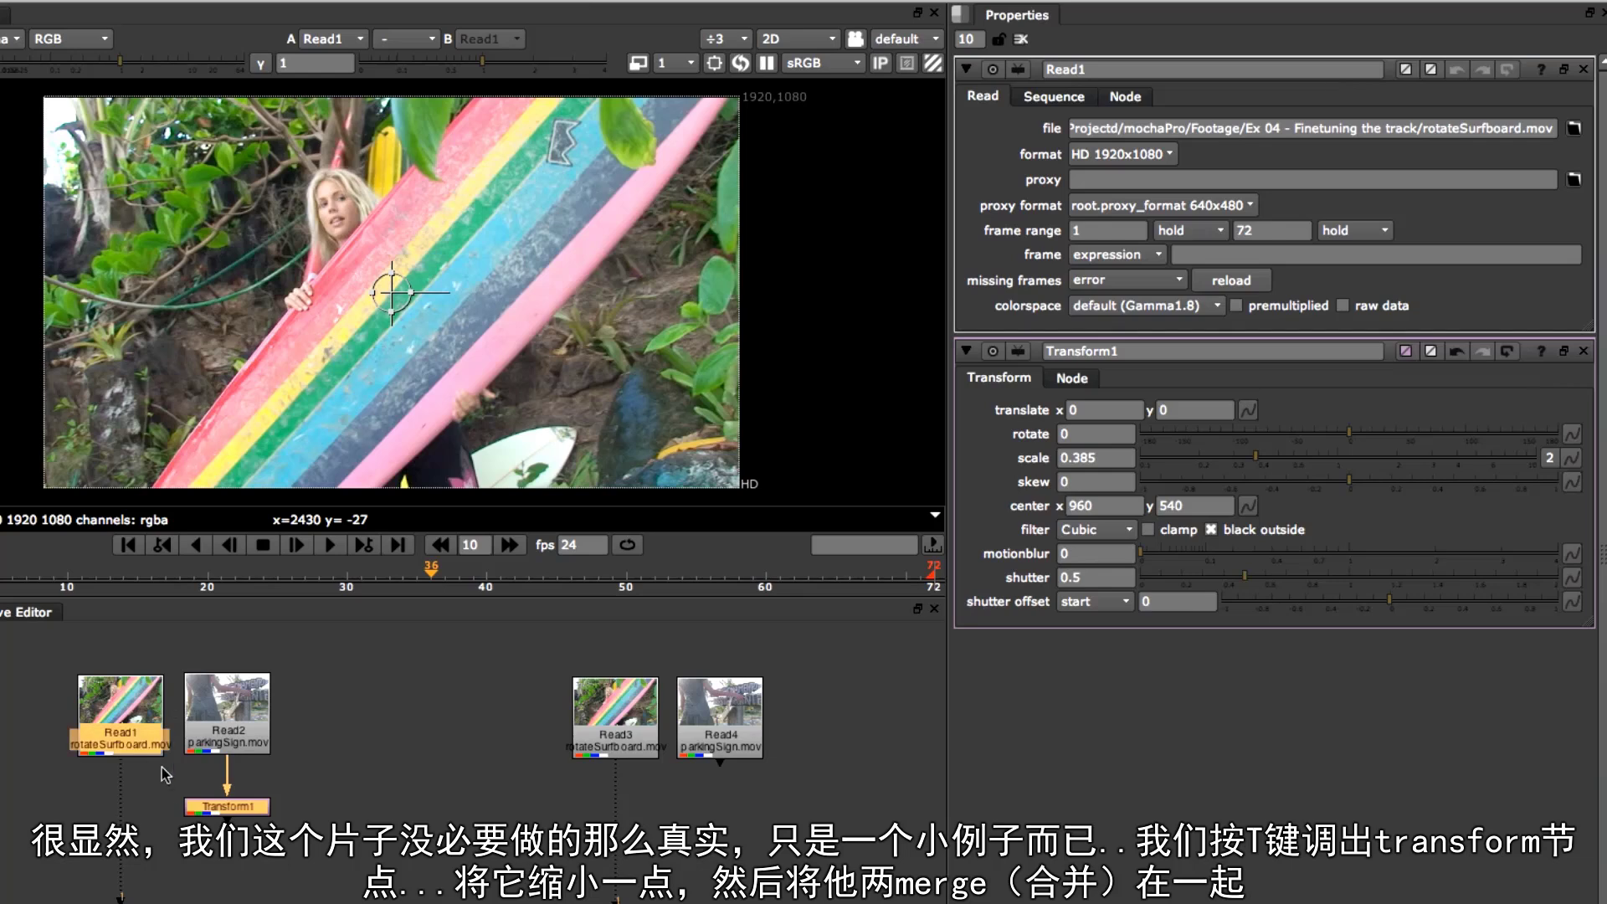
pyautogui.press('m')
pyautogui.moveTo(226, 830); pyautogui.dragTo(121, 856)
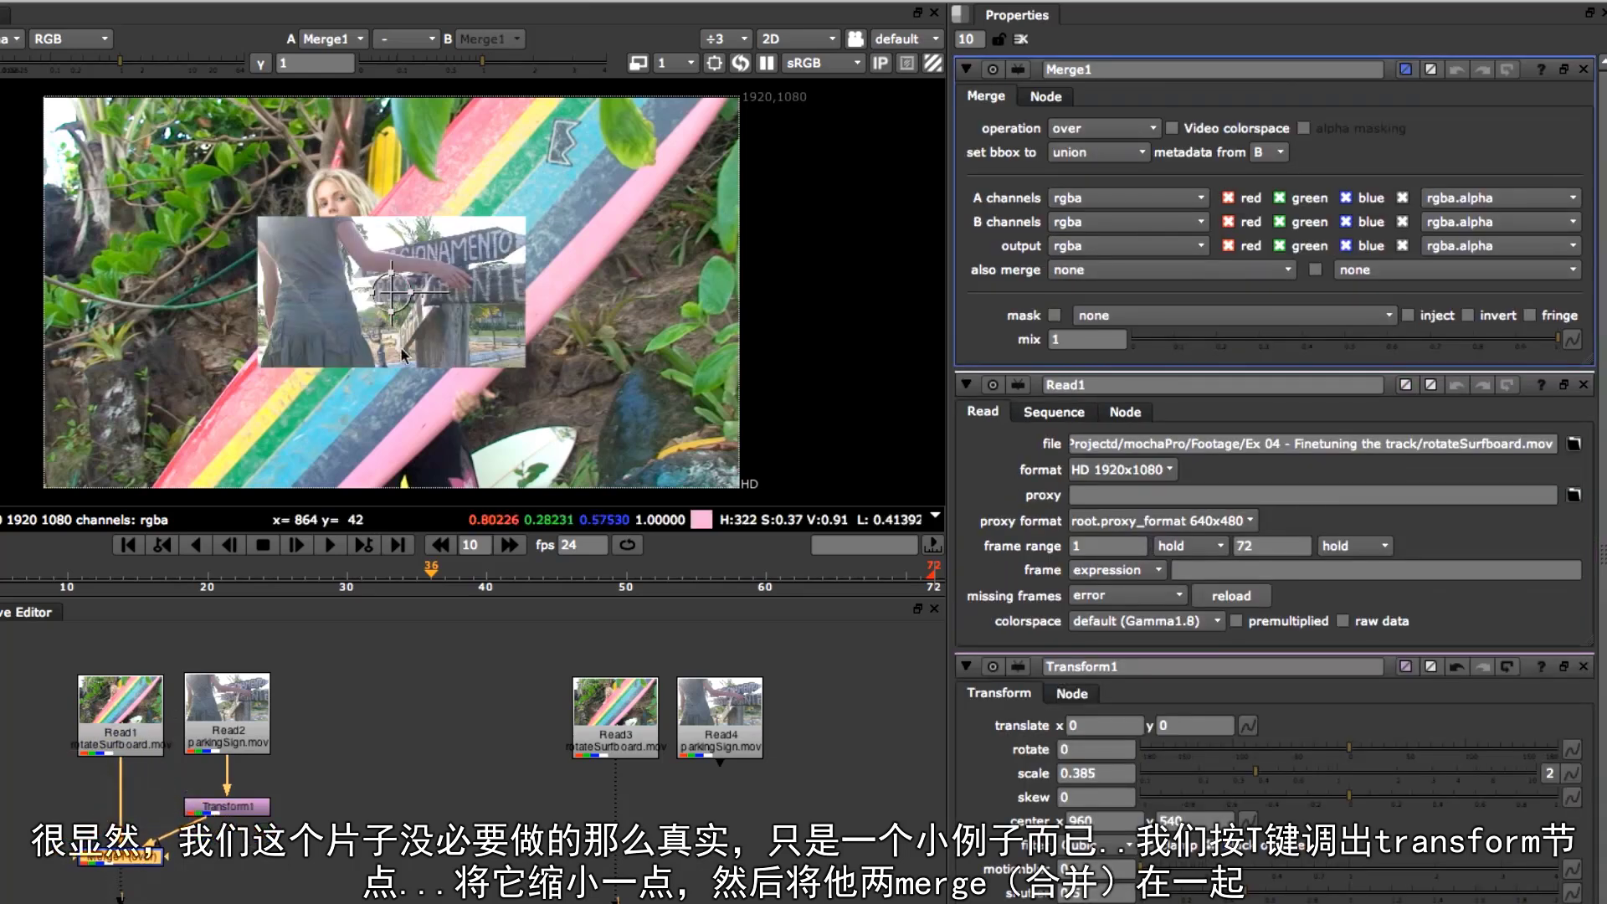
# Move the parking sign with Transform1 to about x 450, y -48, and play and scrub the shot to check it
pyautogui.click(243, 811)
pyautogui.moveTo(386, 299); pyautogui.dragTo(549, 317)
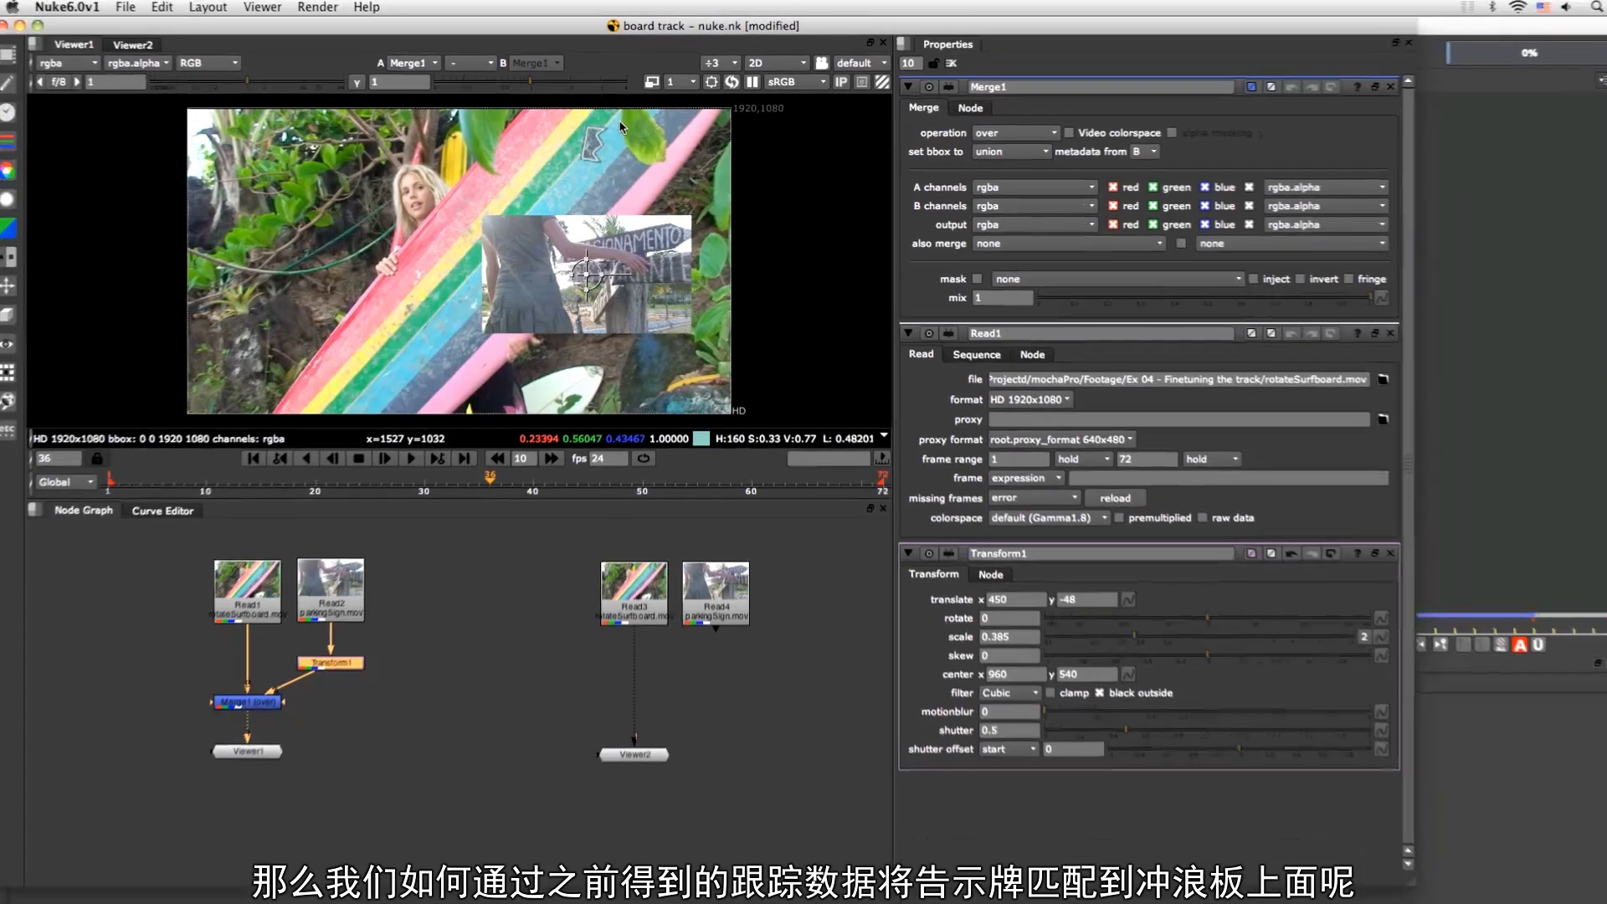
pyautogui.click(416, 453)
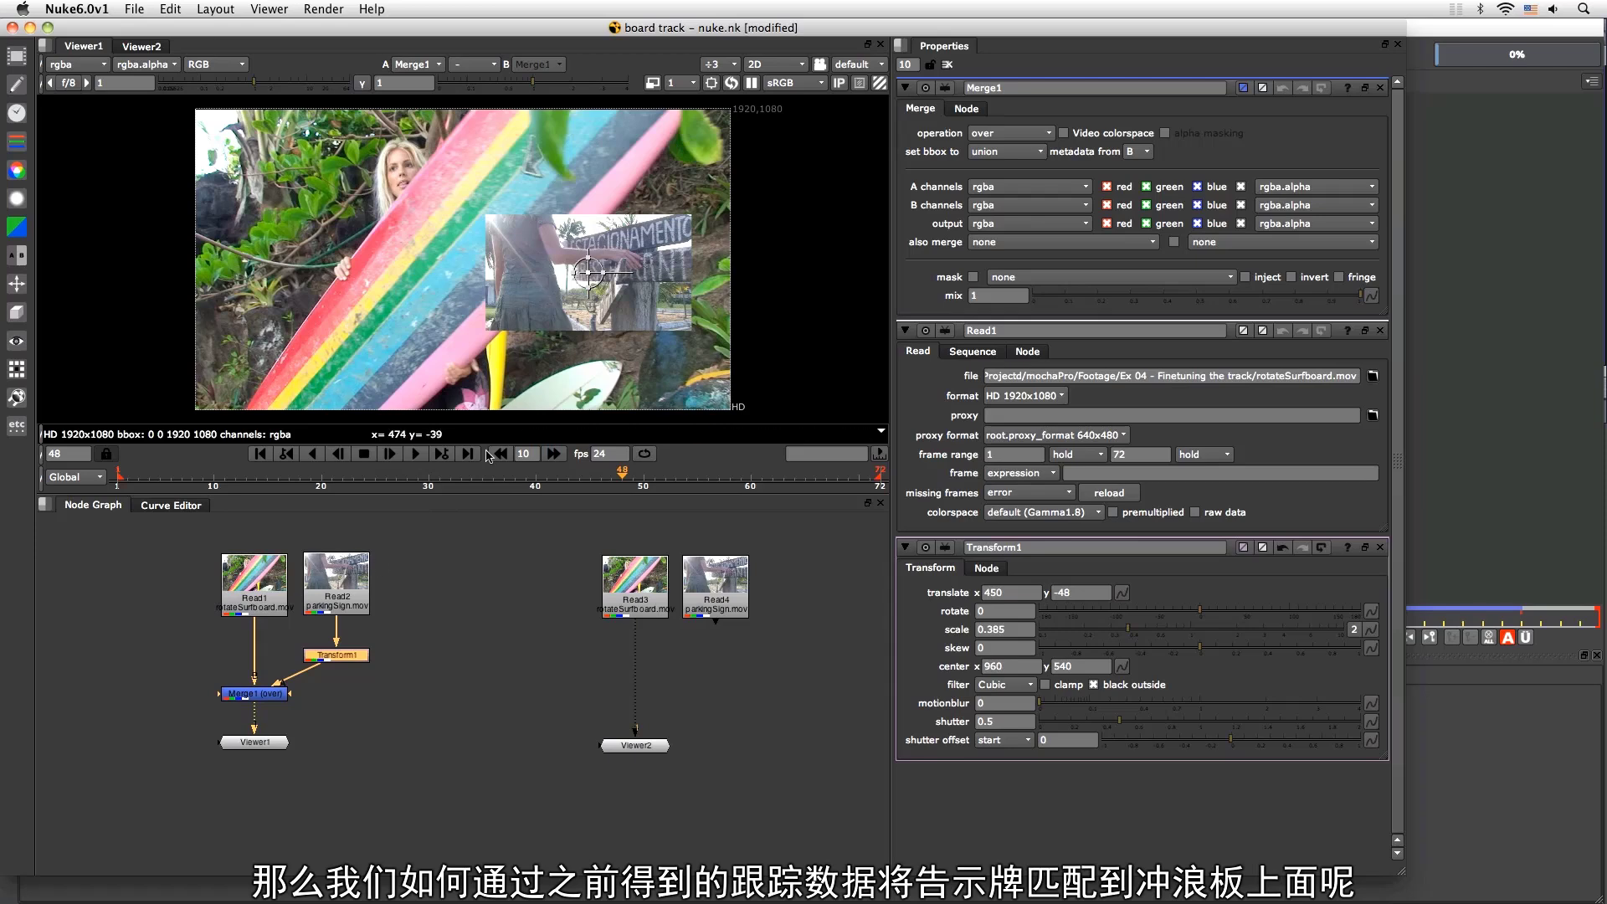
pyautogui.moveTo(627, 488); pyautogui.dragTo(128, 481)
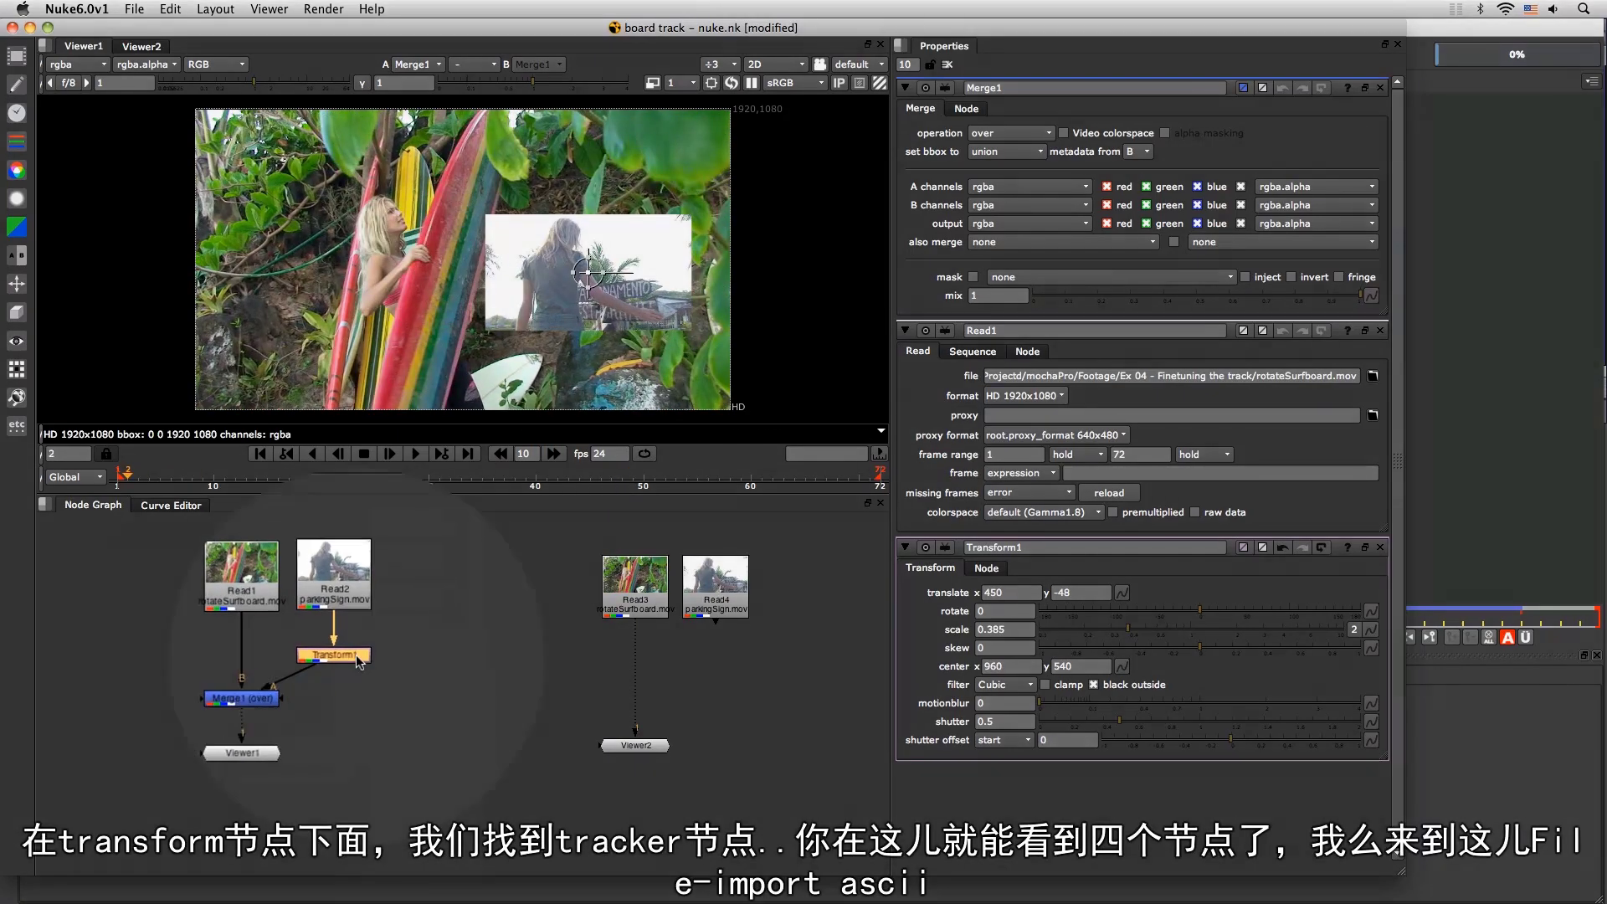
# Insert a Tracker node between Transform1 and the Merge node
pyautogui.rightClick(362, 662)
pyautogui.moveTo(289, 667)
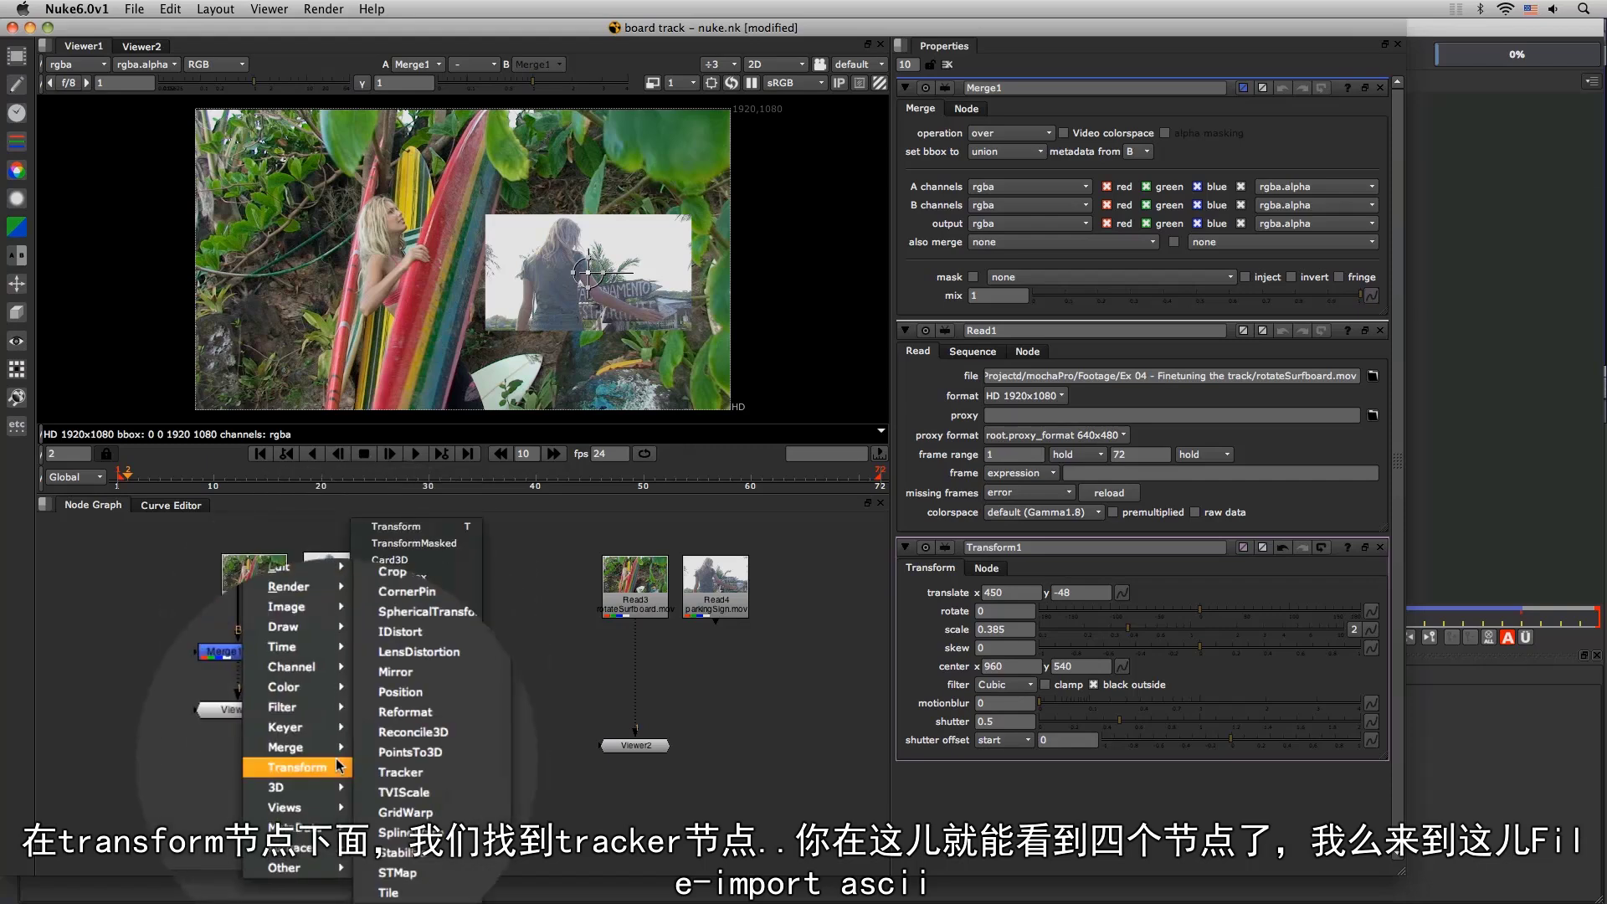
pyautogui.click(410, 775)
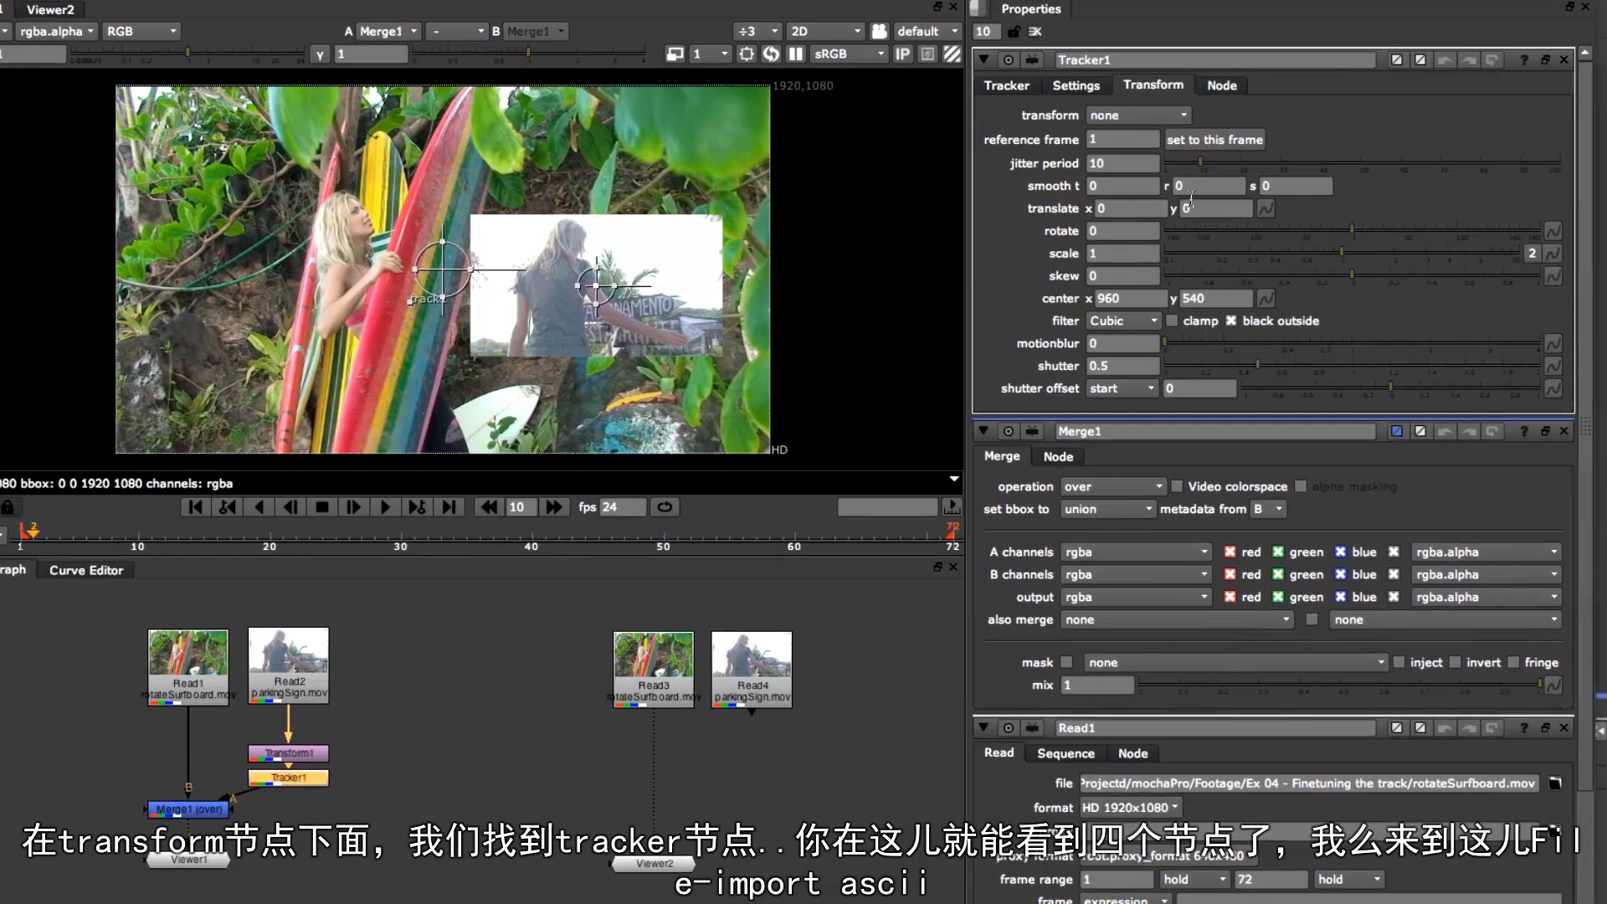
# Import the Ascii file "board track - nuke transform_Tracker1.txt" into track1 of the Tracker node and scrub the frames to check it
pyautogui.click(1009, 86)
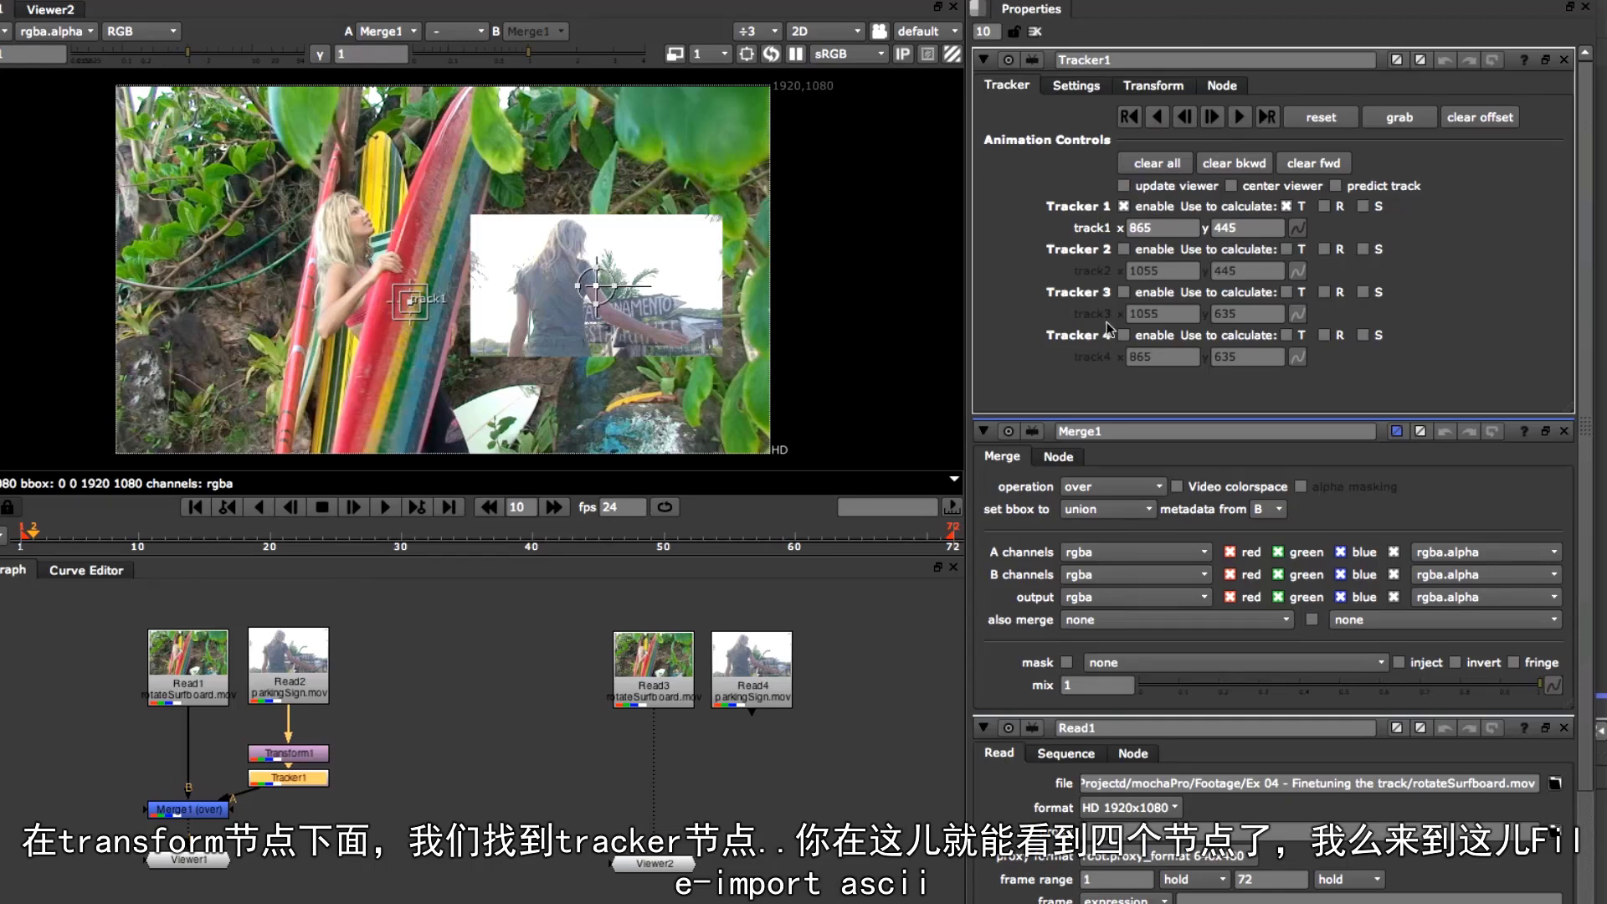
pyautogui.click(1297, 229)
pyautogui.moveTo(1423, 412)
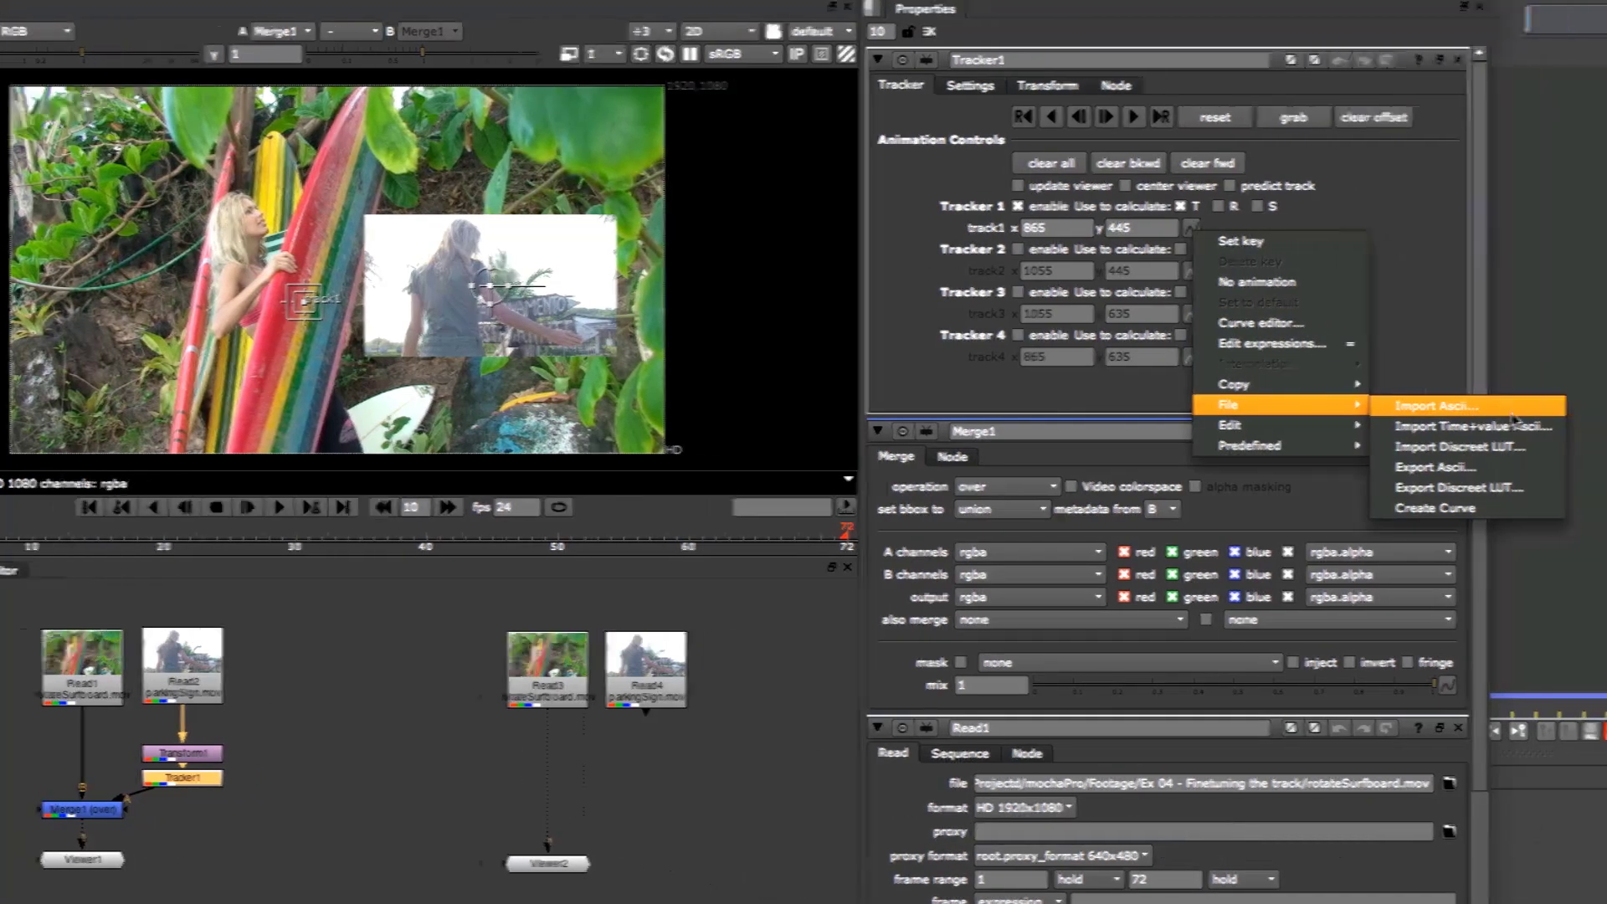
pyautogui.click(1553, 419)
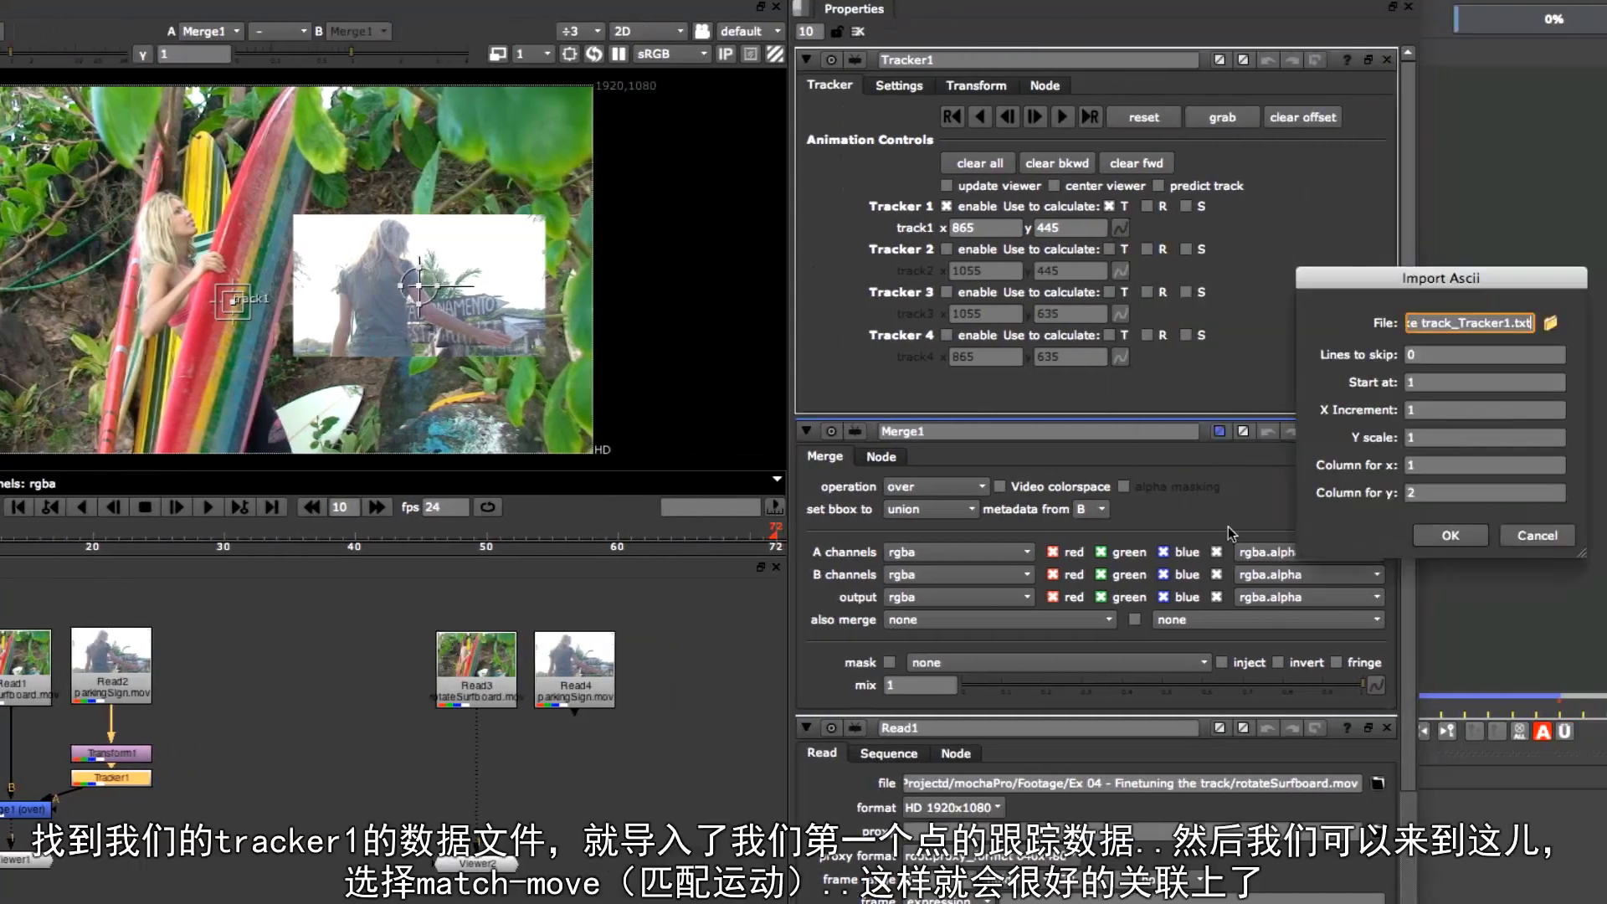
pyautogui.click(1550, 323)
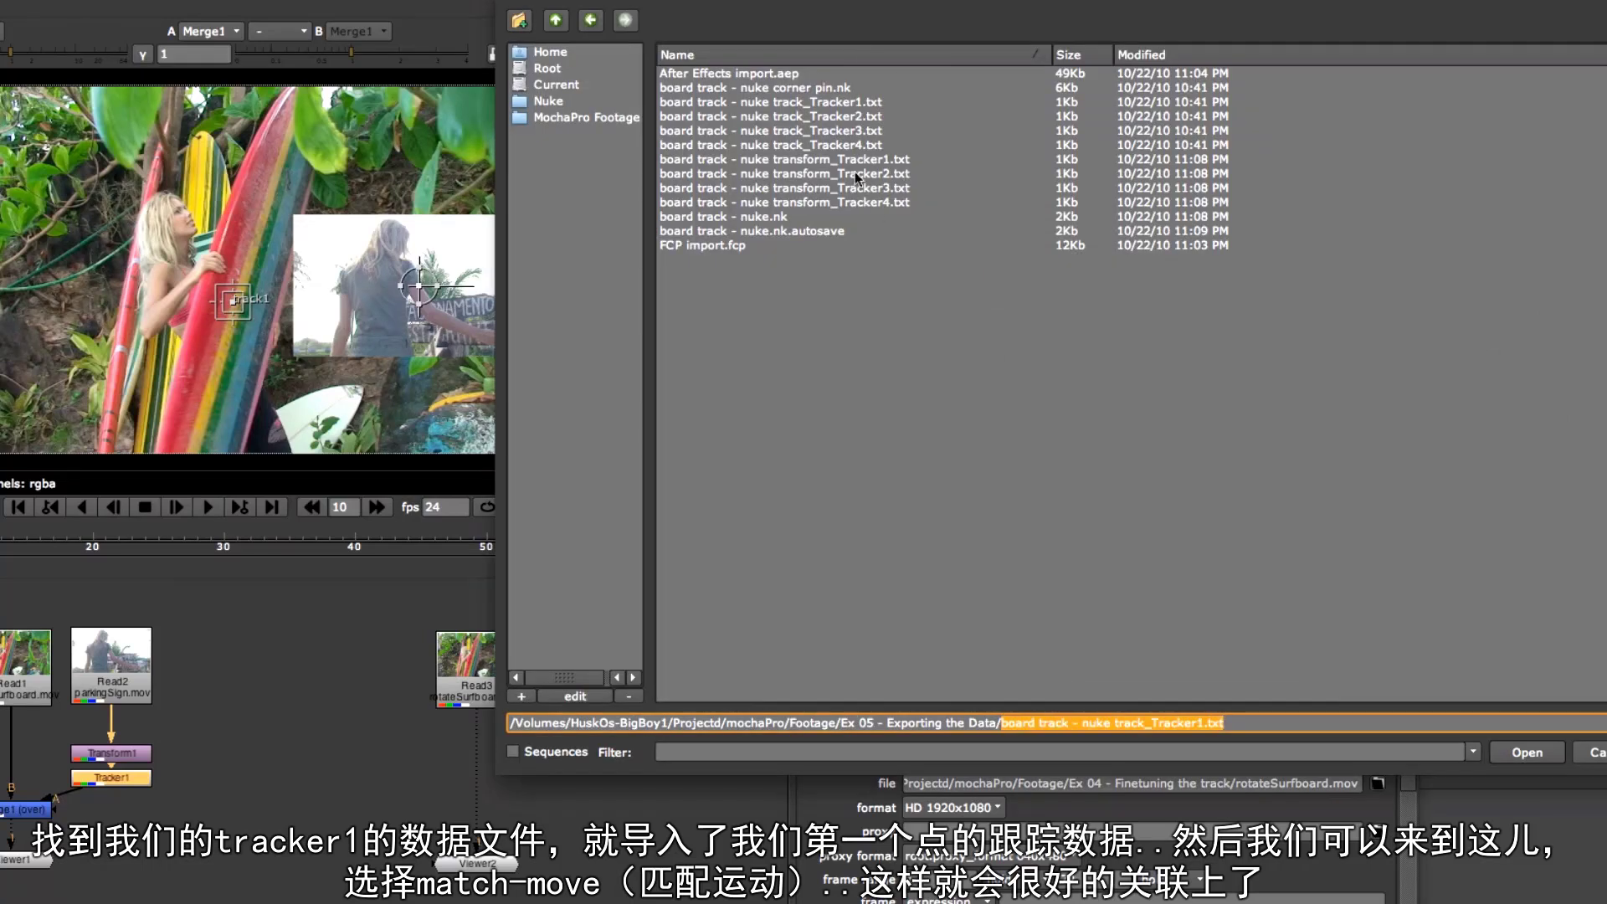
pyautogui.click(881, 161)
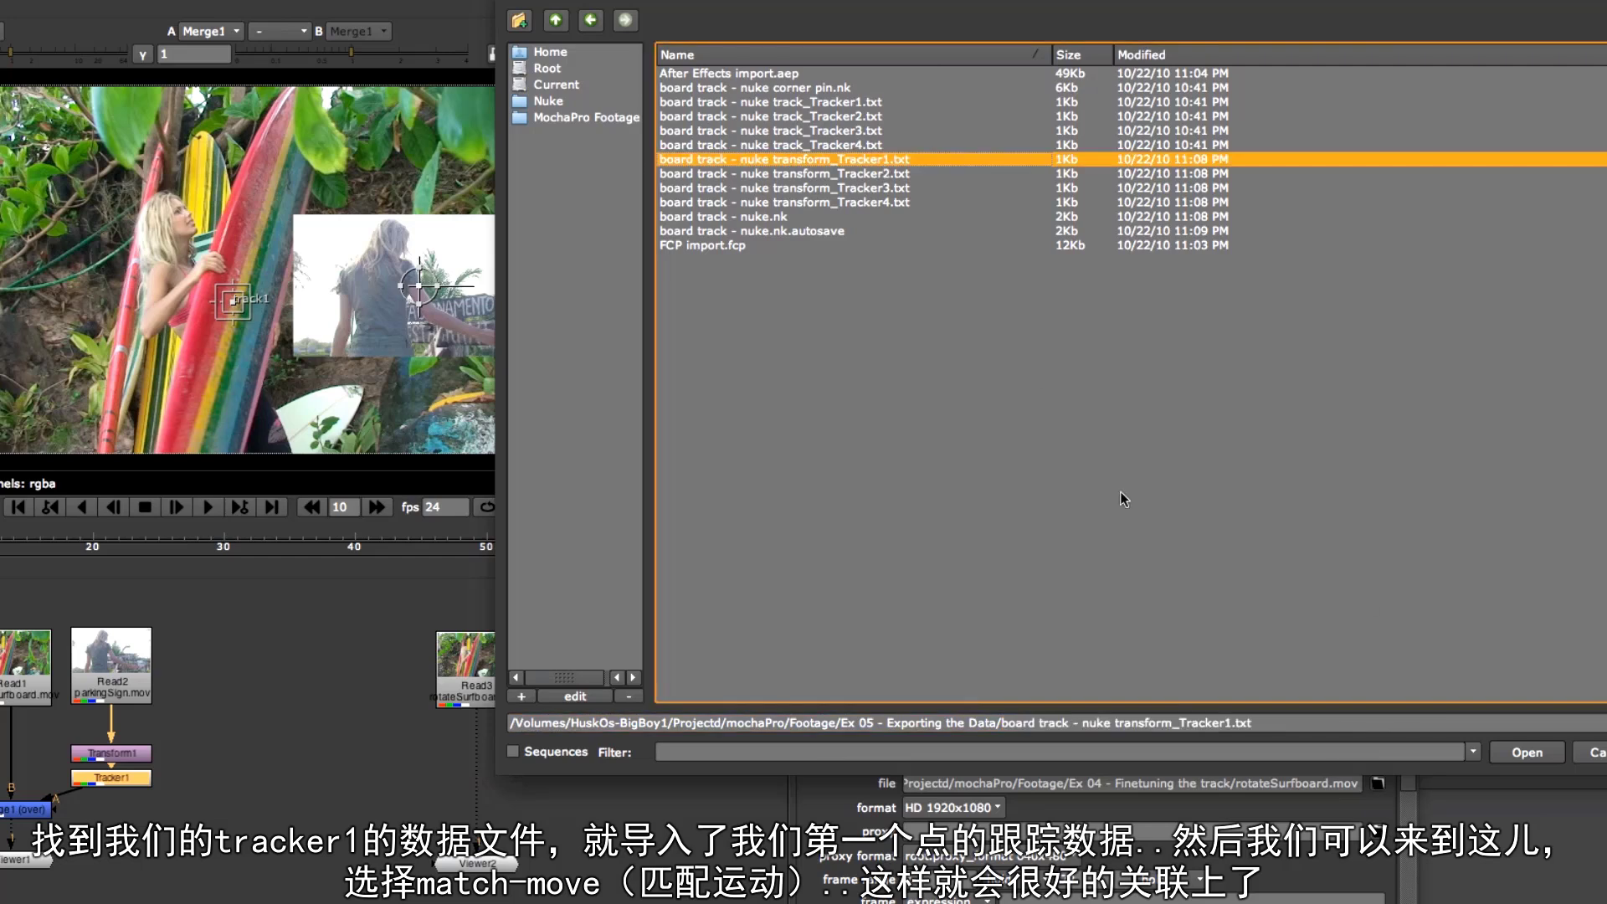
pyautogui.click(1529, 753)
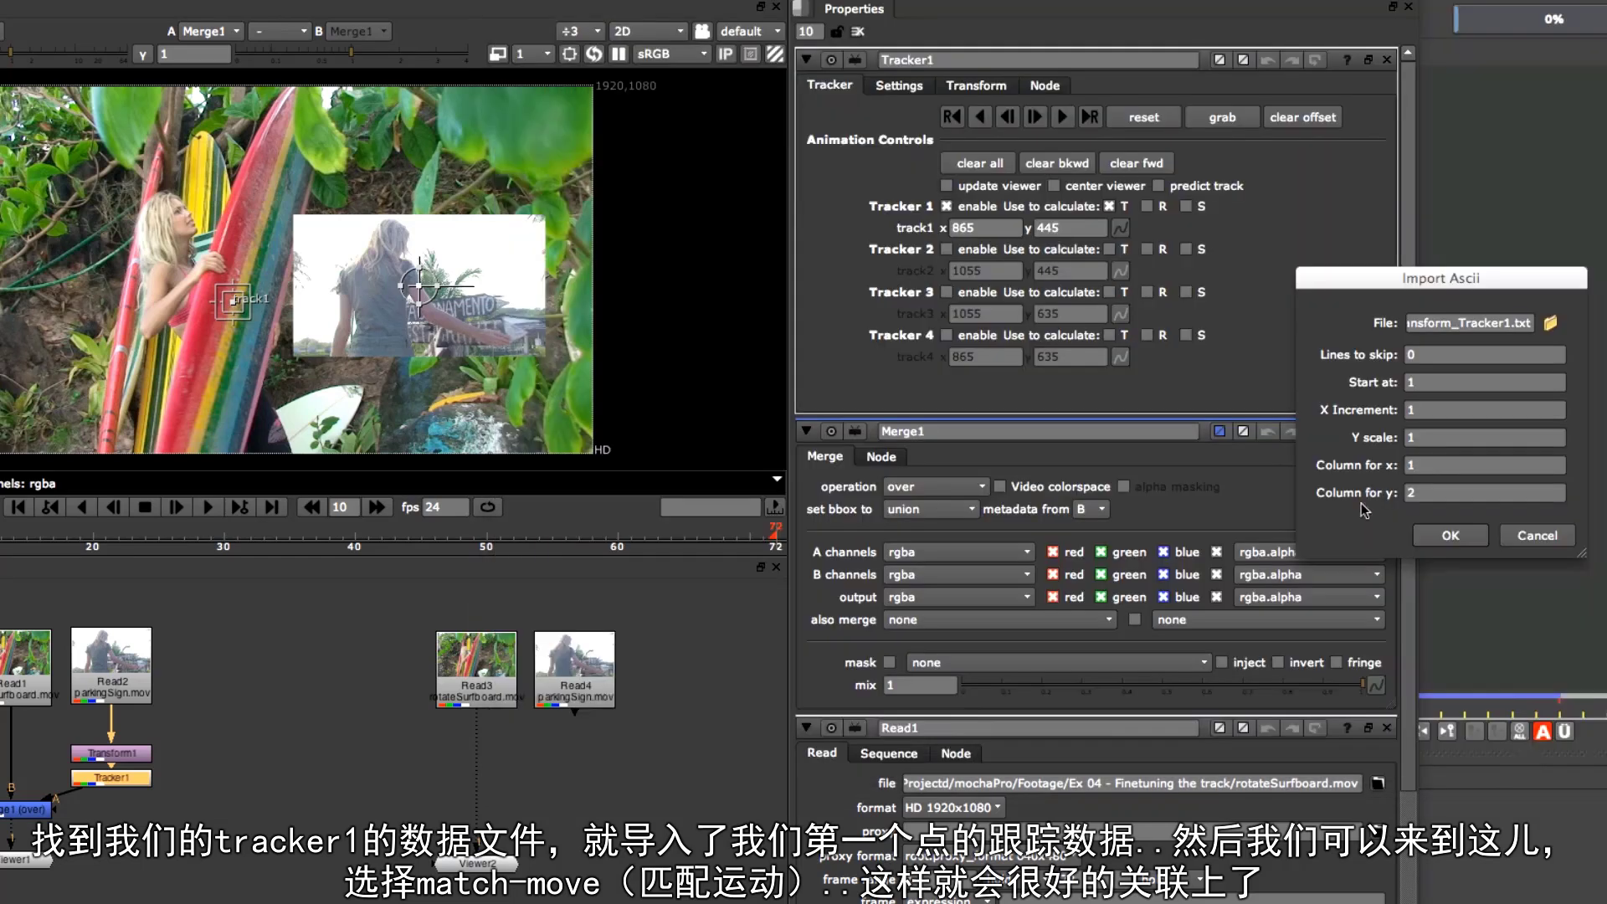
pyautogui.click(1473, 537)
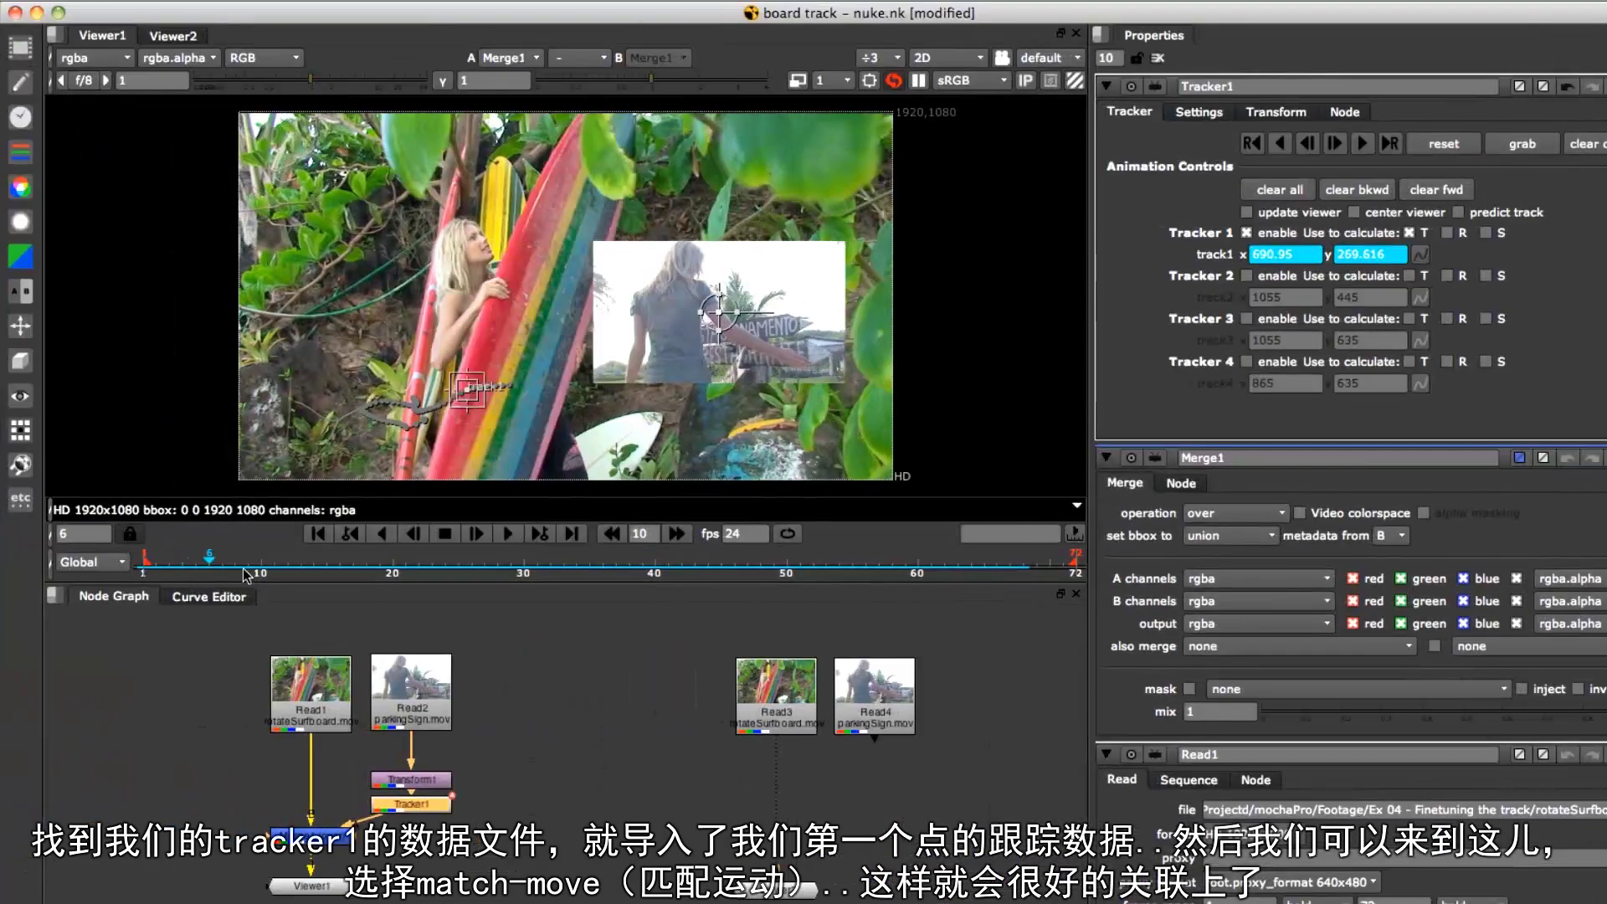
pyautogui.click(184, 544)
pyautogui.click(384, 569)
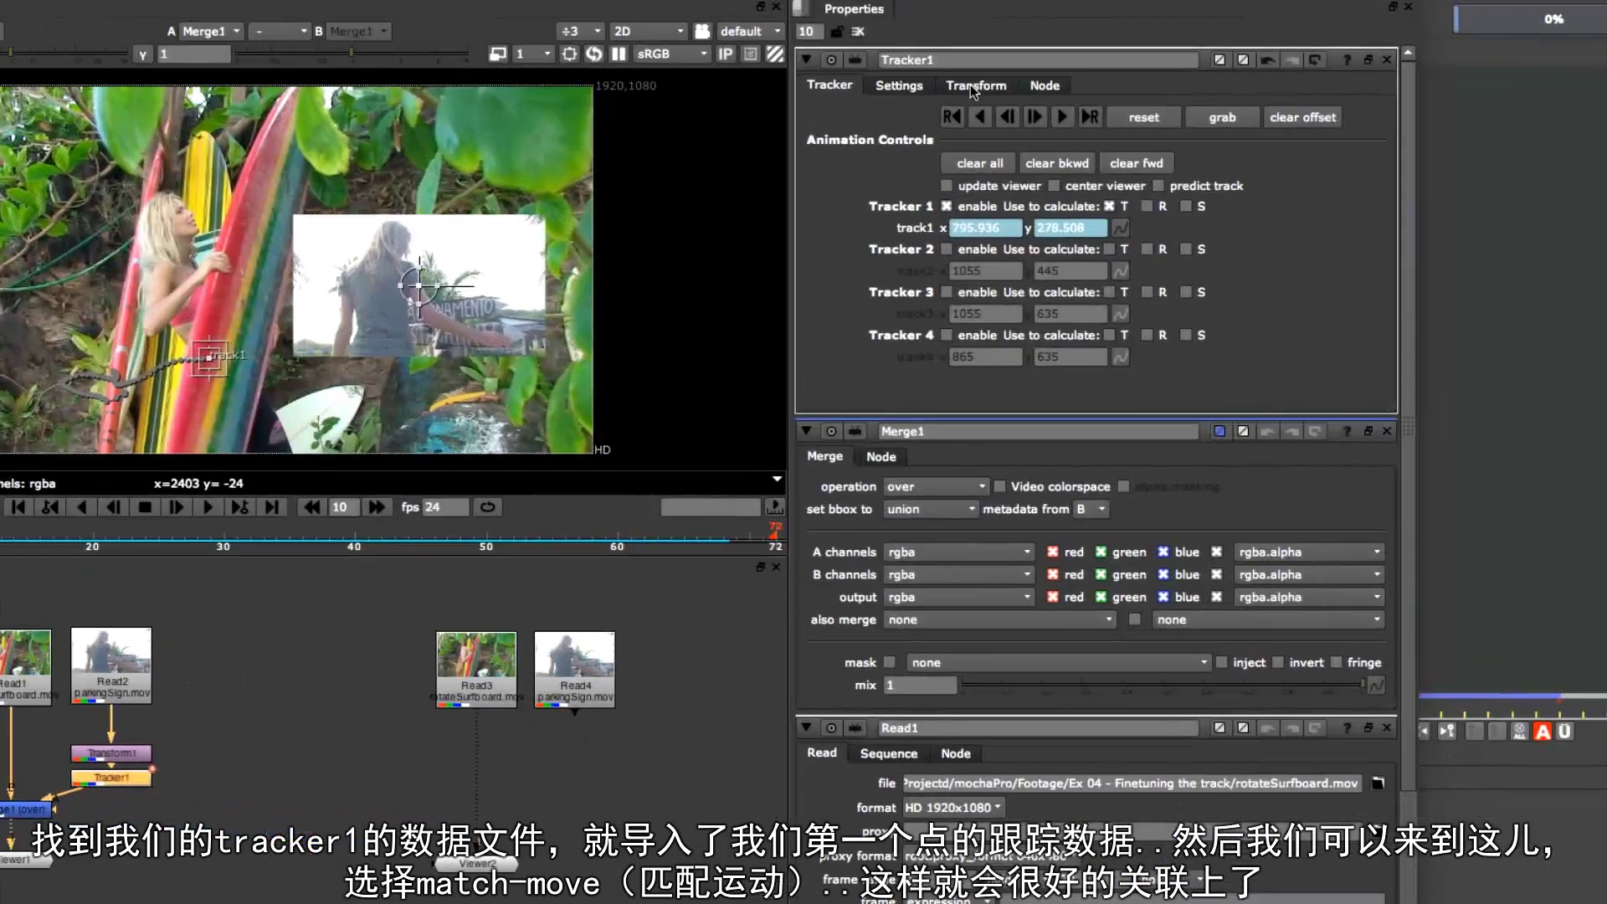
# Set the Tracker node's transform mode to match-move and scrub the timeline to check the sign's movement
pyautogui.click(1276, 111)
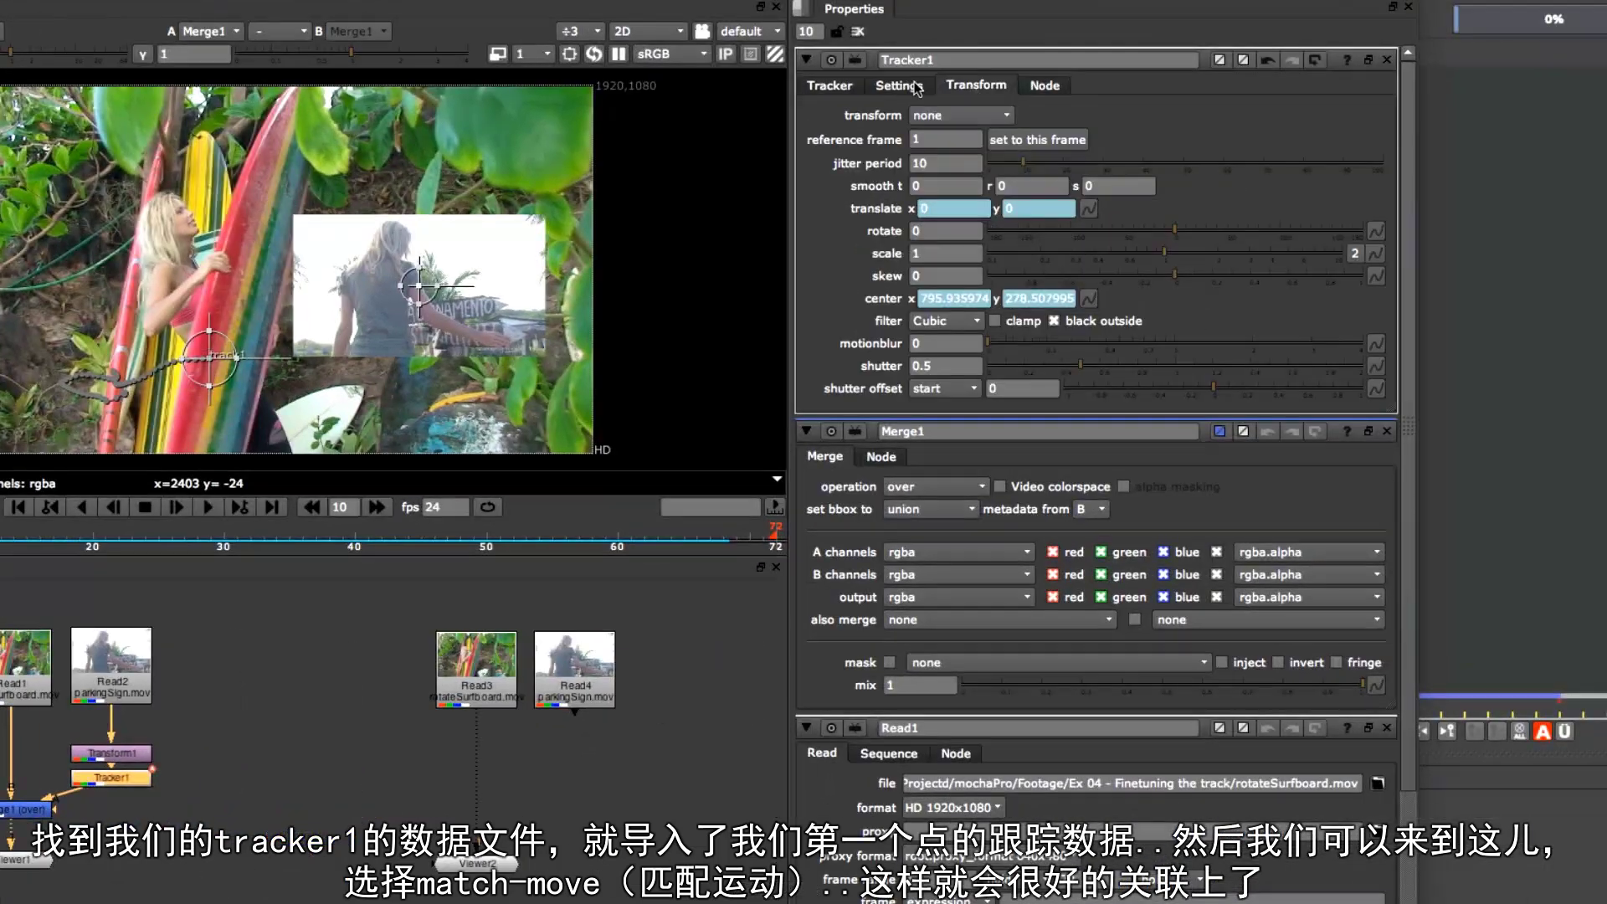
pyautogui.click(981, 115)
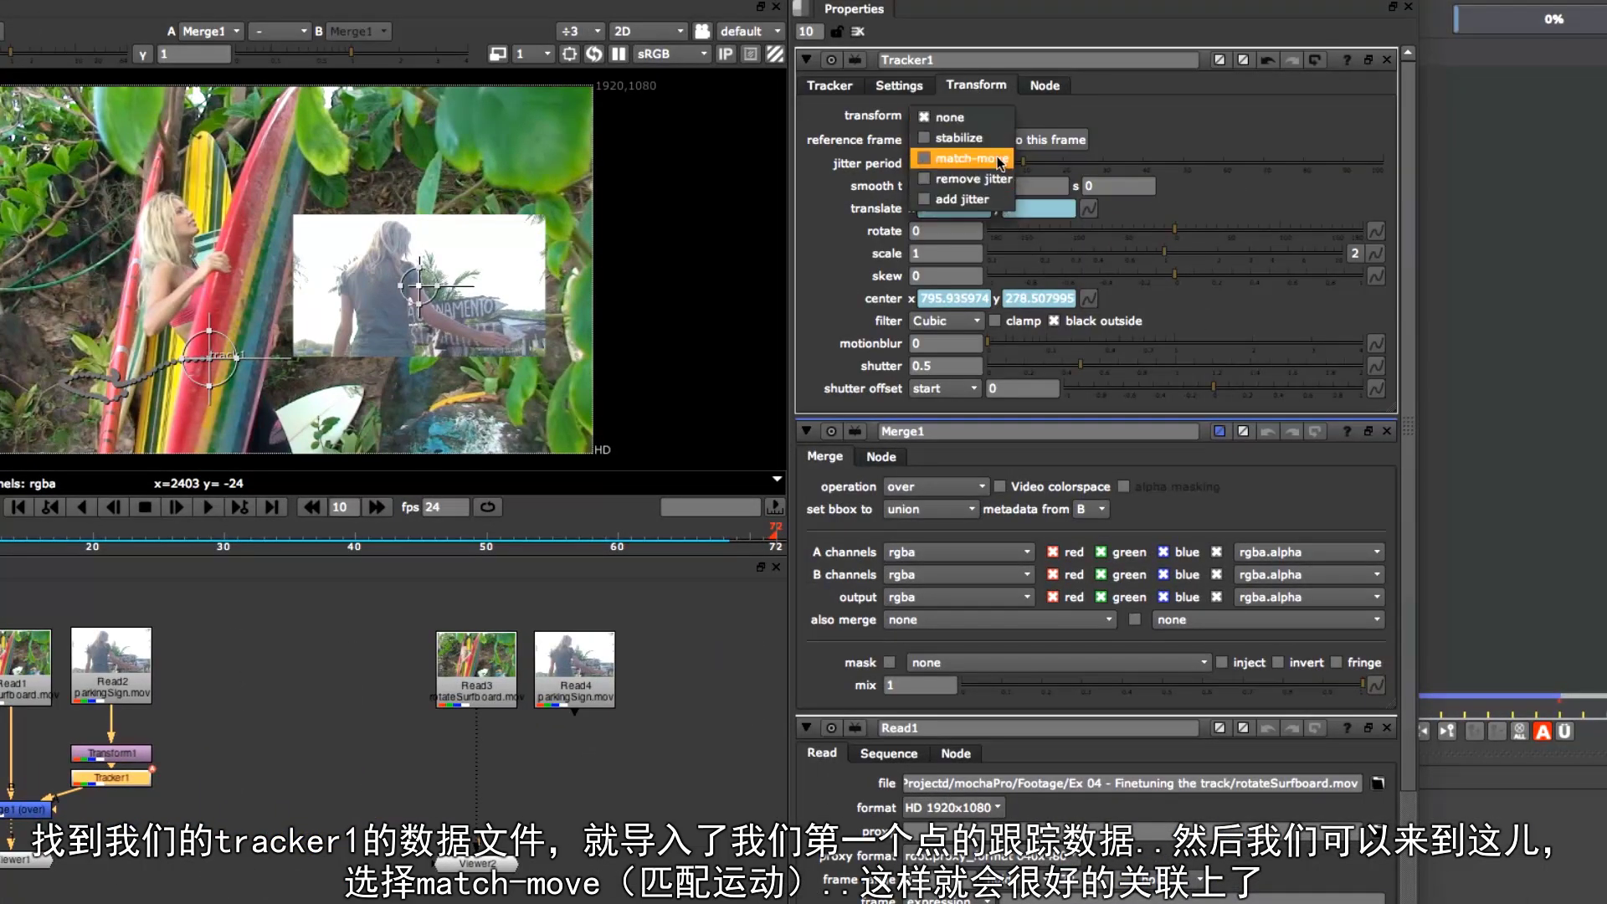
pyautogui.click(1001, 160)
pyautogui.click(0, 534)
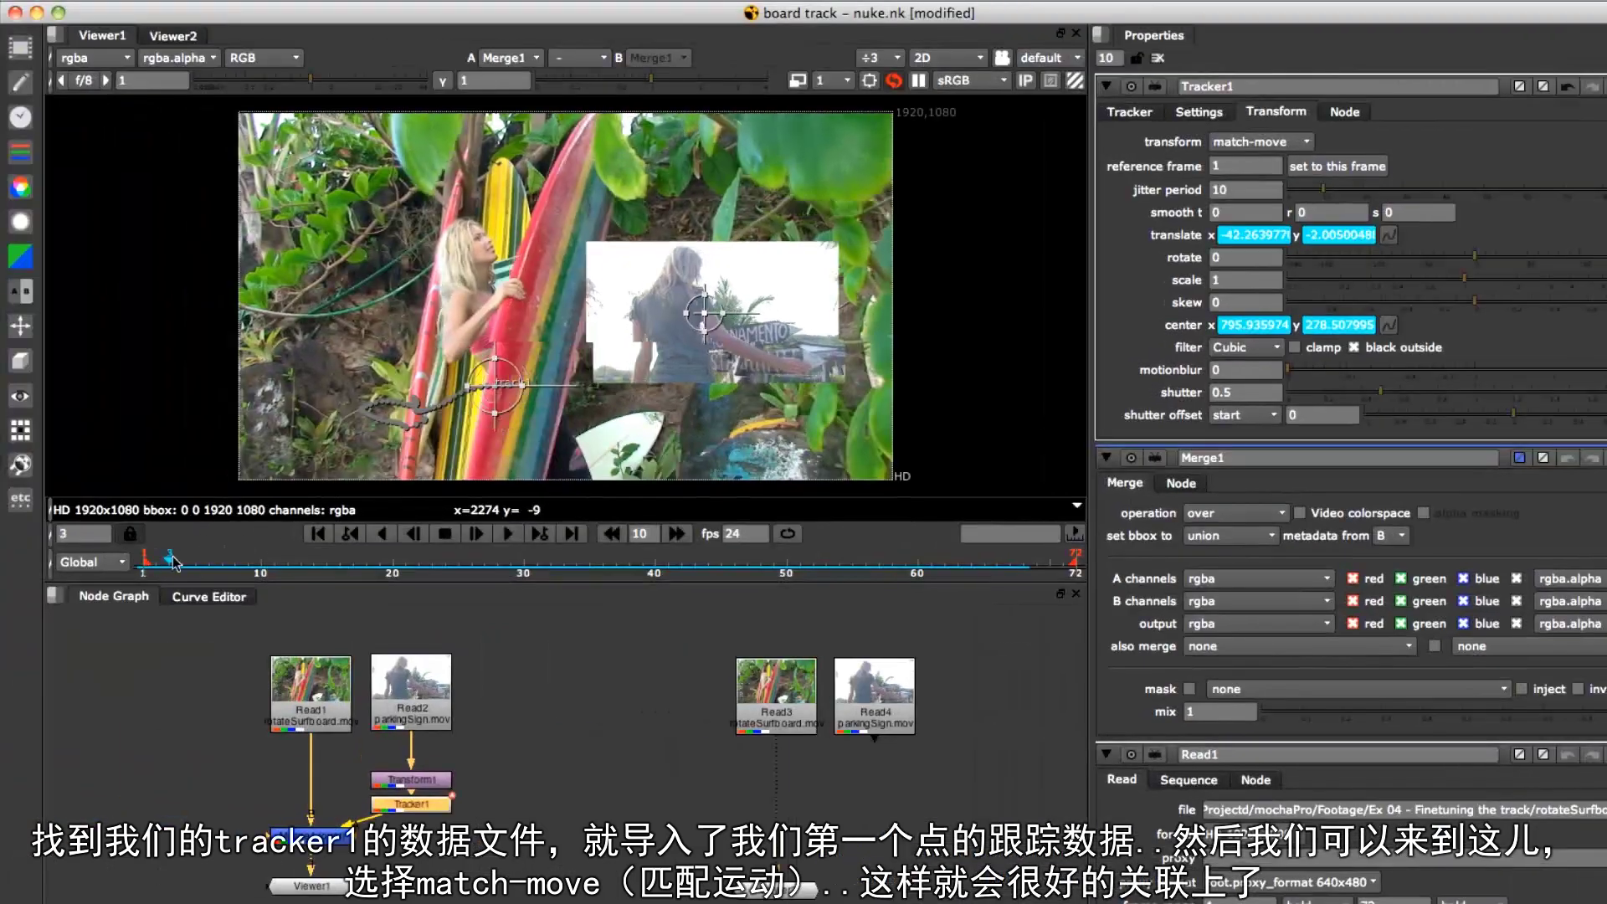
pyautogui.moveTo(231, 562); pyautogui.dragTo(778, 559)
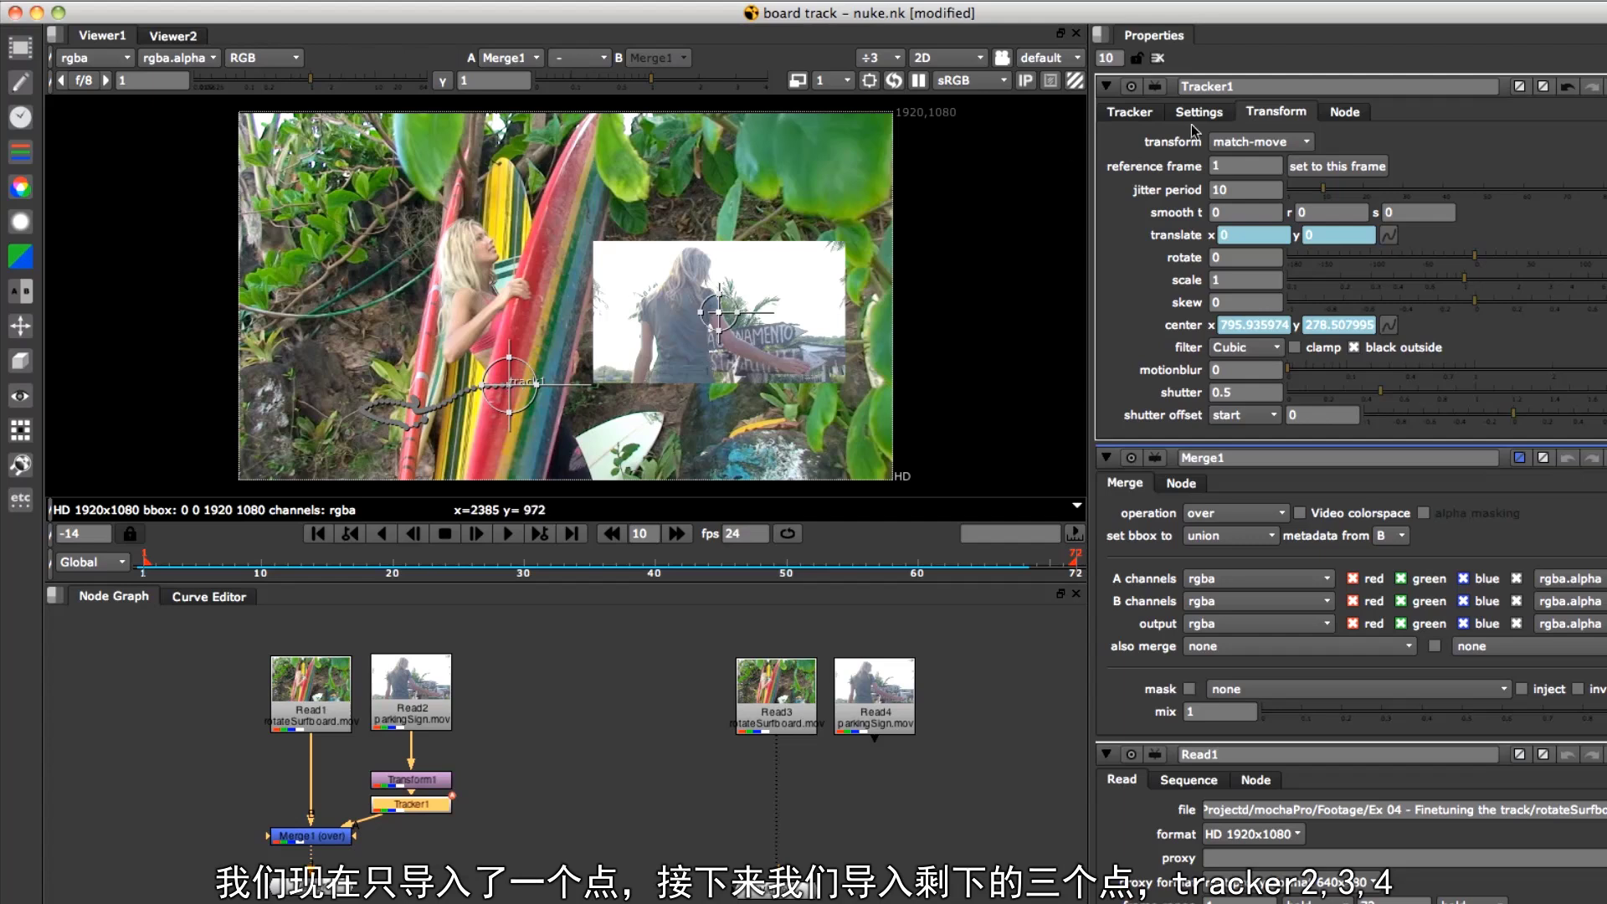
# Enable Tracker 2, Tracker 3 and Tracker 4 in the Tracker node
pyautogui.click(1149, 118)
pyautogui.click(1246, 275)
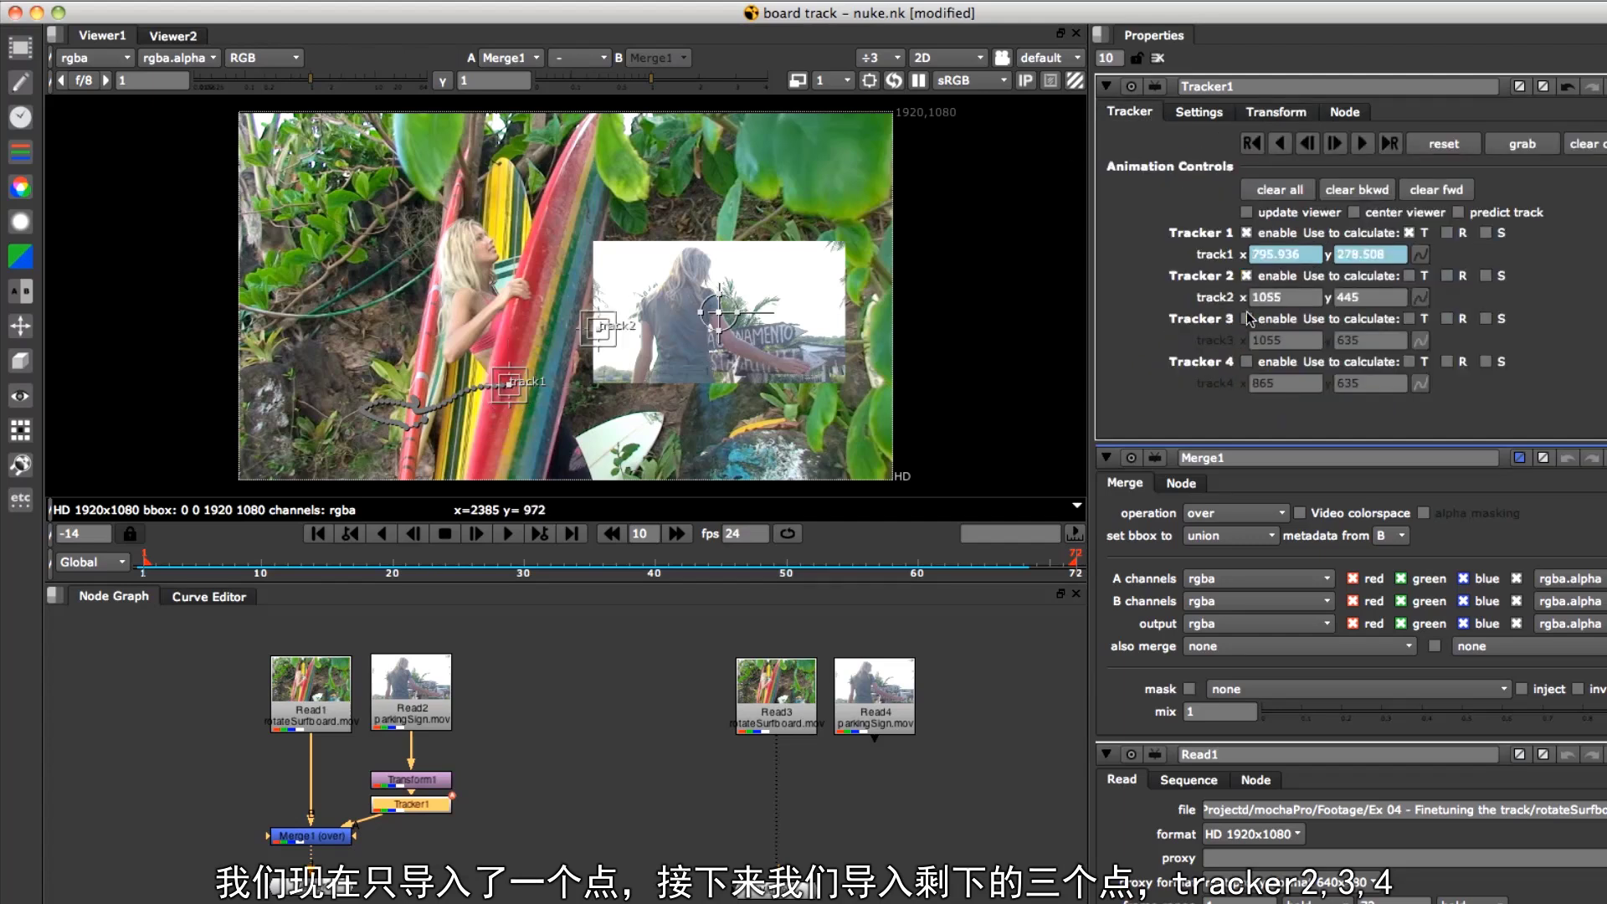
pyautogui.click(1245, 319)
pyautogui.click(1247, 362)
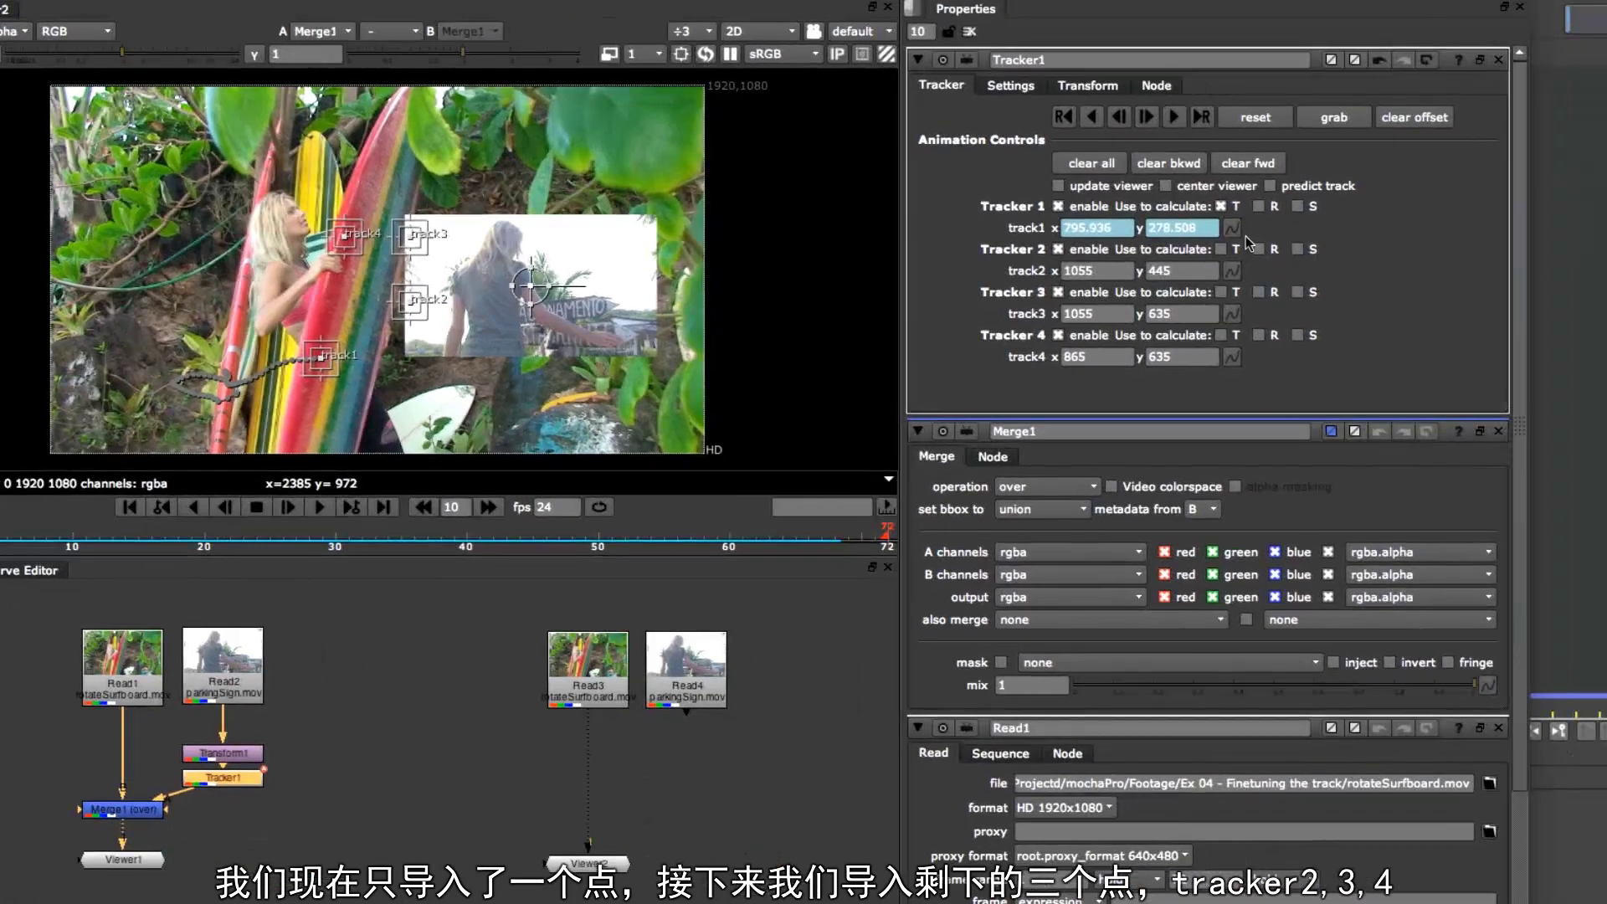
# Import the Ascii tracking file ending in transform_Tracker2.txt into track2
pyautogui.click(1232, 270)
pyautogui.moveTo(1312, 437)
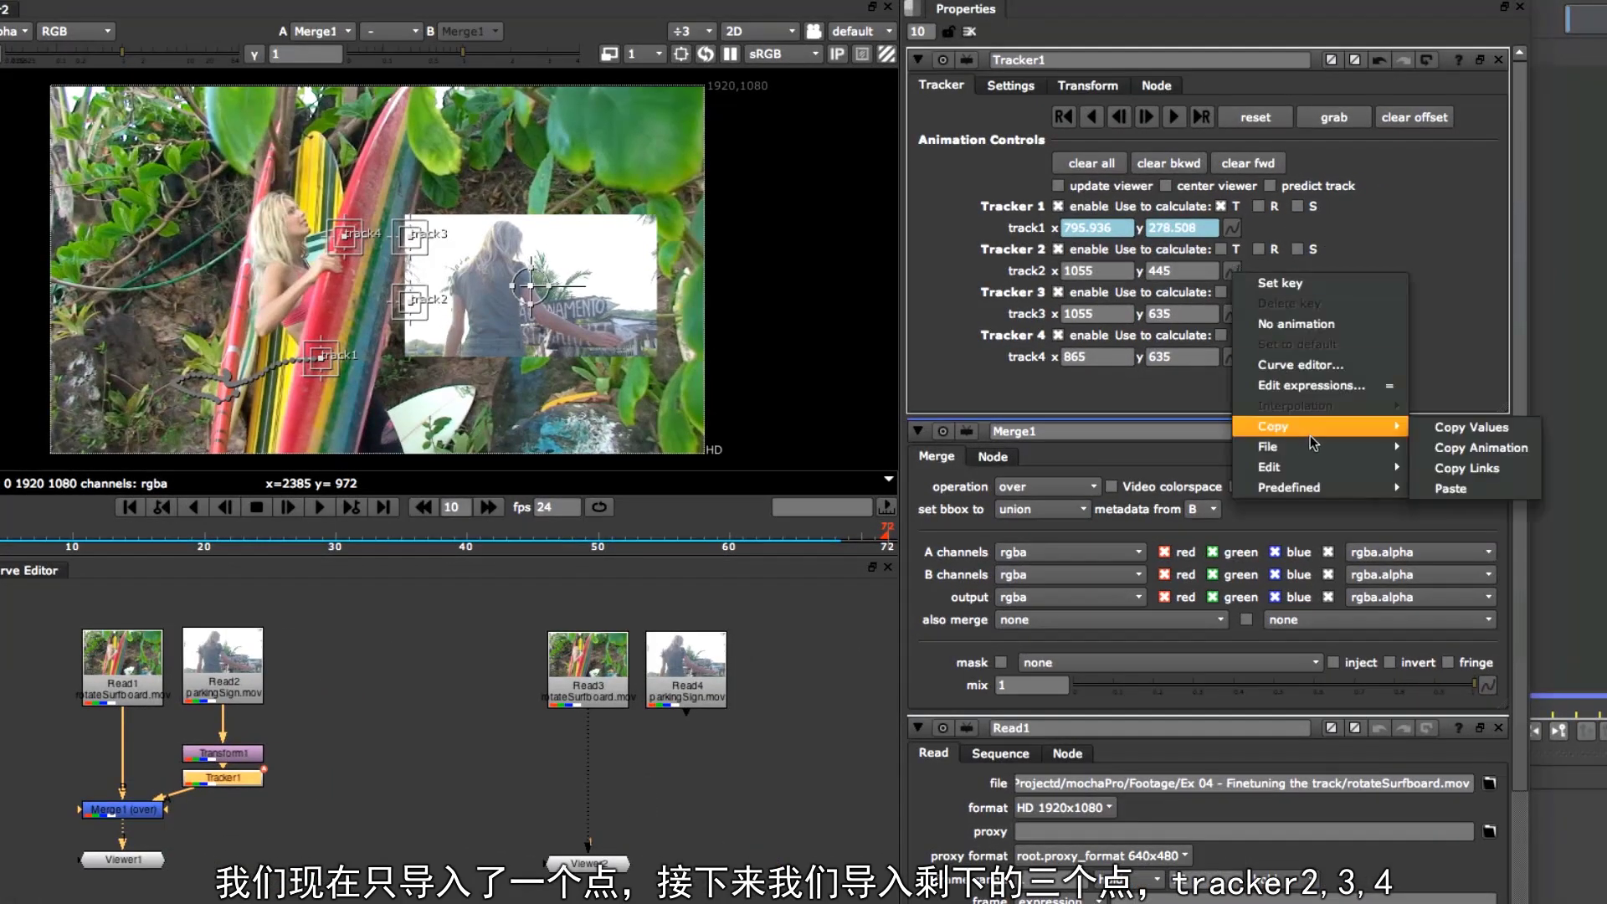
pyautogui.click(1448, 446)
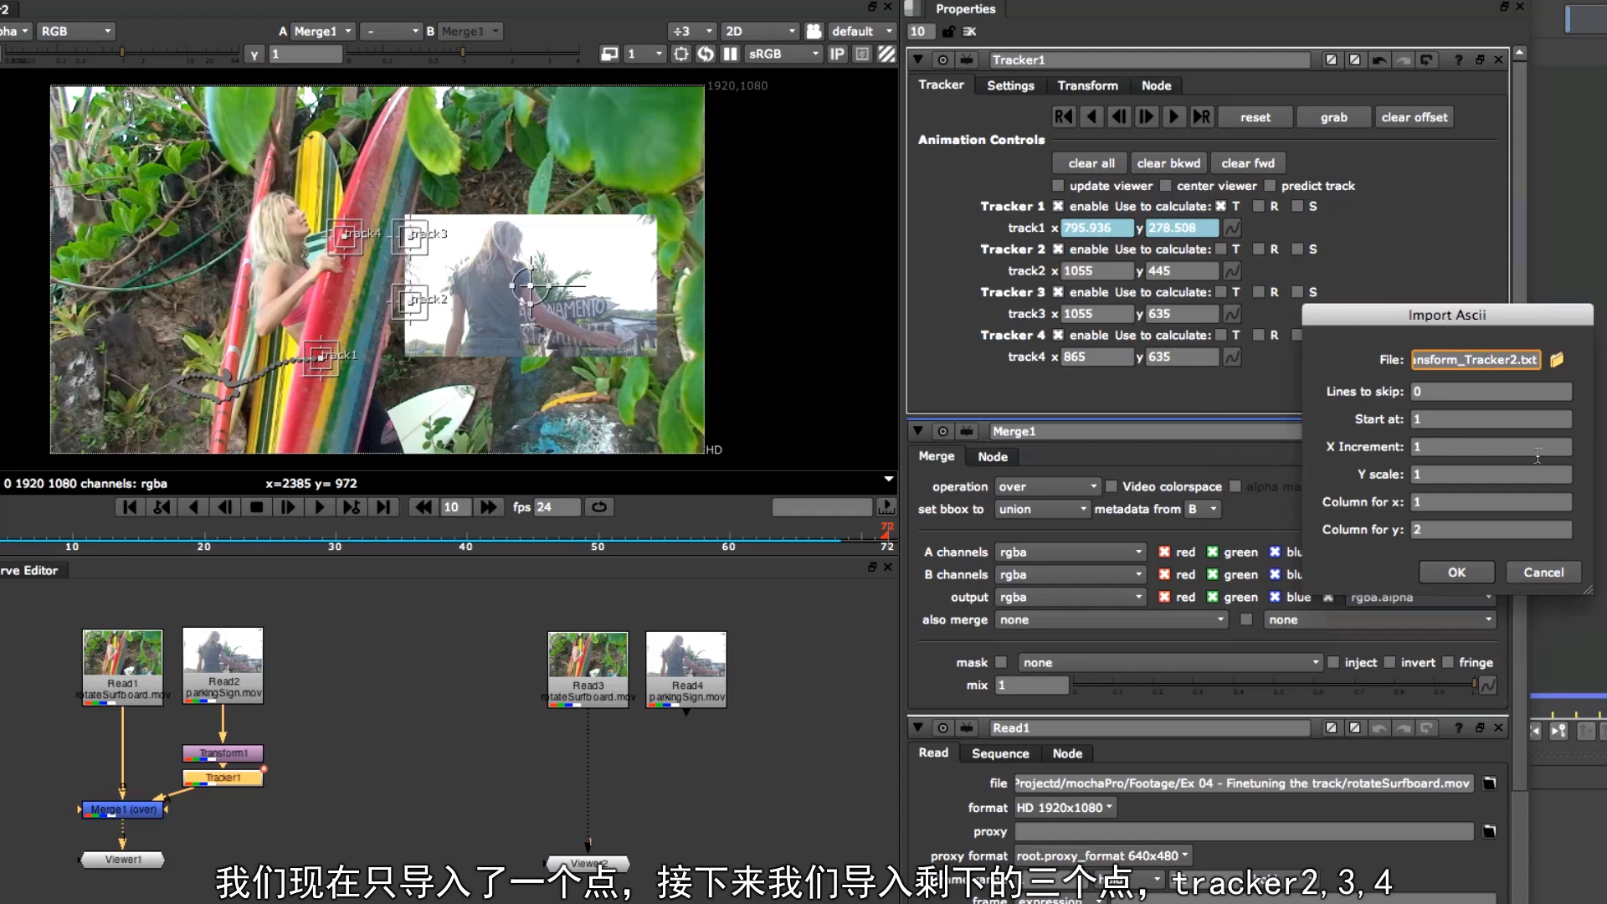
pyautogui.click(1479, 576)
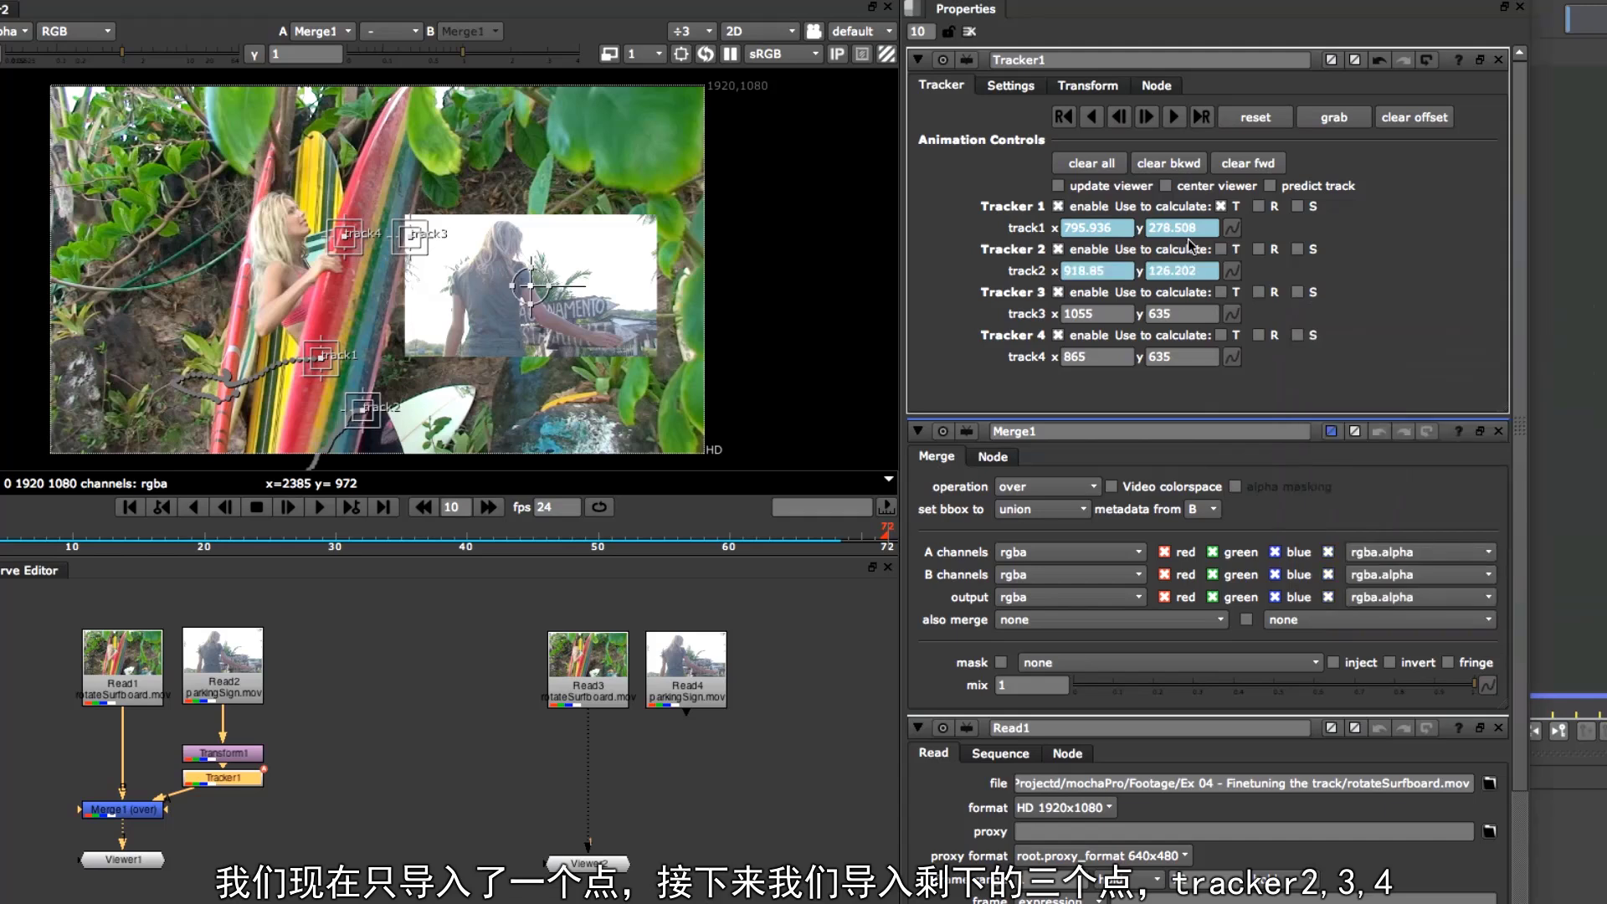
# Import the Ascii tracking file ending in transform_Tracker3.txt into track3 of the Tracker node
pyautogui.click(1232, 314)
pyautogui.moveTo(1354, 491)
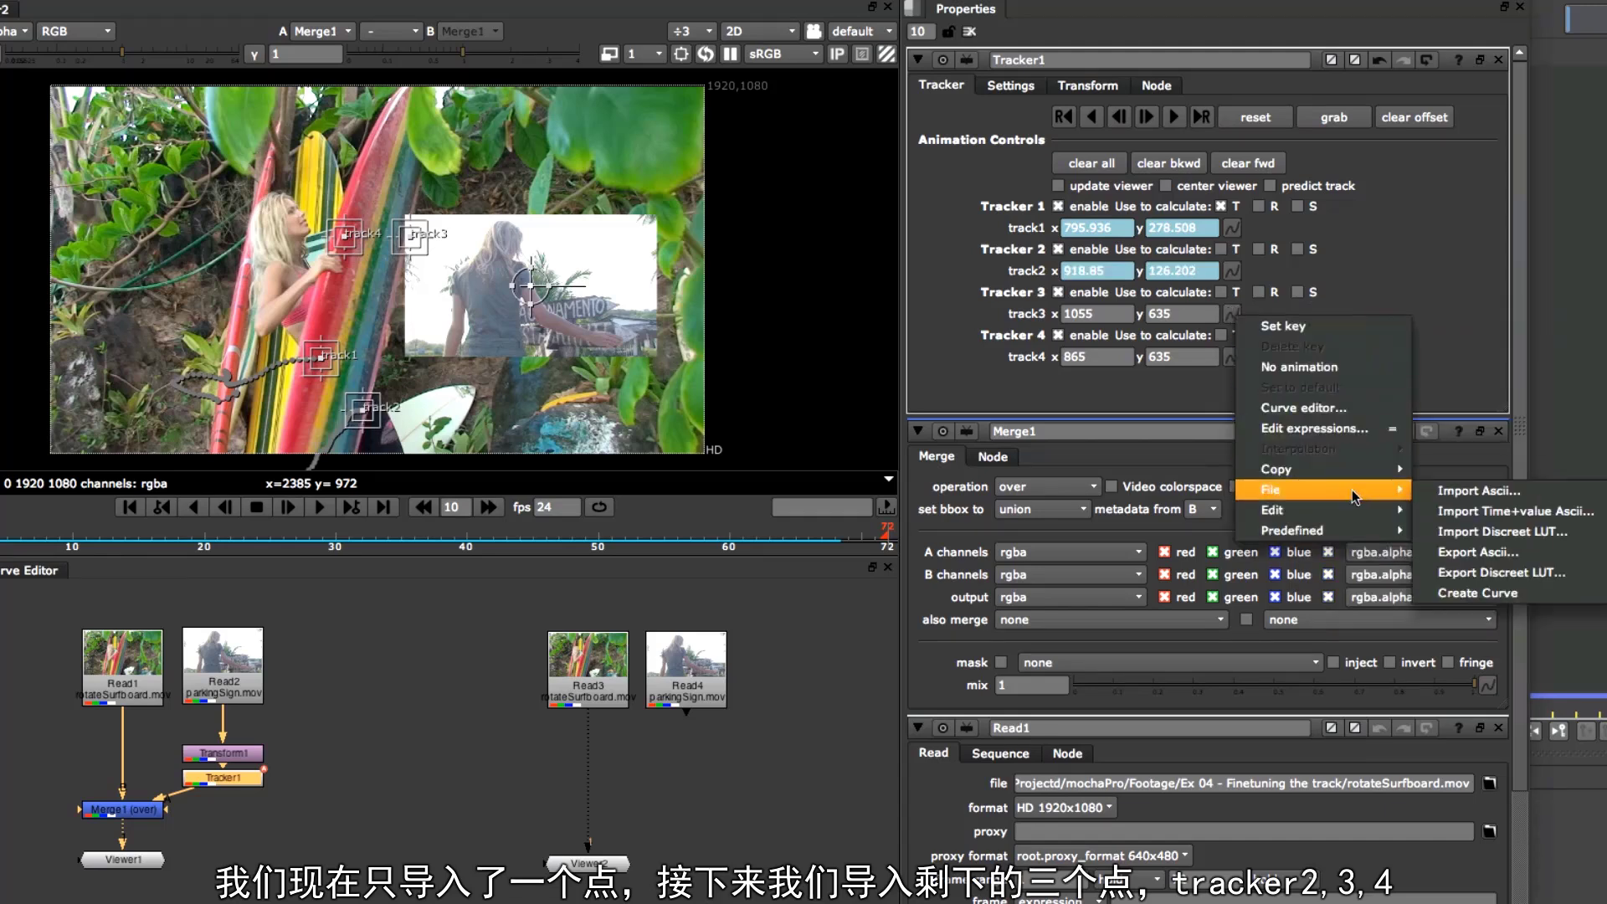
pyautogui.click(1461, 494)
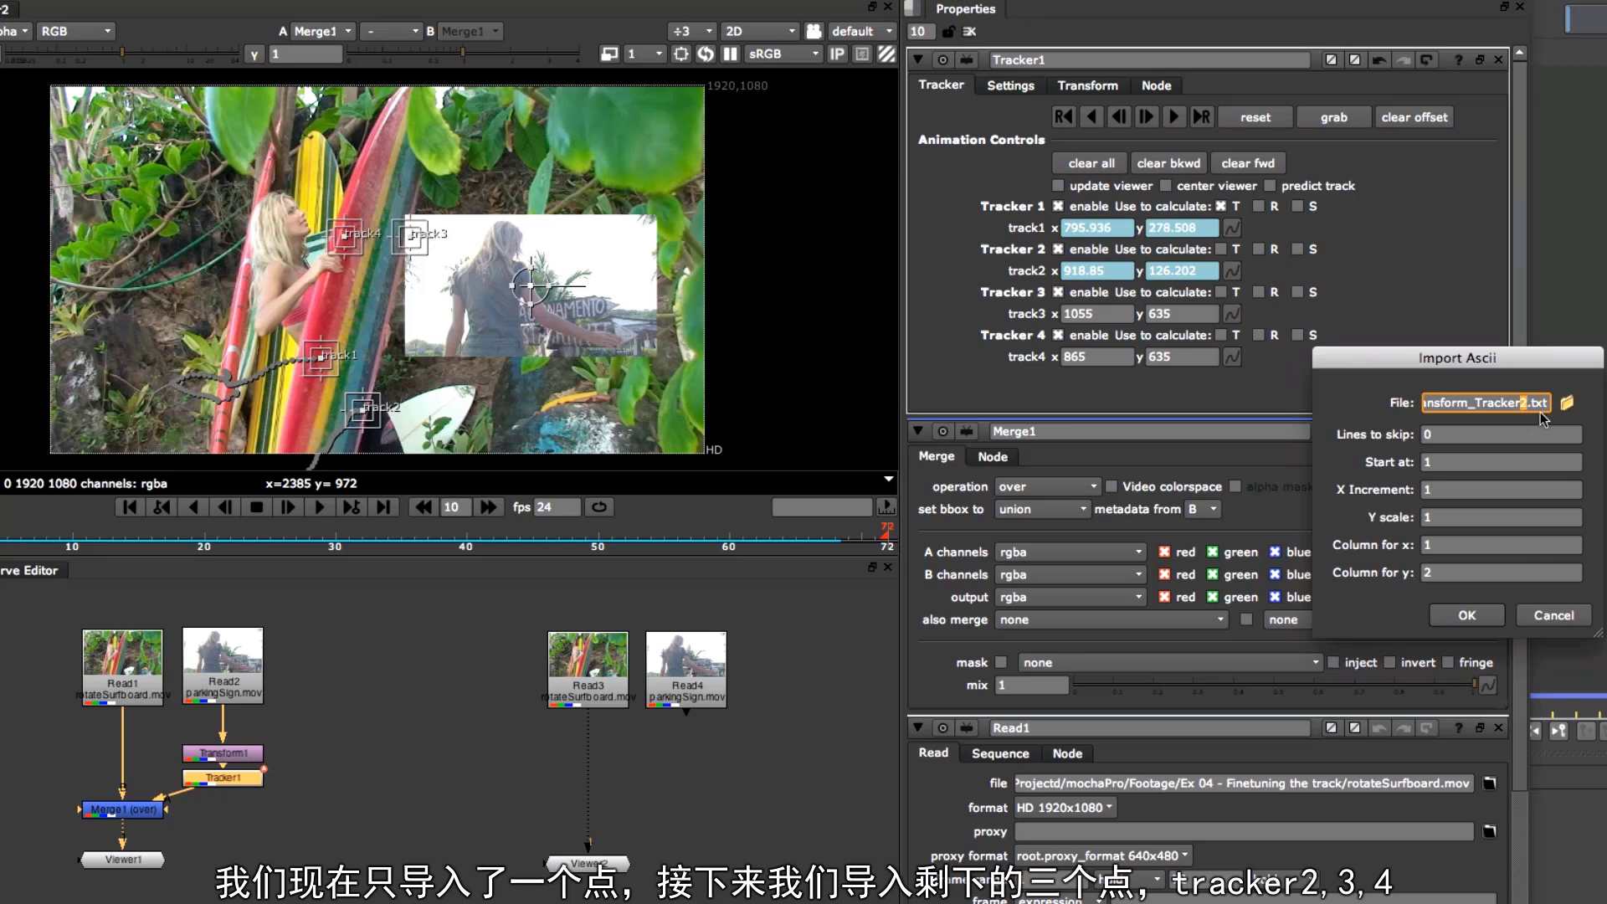
pyautogui.click(1467, 616)
# Import the Ascii tracking file ending in transform_Tracker4.txt into track4 of the Tracker node
pyautogui.click(1232, 357)
pyautogui.moveTo(1375, 545)
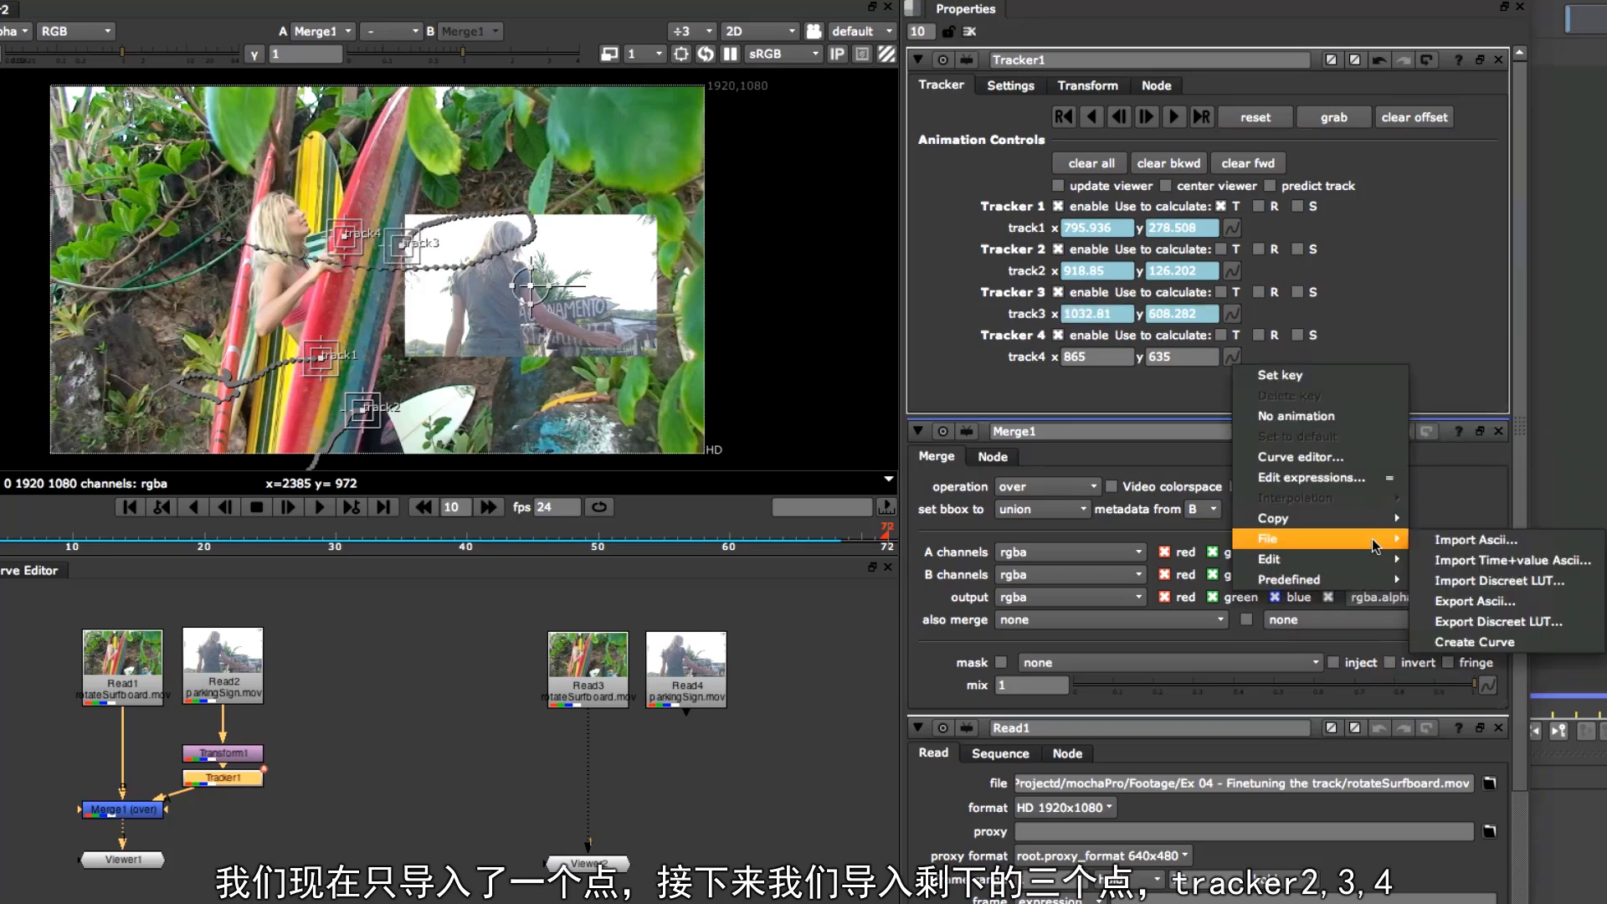
pyautogui.click(1458, 548)
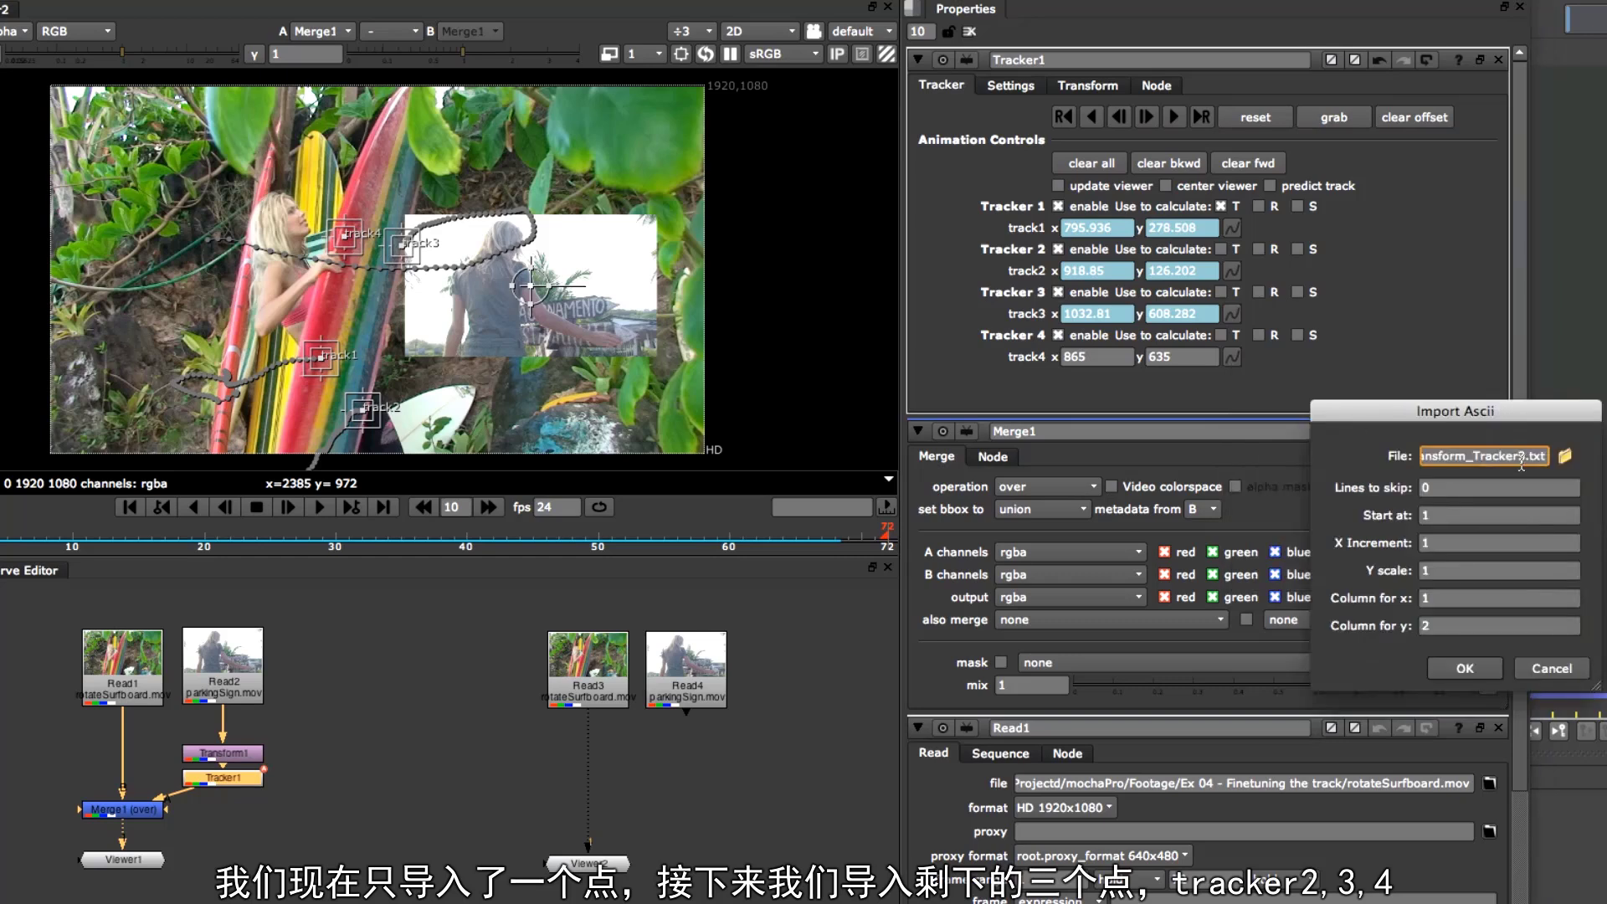
pyautogui.press('BackSpace')
pyautogui.write('4')
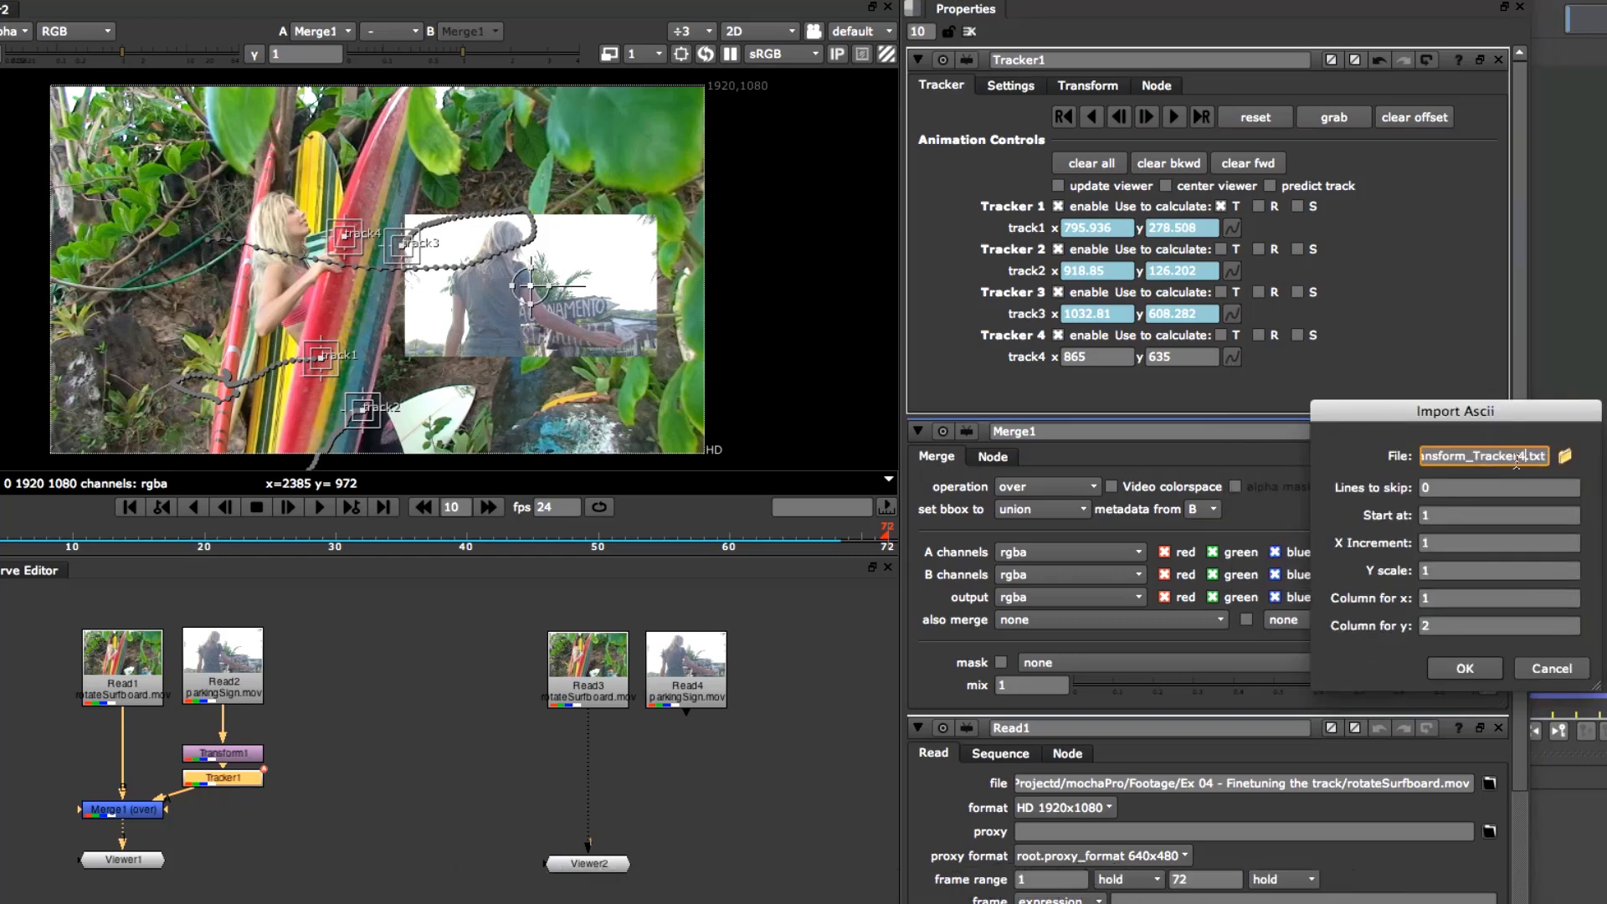
pyautogui.click(1480, 674)
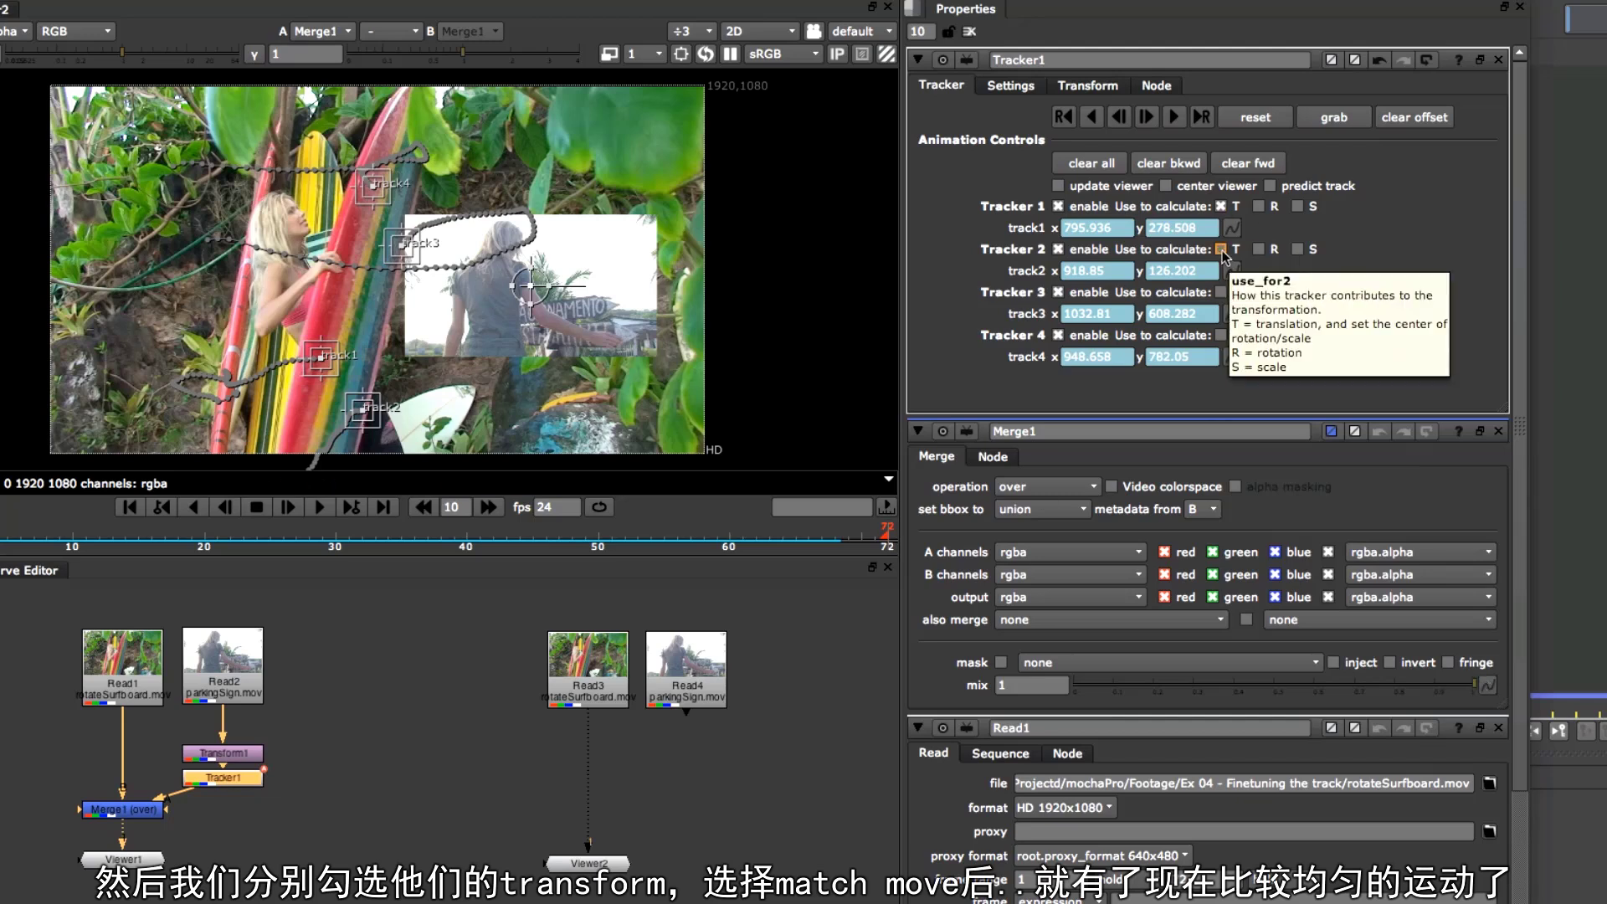
# Use Tracker 2, Tracker 3 and Tracker 4 to calculate translation and scrub the timeline to check the match-move
pyautogui.click(1222, 250)
pyautogui.click(1222, 292)
pyautogui.click(1223, 335)
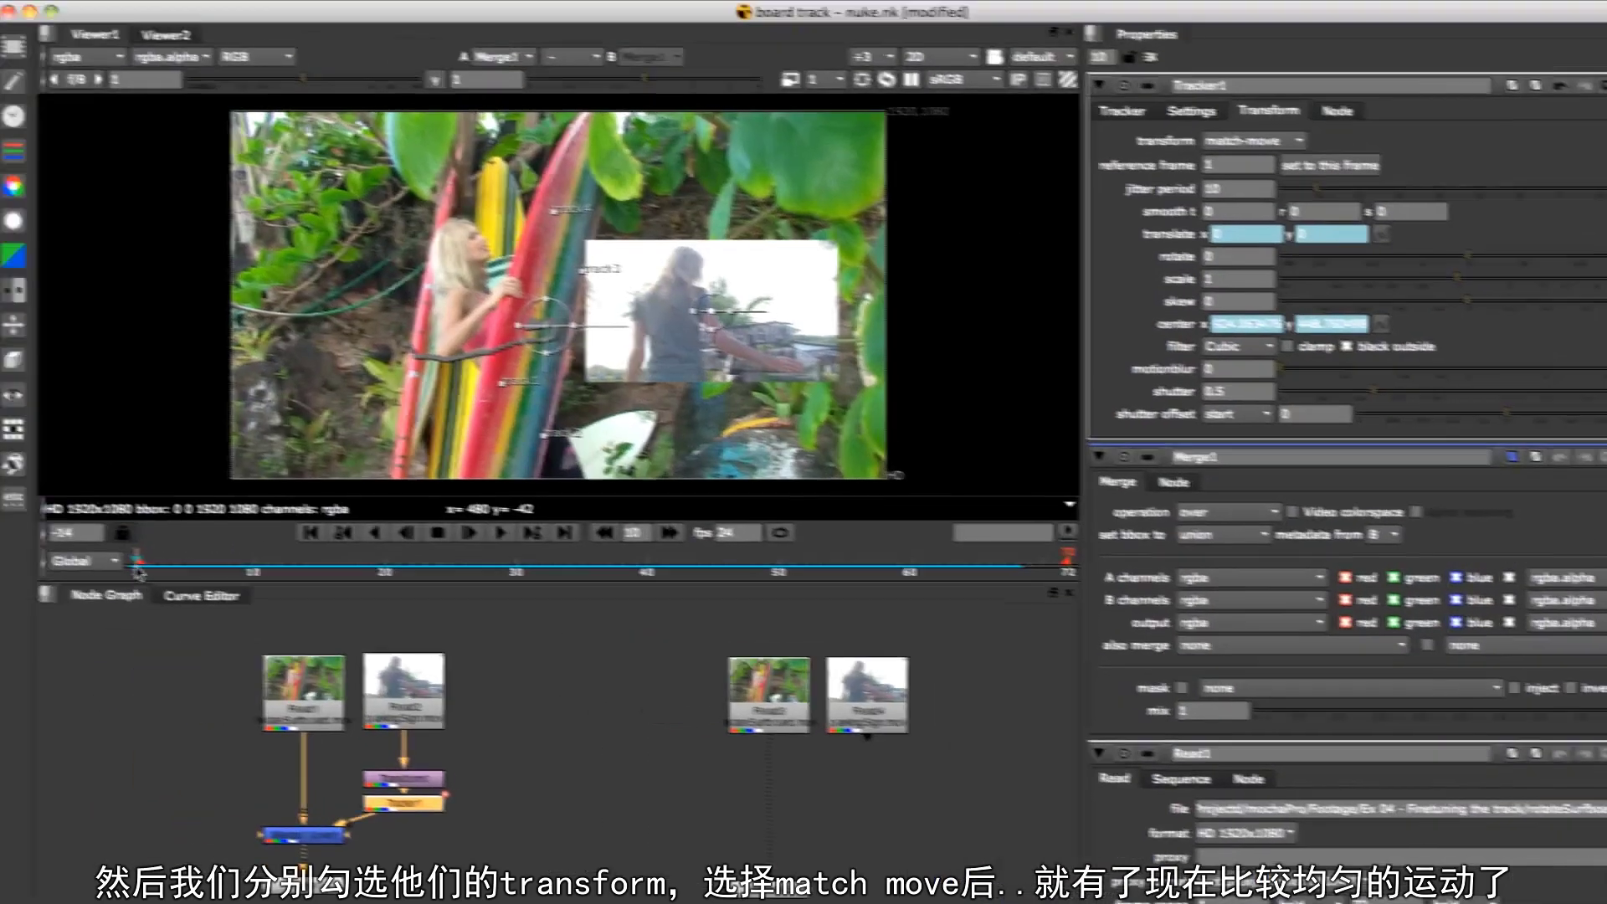
pyautogui.moveTo(25, 539); pyautogui.dragTo(235, 538)
pyautogui.moveTo(427, 563); pyautogui.dragTo(126, 556)
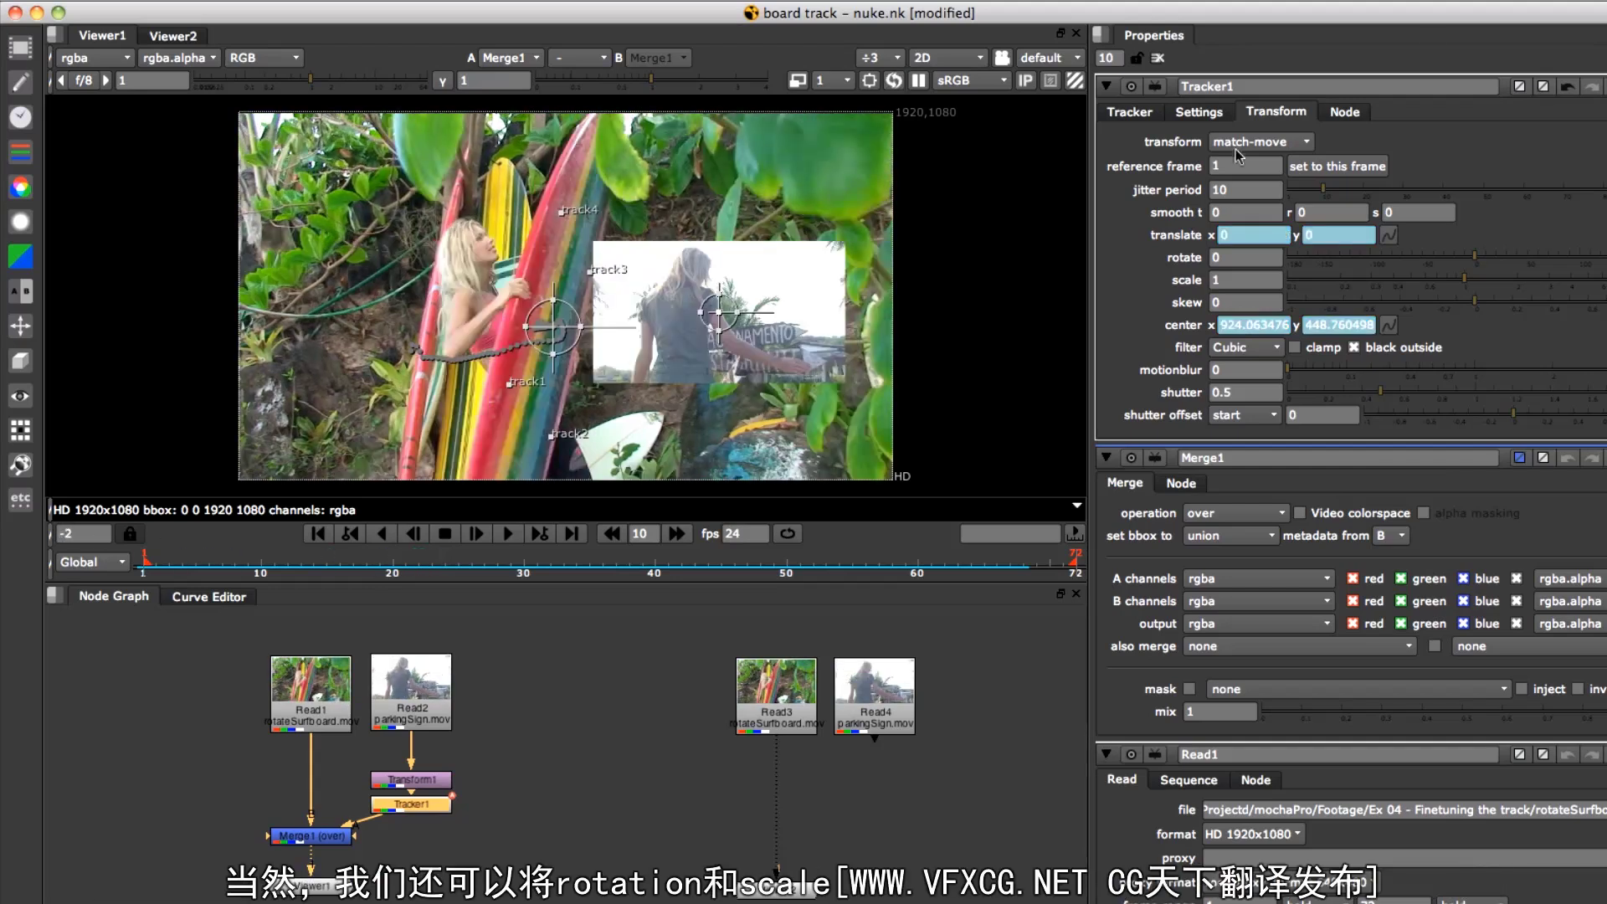
# Include rotation and scale in the calculation for all four trackers of the Tracker node
pyautogui.click(1138, 113)
pyautogui.click(1447, 275)
pyautogui.click(1448, 318)
pyautogui.click(1447, 233)
pyautogui.click(1448, 362)
pyautogui.click(1486, 361)
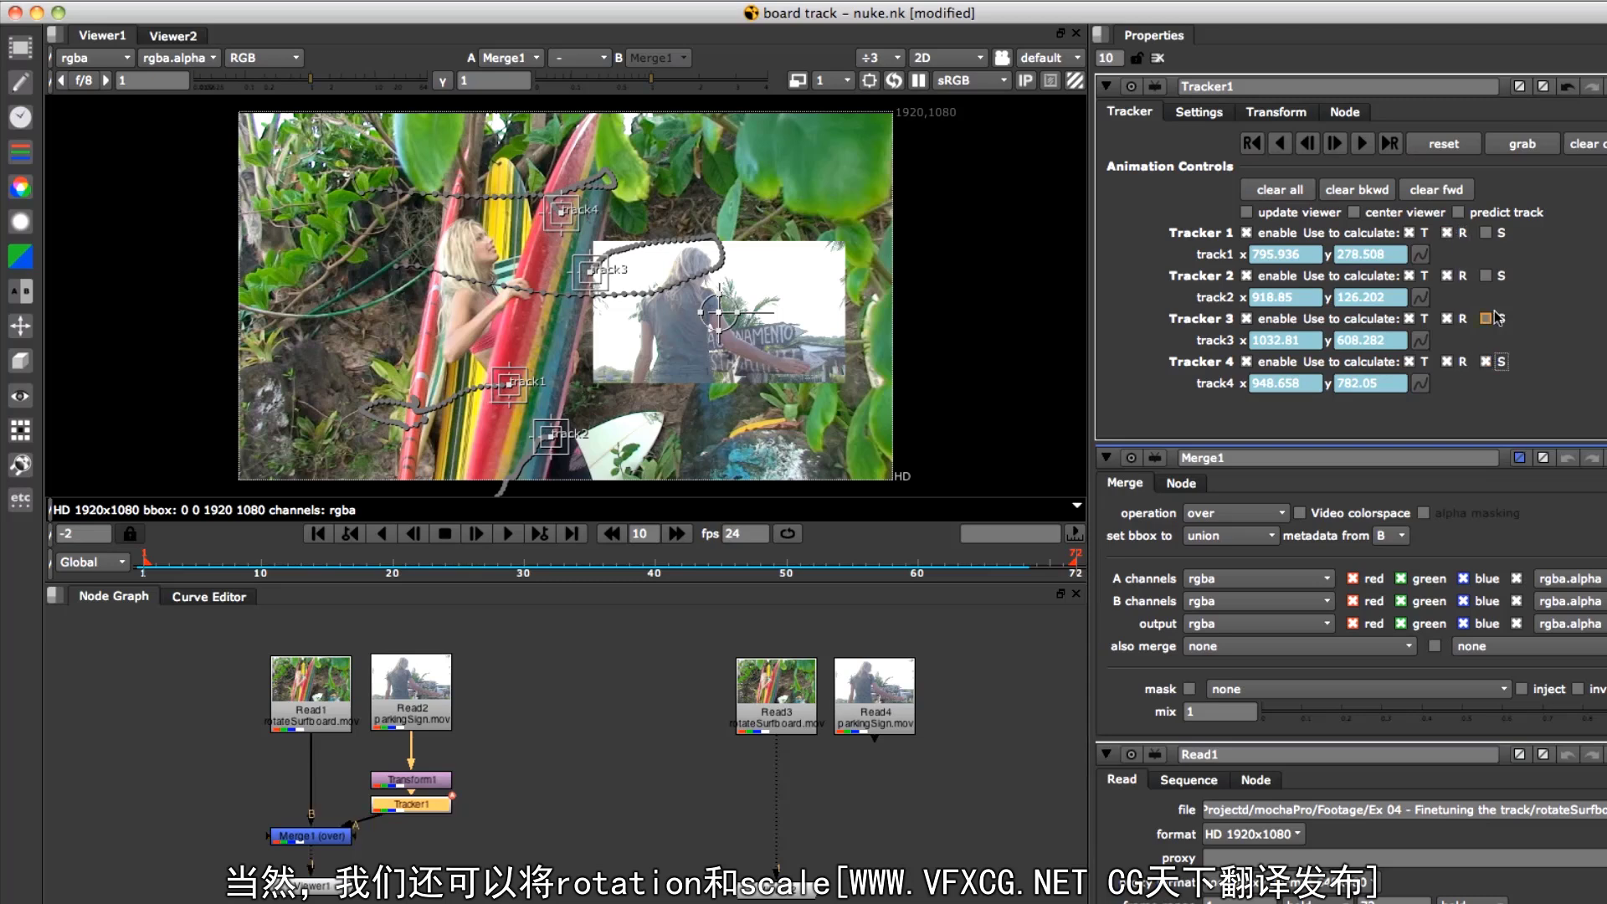
pyautogui.click(1486, 319)
pyautogui.click(1486, 275)
pyautogui.click(1486, 233)
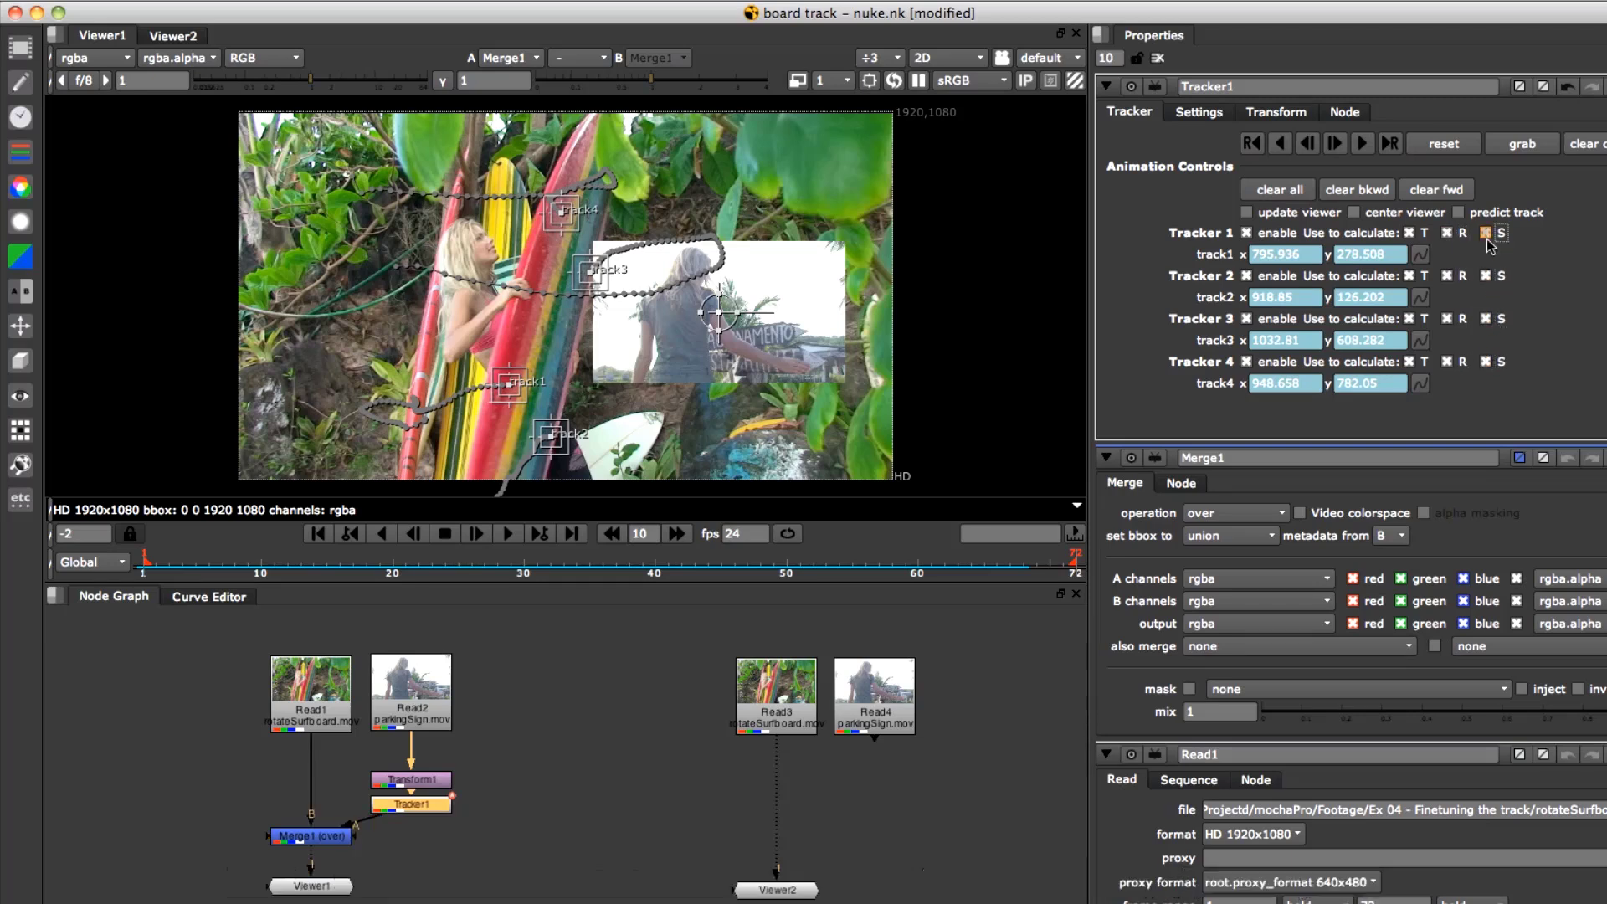
# Check the Tracker node's transform values and play the composite to review the sign's rotation and scaling
pyautogui.click(1276, 112)
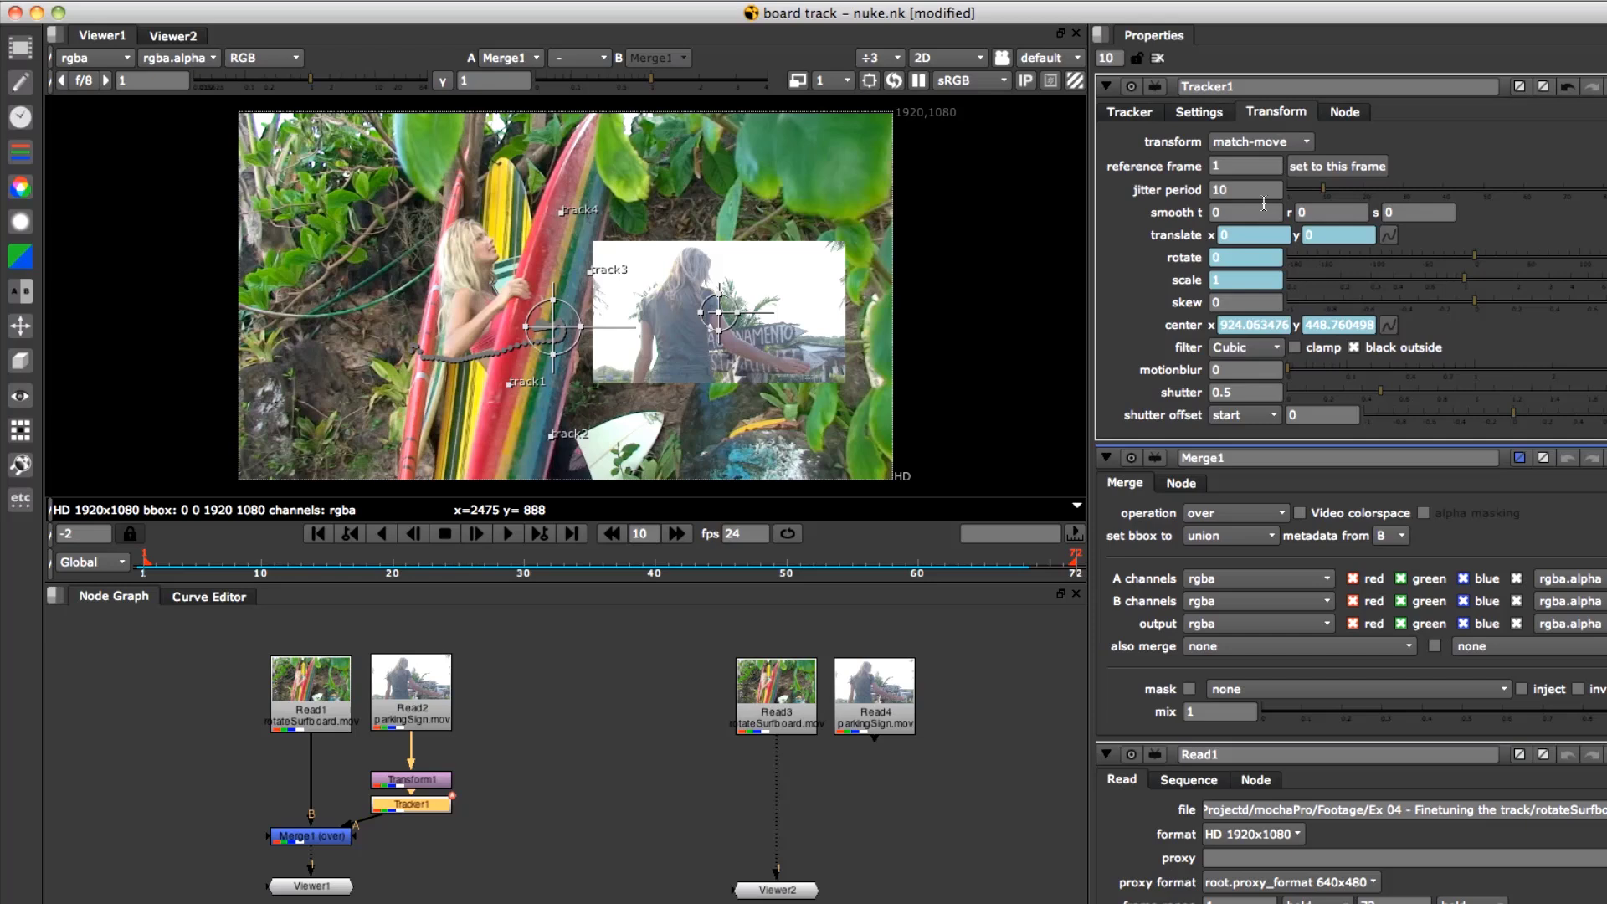
pyautogui.moveTo(144, 566); pyautogui.dragTo(434, 569)
pyautogui.click(507, 533)
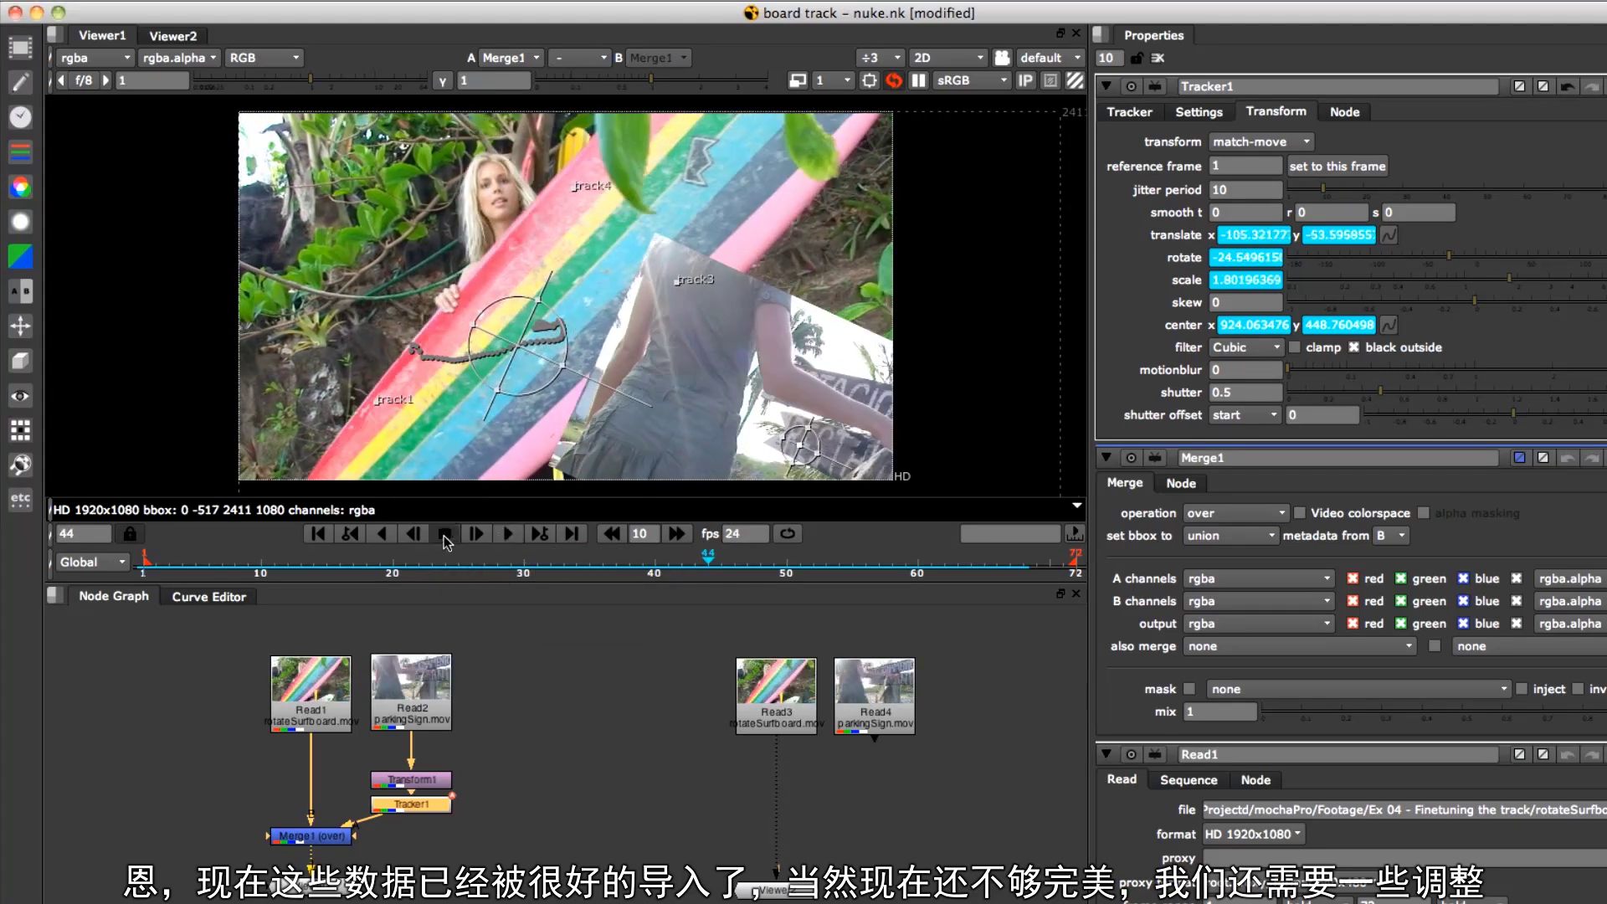
pyautogui.press('k')
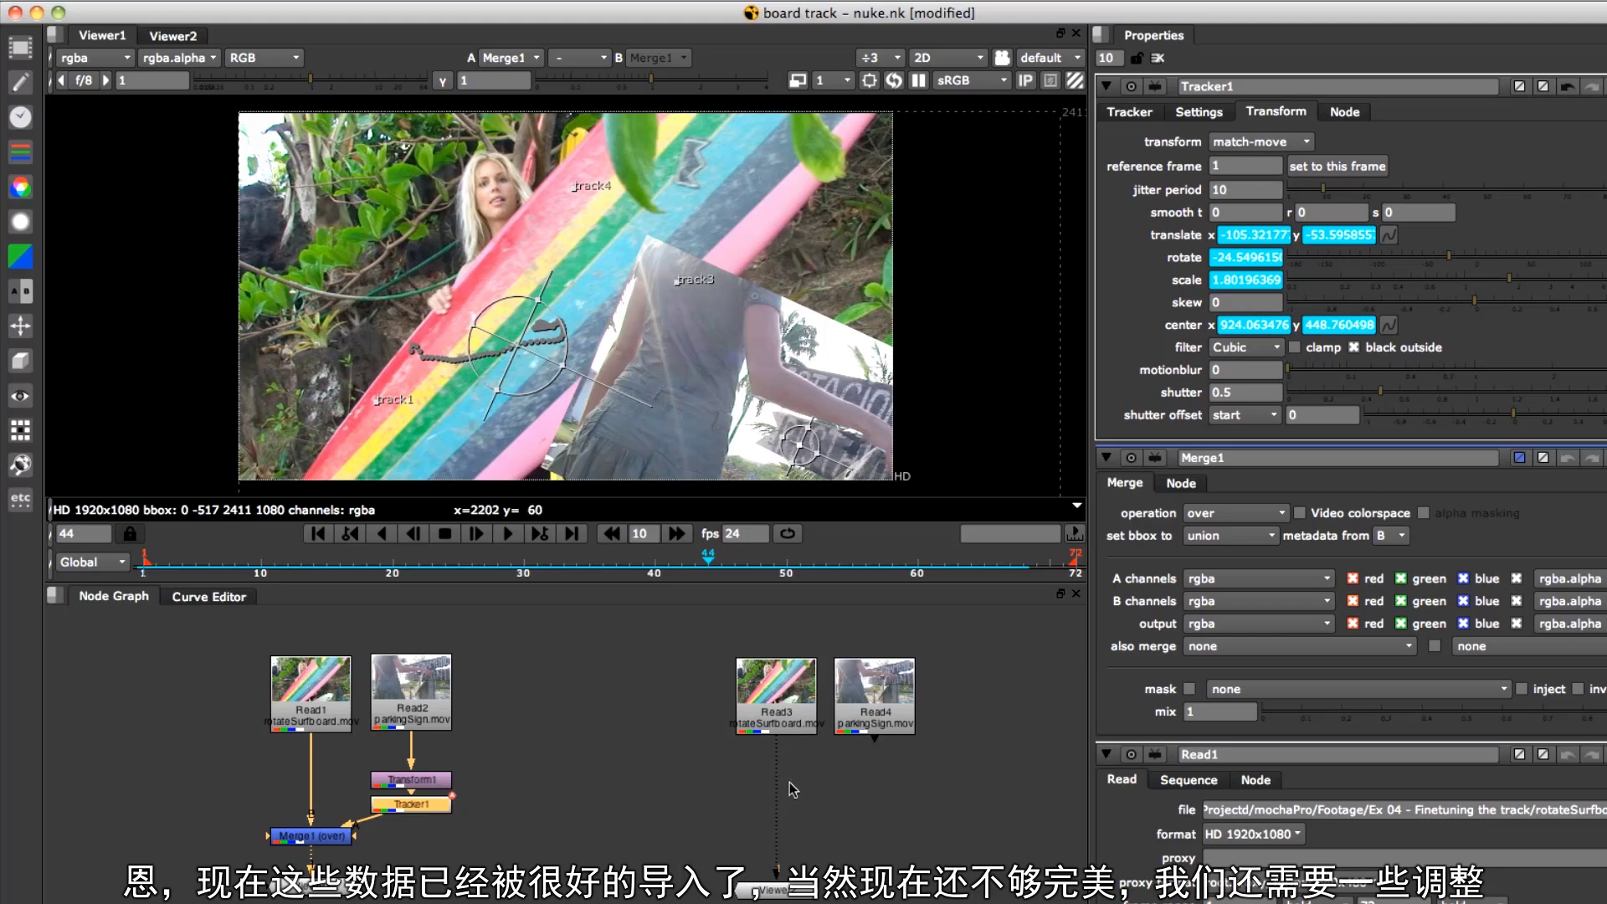
# Reposition the sign over the surfboard with Transform1, translating it to x -12, y -20, and play the result
pyautogui.click(439, 785)
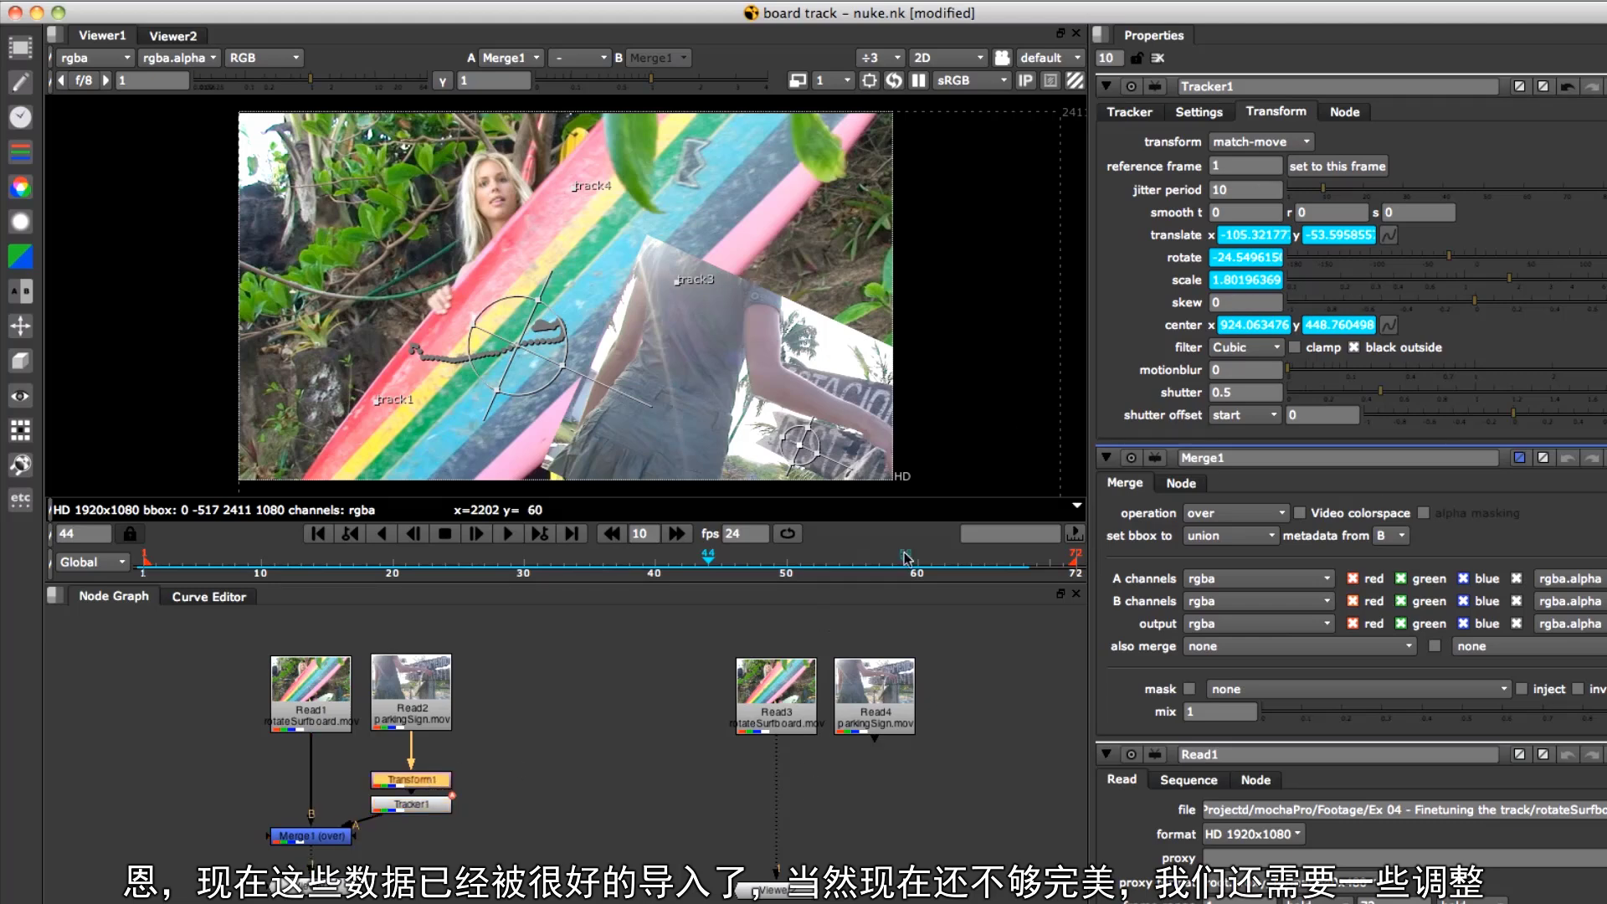
pyautogui.doubleClick(434, 785)
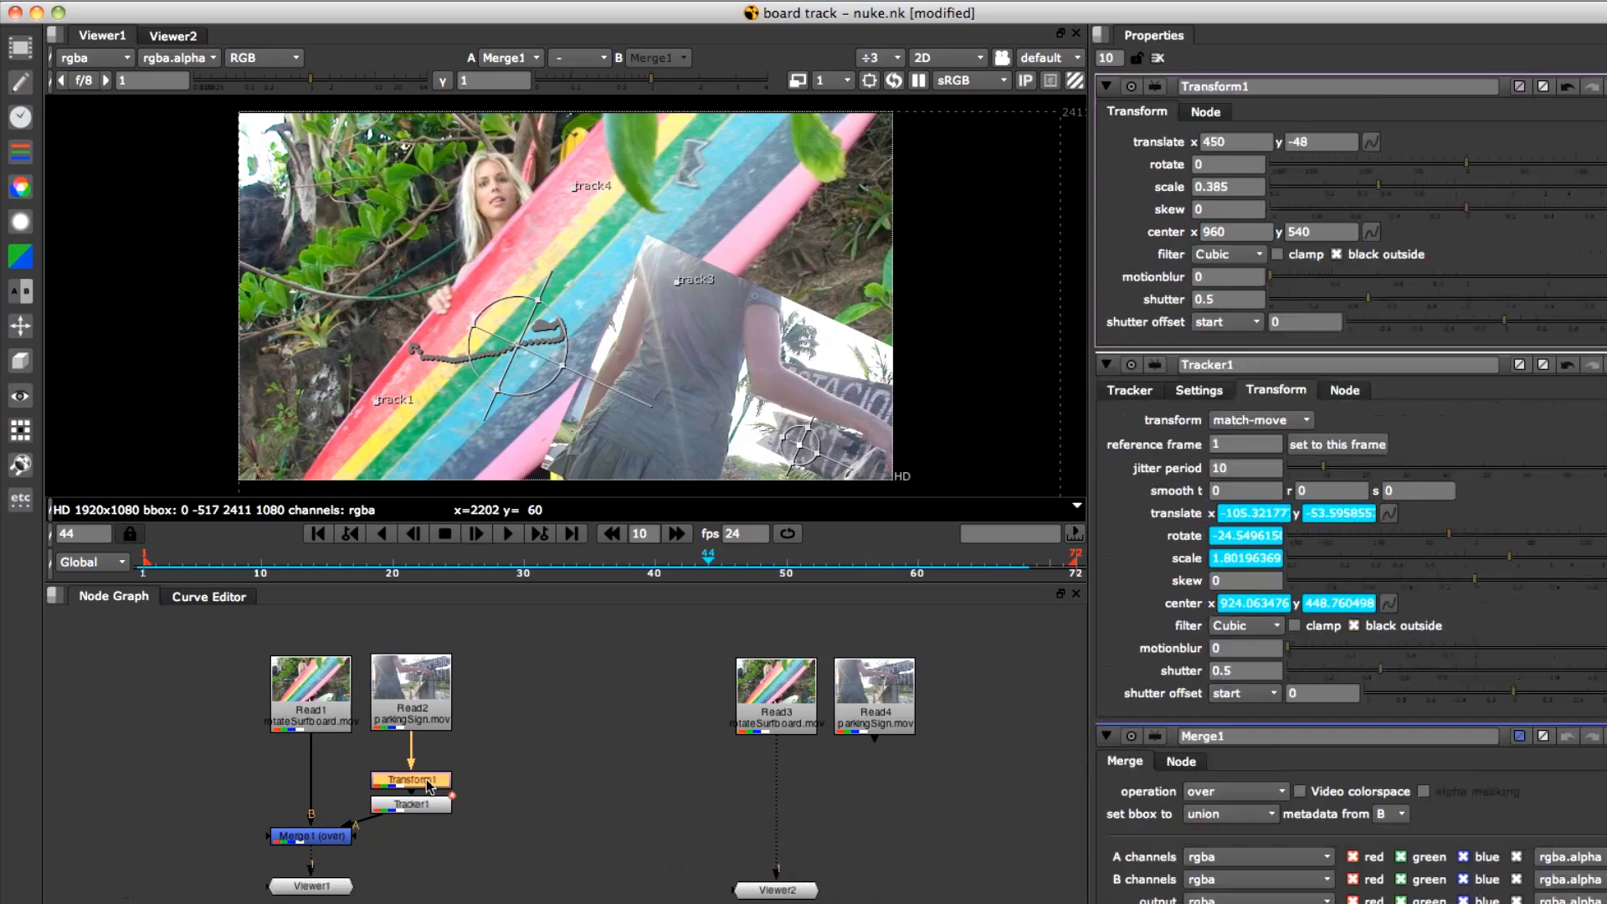
pyautogui.moveTo(562, 321)
pyautogui.mouseDown()
pyautogui.moveTo(521, 350)
pyautogui.moveTo(548, 305)
pyautogui.mouseUp()
pyautogui.press('l')
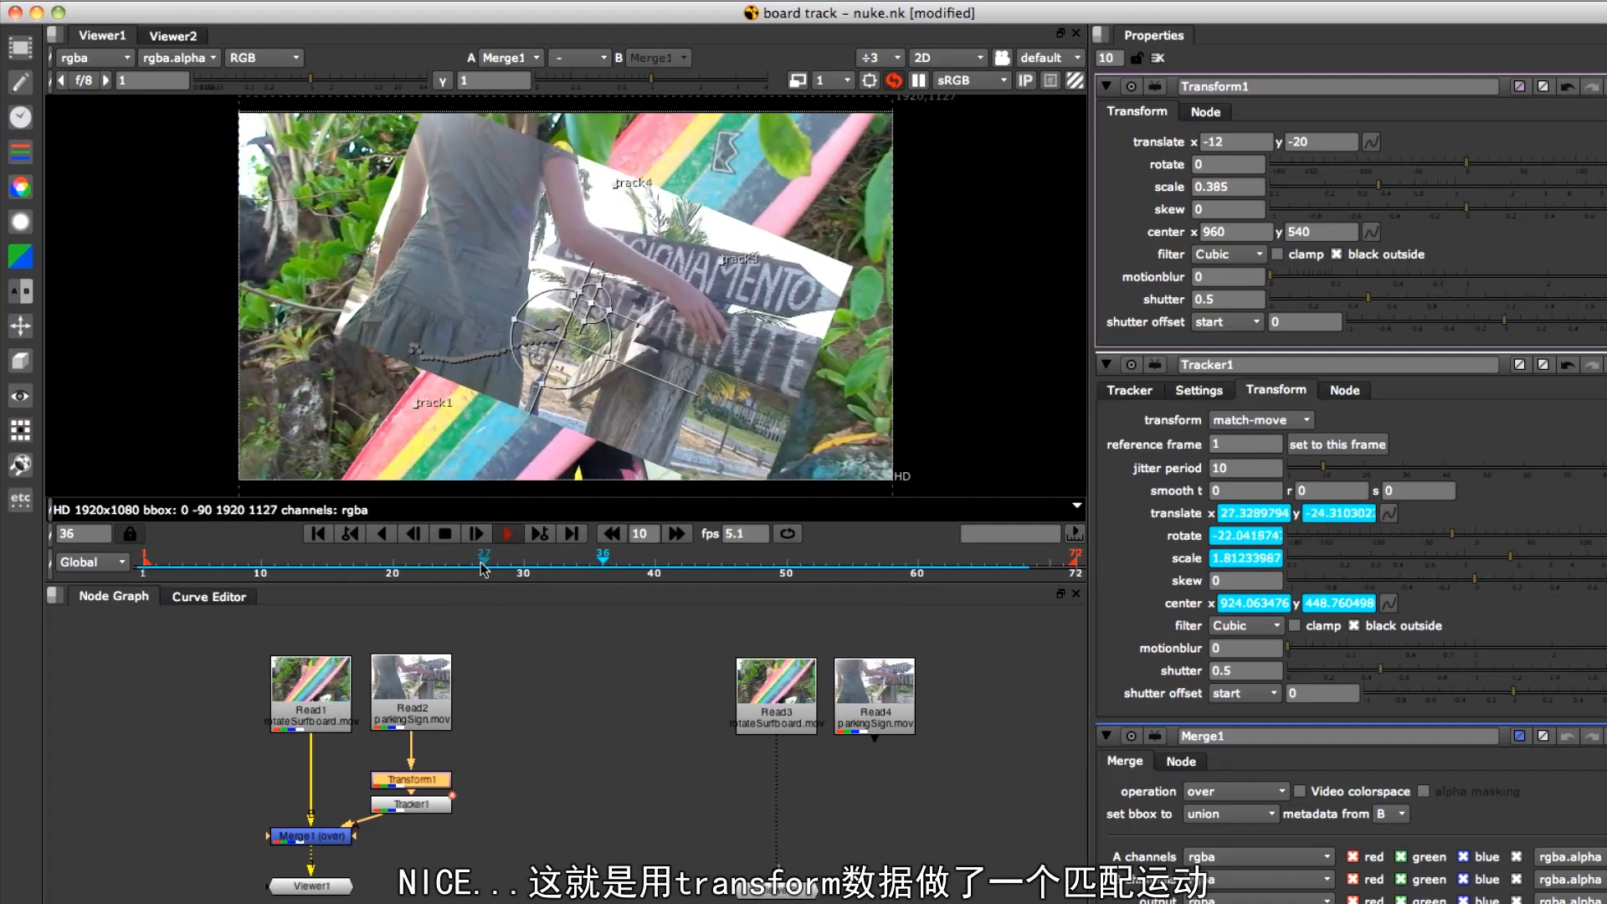
pyautogui.click(445, 536)
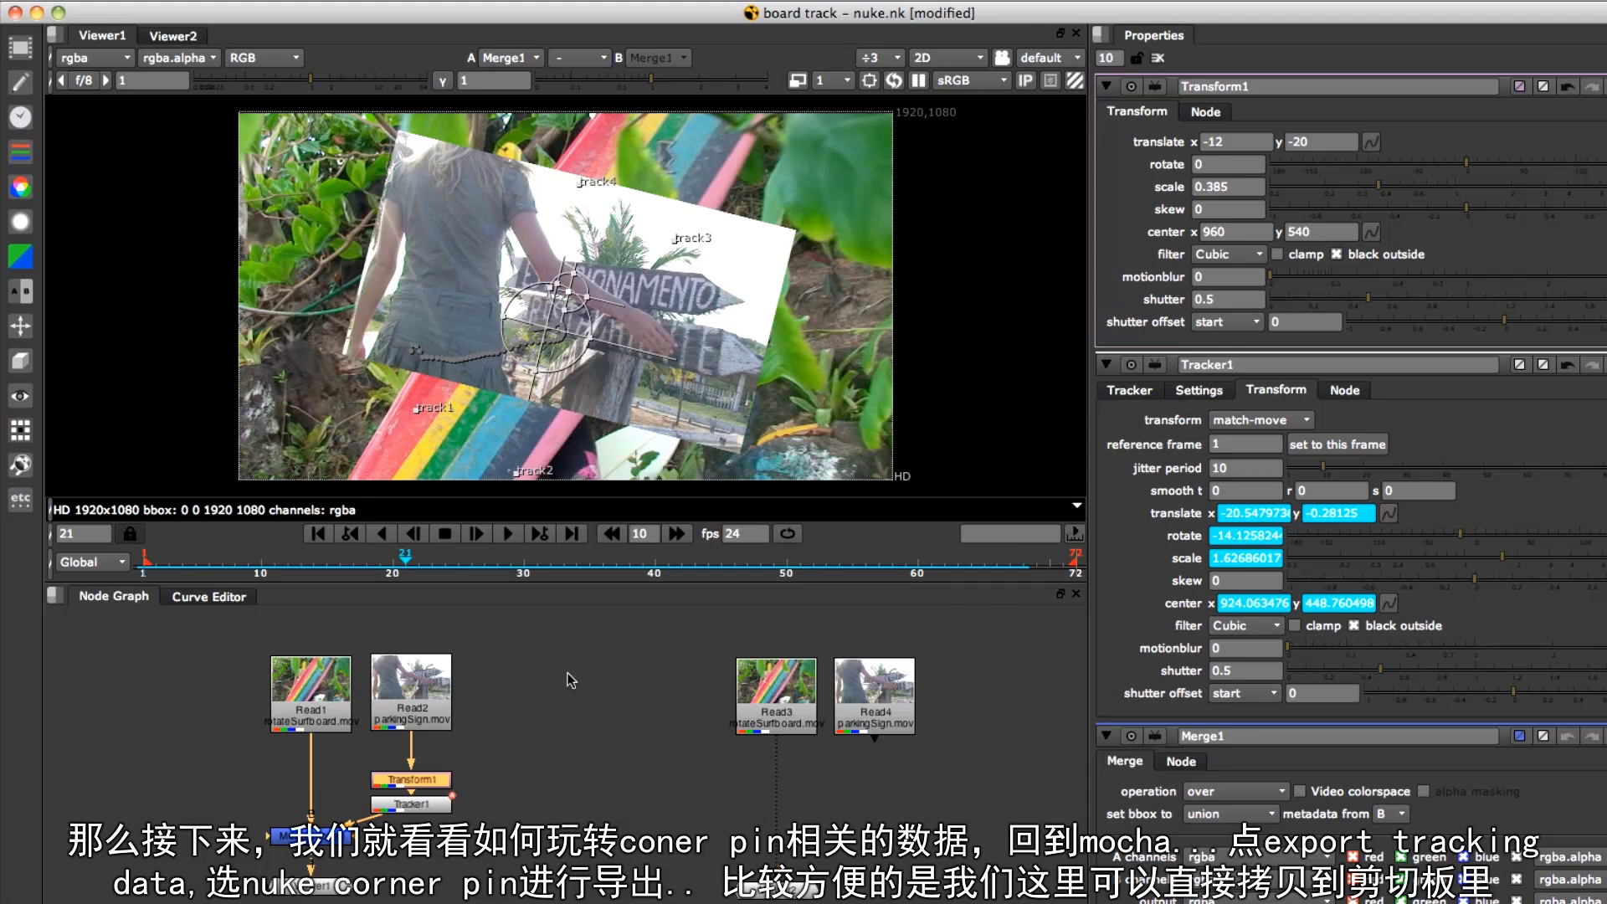
# Switch to mocha pro and copy the board's tracking data to the clipboard in Nuke Corner Pin (*.nk) format
pyautogui.press('super+Tab')
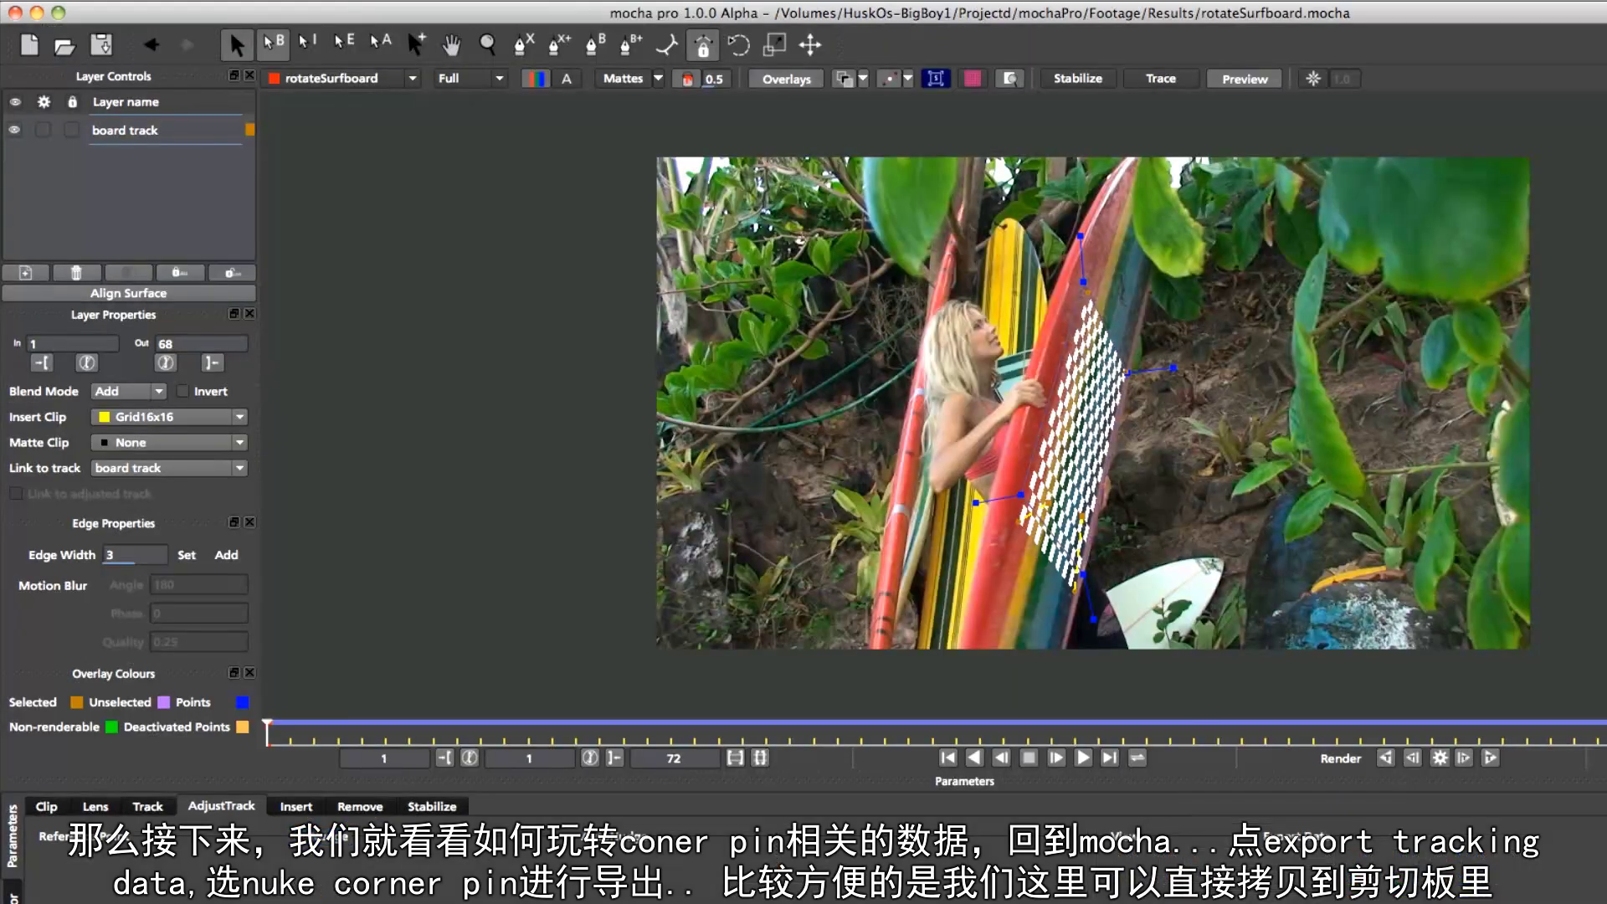
pyautogui.click(1390, 902)
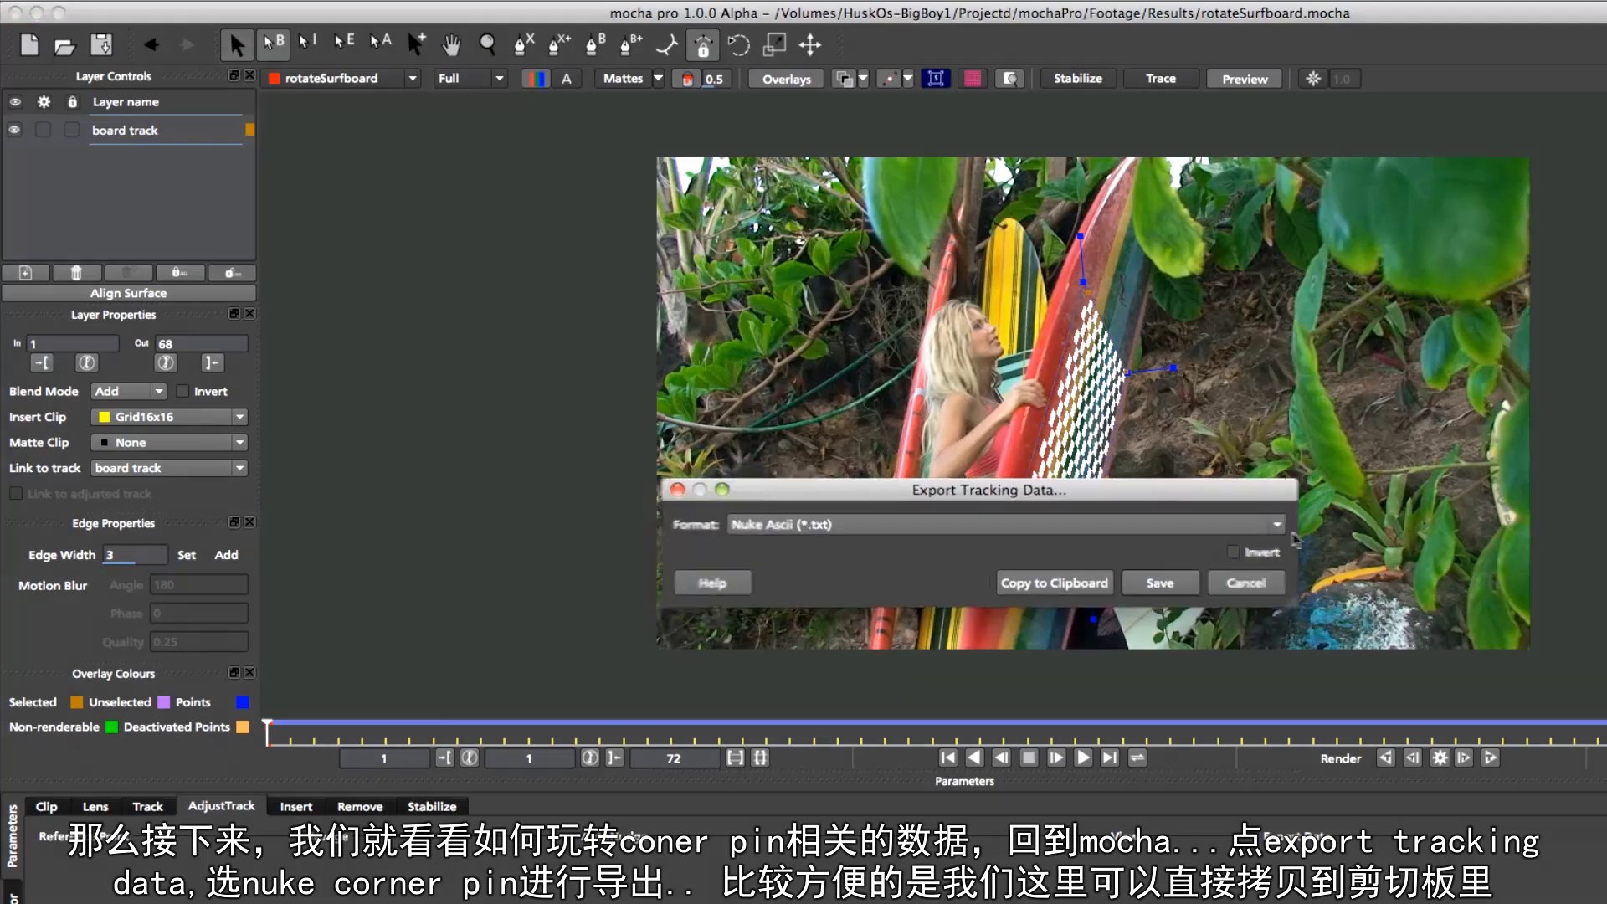
pyautogui.click(1266, 525)
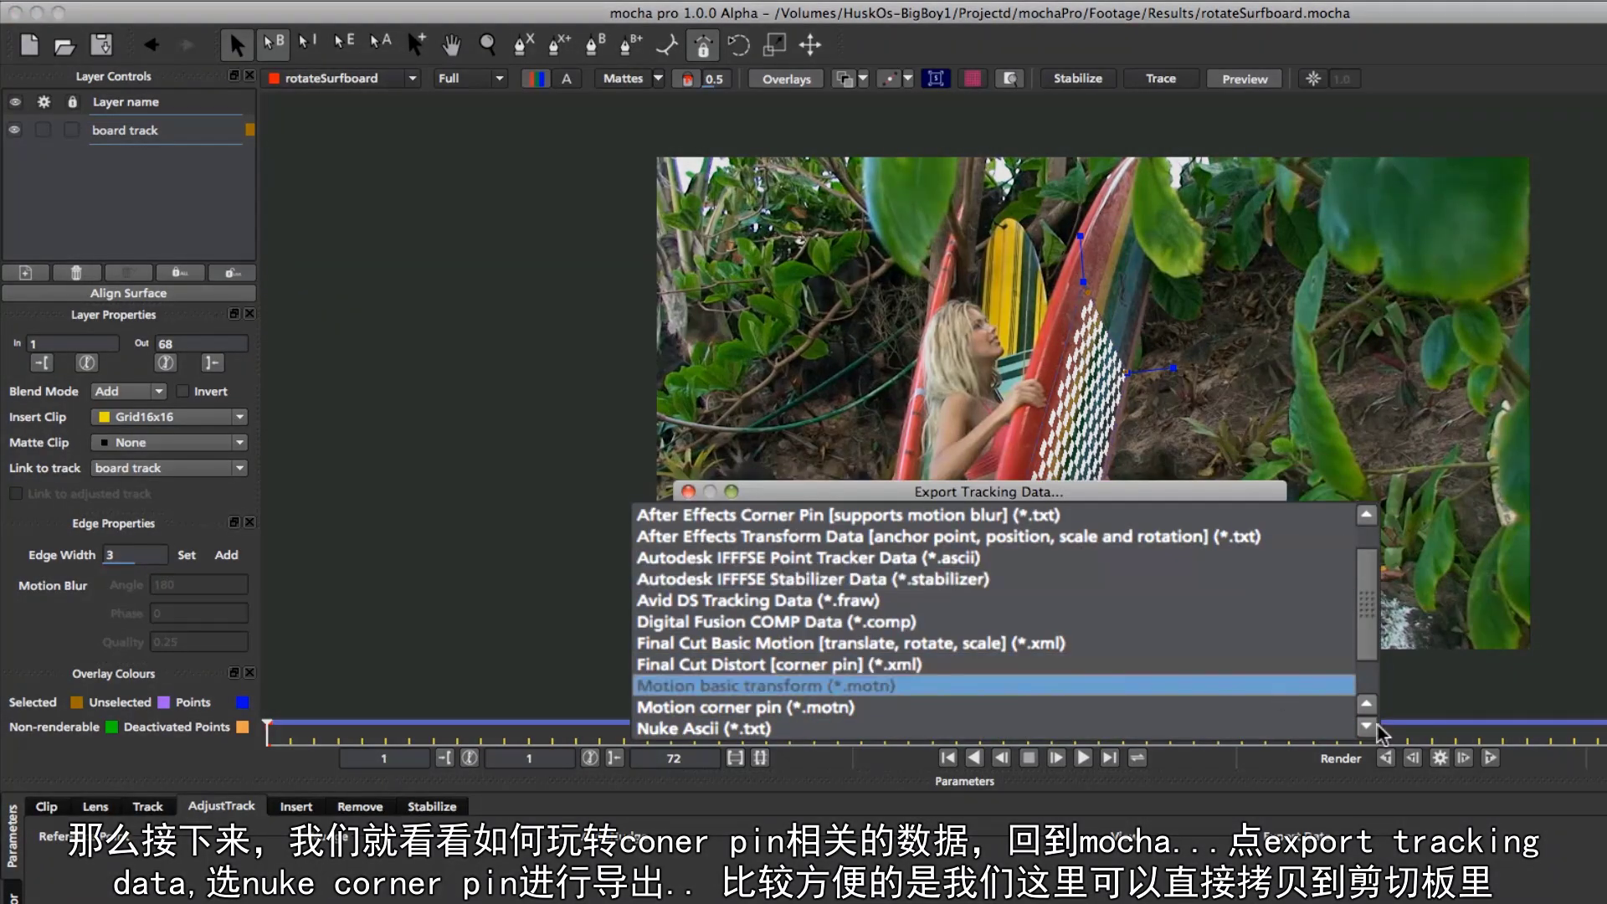
pyautogui.click(1114, 679)
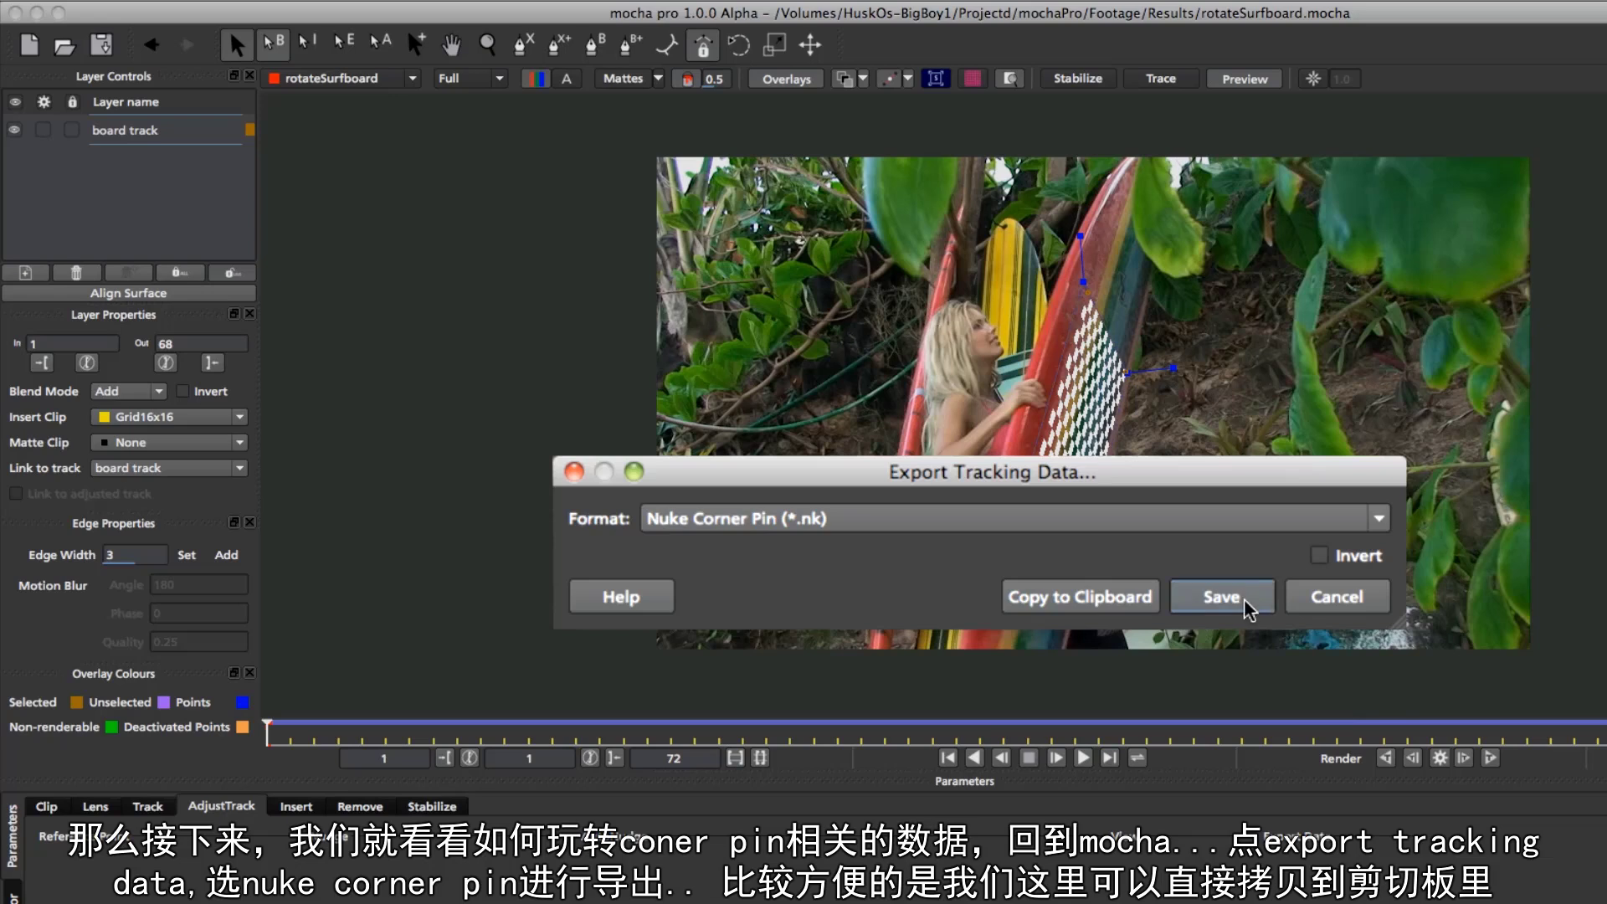
pyautogui.click(1091, 609)
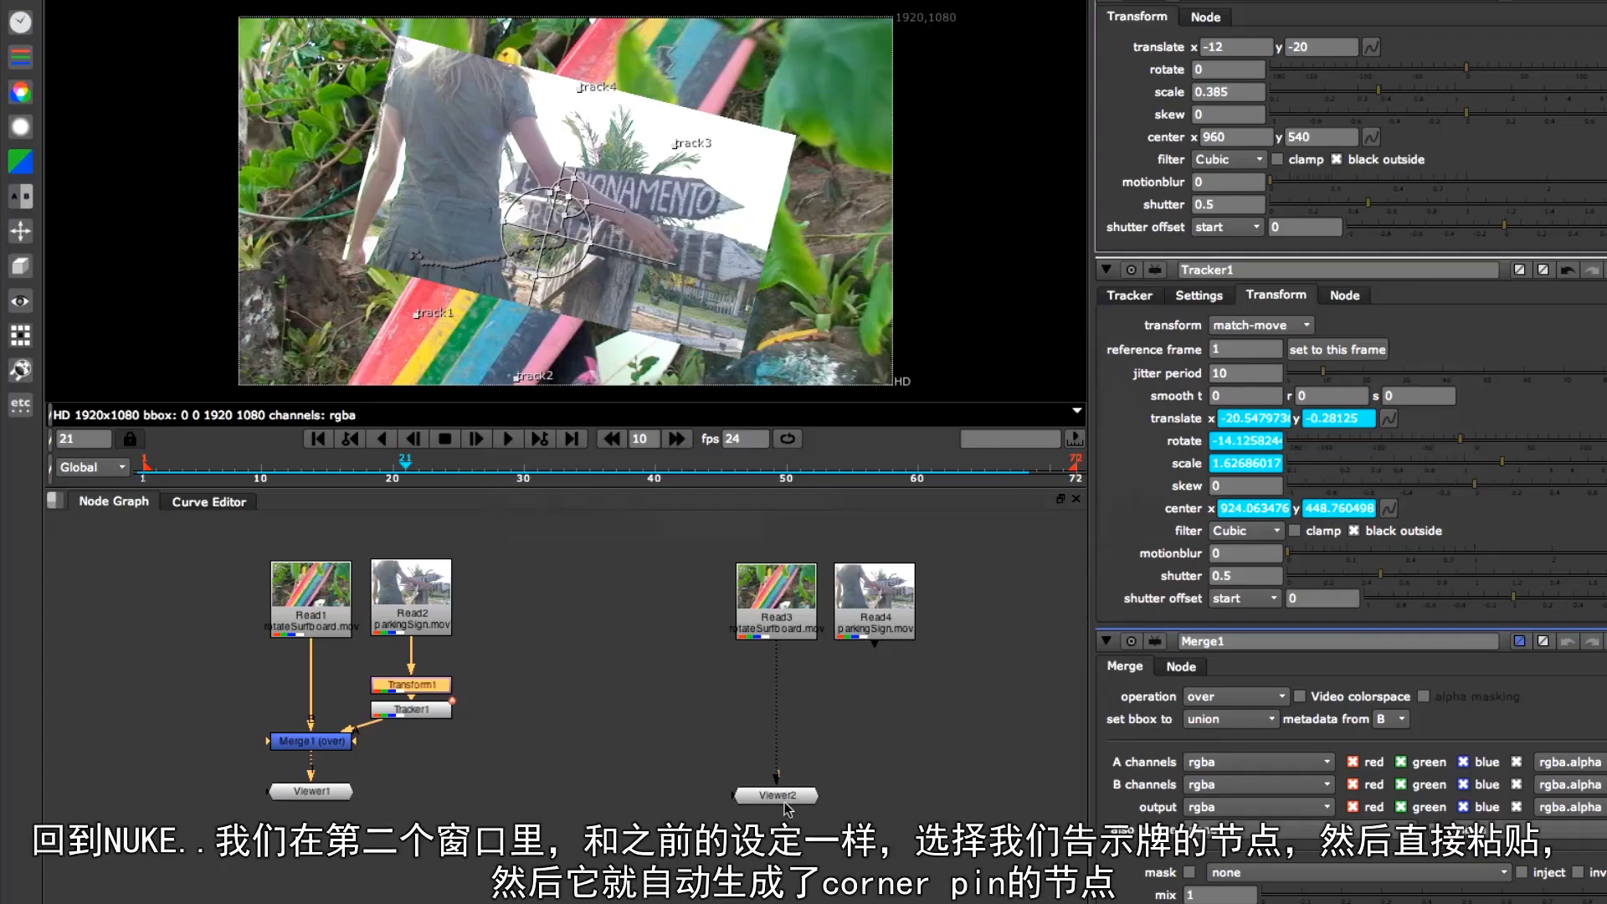
# Back in Nuke, show Viewer2, paste the corner pin data below the Read4 parkingSign.mov node and open its properties
pyautogui.click(201, 2)
pyautogui.click(628, 569)
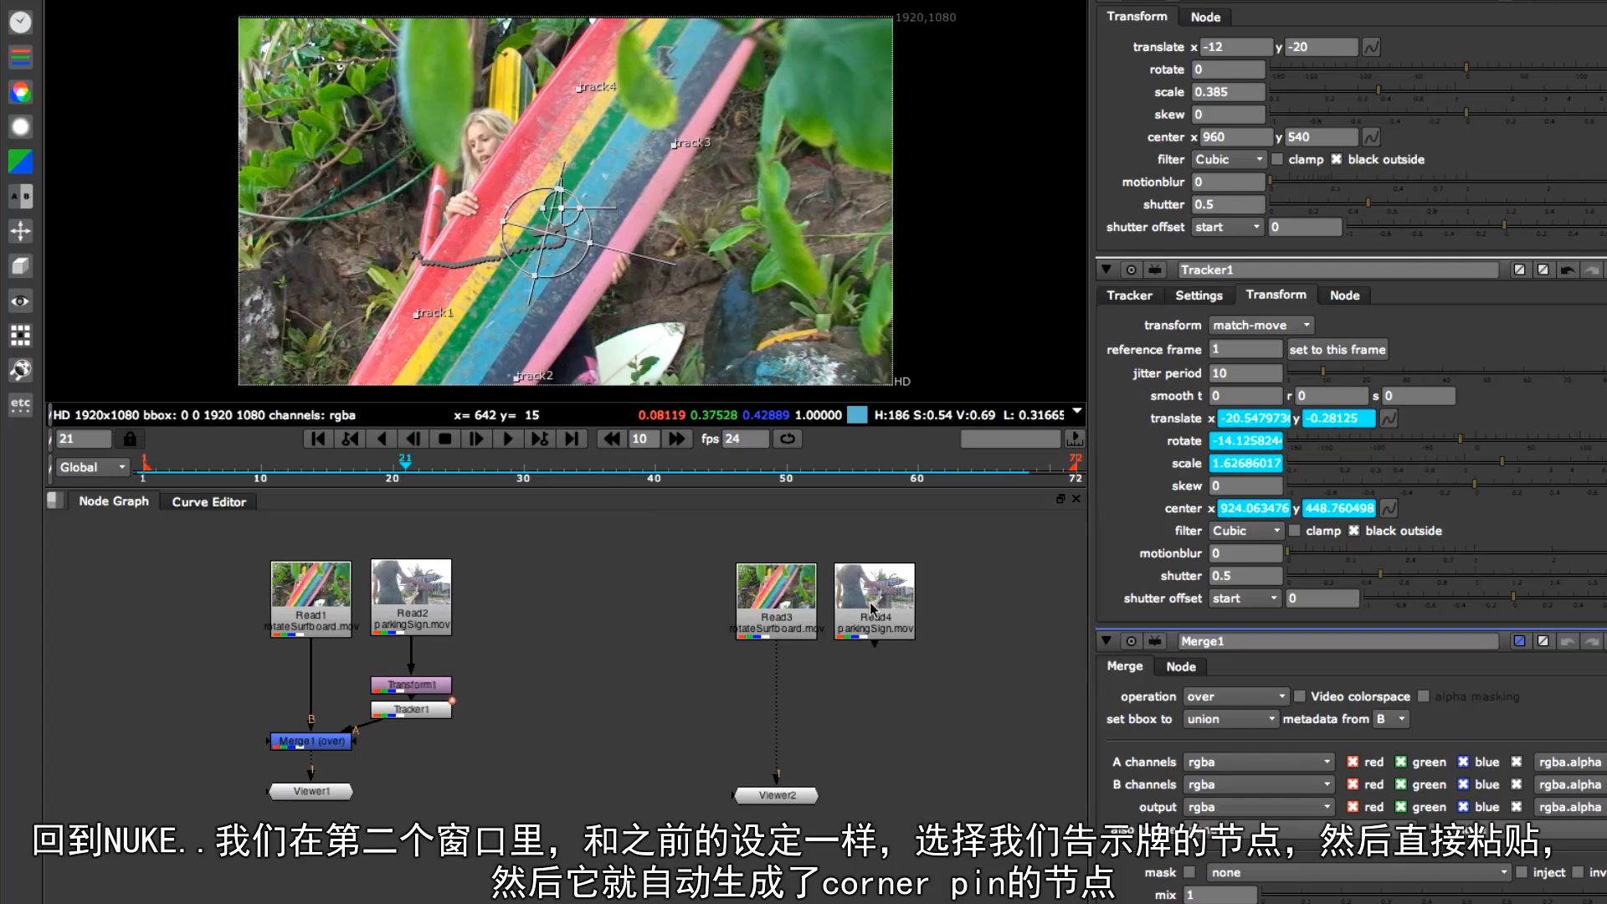
pyautogui.click(871, 608)
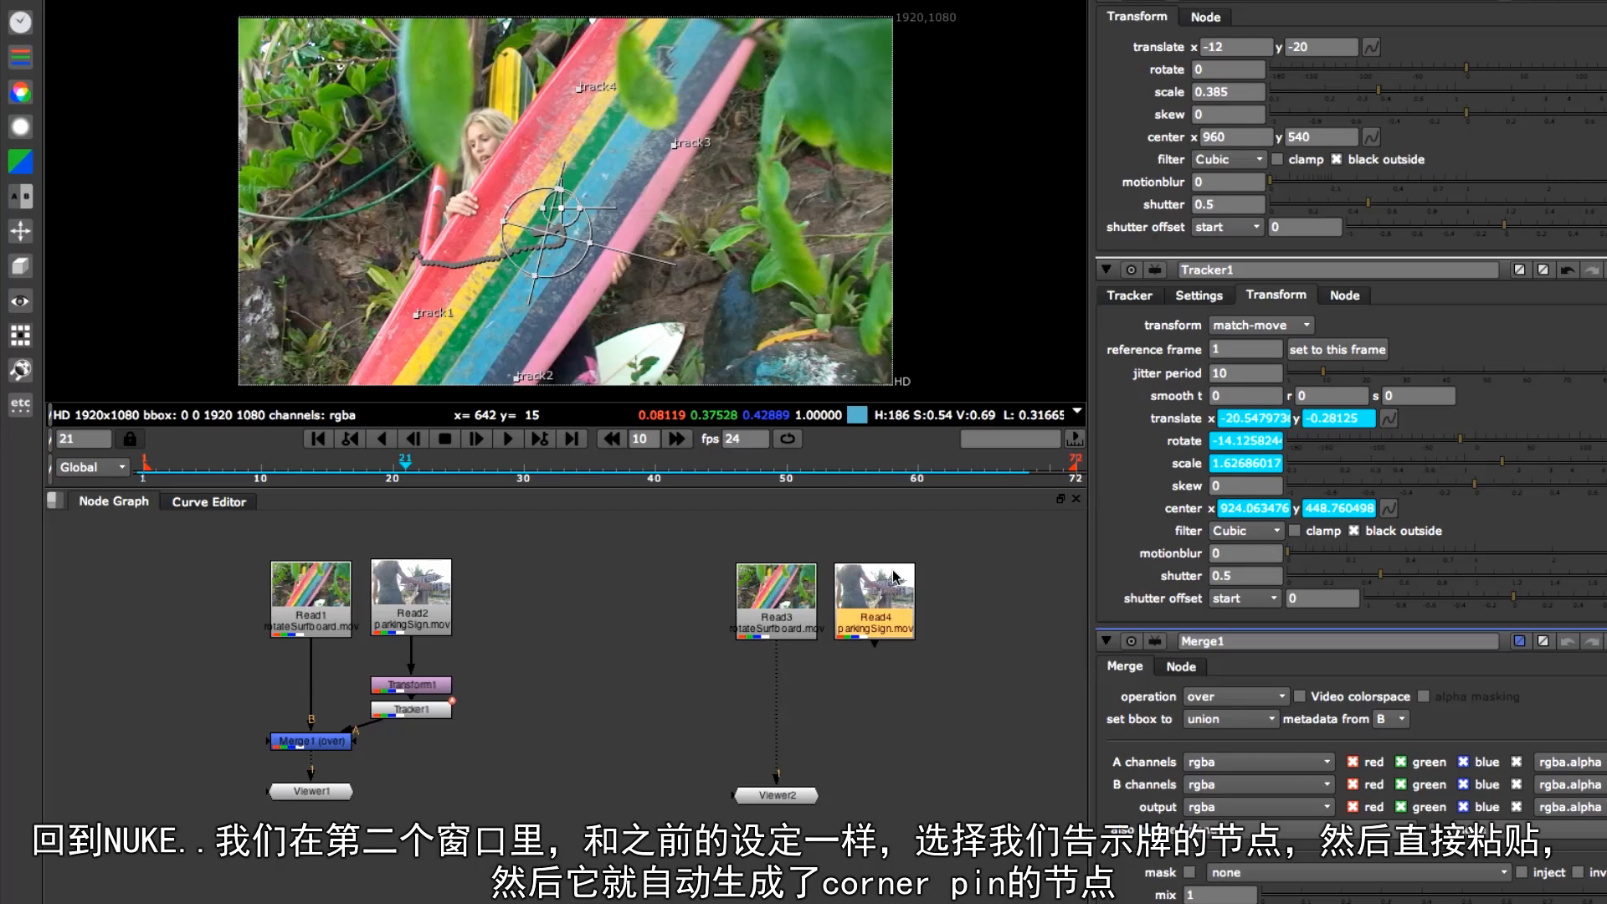
pyautogui.hotkey('ctrl', 'v')
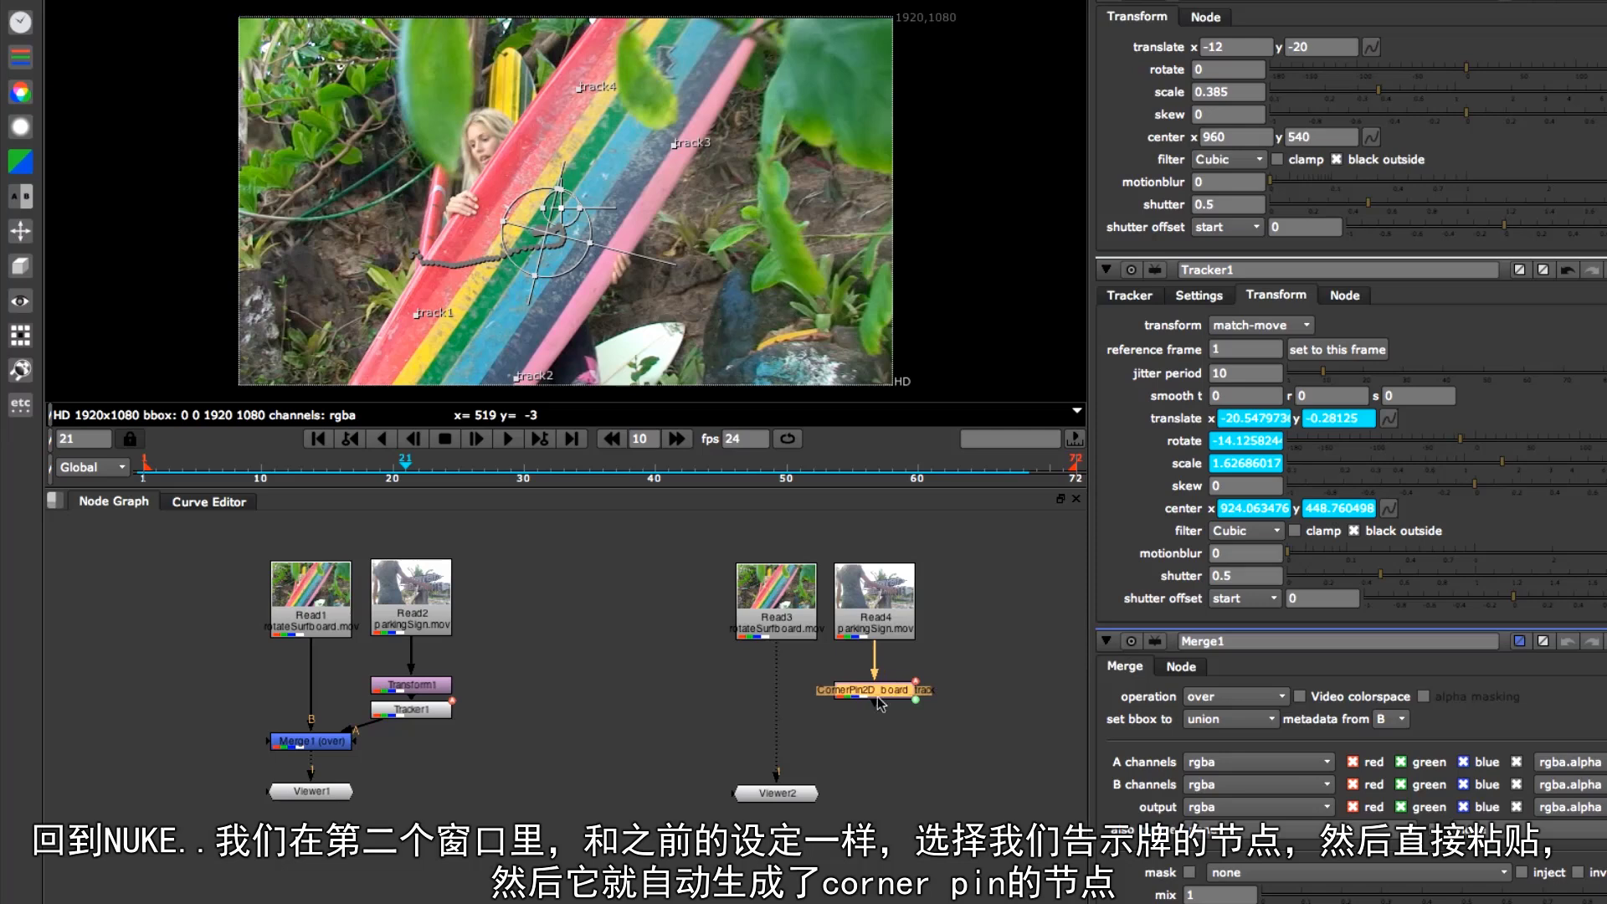
pyautogui.moveTo(883, 693); pyautogui.dragTo(887, 684)
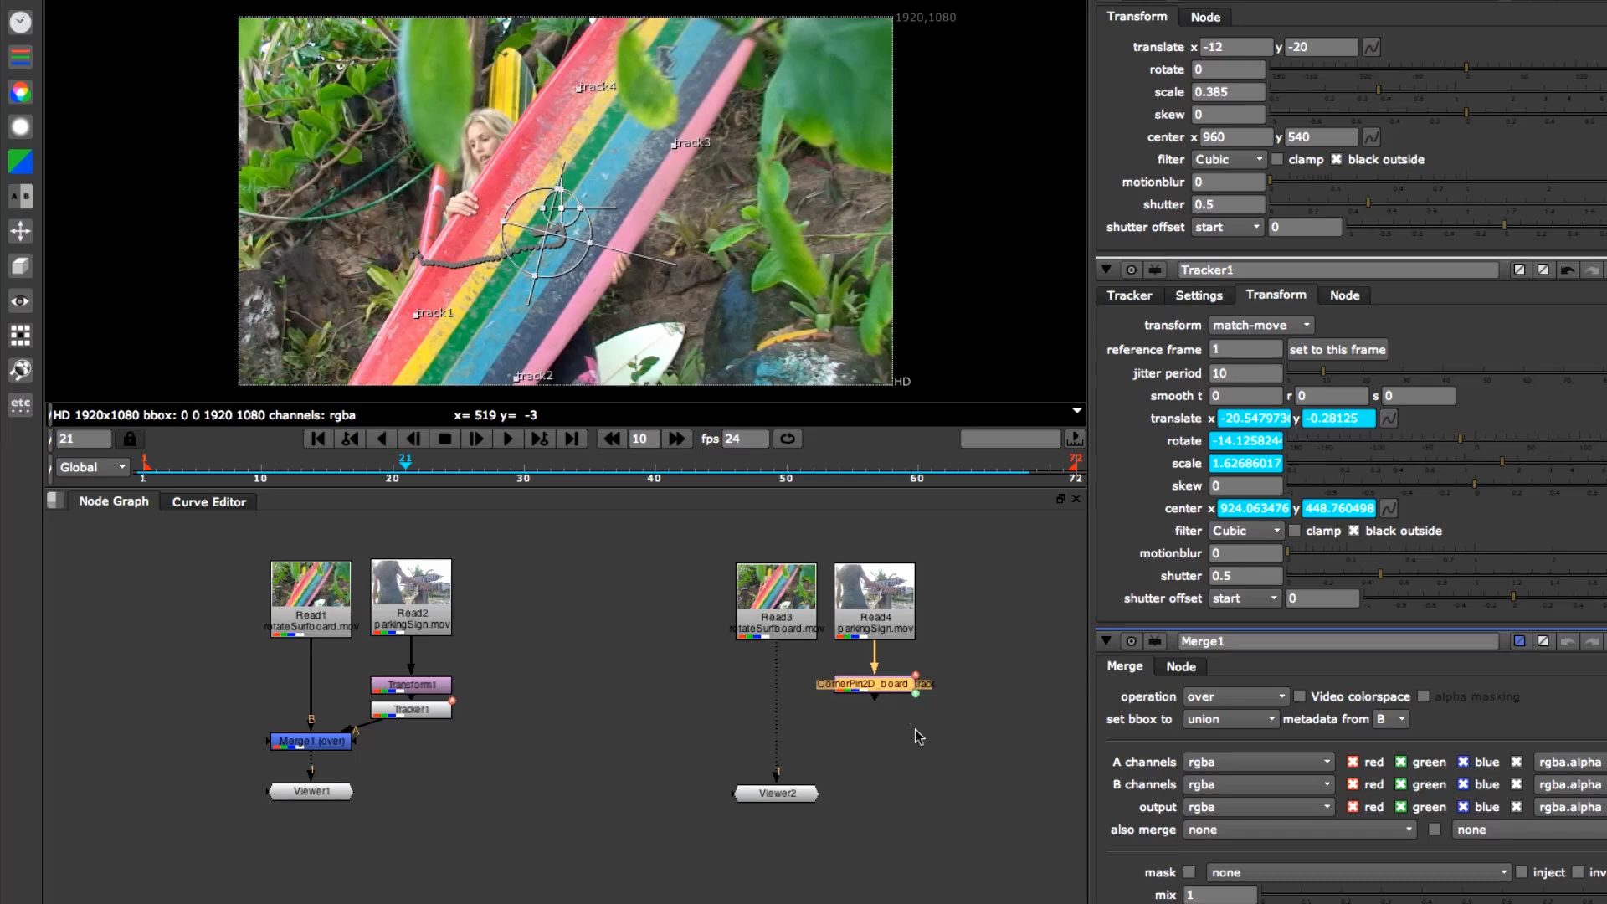
pyautogui.doubleClick(901, 686)
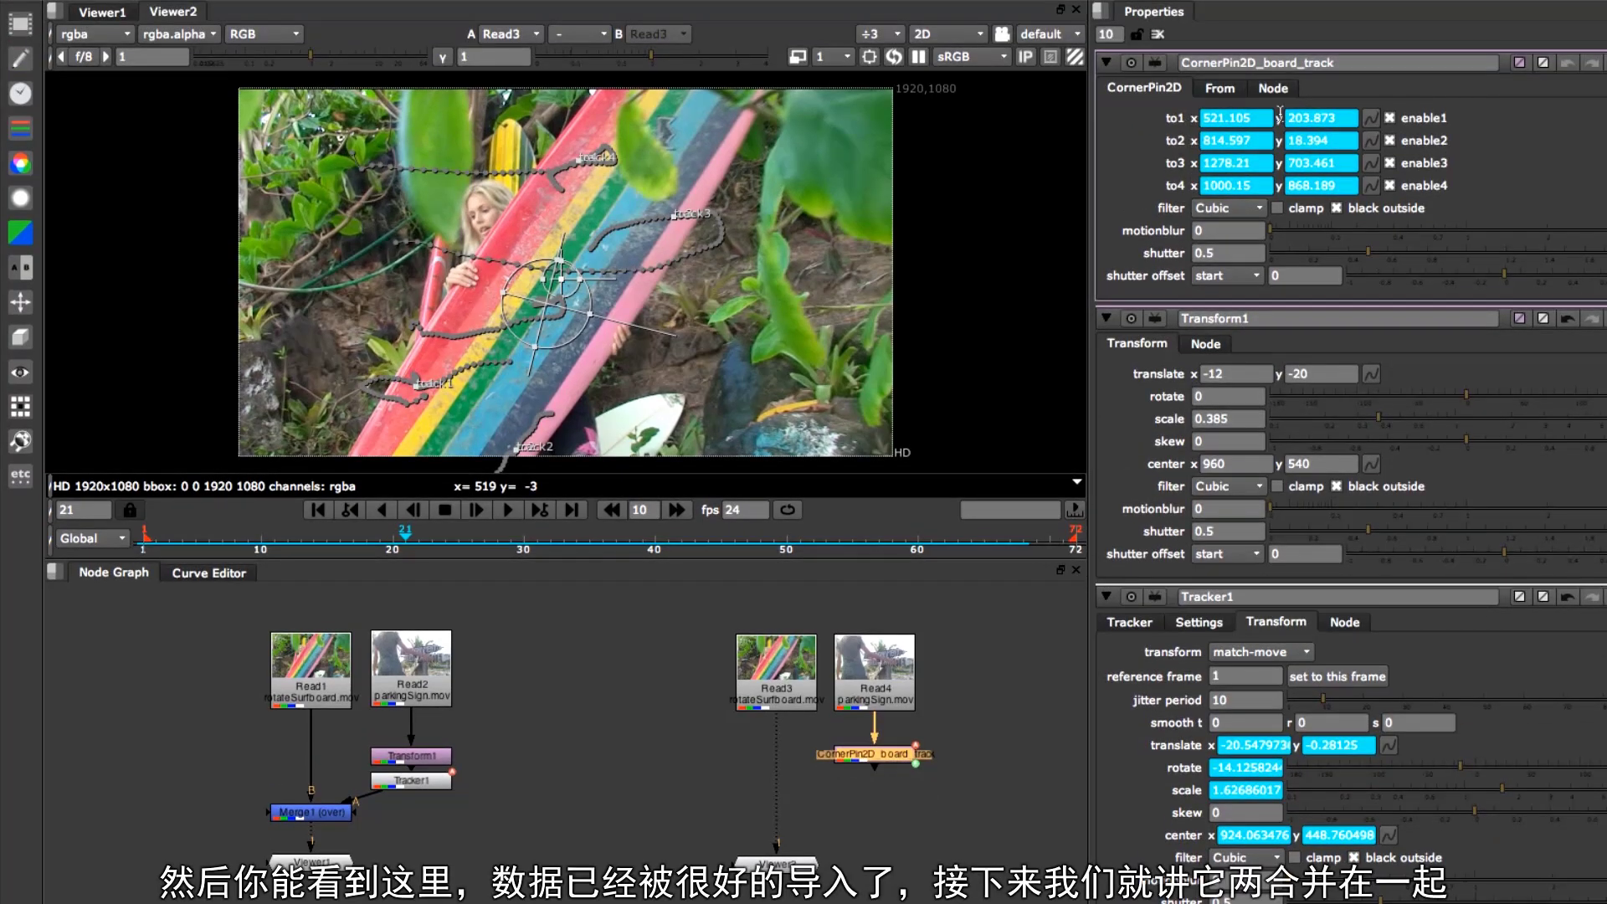
# Merge the corner-pinned sign over the Read3 surfboard footage and play back the composite
pyautogui.doubleClick(787, 679)
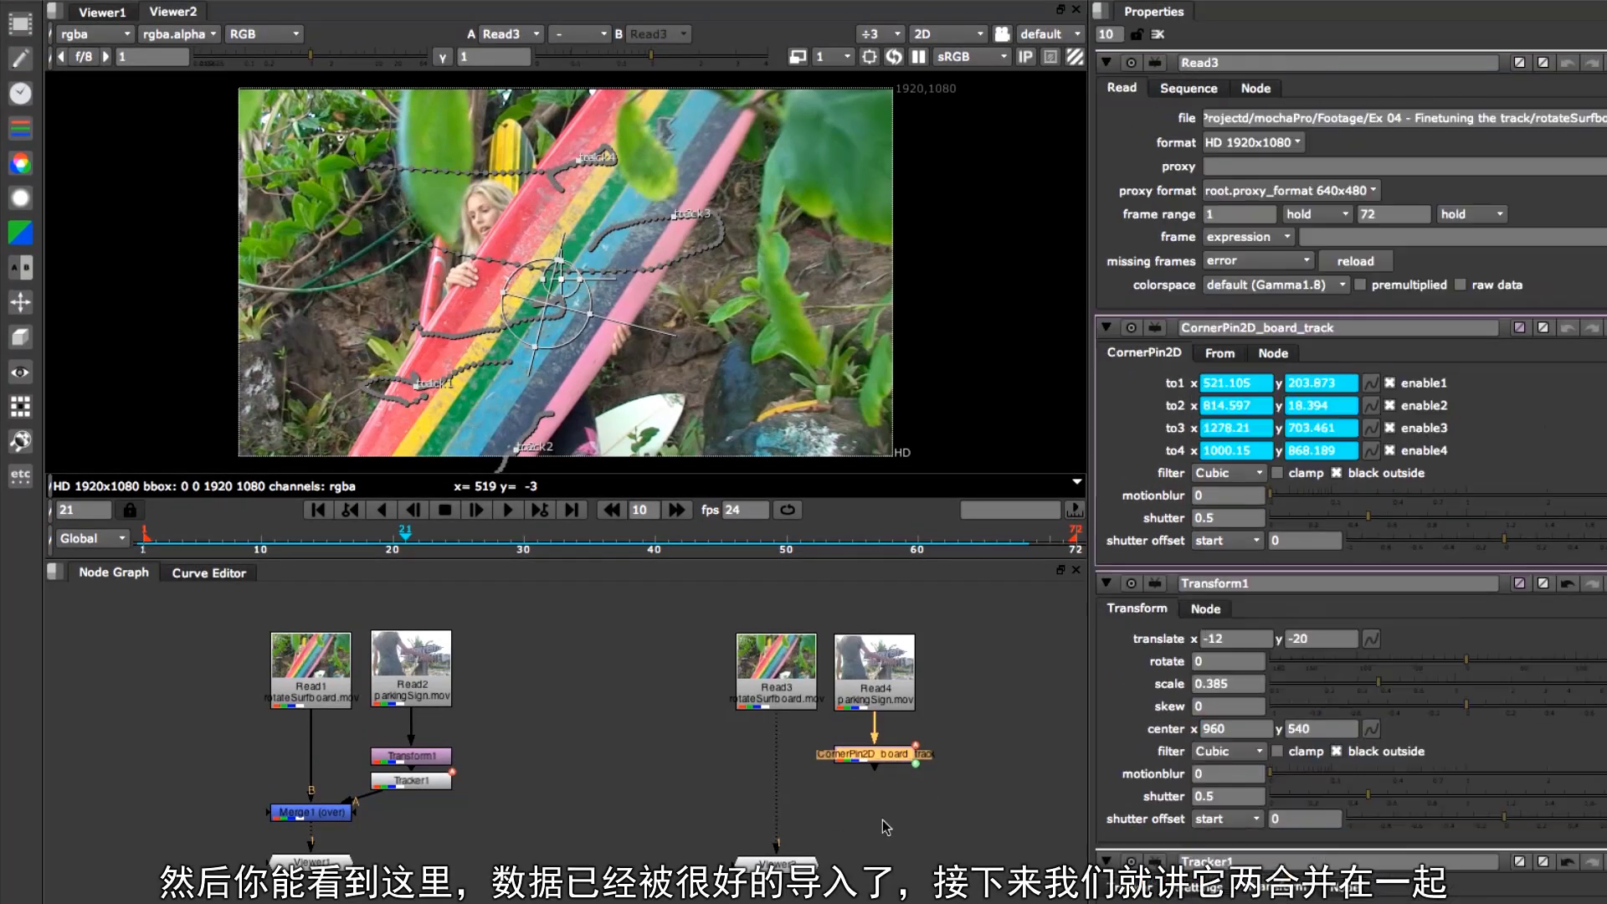
pyautogui.press('m')
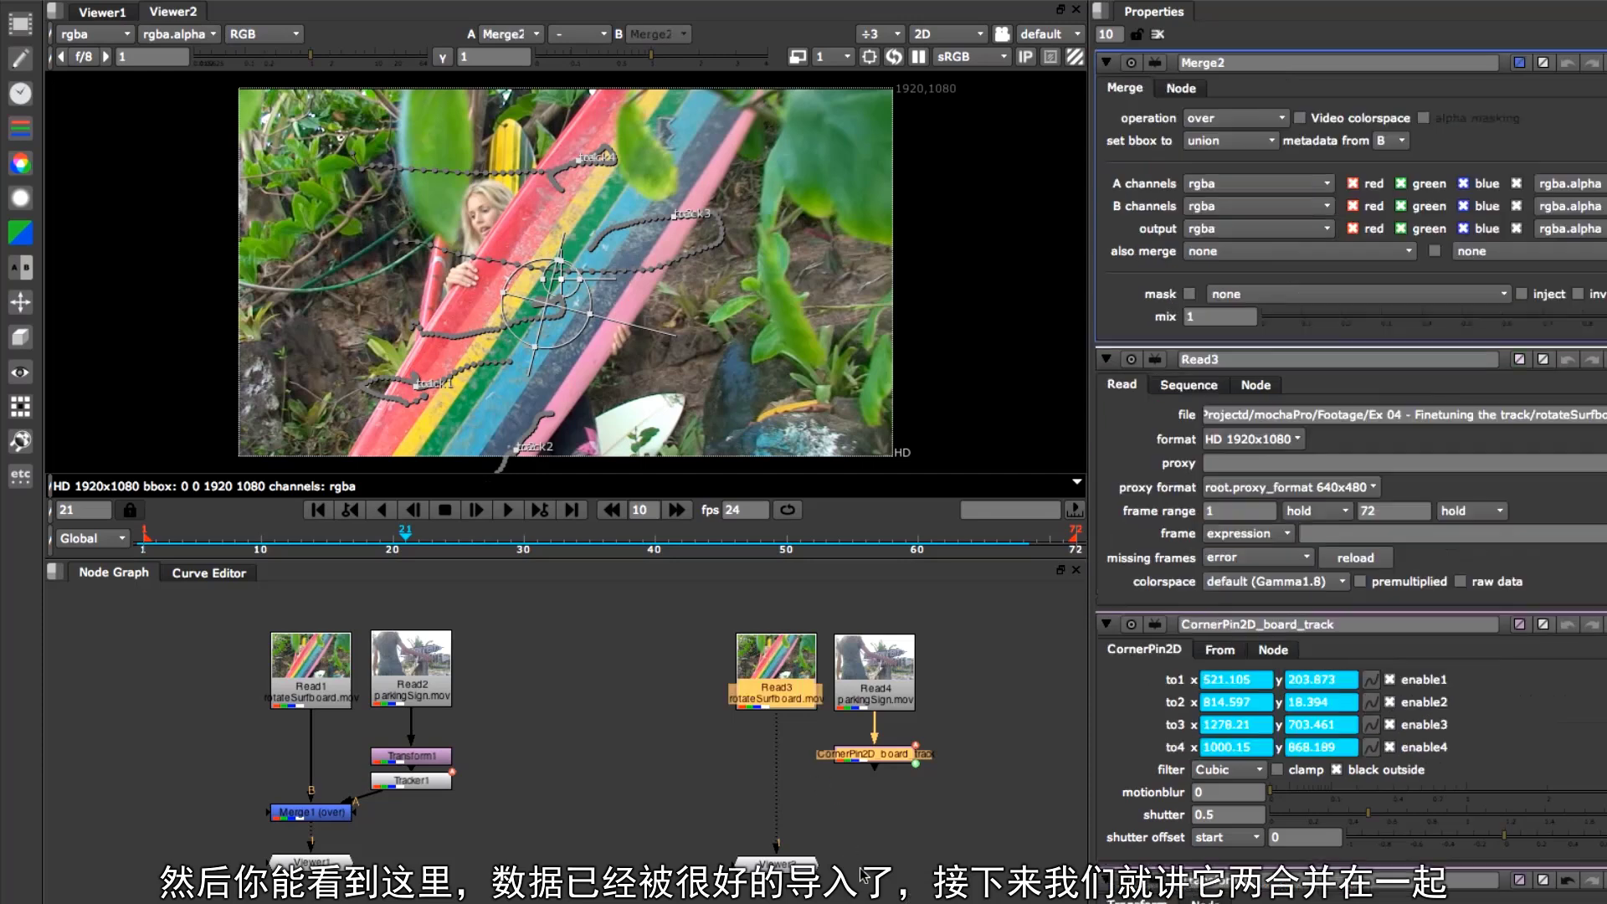
pyautogui.moveTo(812, 764); pyautogui.dragTo(802, 812)
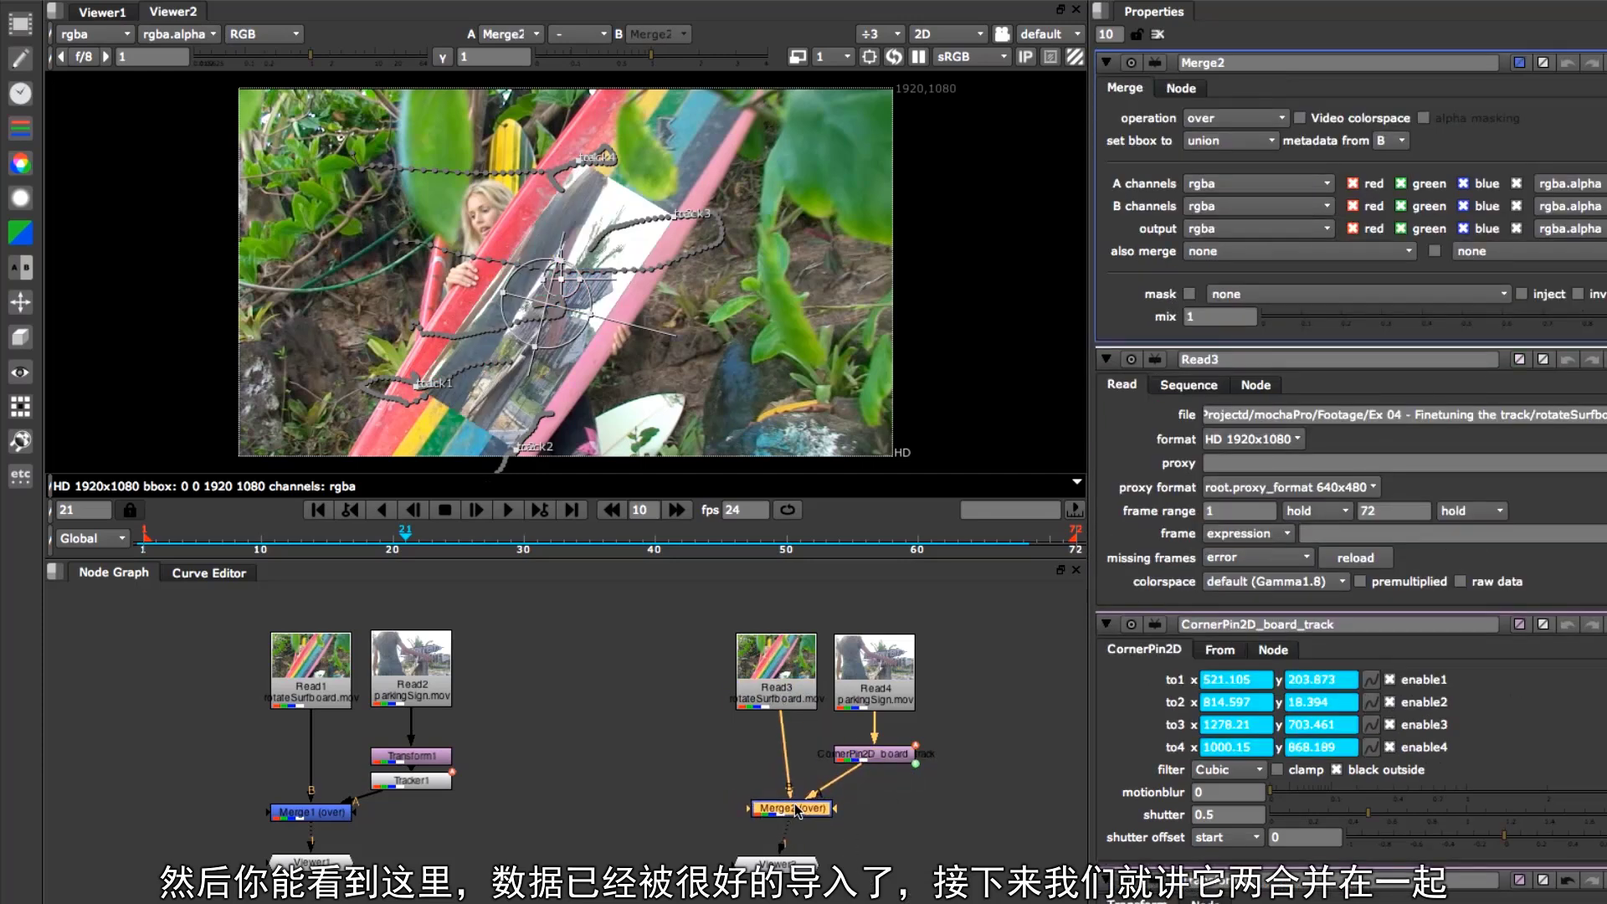
pyautogui.click(508, 510)
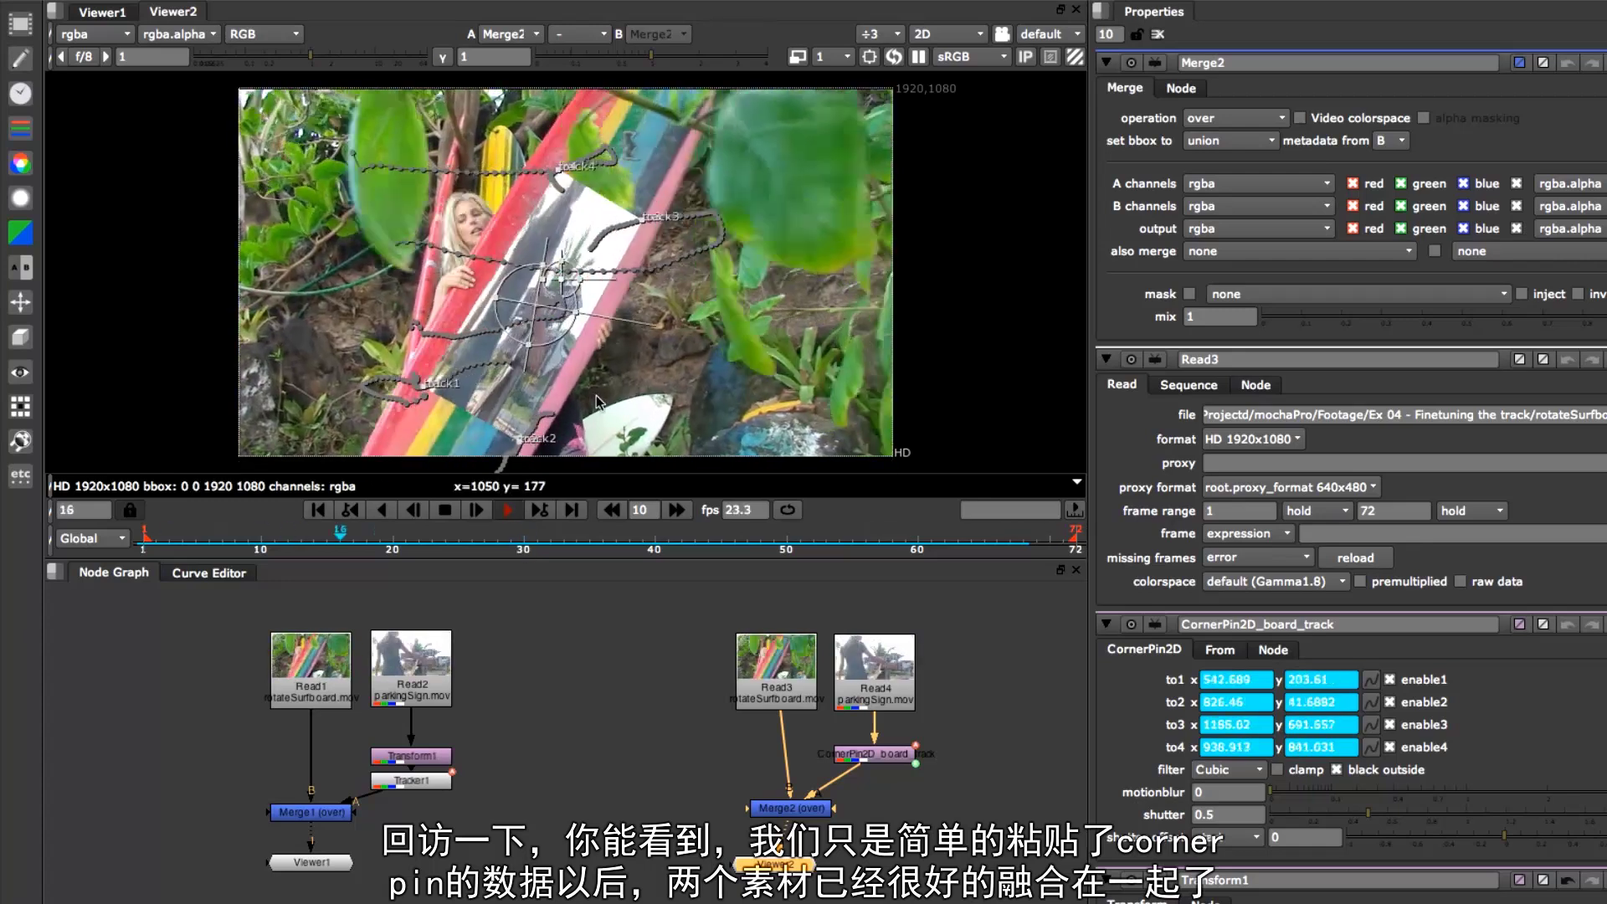
pyautogui.click(446, 512)
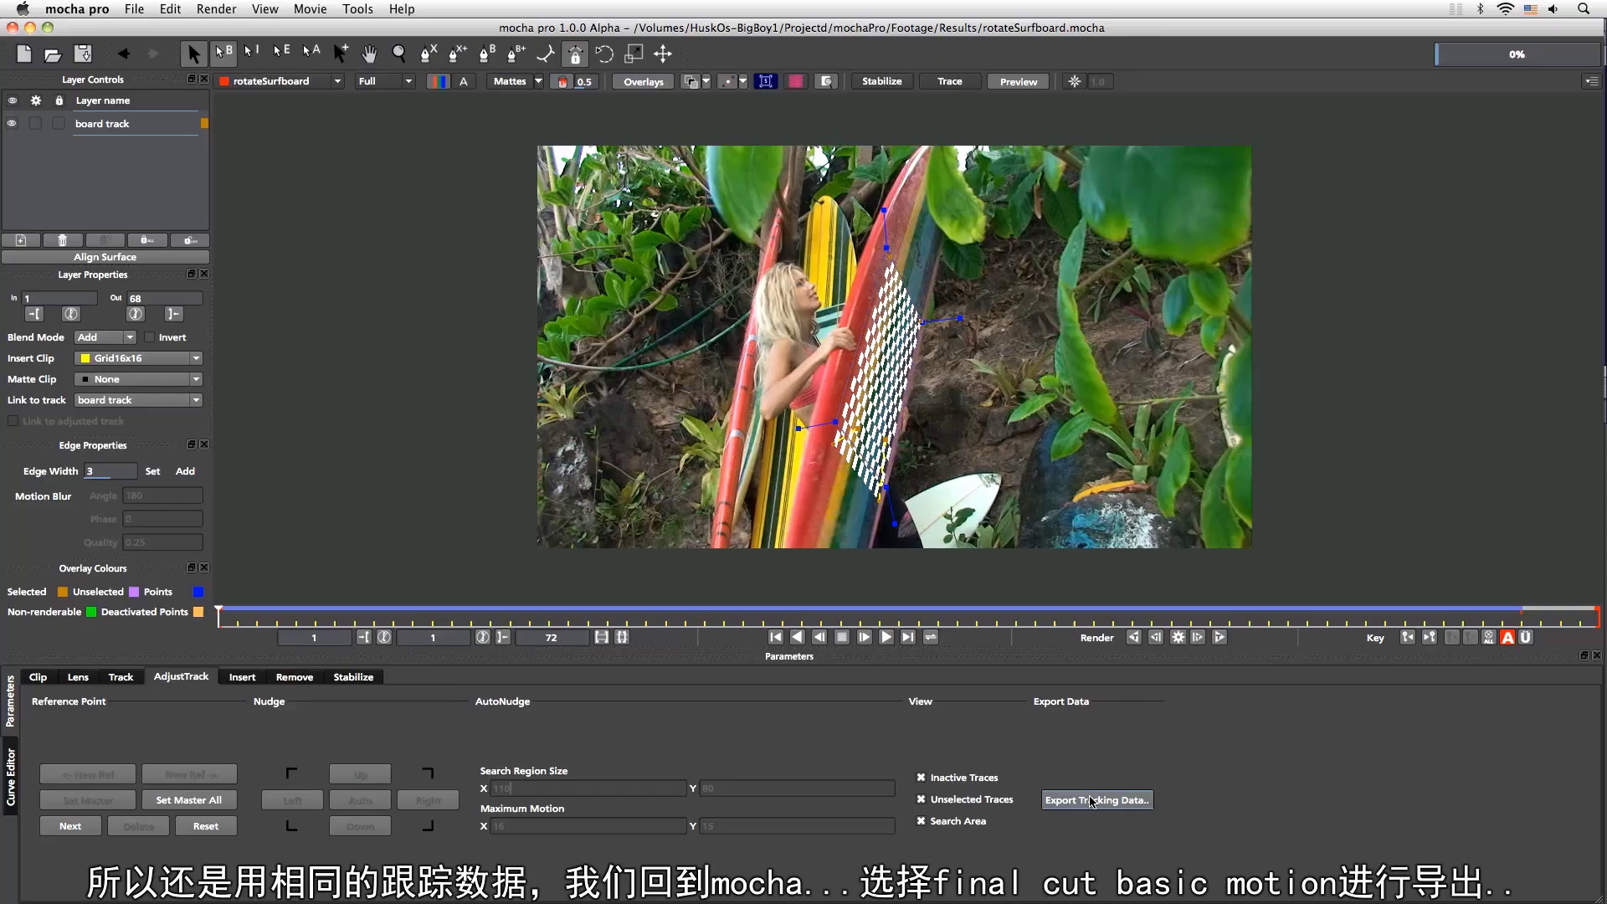
# Export the board's tracking data in Final Cut Basic Motion [translate, rotate, scale] (*.xml) format, saving it as "board track - fcp transform"
pyautogui.click(1092, 802)
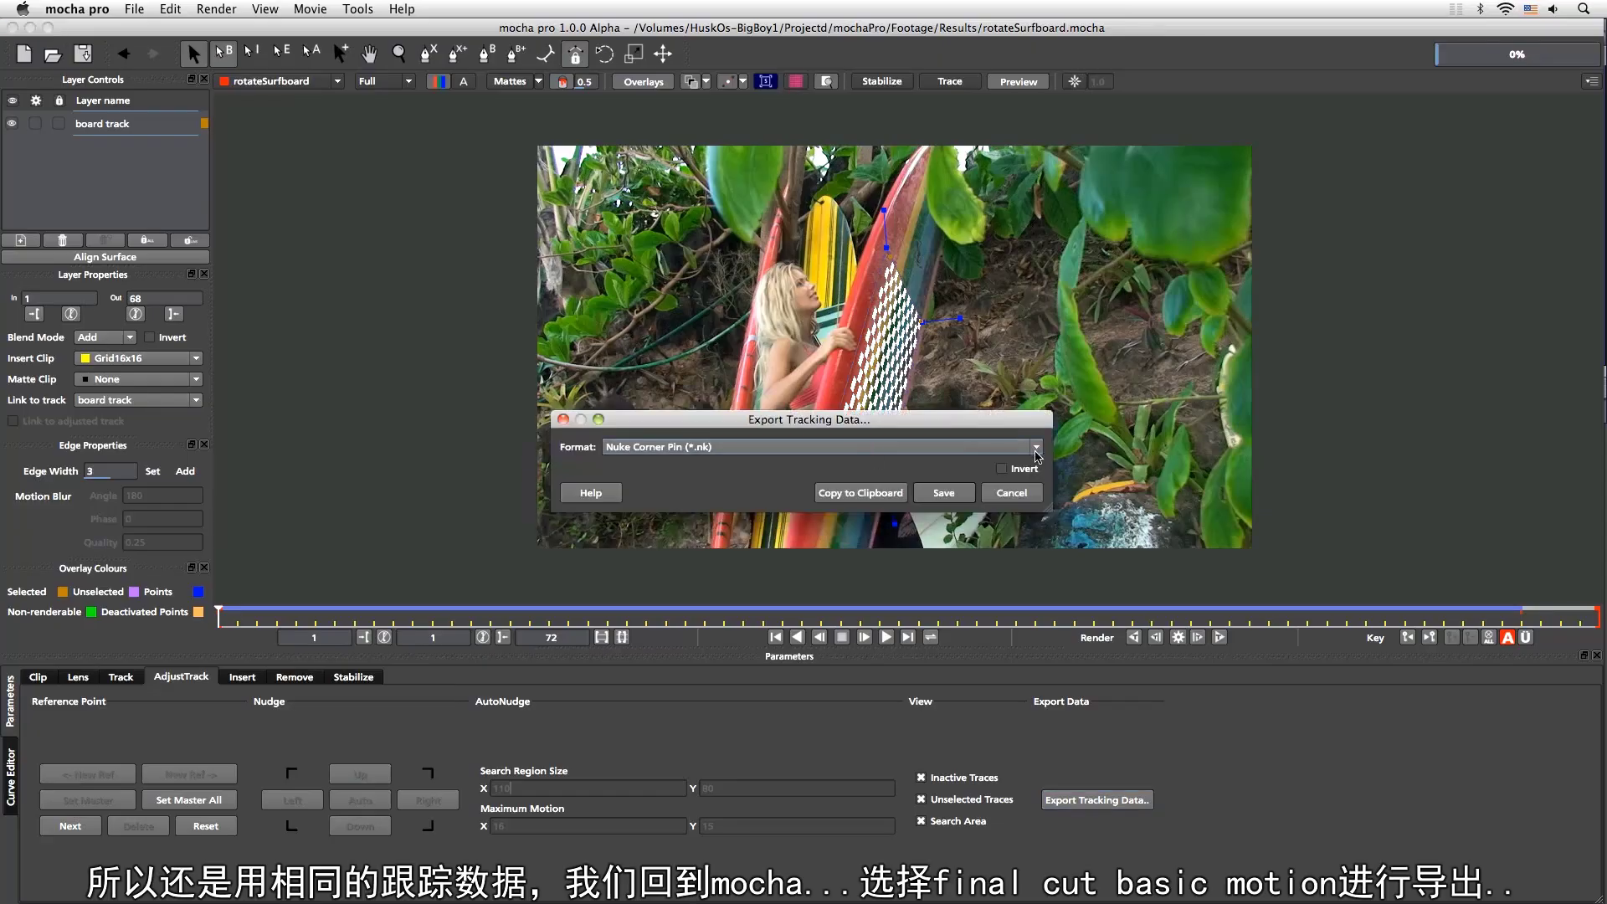
pyautogui.click(903, 452)
pyautogui.scroll(1, 1122, 466)
pyautogui.scroll(-2, 1122, 466)
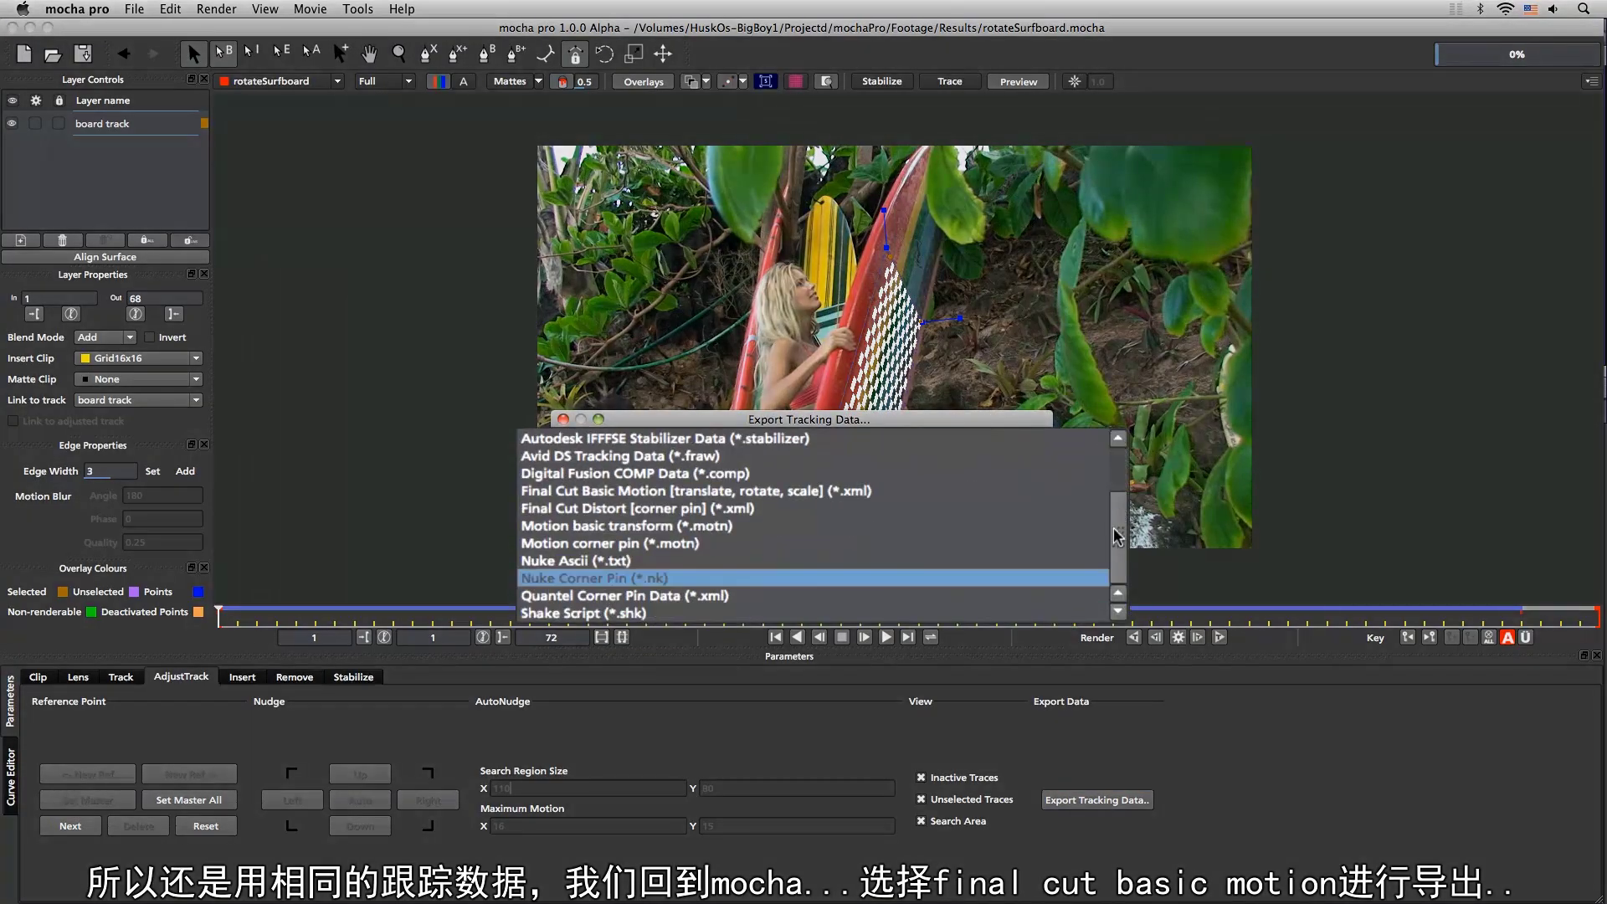
pyautogui.click(788, 492)
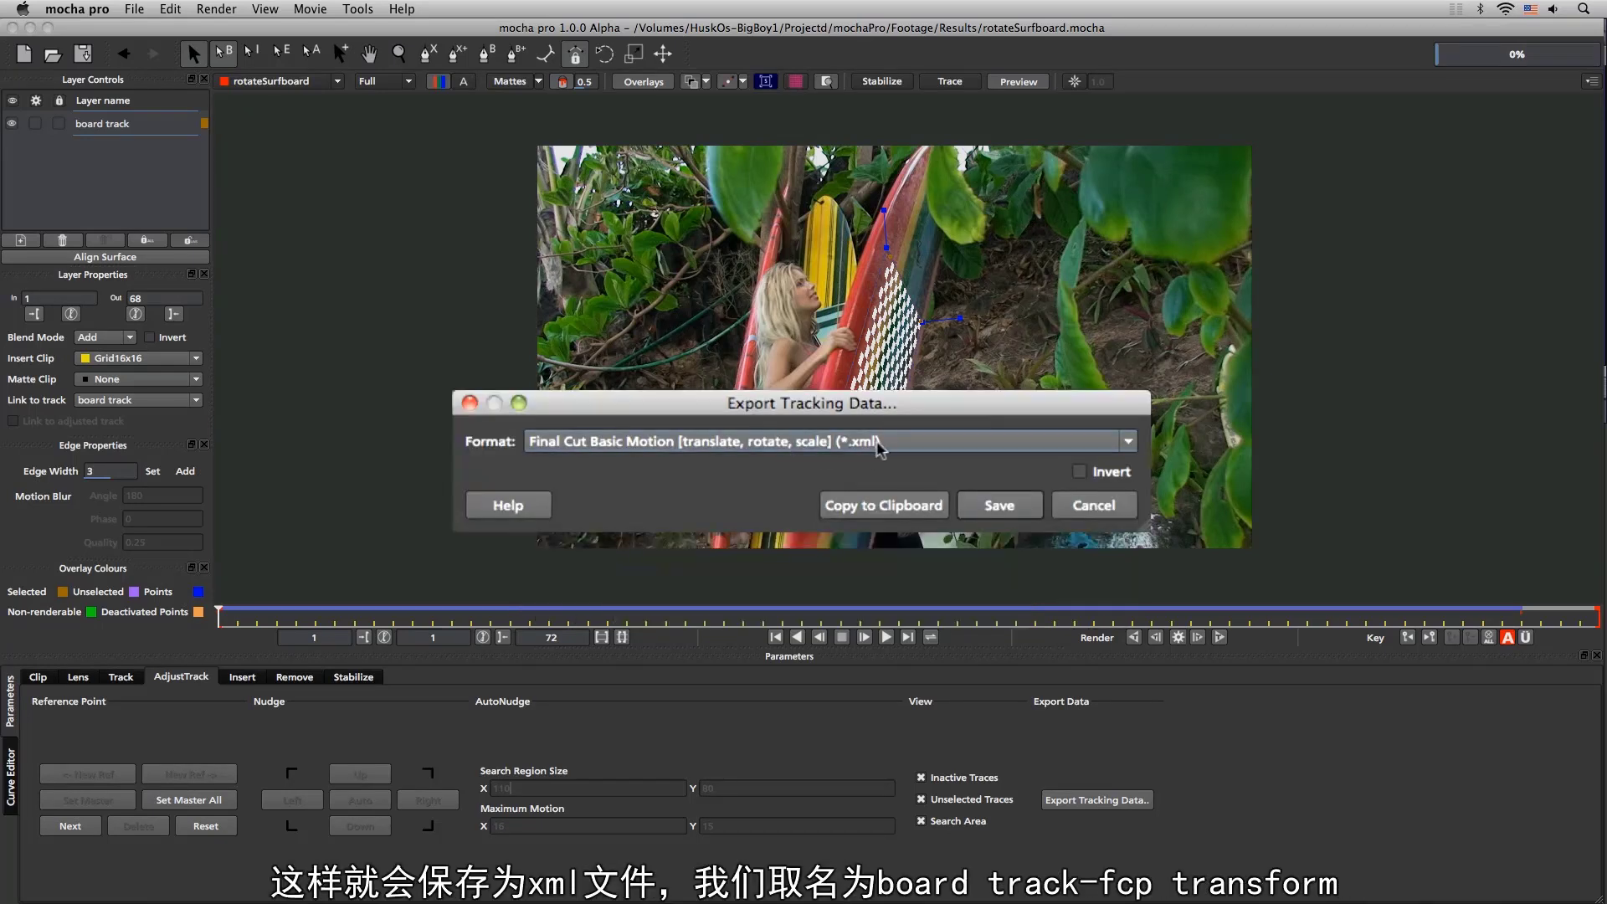
pyautogui.click(999, 505)
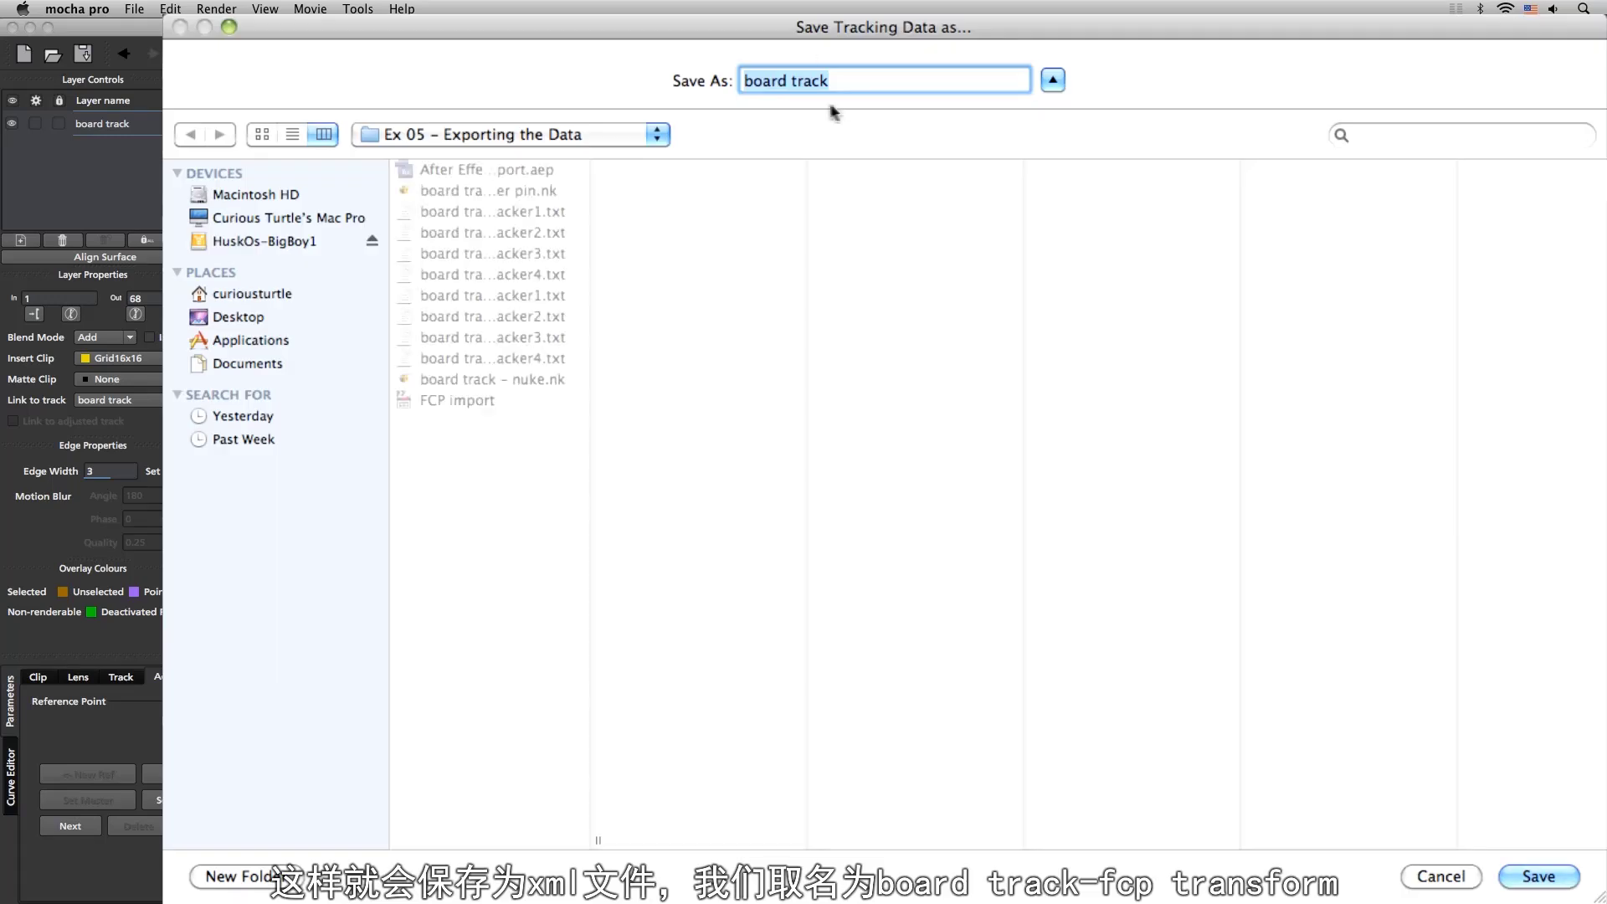
pyautogui.click(847, 83)
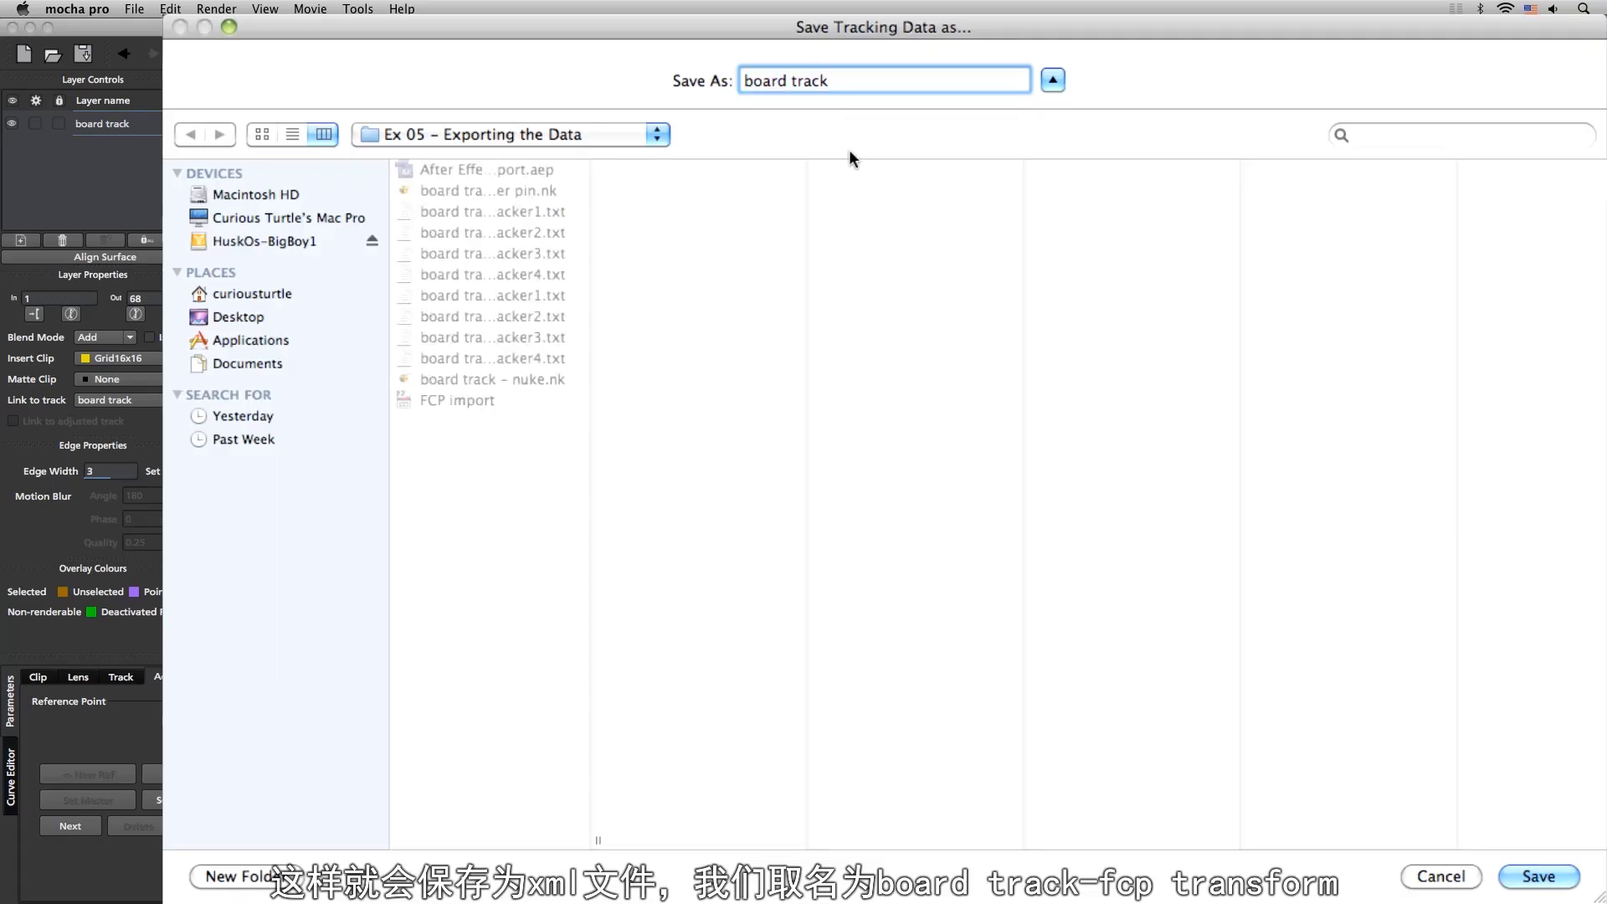
pyautogui.write('- fcp transform')
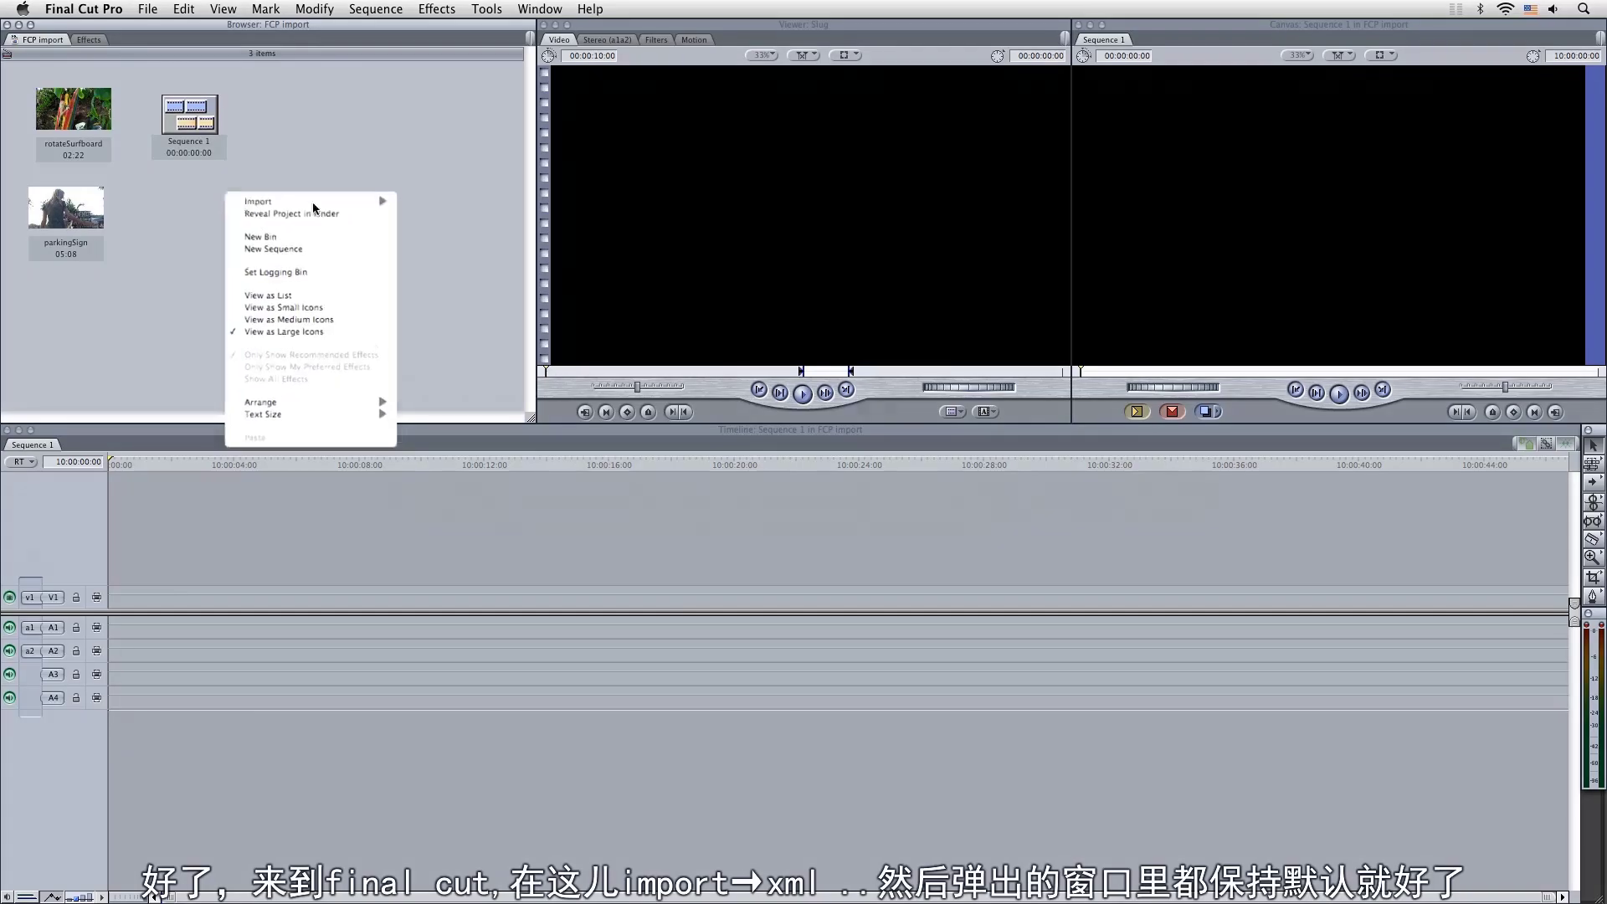
# In Final Cut Pro, import "board track - fcp transform.xml" from Ex 05 - Exporting the Data into the FCP import project with default options
pyautogui.moveTo(314, 214)
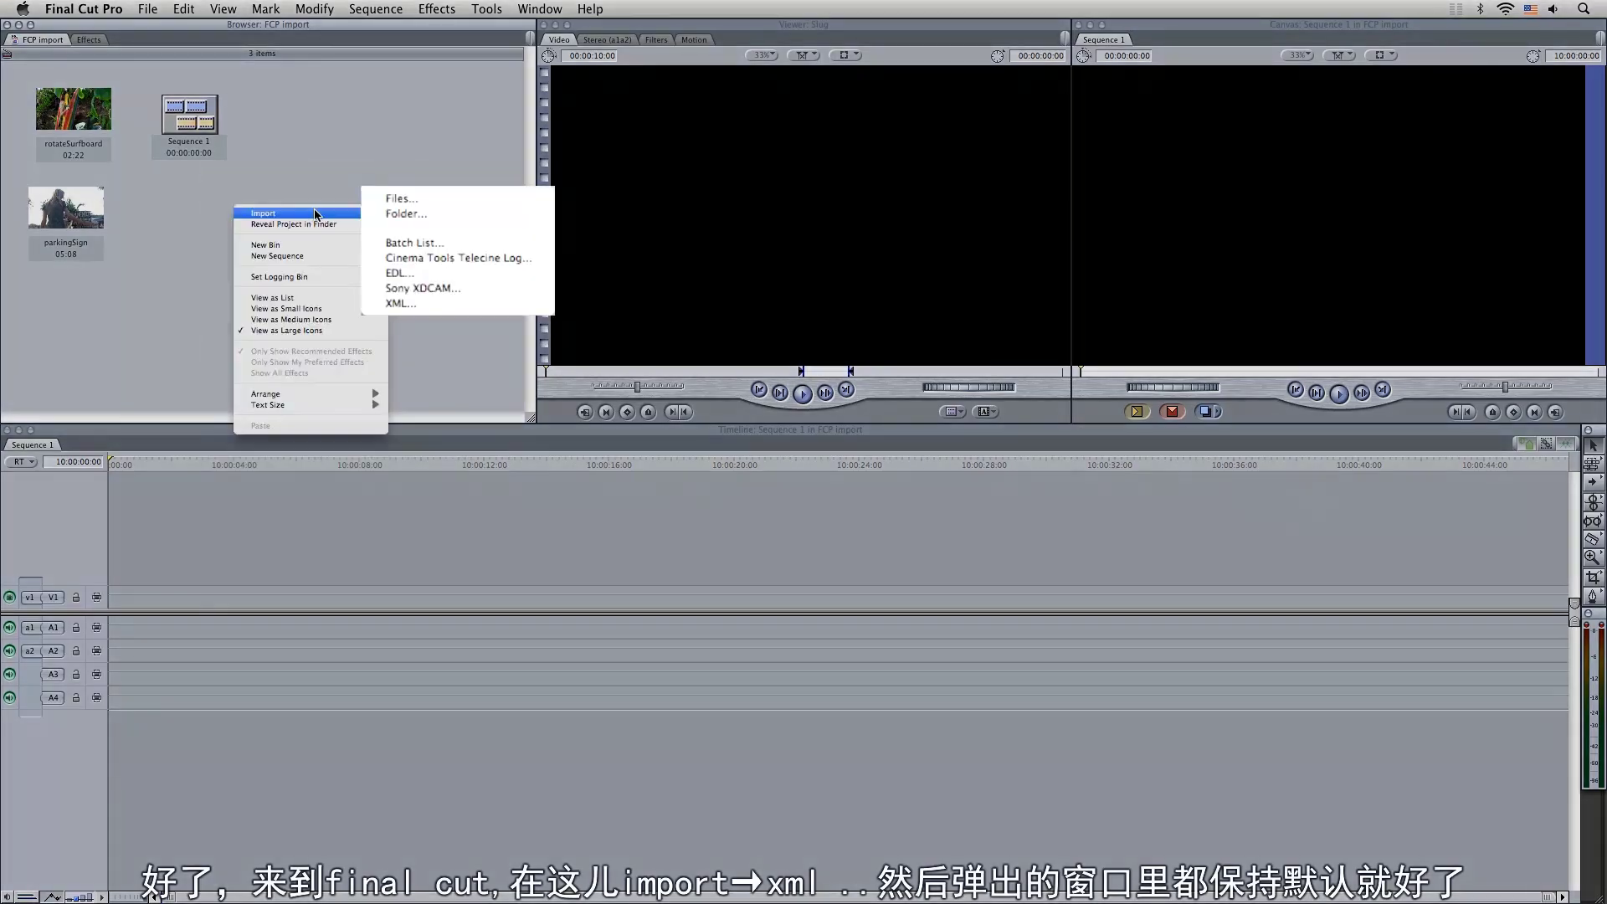
pyautogui.click(400, 303)
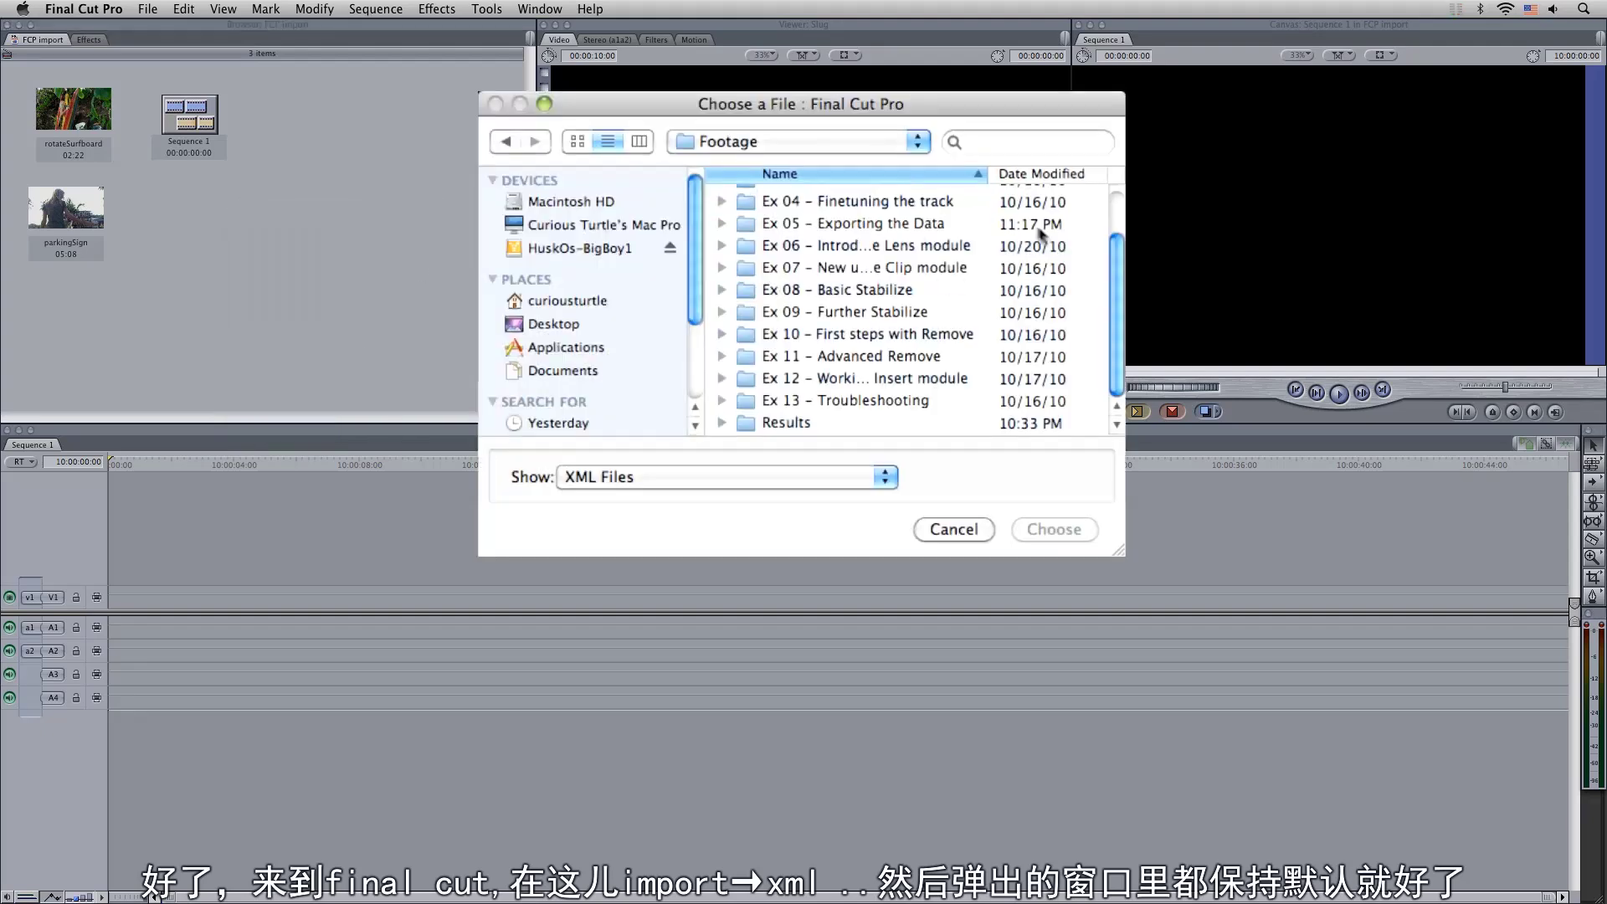
pyautogui.doubleClick(779, 223)
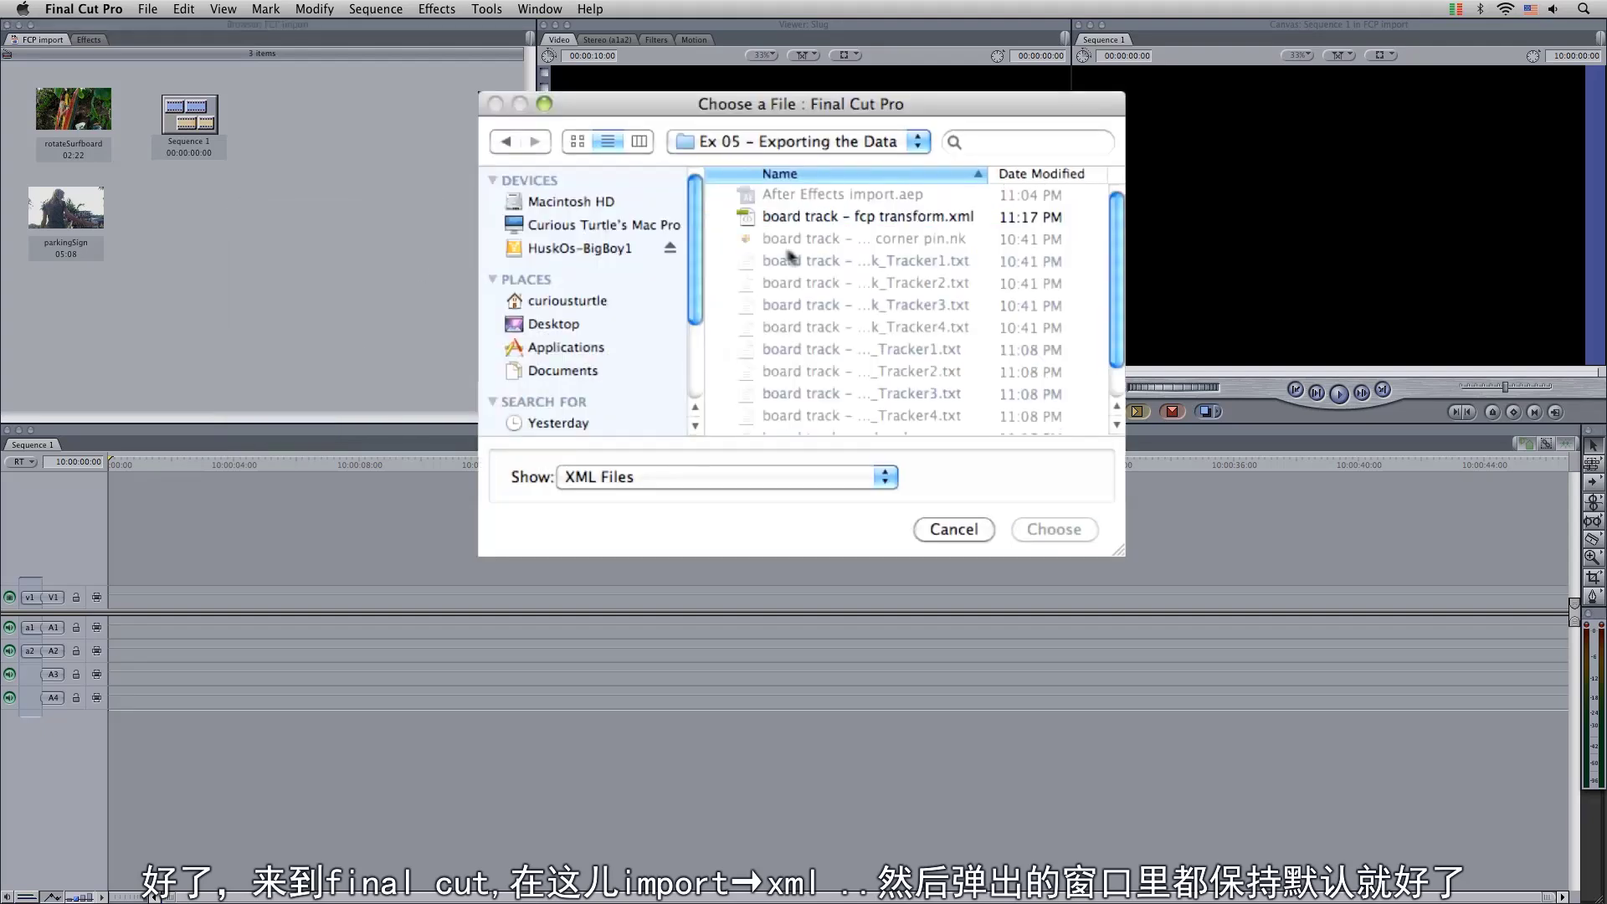
pyautogui.click(844, 220)
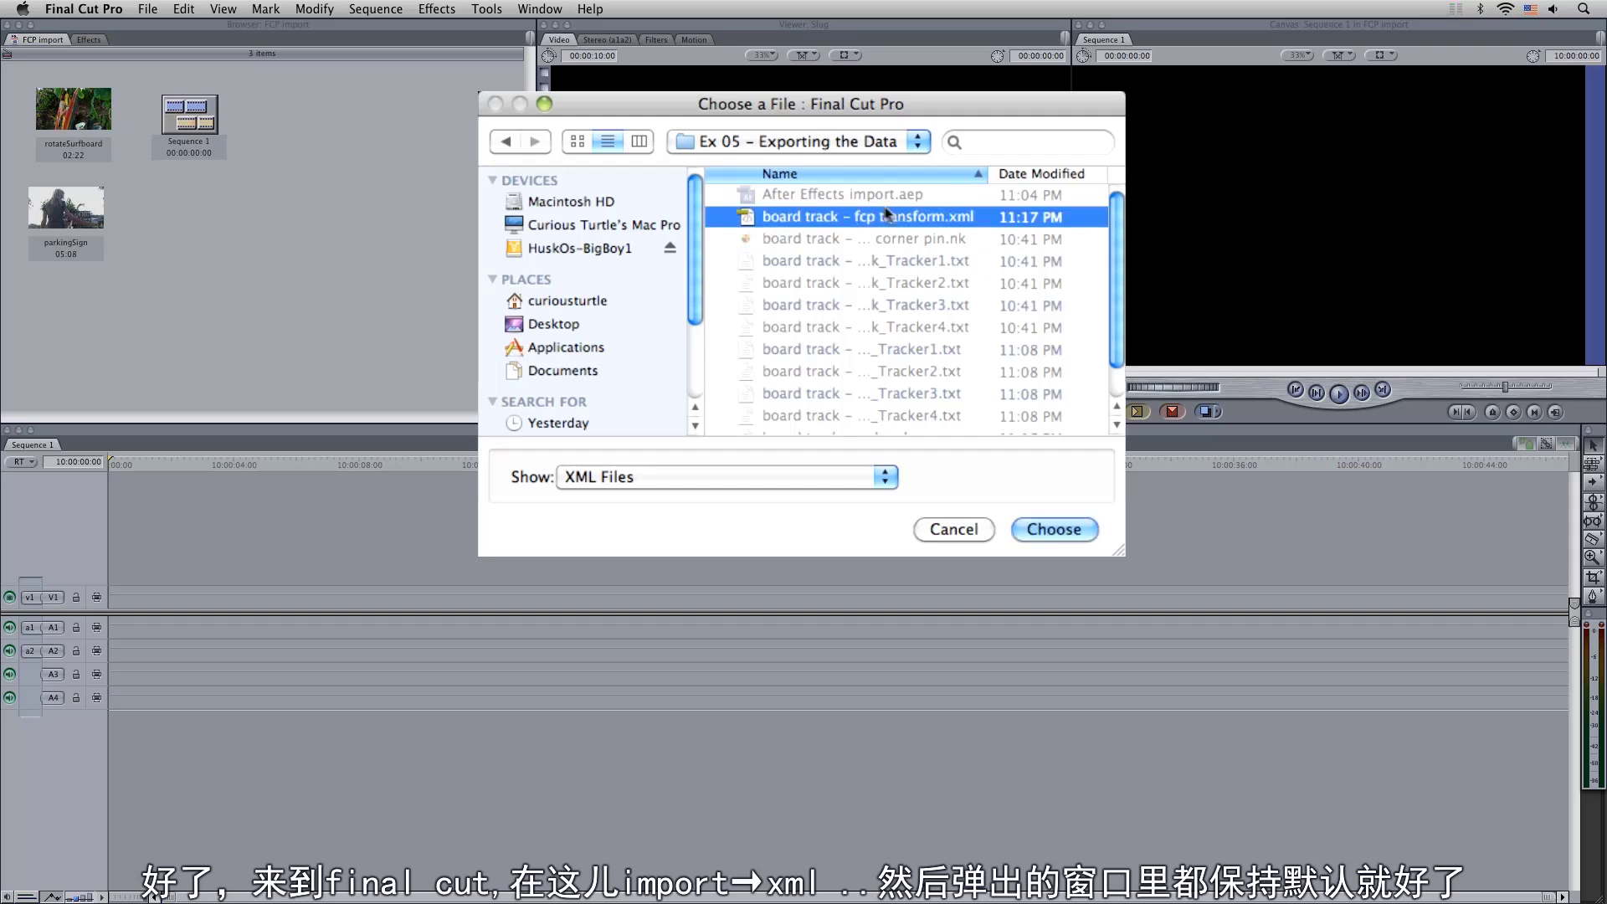
pyautogui.click(1057, 529)
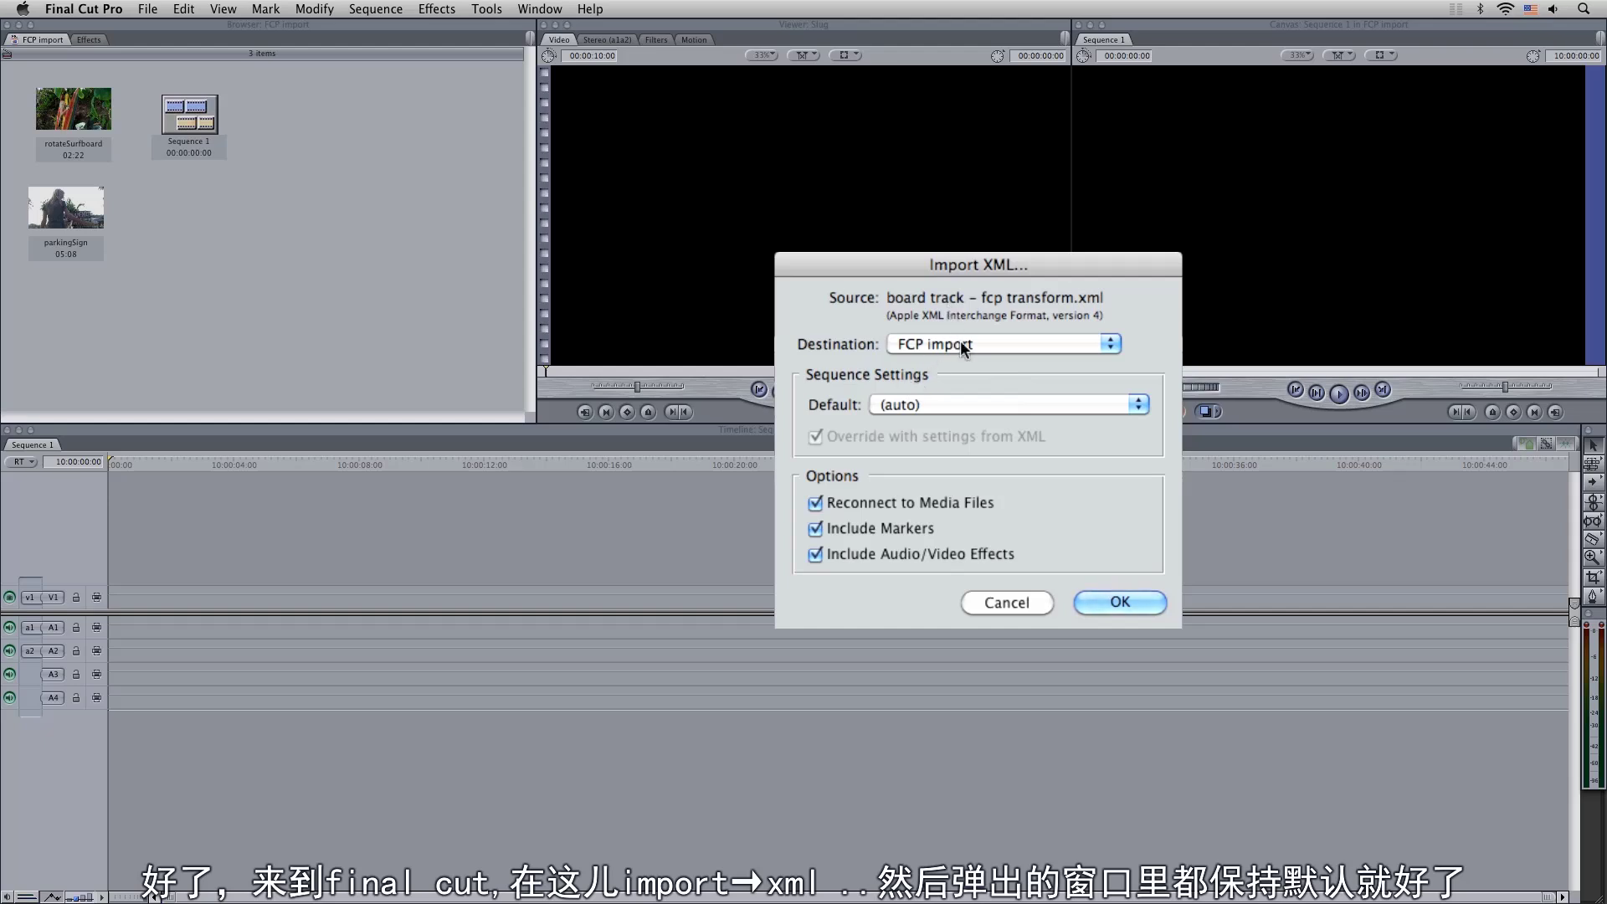
pyautogui.click(1033, 346)
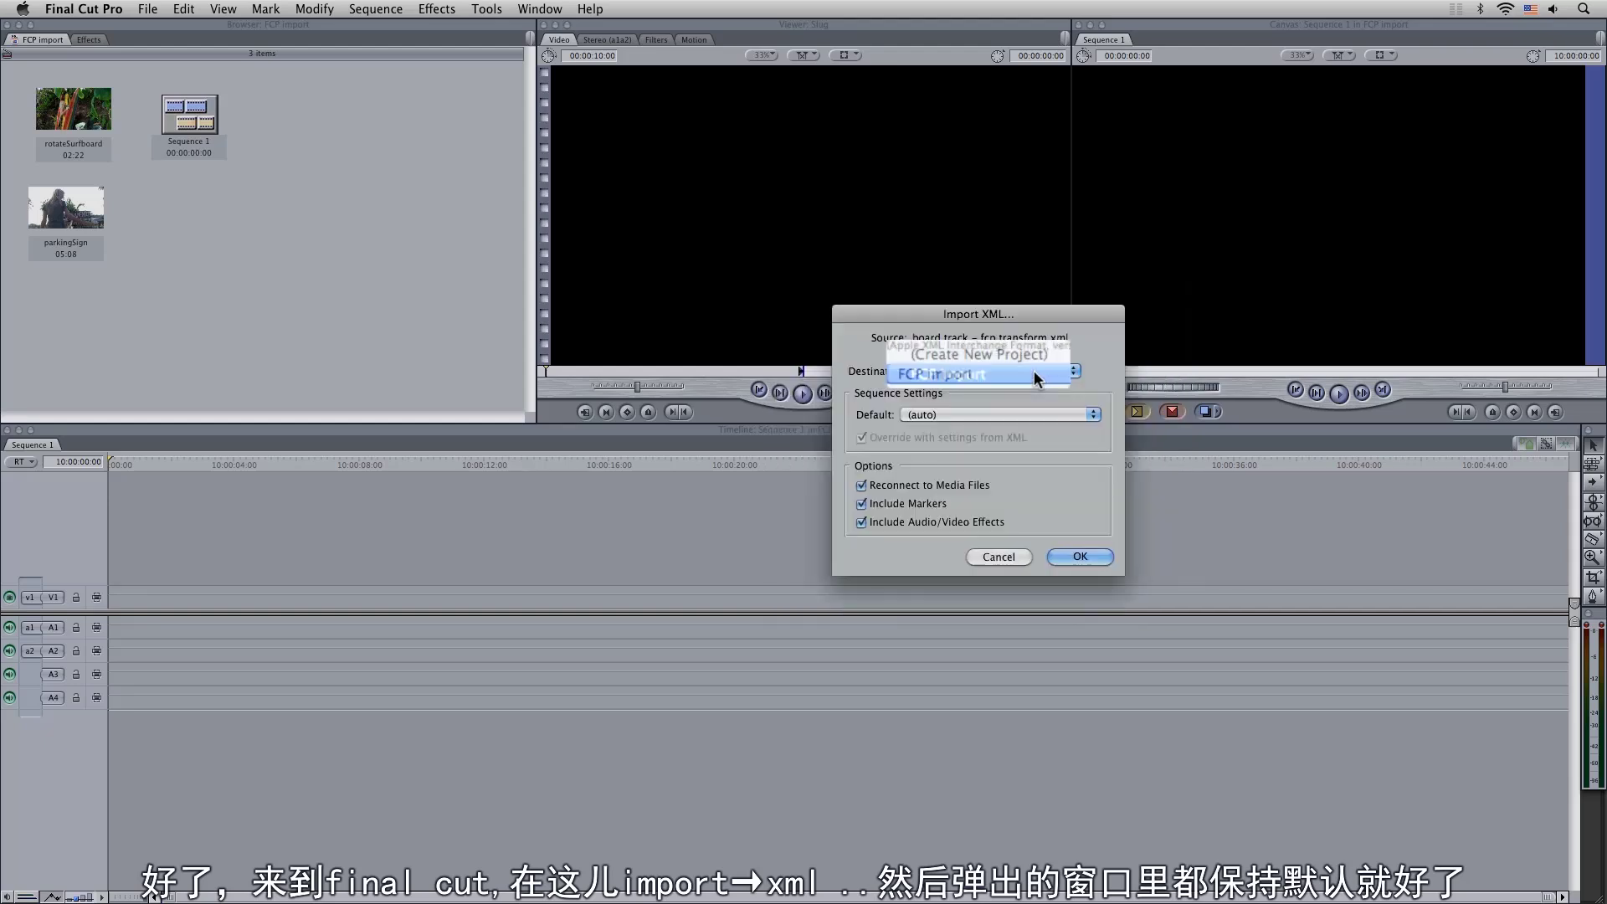
pyautogui.click(1046, 377)
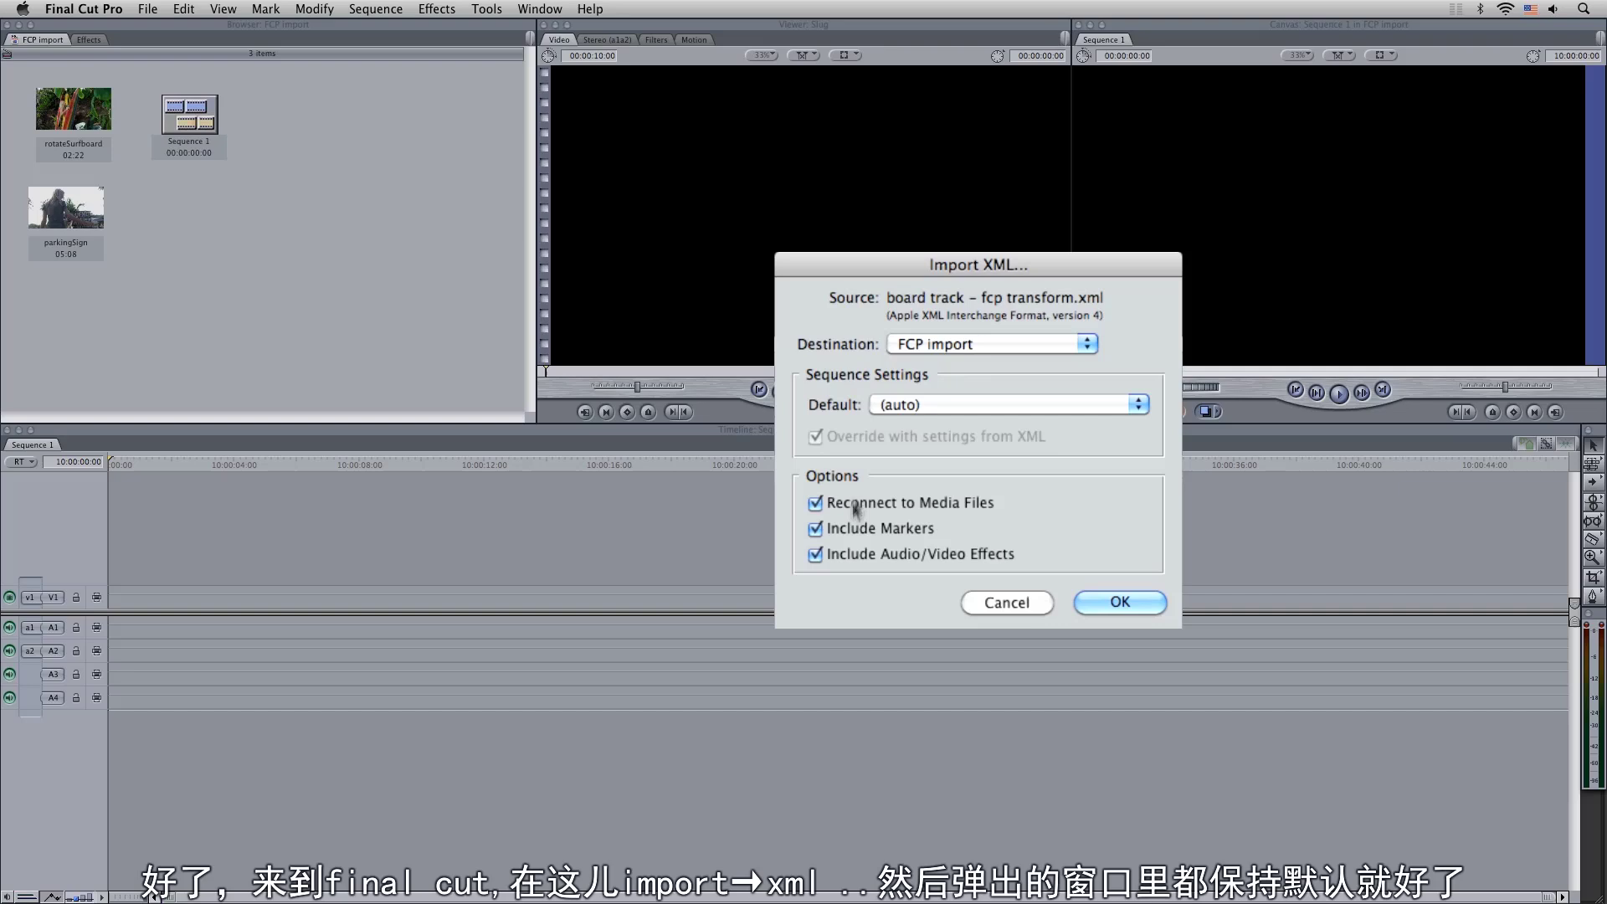
pyautogui.press('Return')
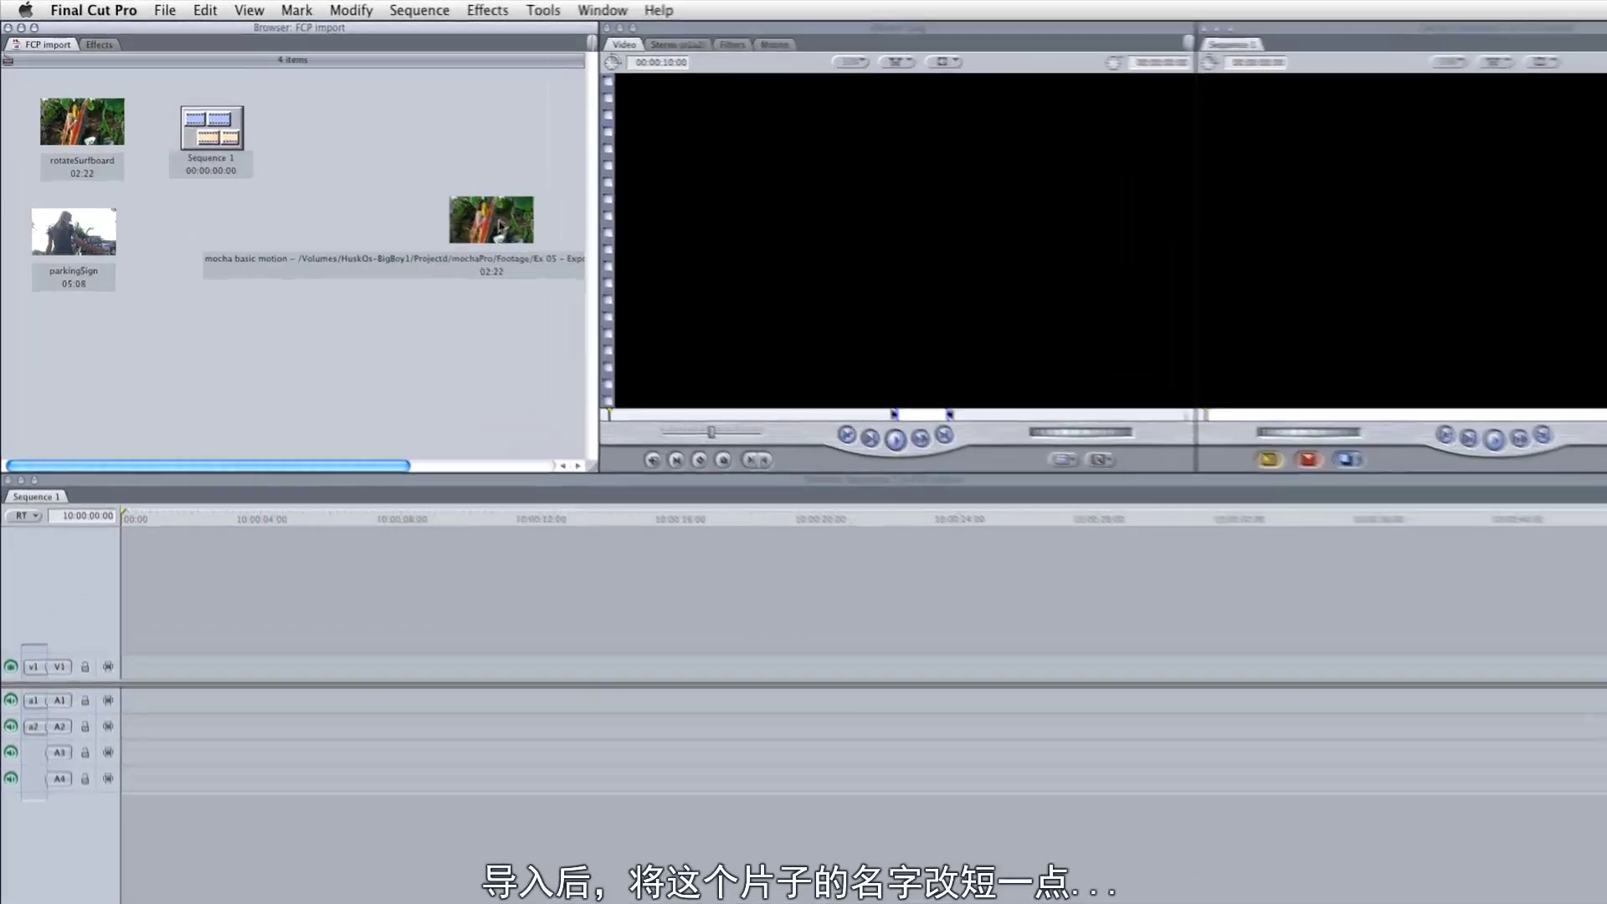
# Rename the imported mocha basic motion clip "fcp transform.xml" and place it near the other clips in the Browser
pyautogui.moveTo(447, 206); pyautogui.dragTo(312, 257)
pyautogui.doubleClick(461, 346)
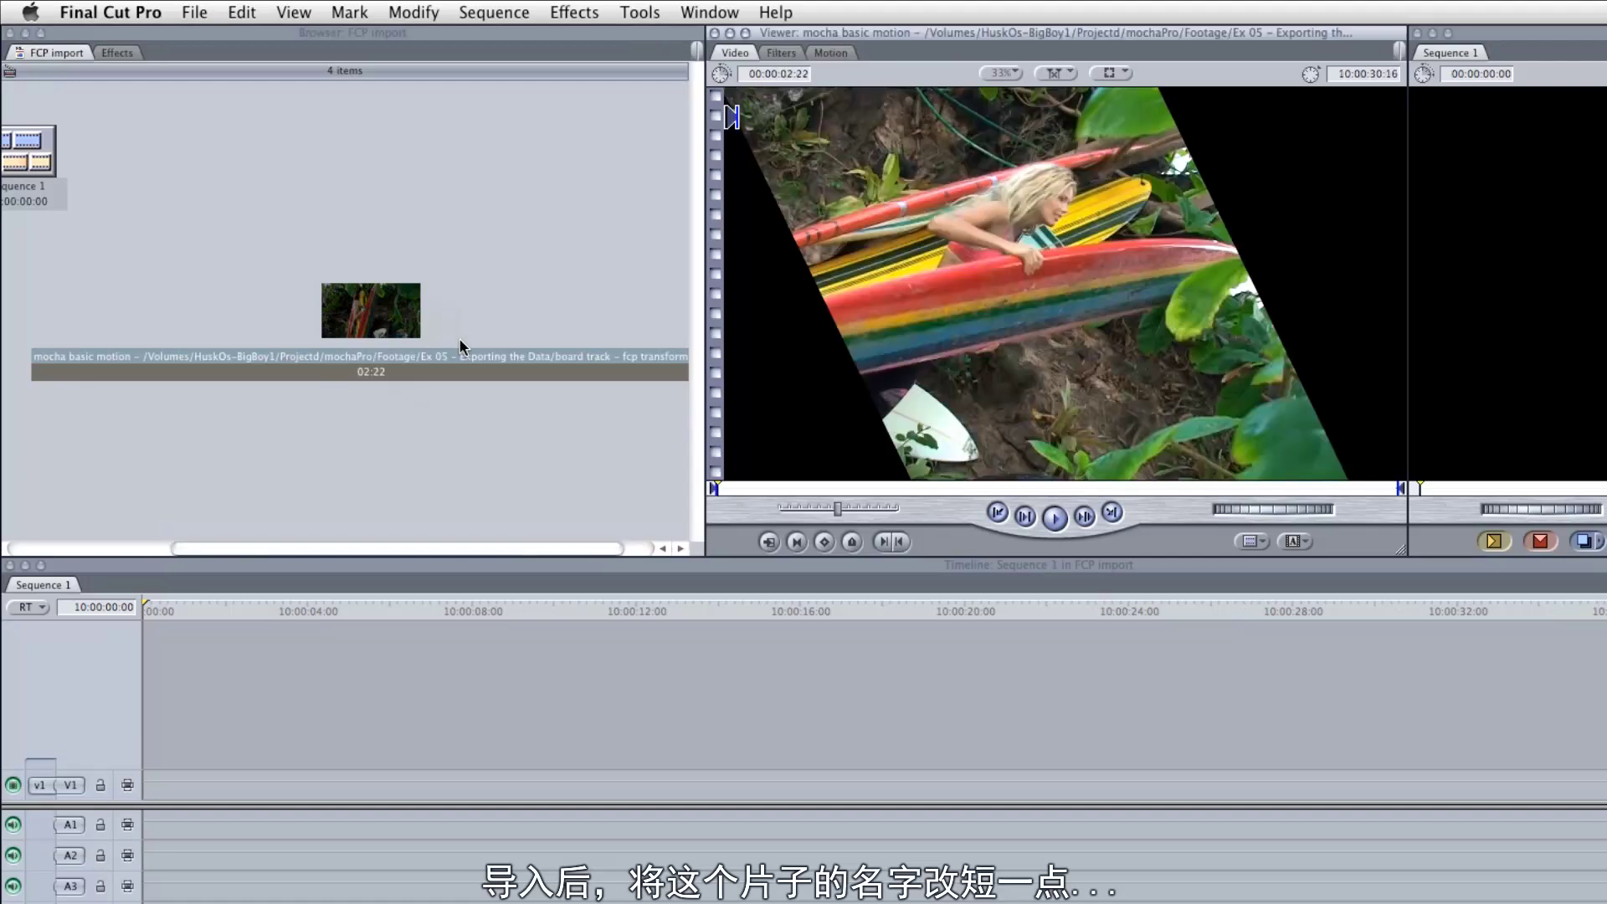
pyautogui.click(403, 359)
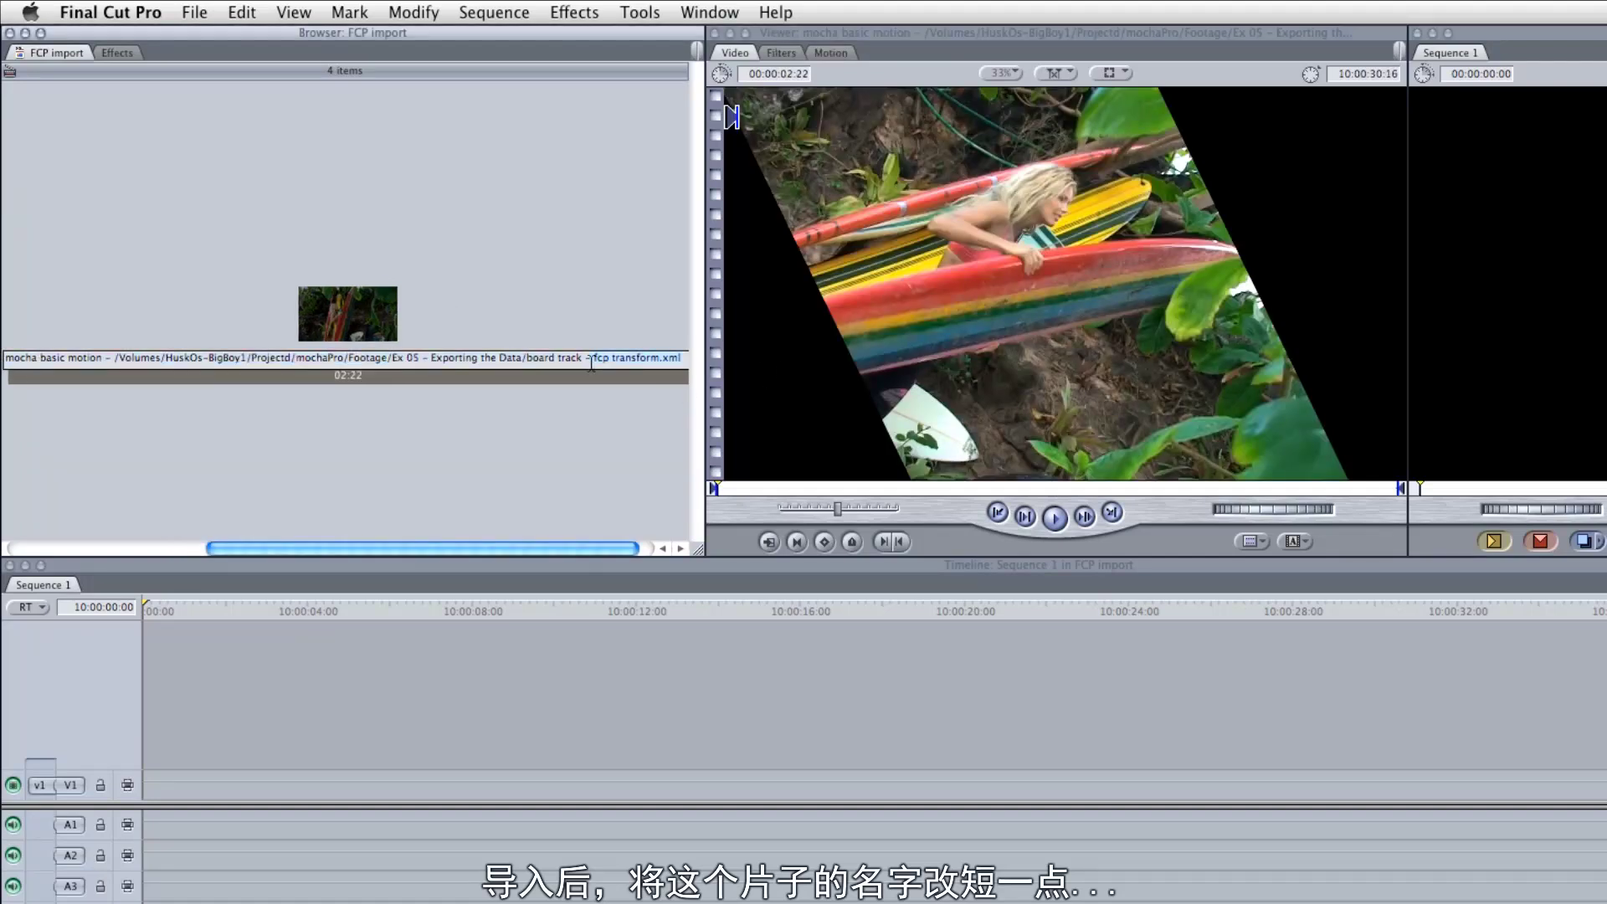
pyautogui.press('BackSpace')
pyautogui.press('Return')
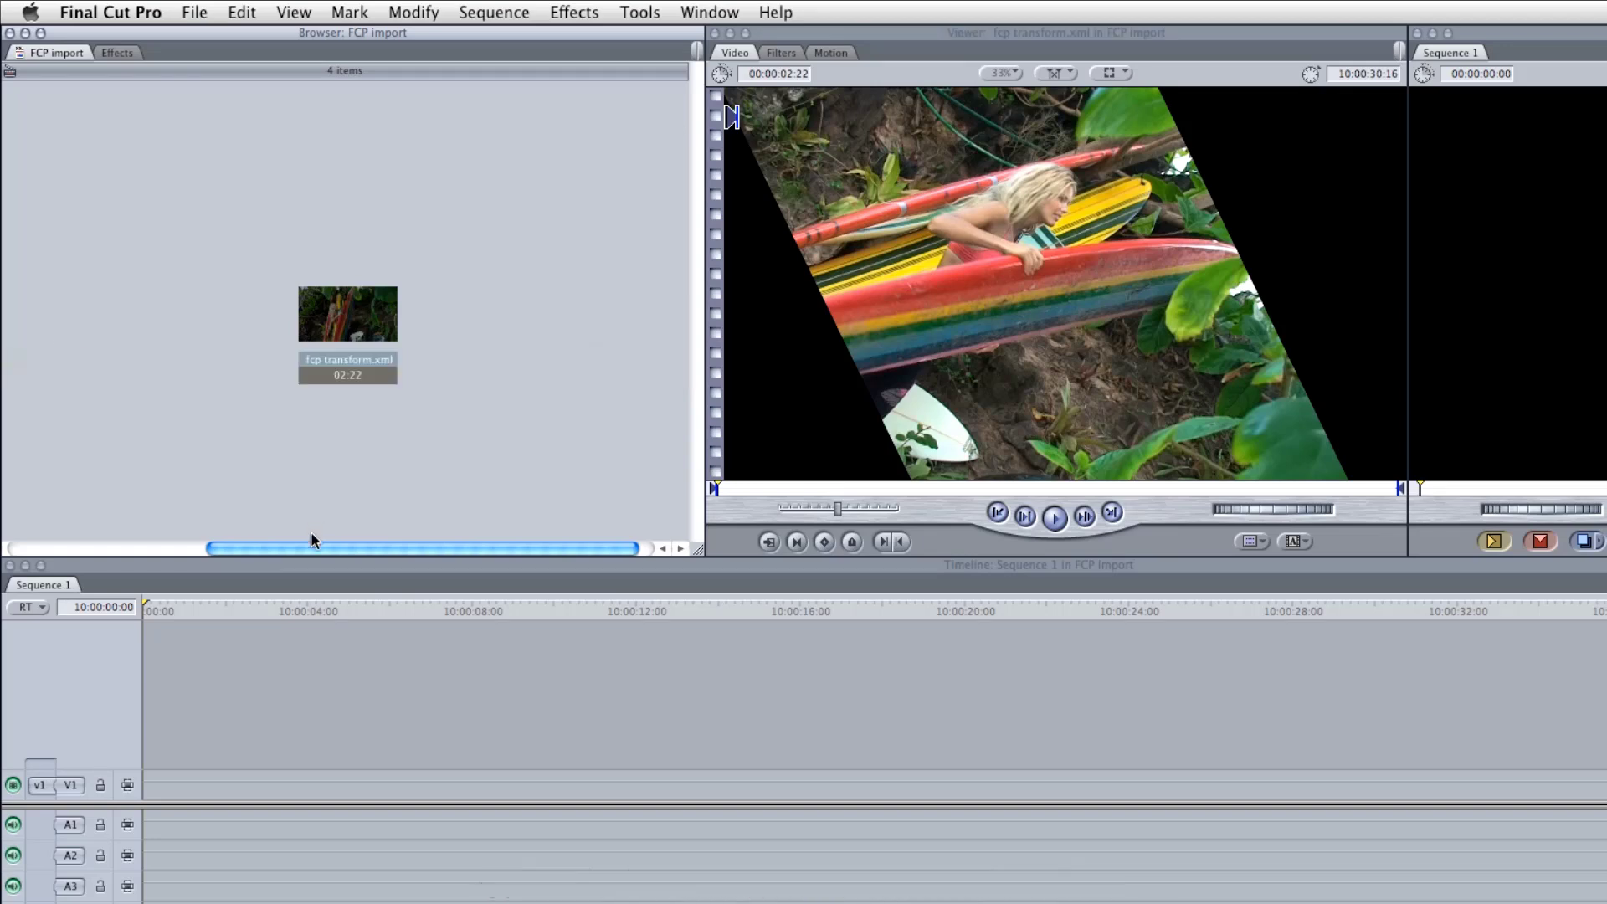
pyautogui.moveTo(312, 546); pyautogui.dragTo(73, 576)
pyautogui.moveTo(662, 368); pyautogui.dragTo(272, 381)
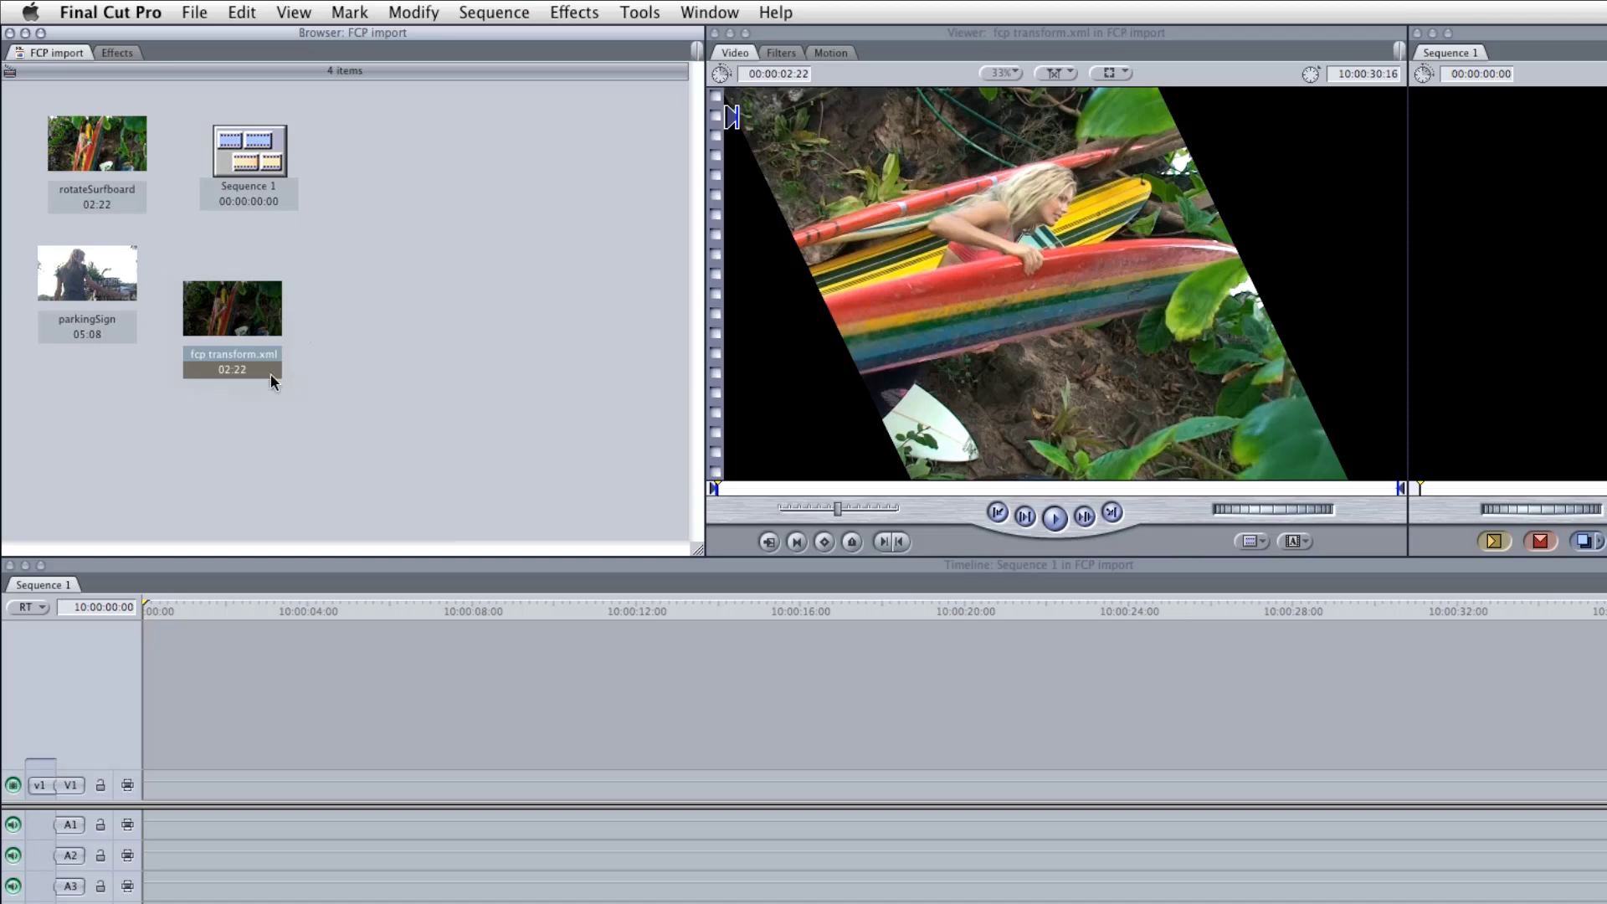
# Play the fcp transform.xml clip in the Viewer to examine its imported motion
pyautogui.click(1057, 519)
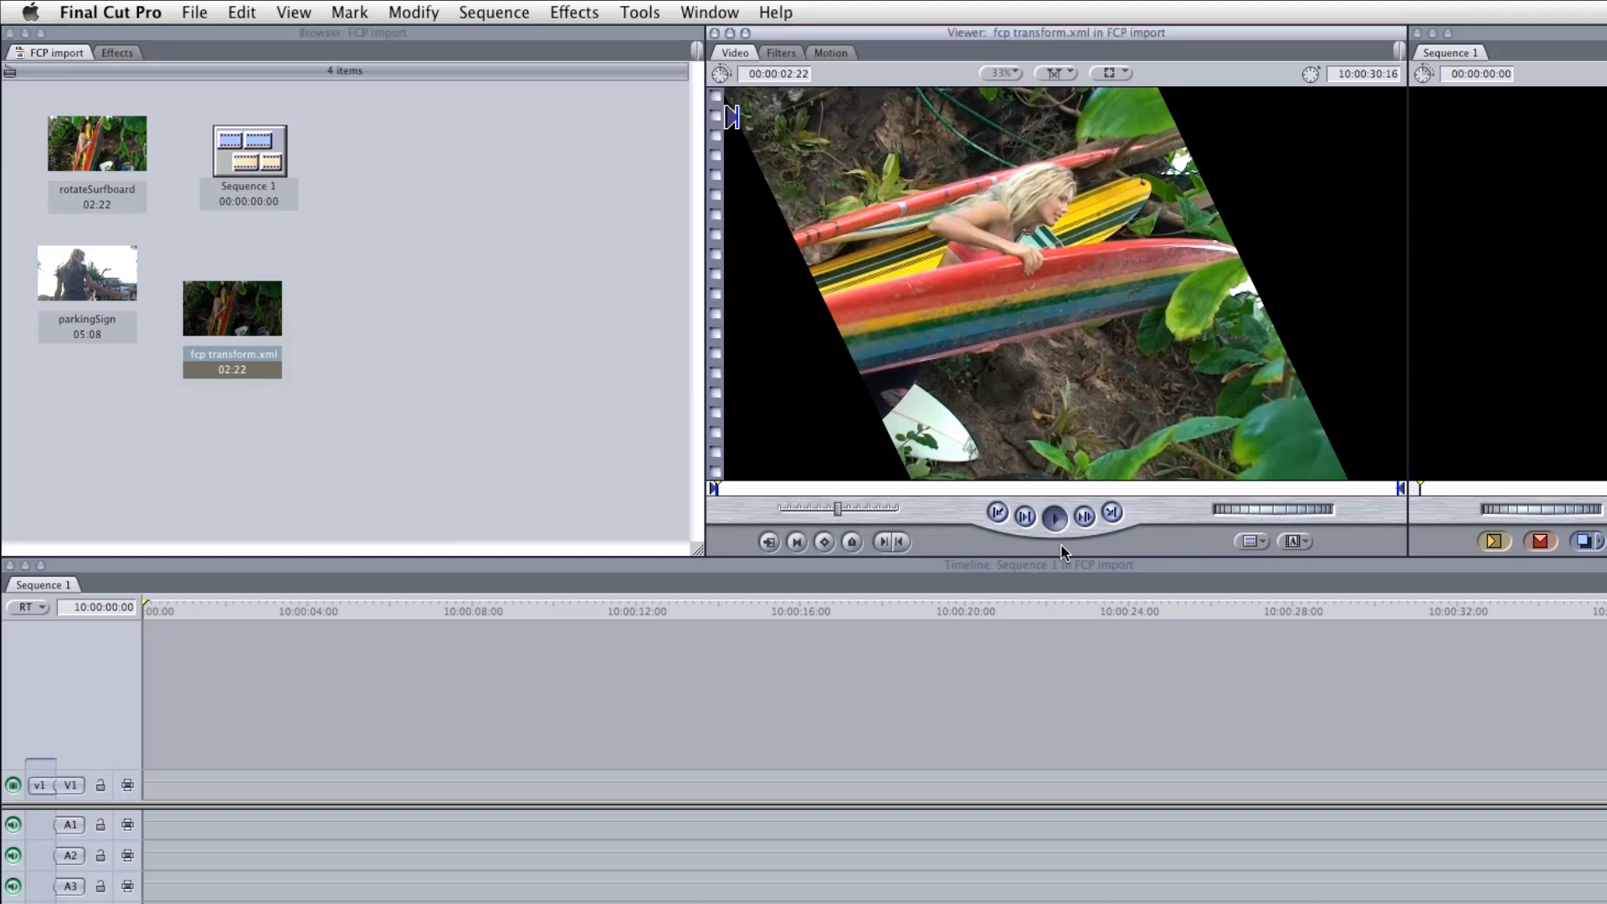
pyautogui.click(1057, 519)
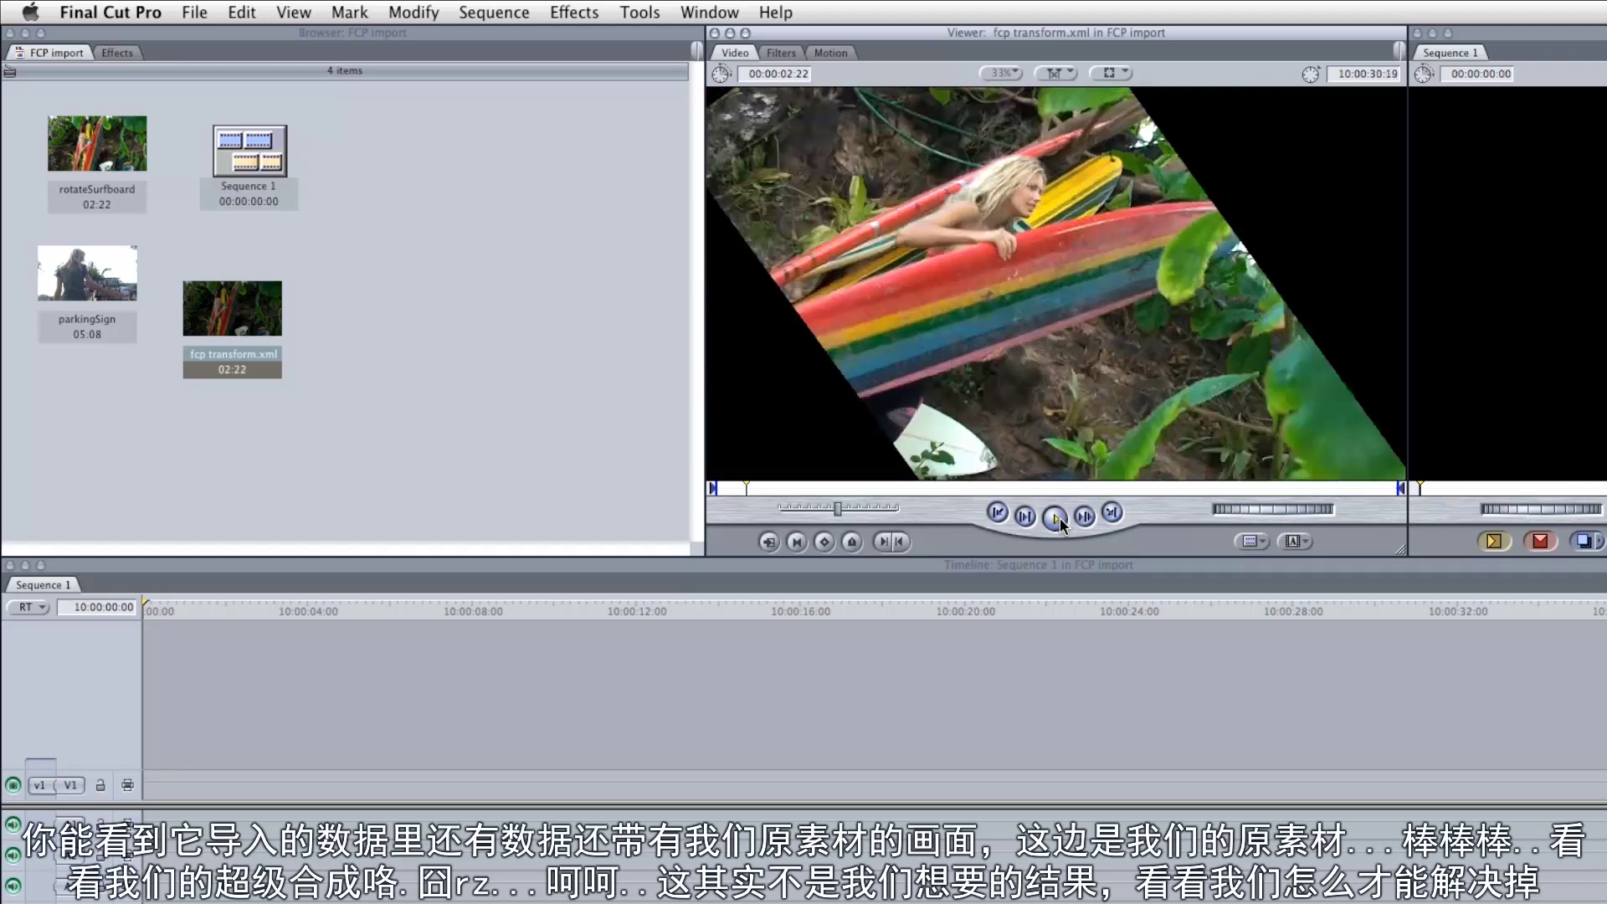
pyautogui.click(1058, 519)
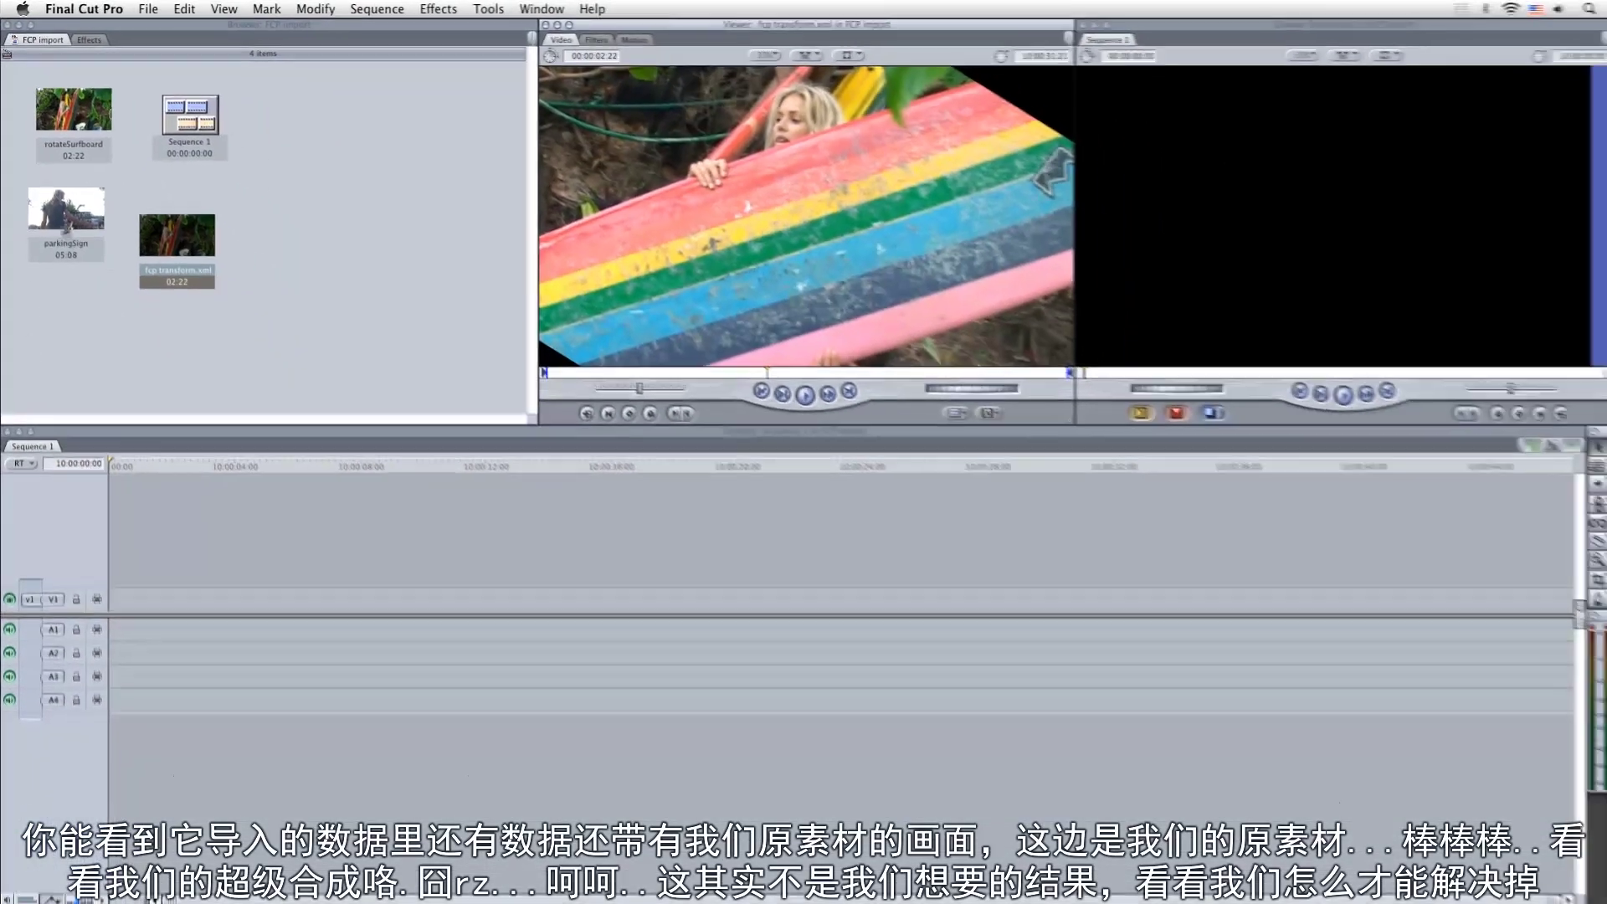
# Add the rotateSurfboard clip to track V1 of Sequence 1 and return the playhead to the sequence start
pyautogui.moveTo(87, 138); pyautogui.dragTo(1387, 267)
pyautogui.moveTo(1176, 225); pyautogui.dragTo(1177, 226)
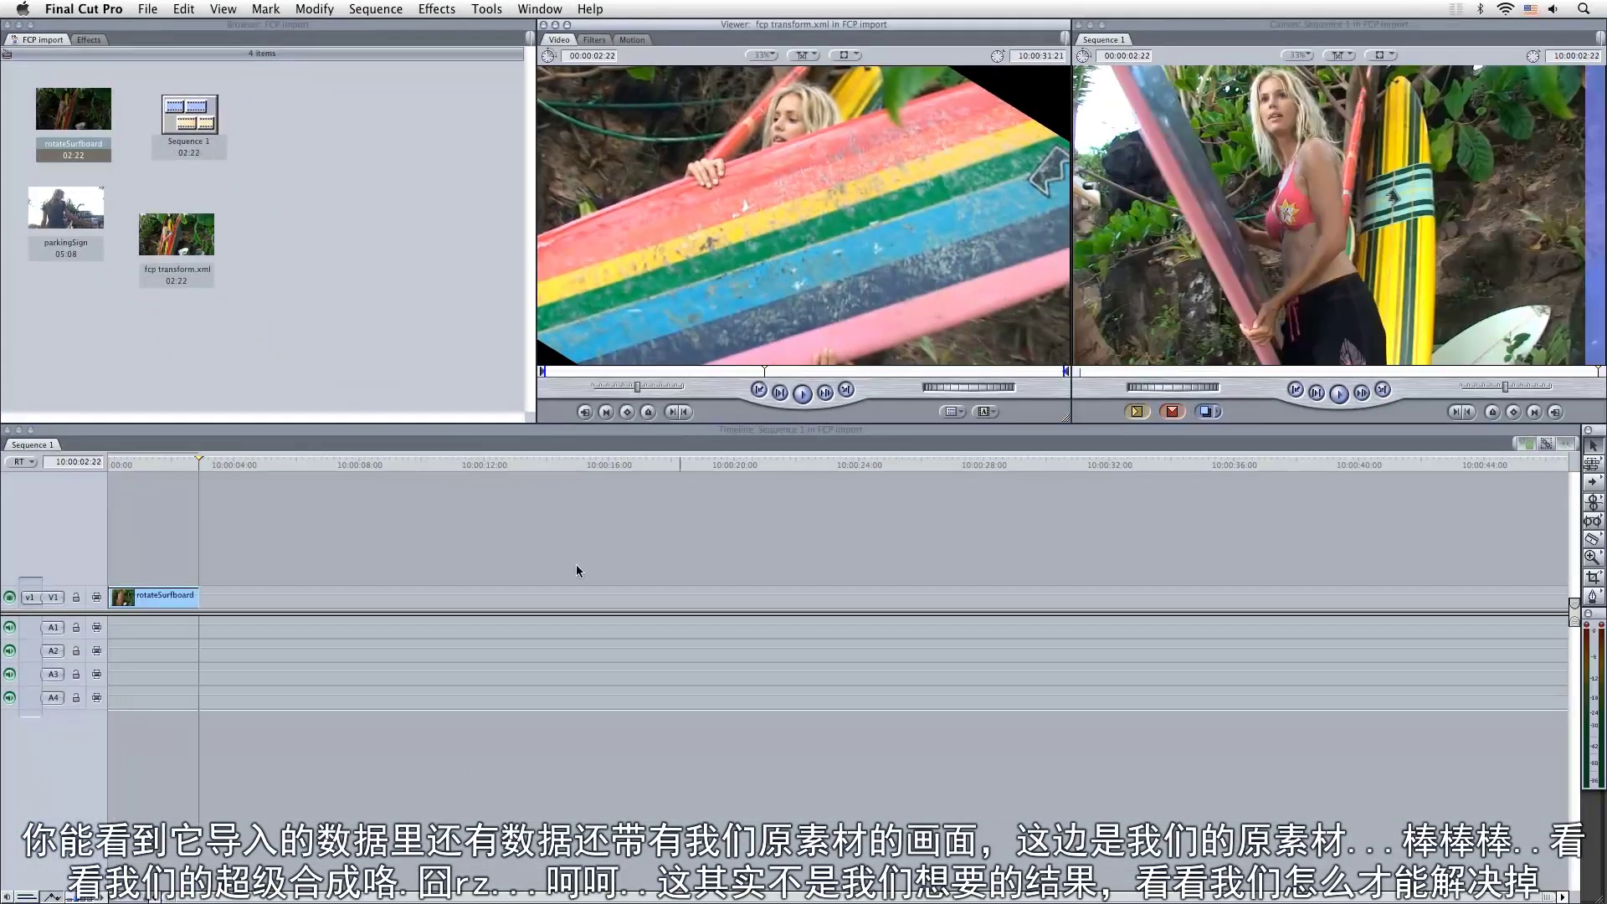
pyautogui.moveTo(202, 459); pyautogui.dragTo(131, 465)
# Try superimposing the fcp transform.xml clip over rotateSurfboard in Sequence 1, and undo the edit
pyautogui.moveTo(758, 267); pyautogui.dragTo(1440, 335)
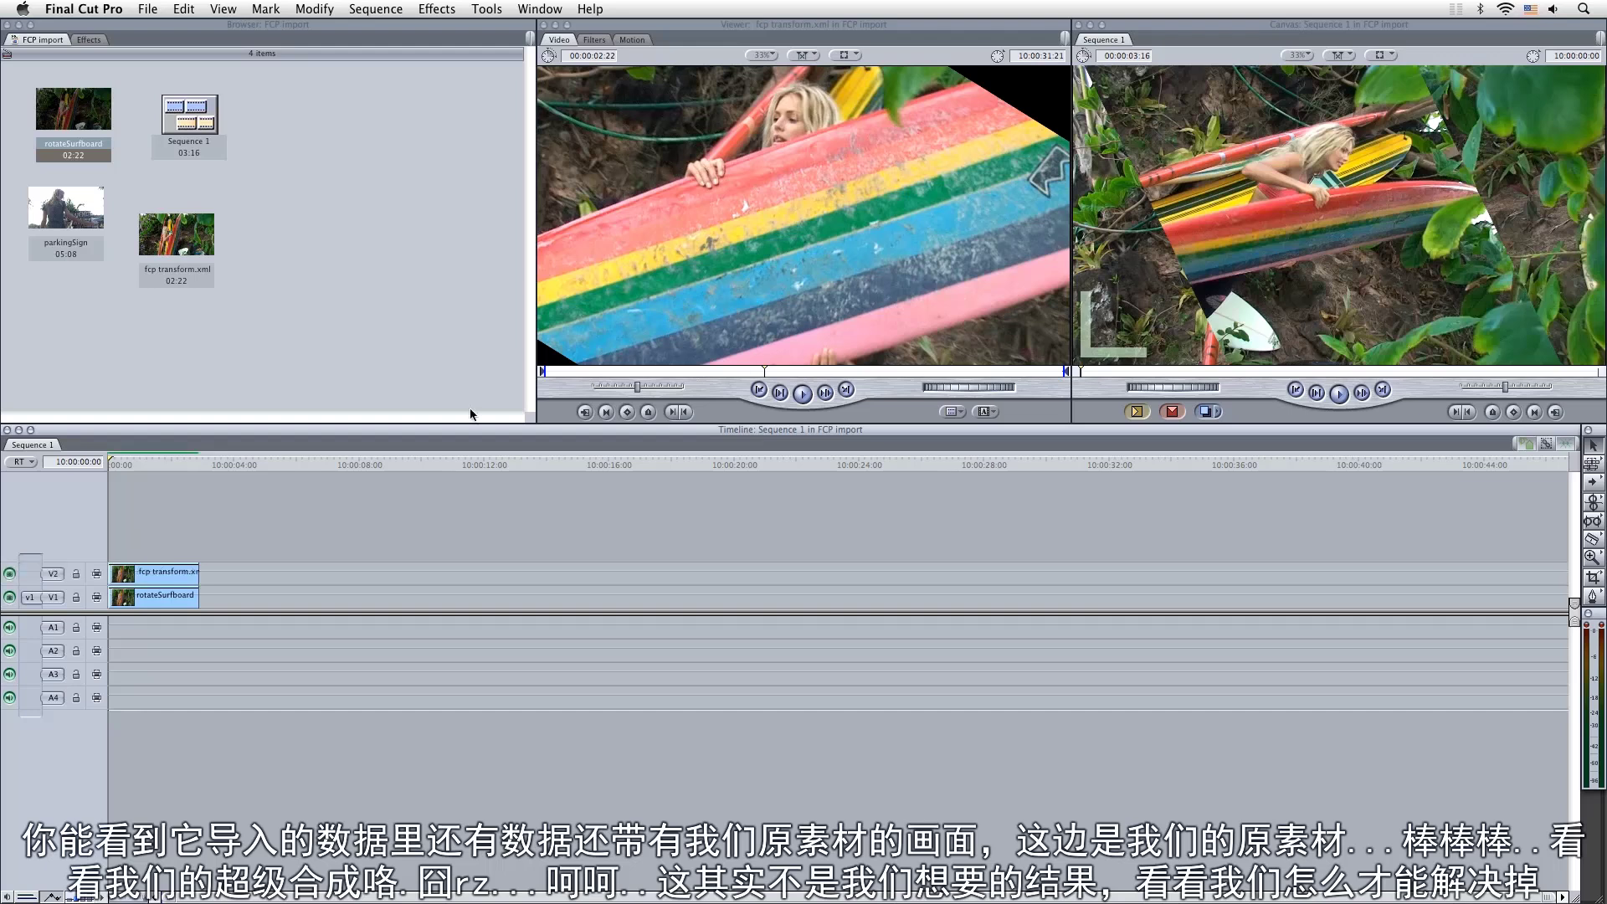
pyautogui.moveTo(116, 464); pyautogui.dragTo(211, 516)
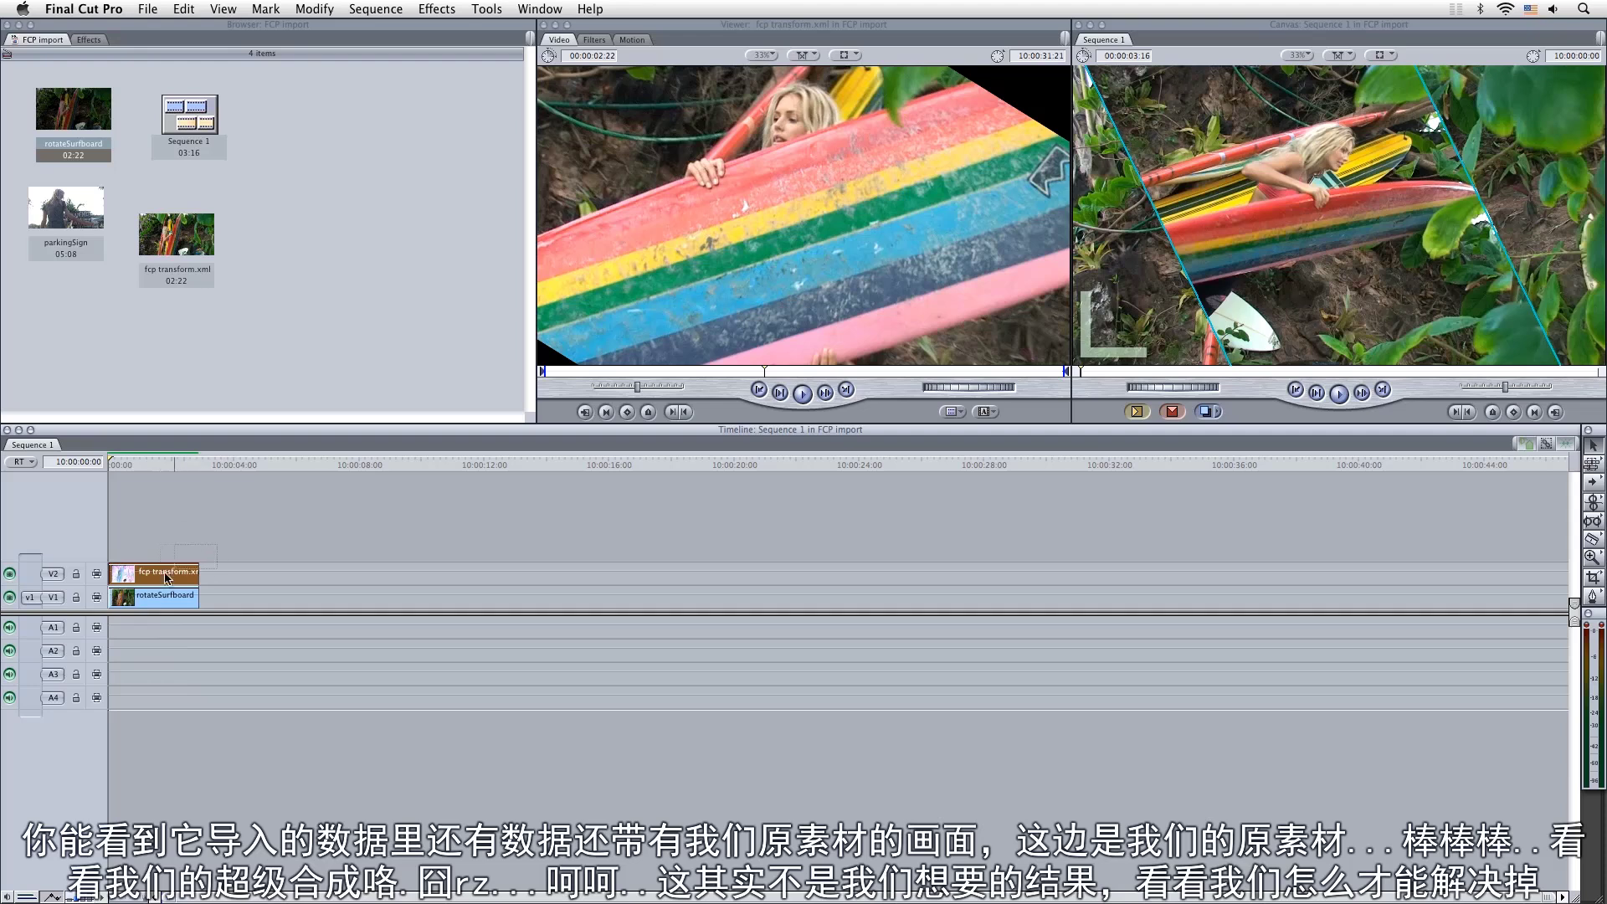
pyautogui.press('super+z')
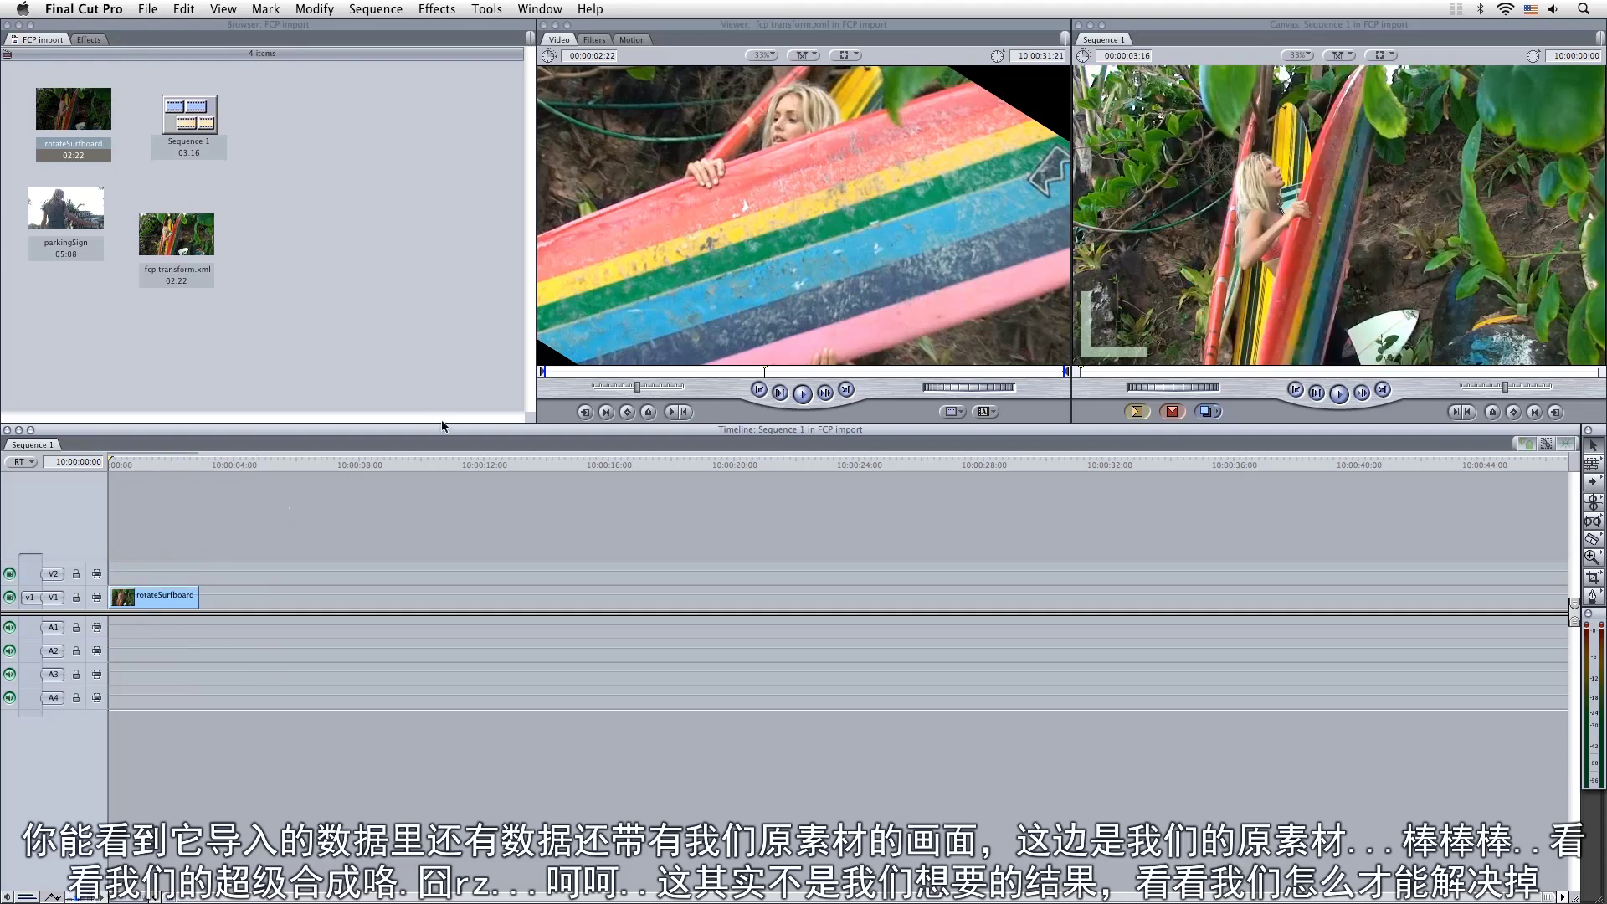
# Generate a Gradient render clip and superimpose it over rotateSurfboard on track V2 of Sequence 1
pyautogui.click(953, 411)
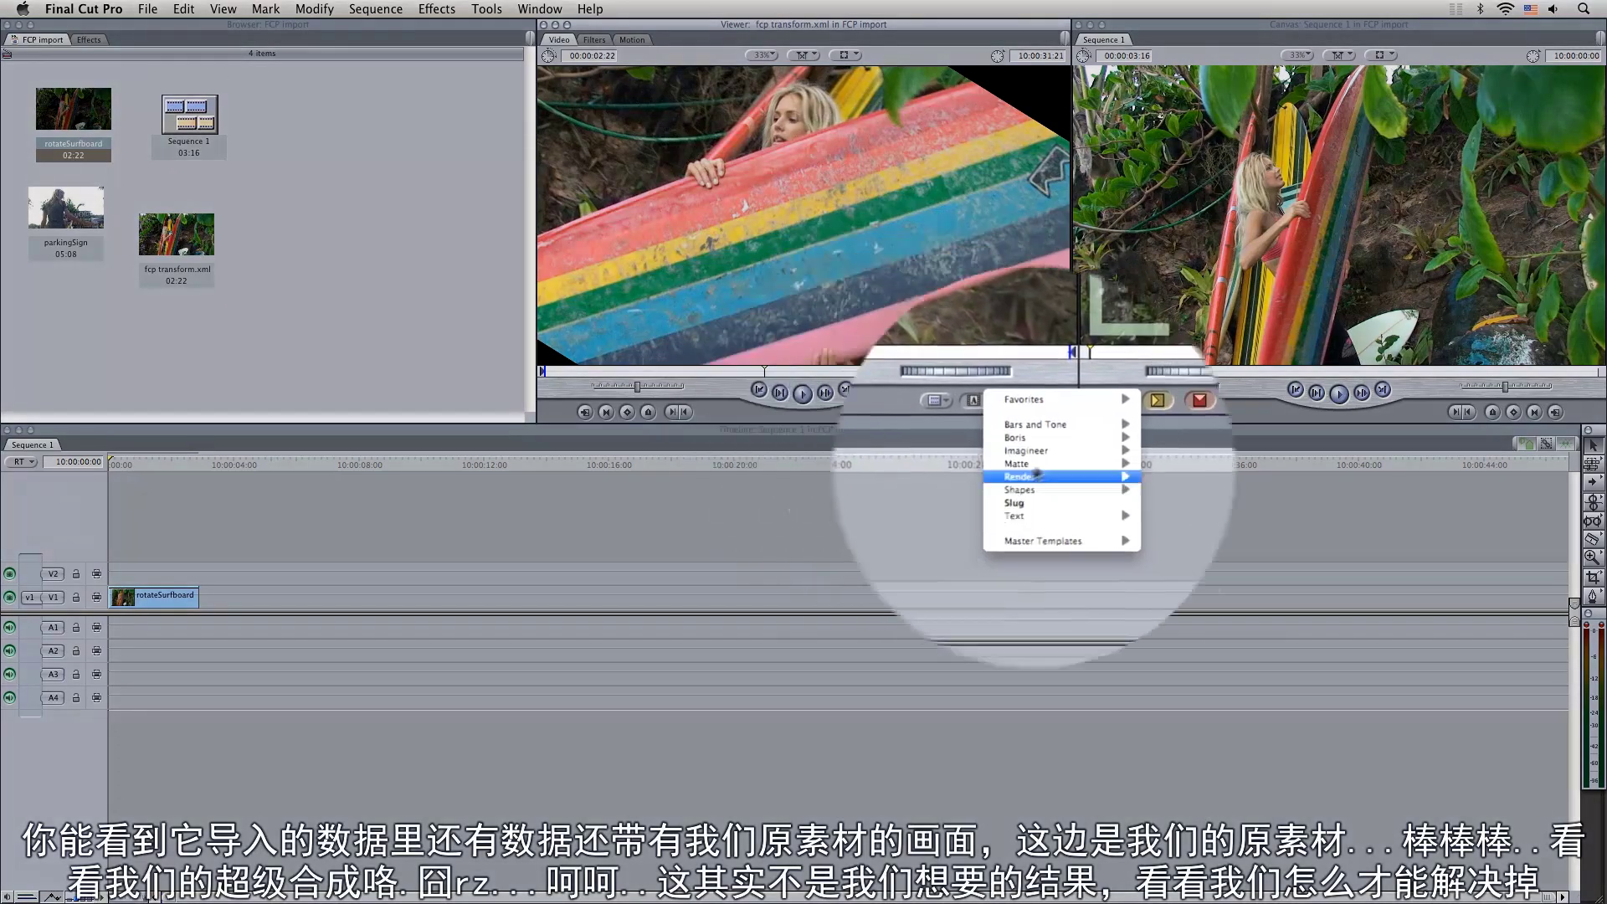
pyautogui.moveTo(1039, 463)
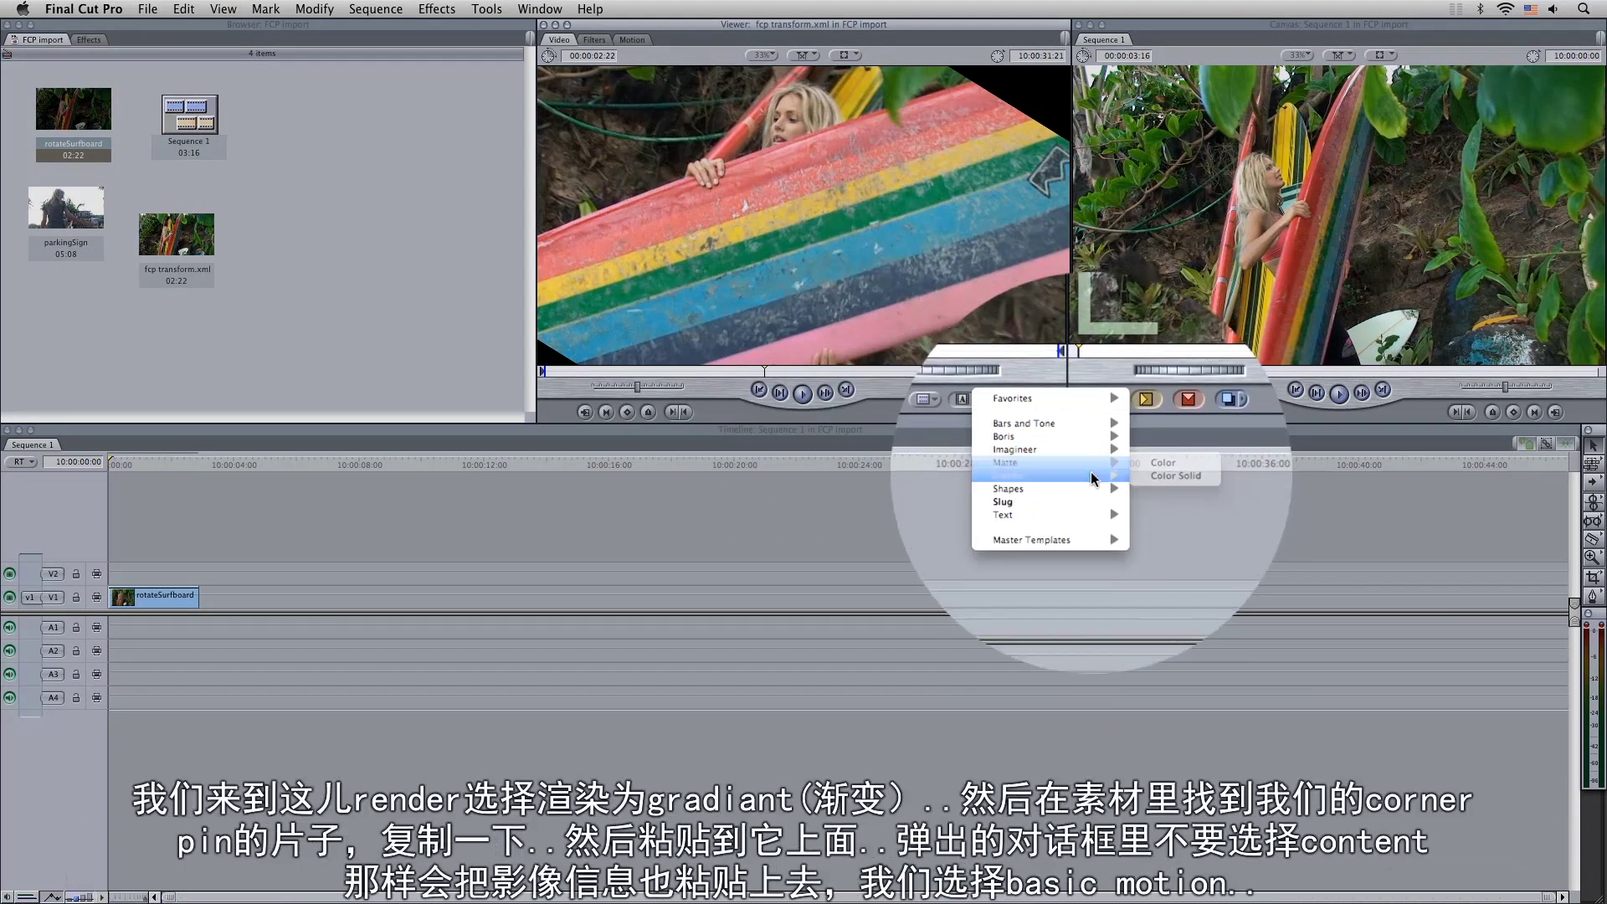
pyautogui.moveTo(1092, 477)
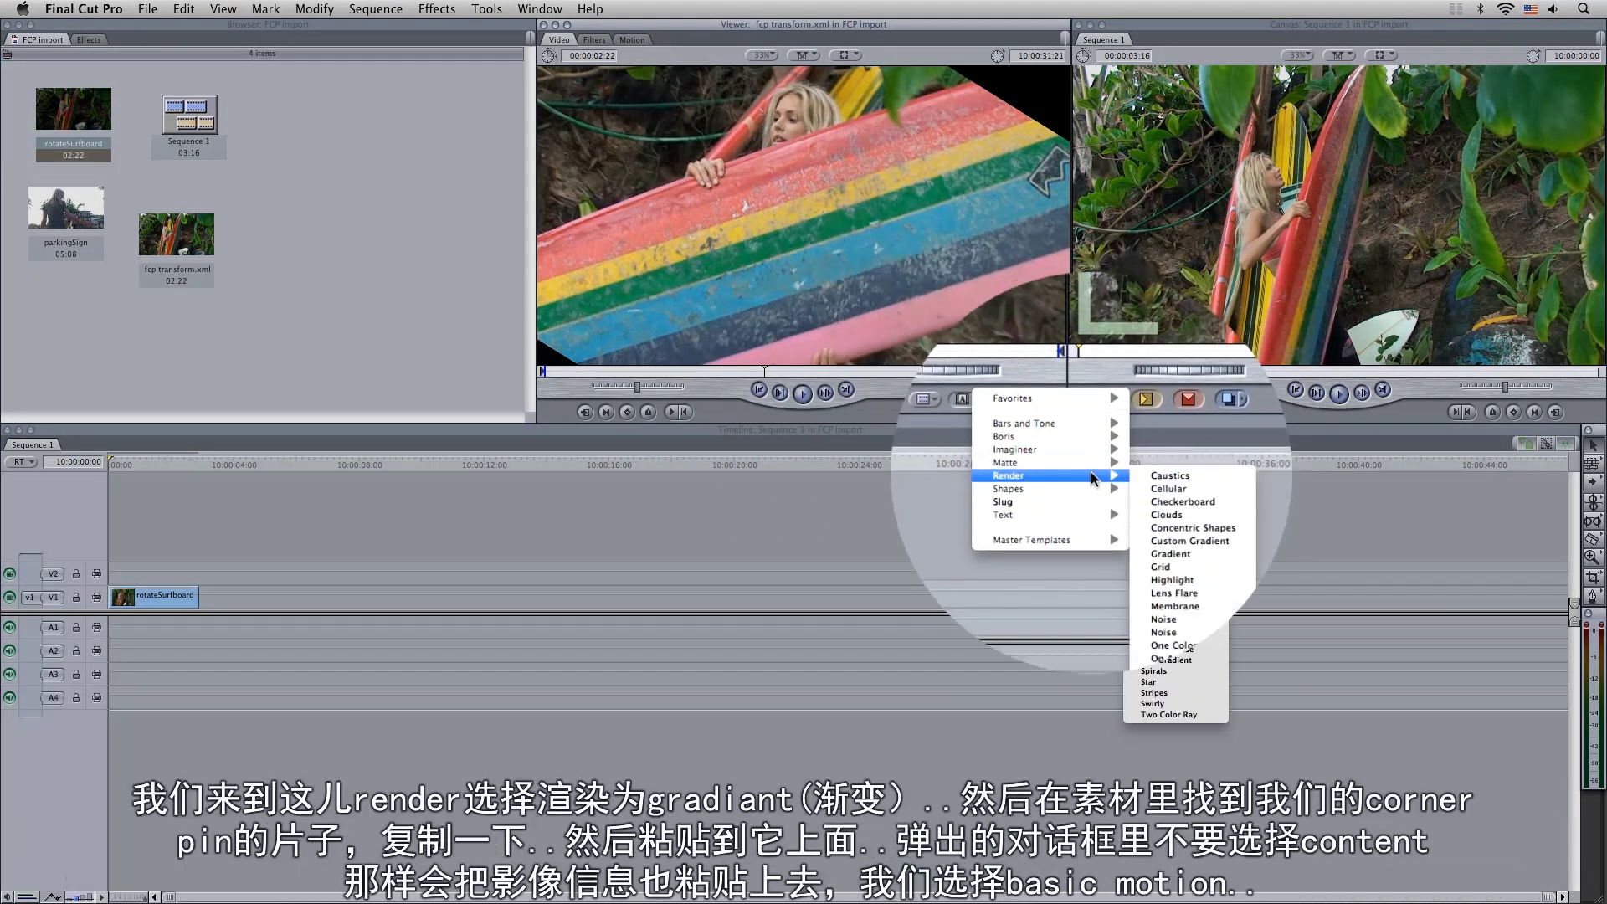
pyautogui.click(1177, 542)
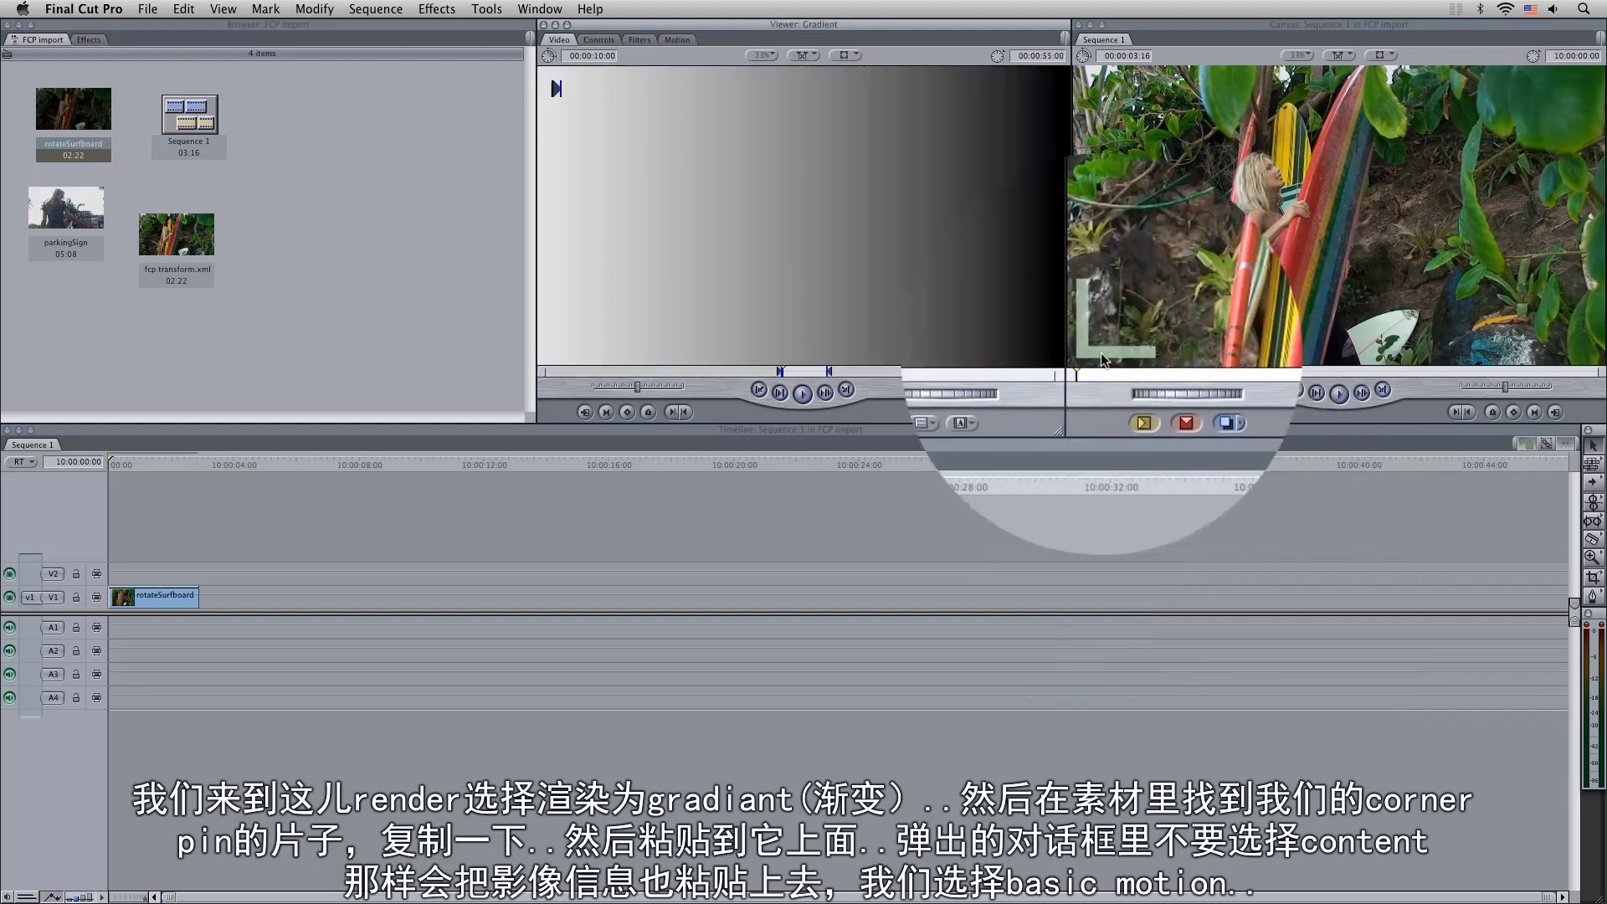
pyautogui.moveTo(825, 248); pyautogui.dragTo(1406, 346)
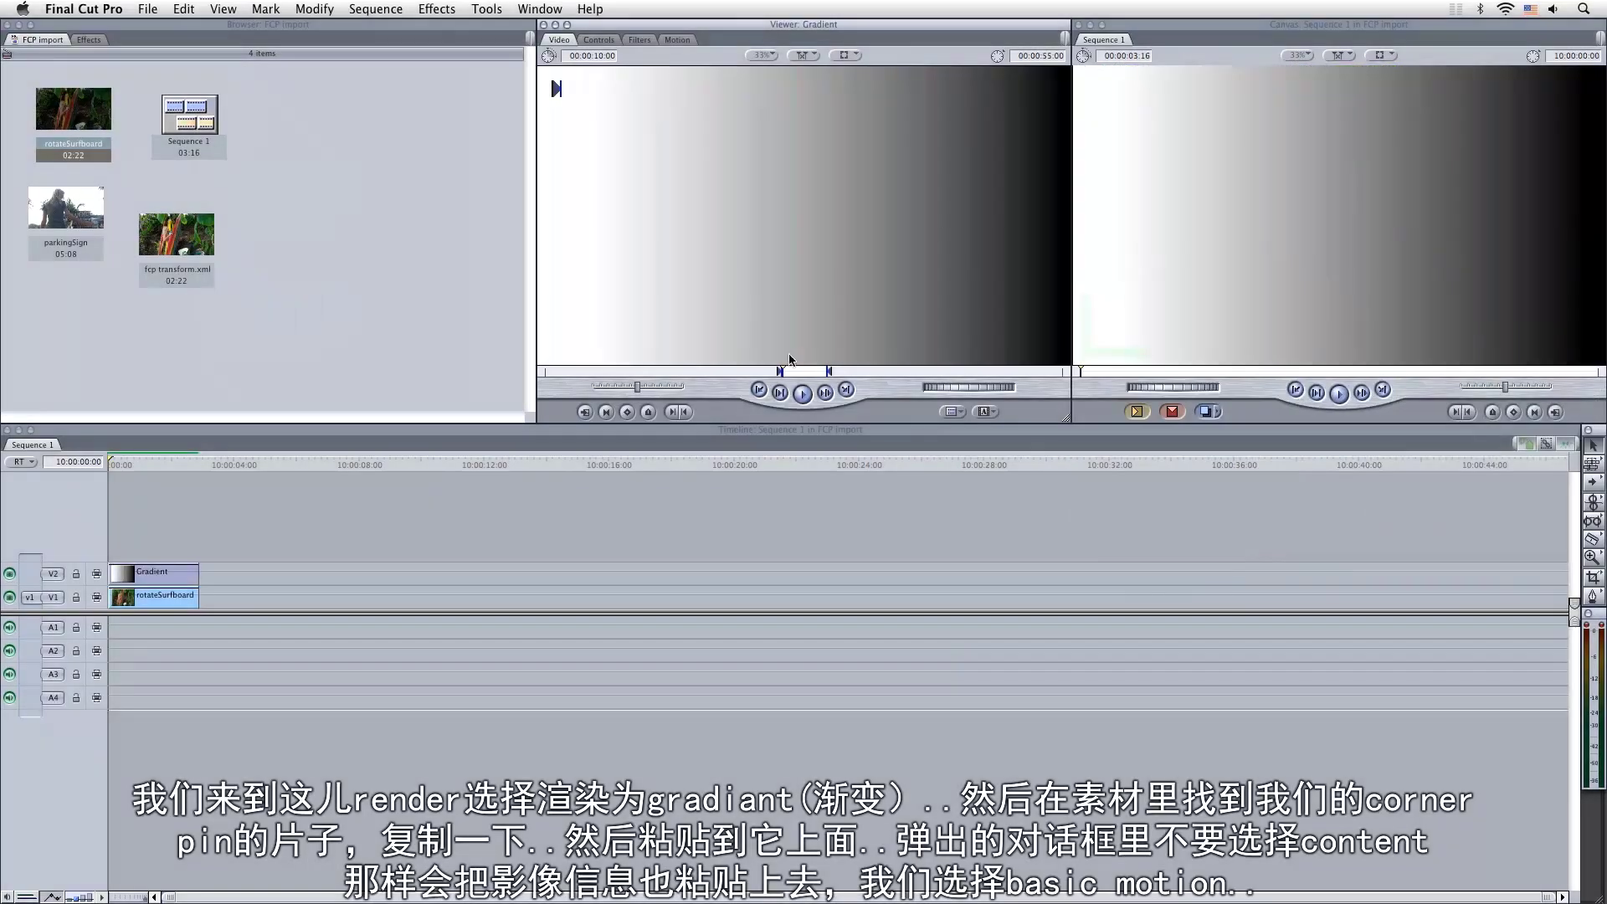
# Move the fcp transform.xml clip to a clear spot in the Browser and copy it
pyautogui.click(172, 249)
pyautogui.moveTo(172, 249); pyautogui.dragTo(278, 250)
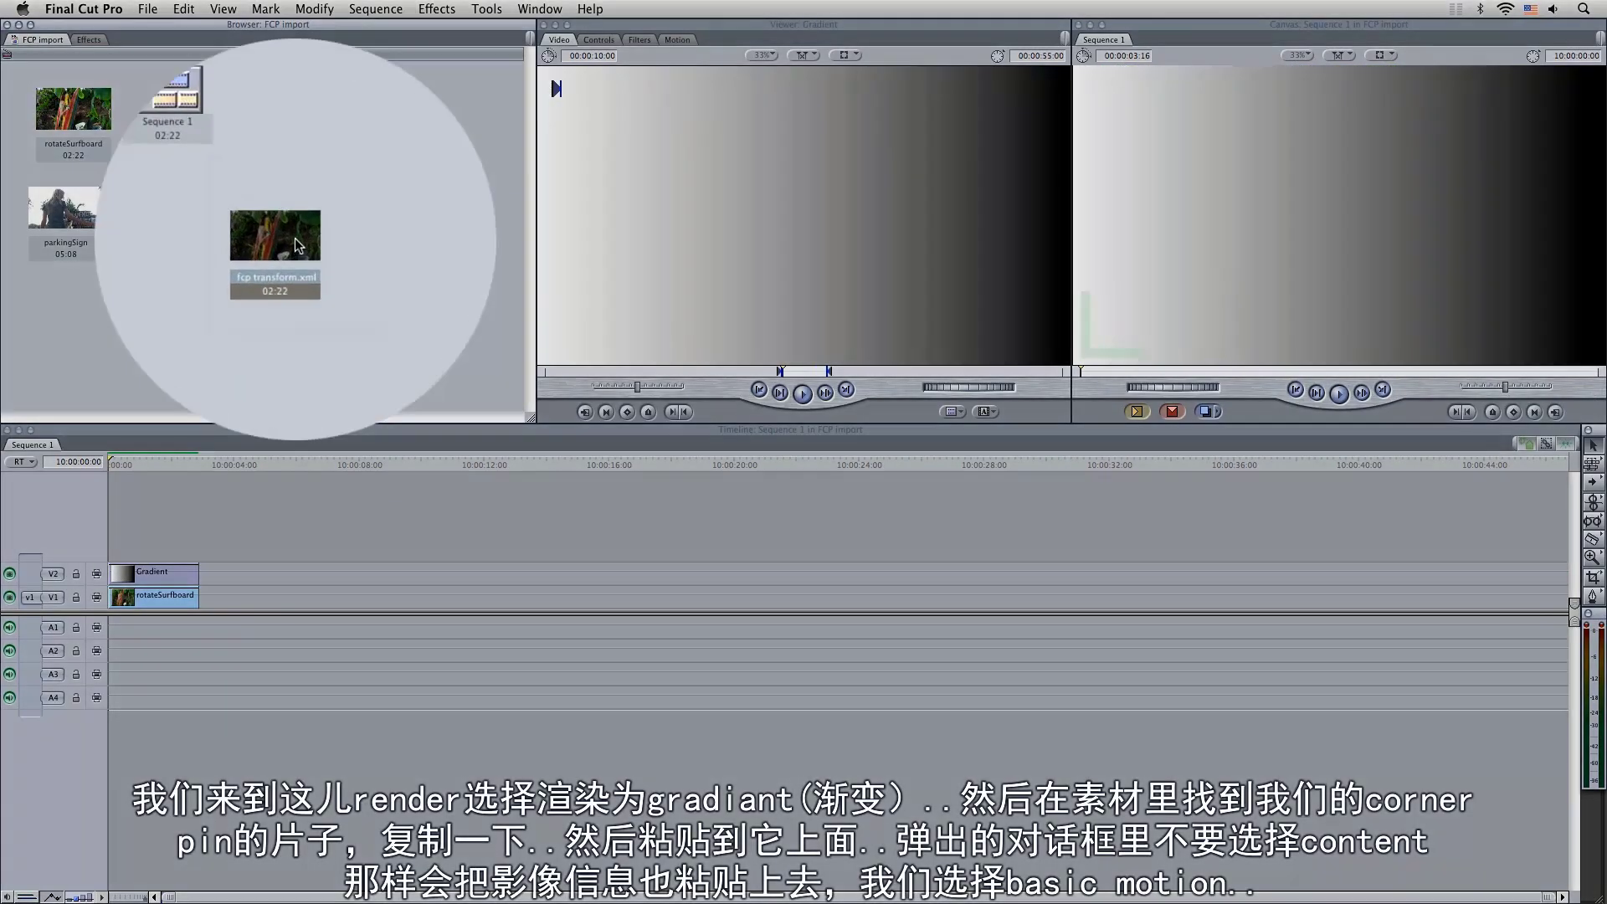
pyautogui.rightClick(269, 280)
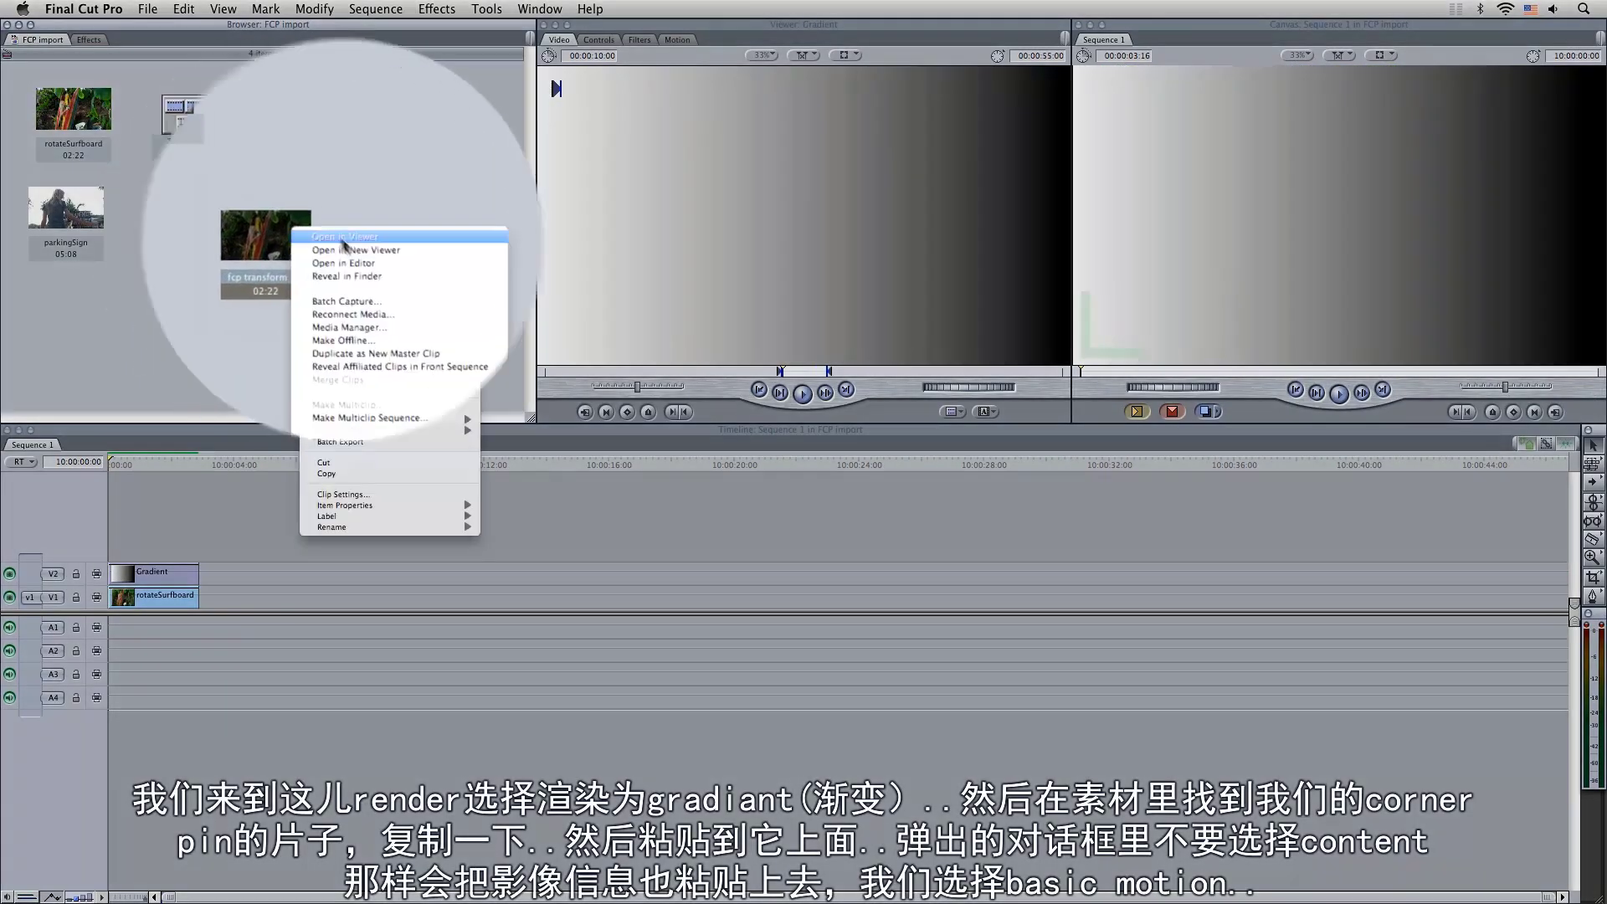
pyautogui.click(393, 481)
# Paste only the Basic Motion attribute copied from fcp transform.xml onto the Gradient clip on track V2
pyautogui.click(169, 574)
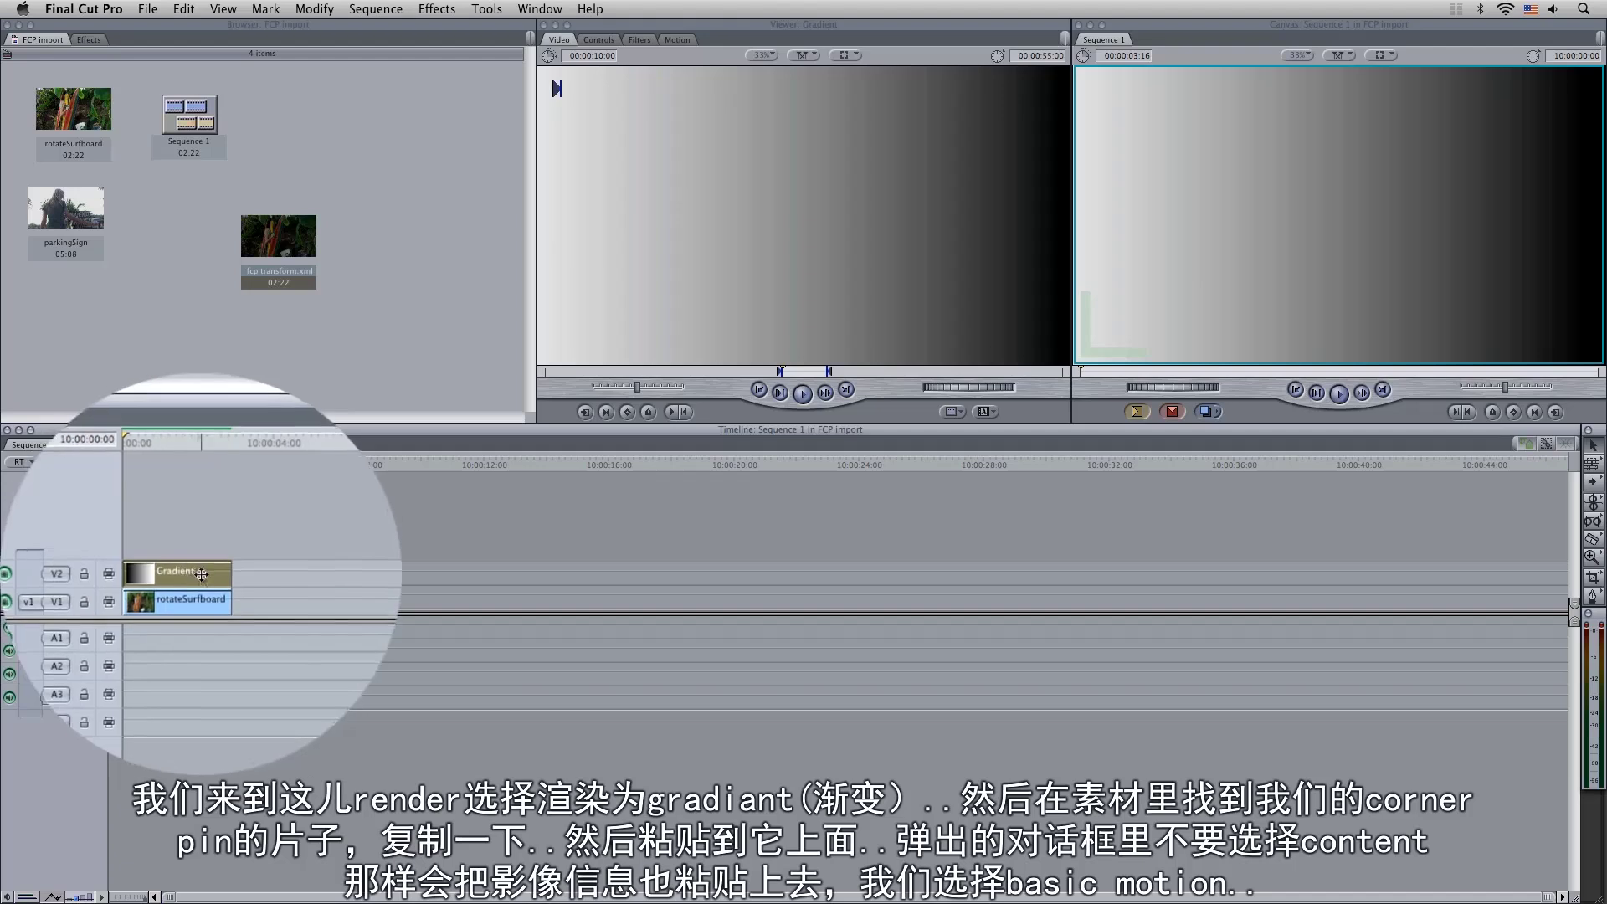
pyautogui.rightClick(201, 578)
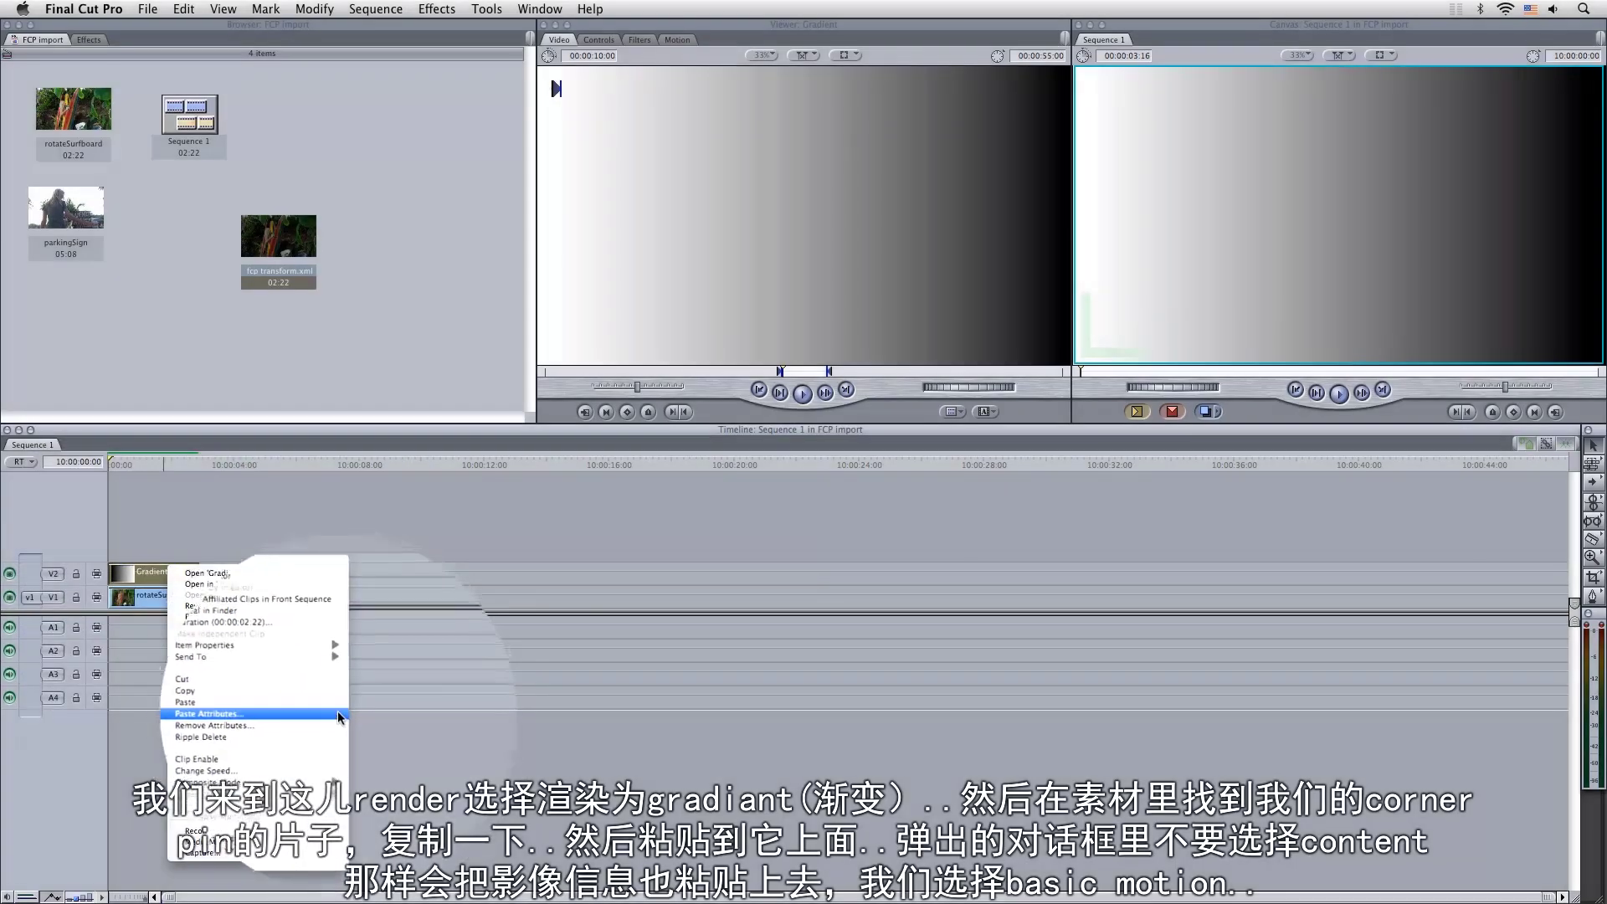
pyautogui.click(336, 706)
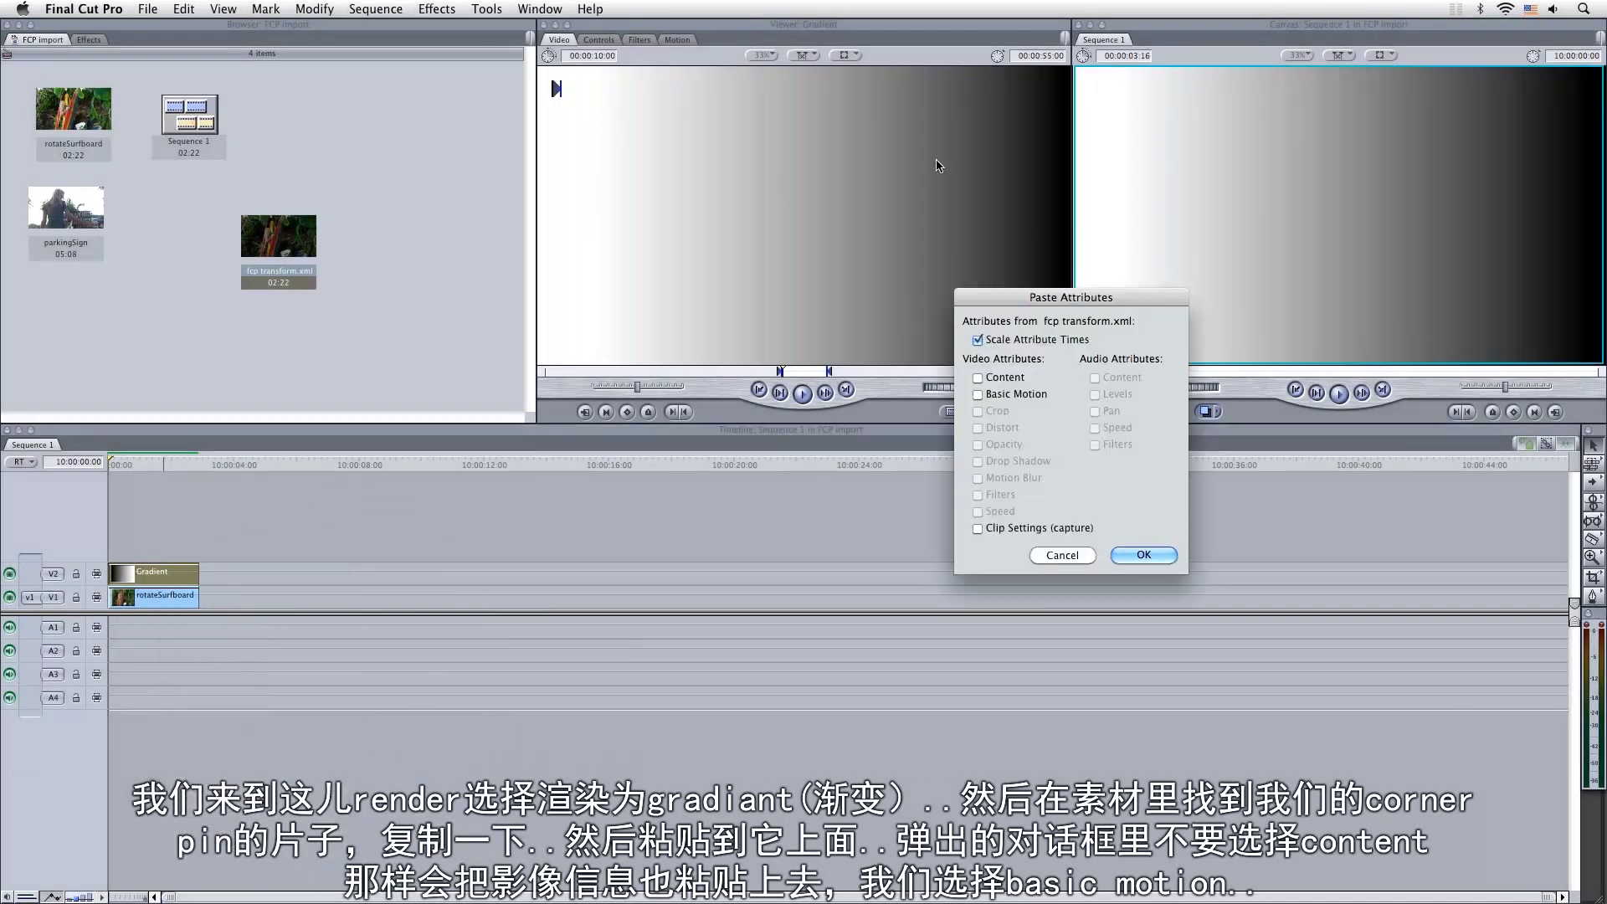
pyautogui.moveTo(1019, 301); pyautogui.dragTo(419, 308)
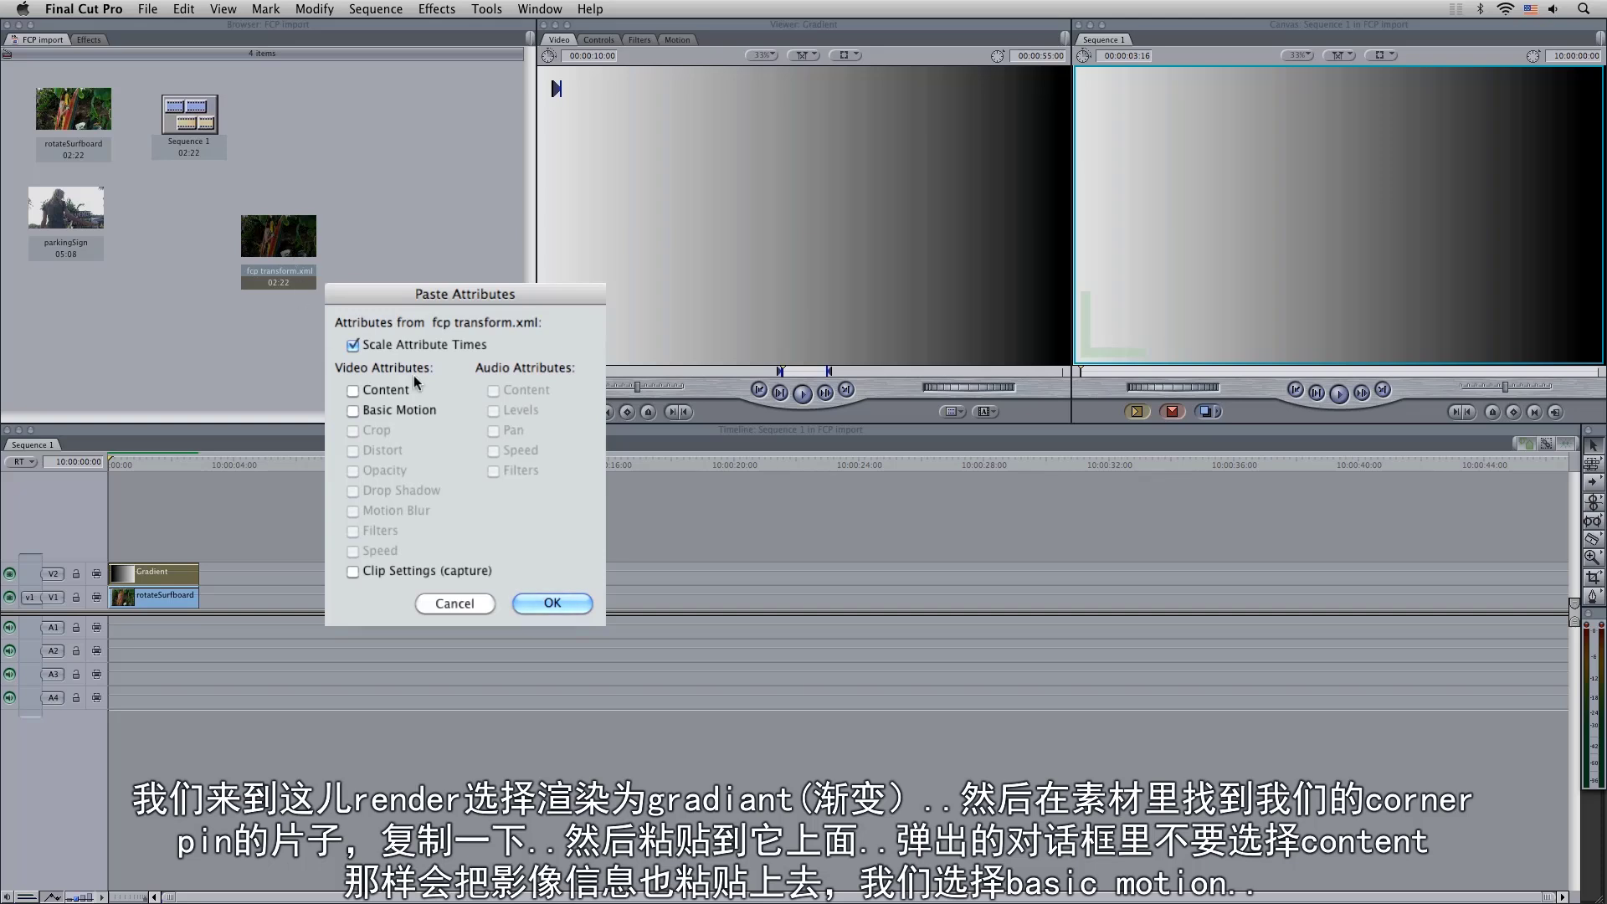
pyautogui.click(392, 410)
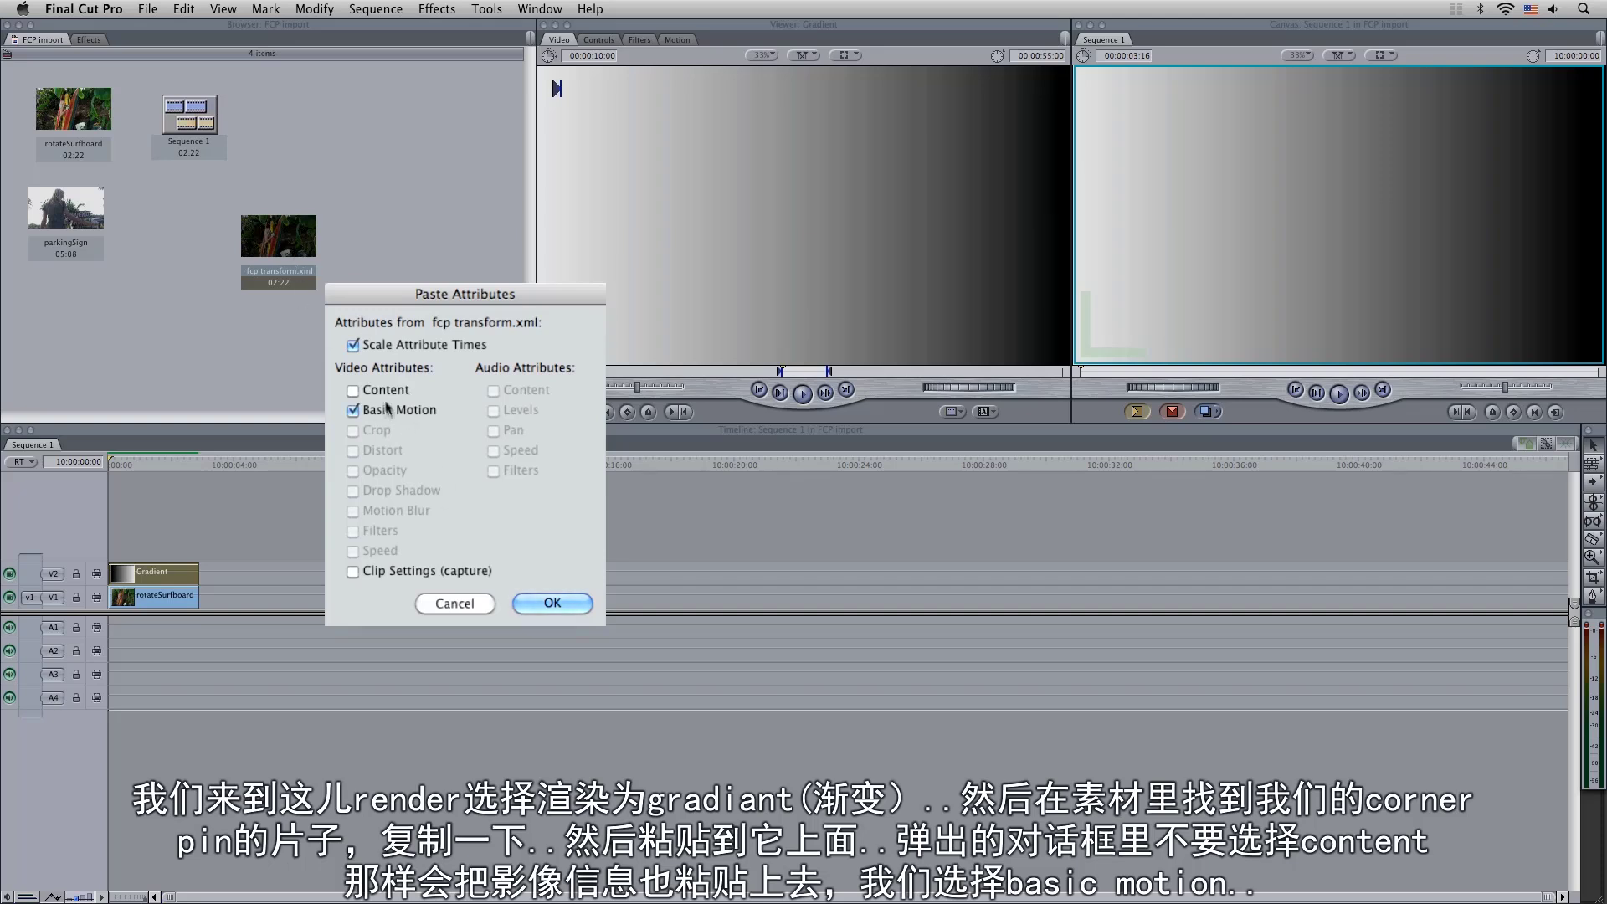
pyautogui.click(553, 603)
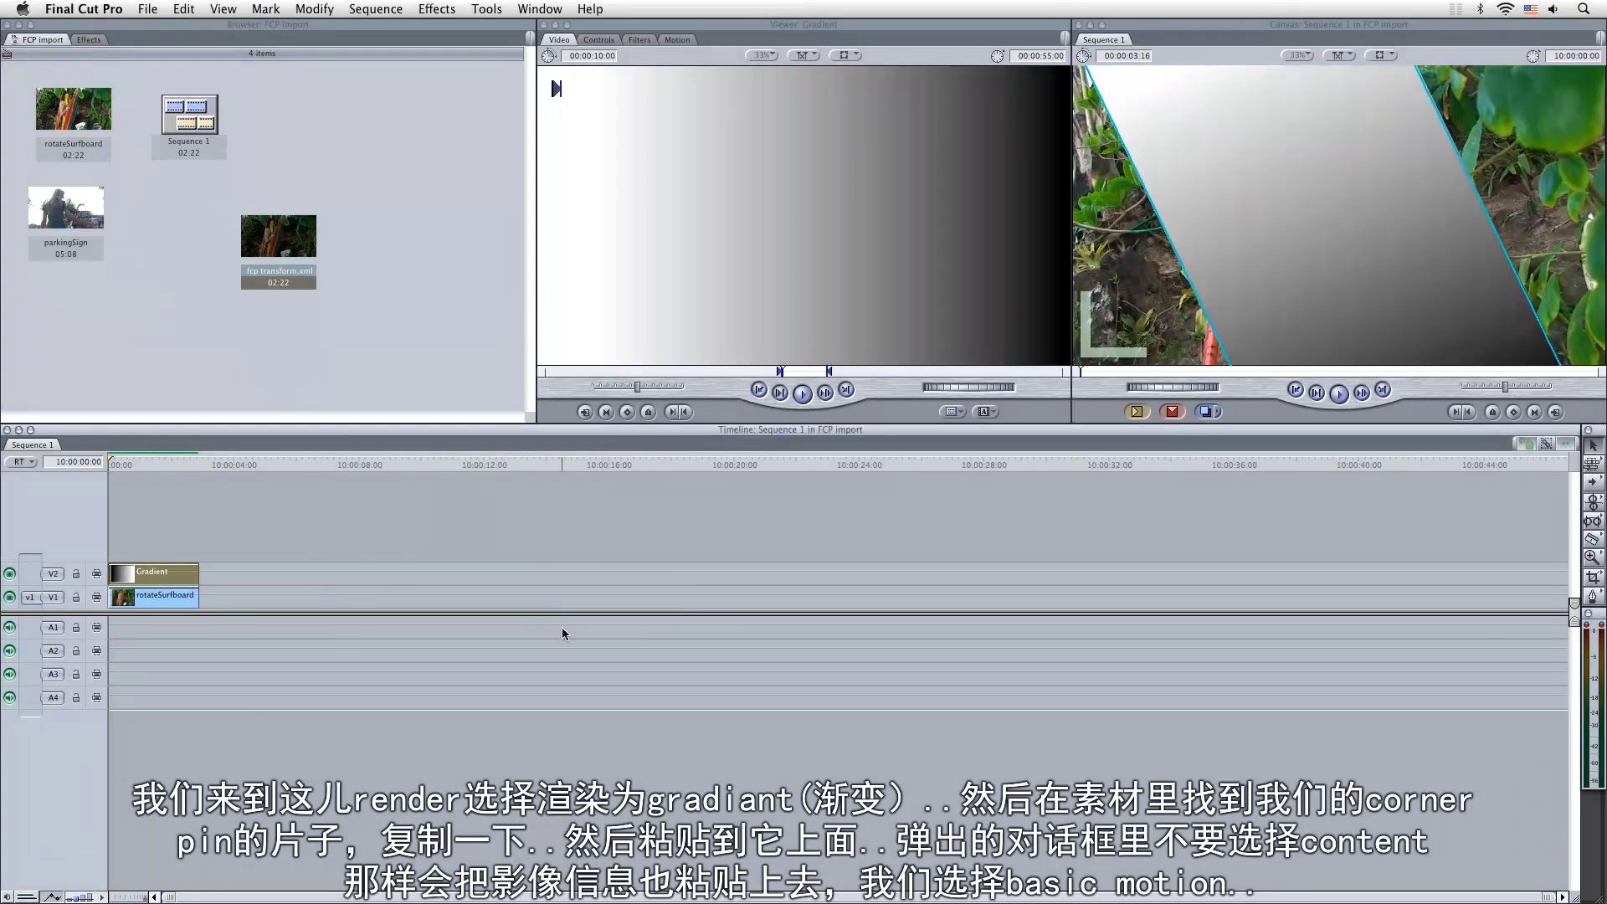
# Play Sequence 1 from its start to check the gradient's motion over the surfboard footage
pyautogui.moveTo(113, 460); pyautogui.dragTo(79, 474)
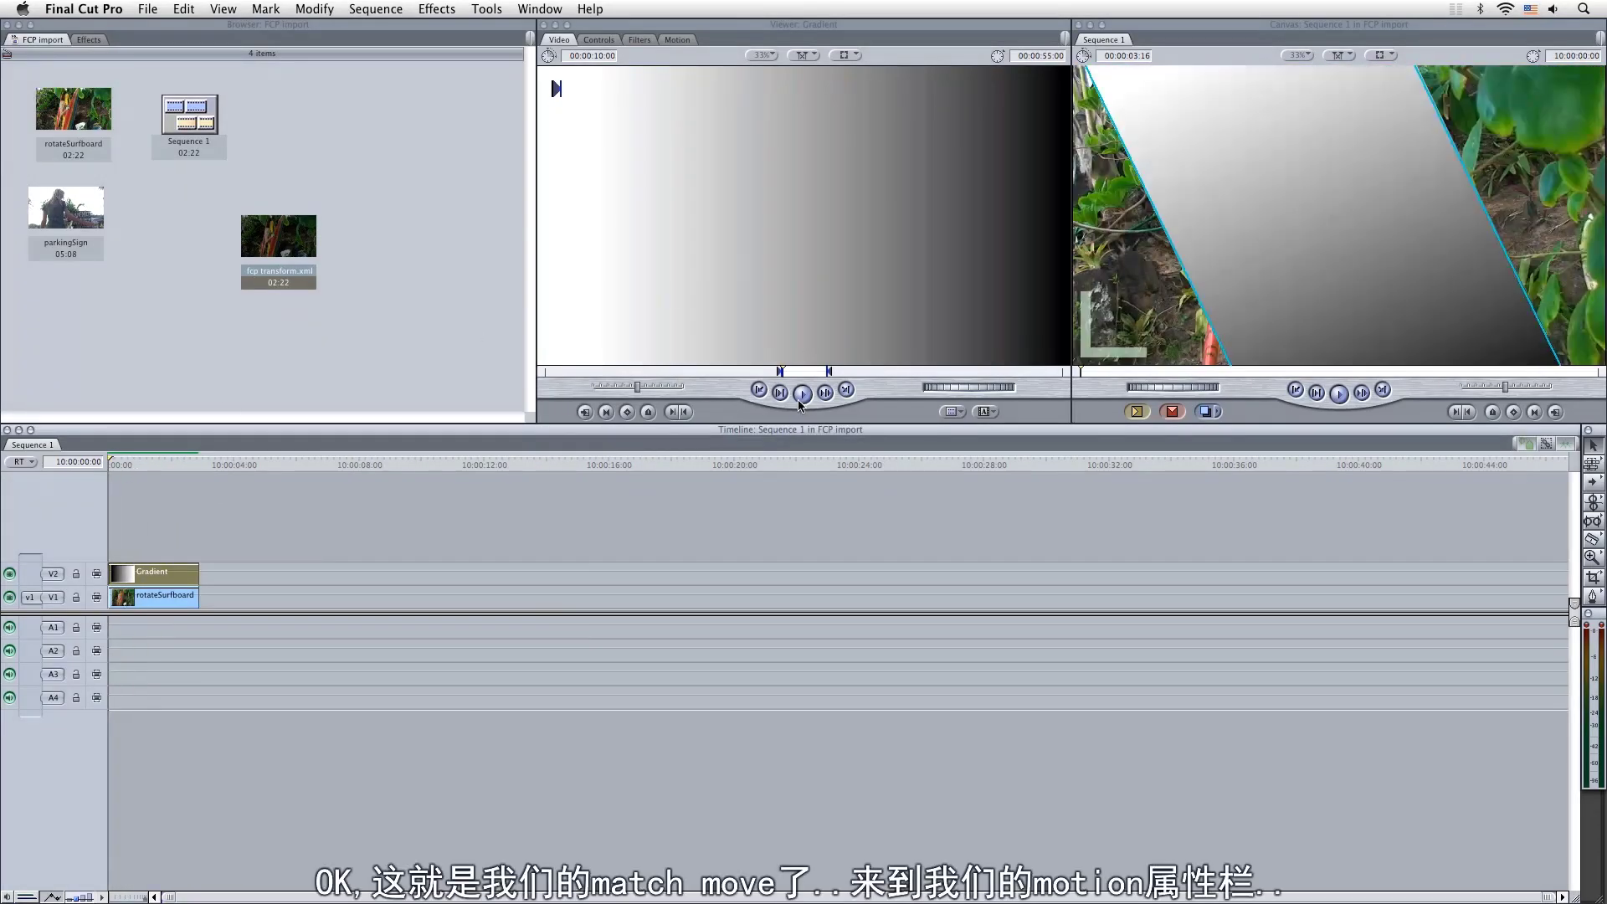
pyautogui.click(1340, 393)
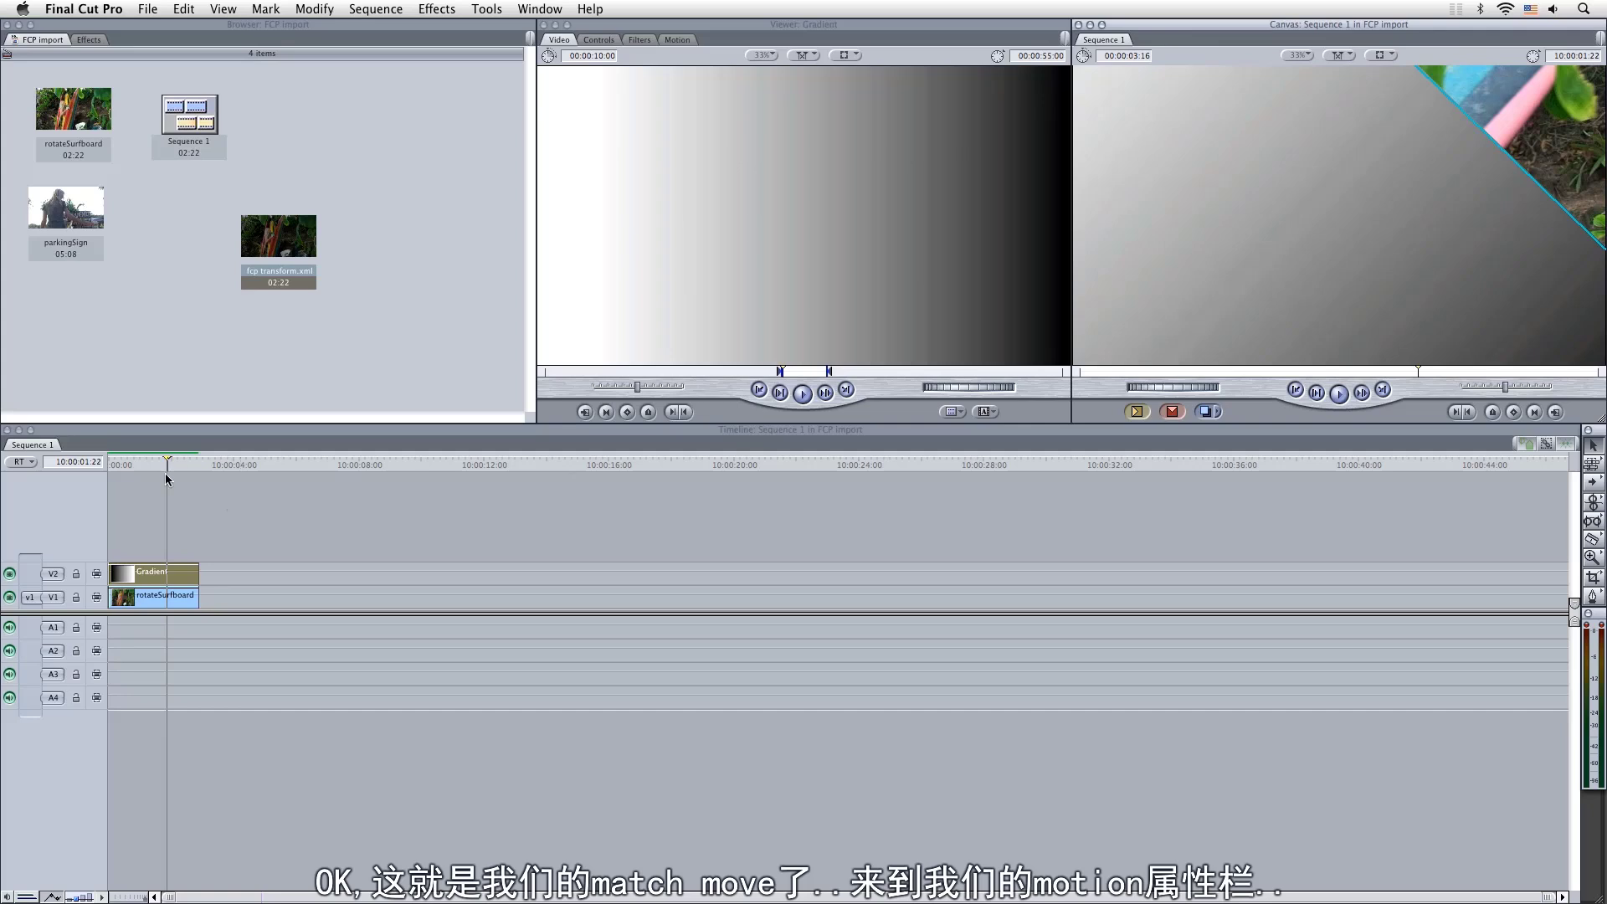
pyautogui.click(139, 466)
# Open the Gradient clip's Motion settings in the Viewer and return the playhead to its first keyframe
pyautogui.doubleClick(177, 574)
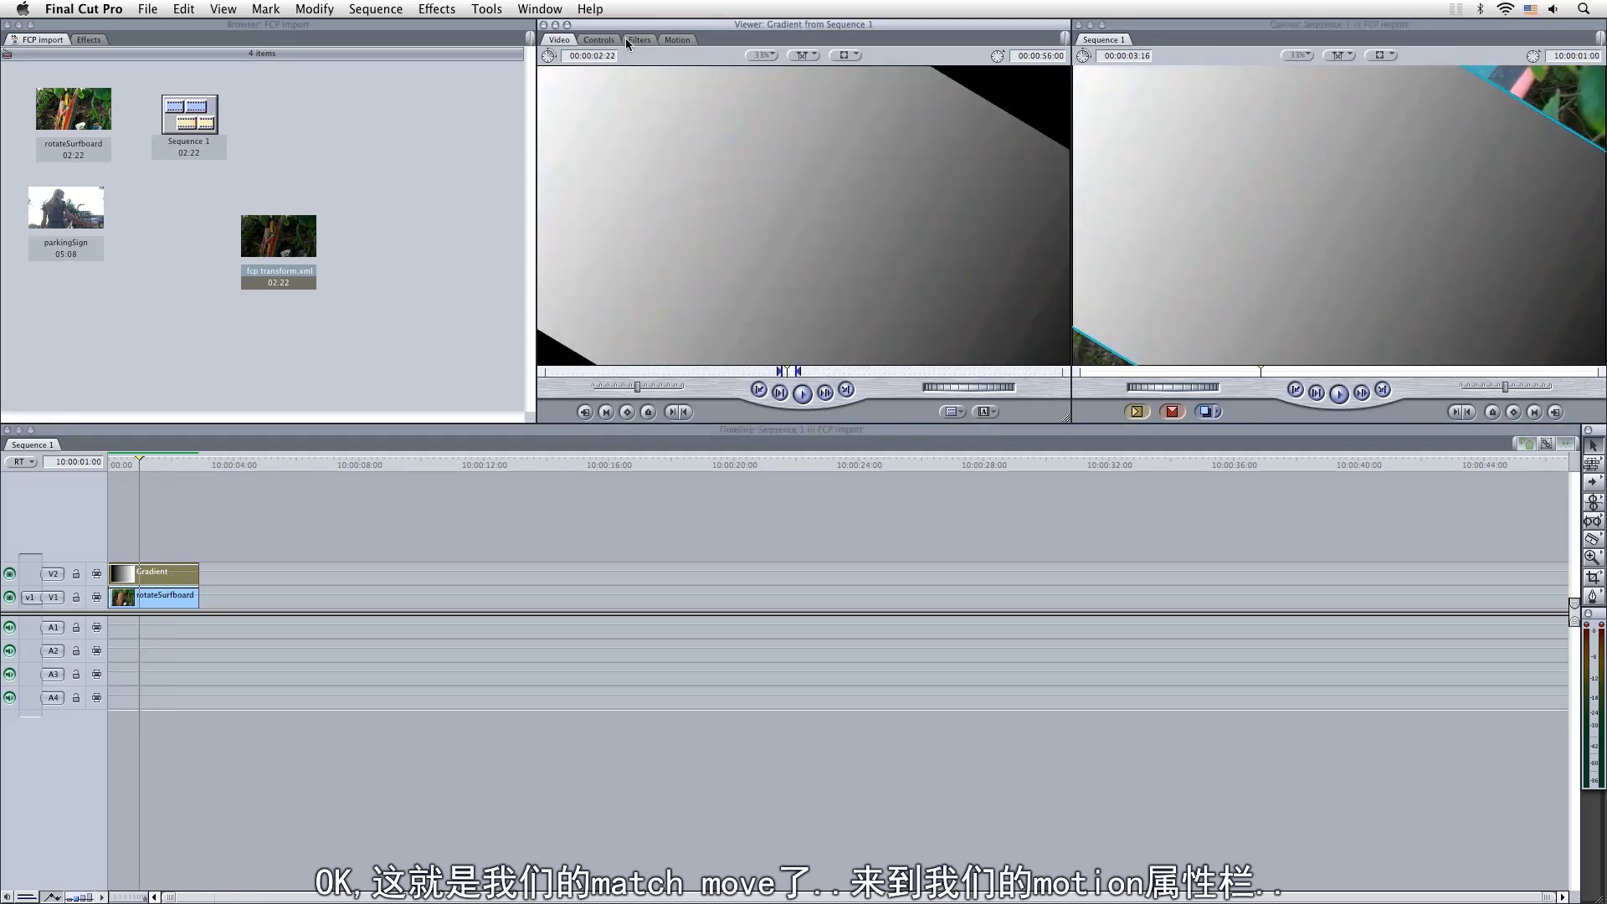
pyautogui.click(676, 39)
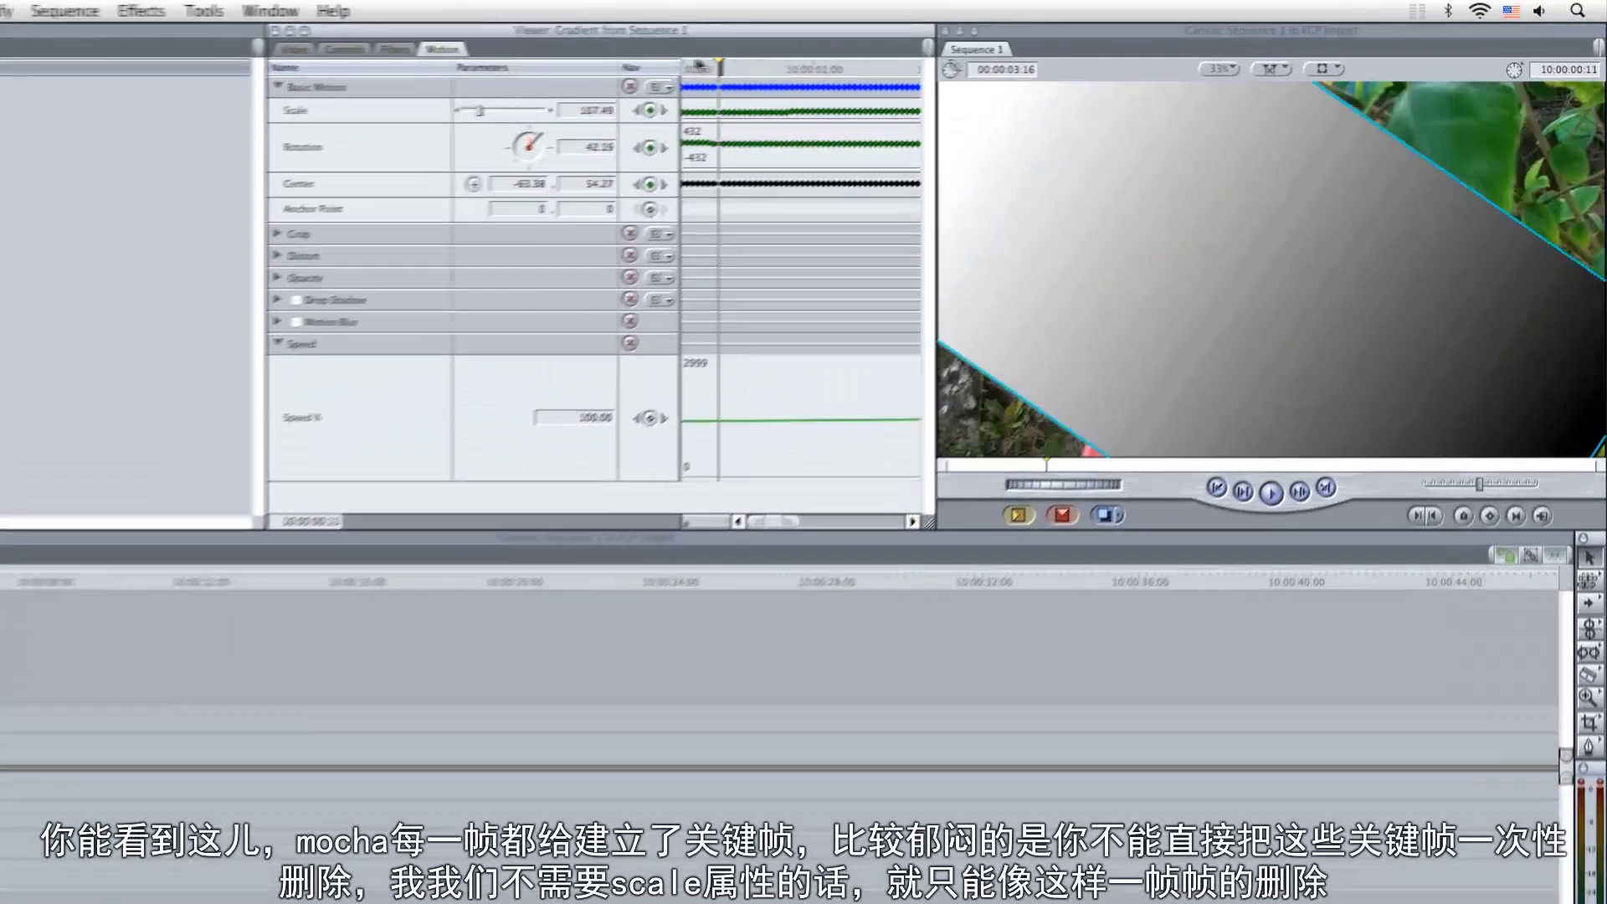
pyautogui.click(699, 67)
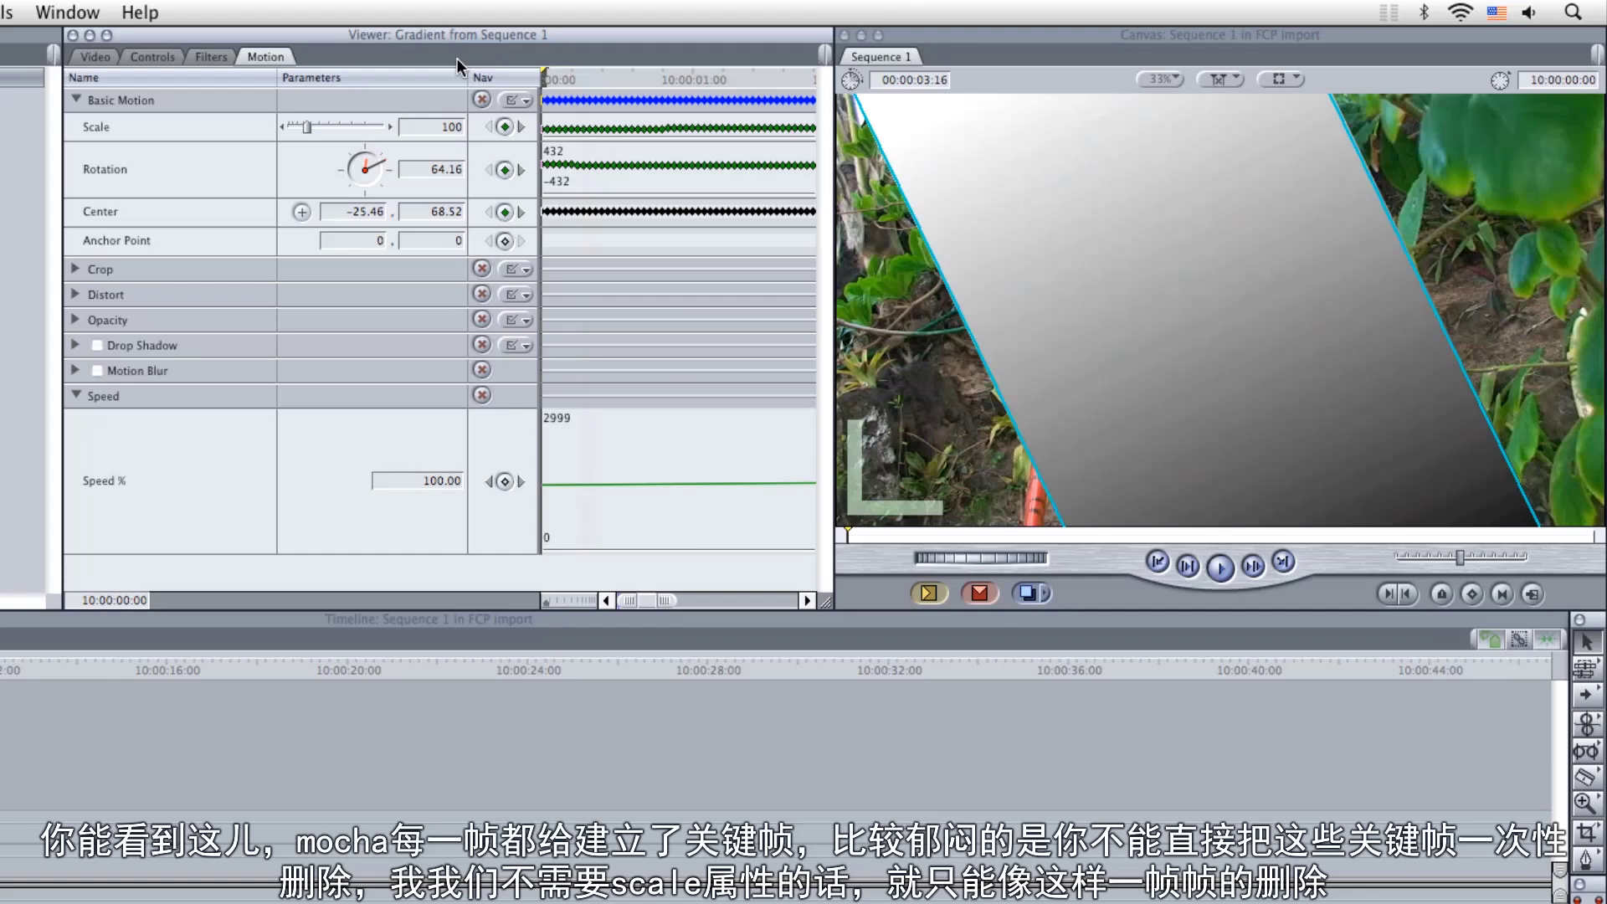
pyautogui.moveTo(548, 65); pyautogui.dragTo(496, 84)
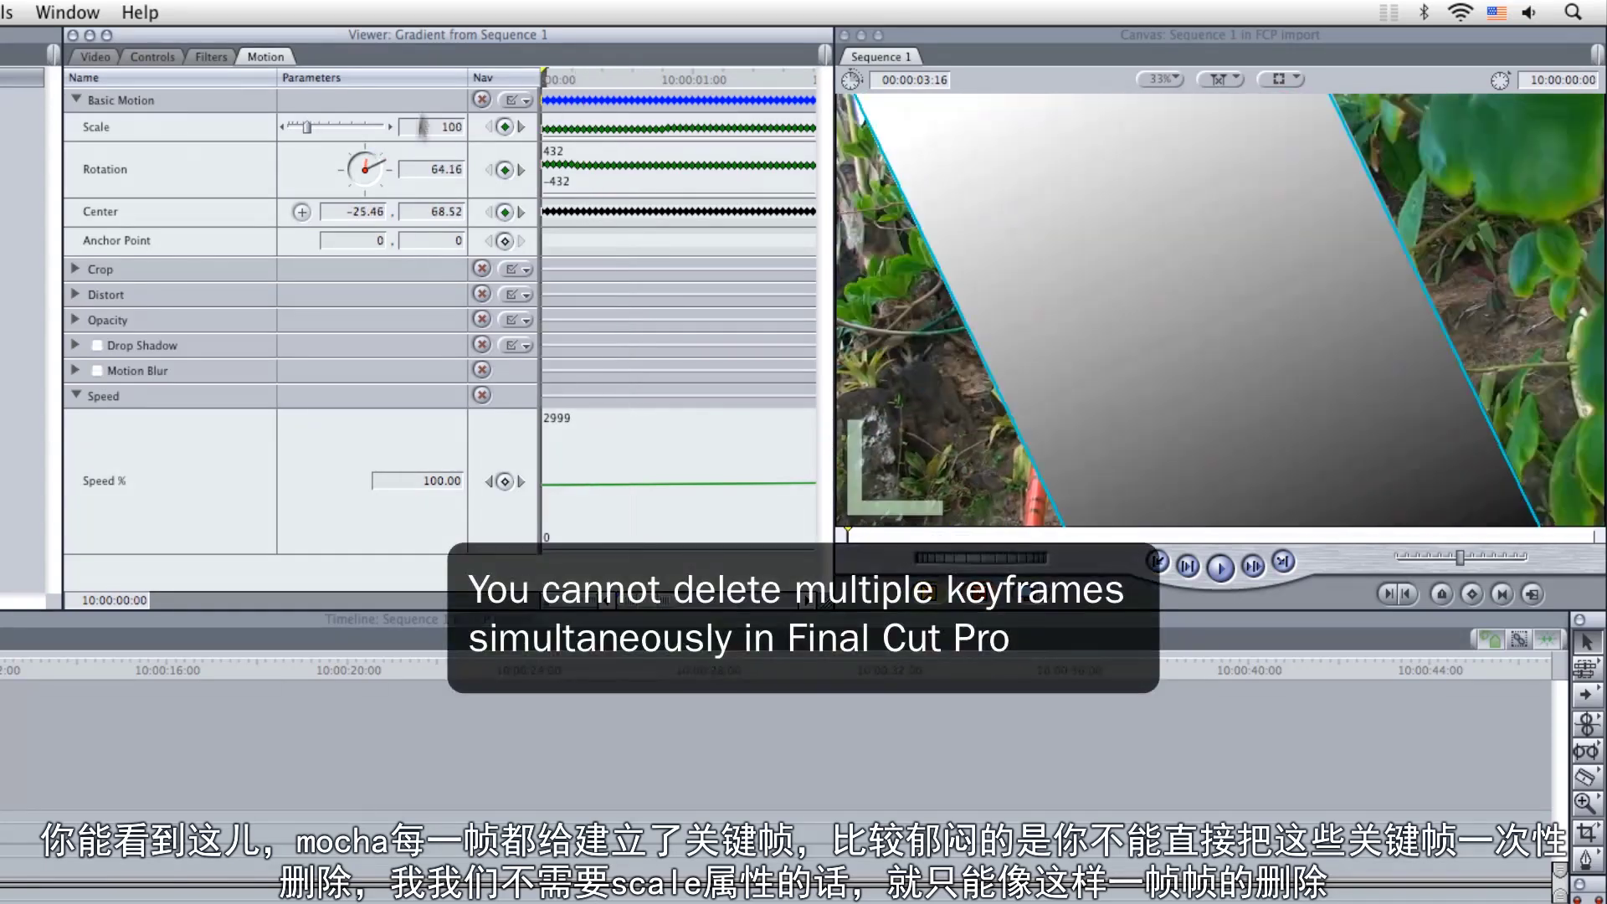
# Delete the Gradient clip's Scale keyframes one by one from frame 00 through frame 13, and return the playhead to the sequence start
pyautogui.click(504, 126)
pyautogui.click(520, 128)
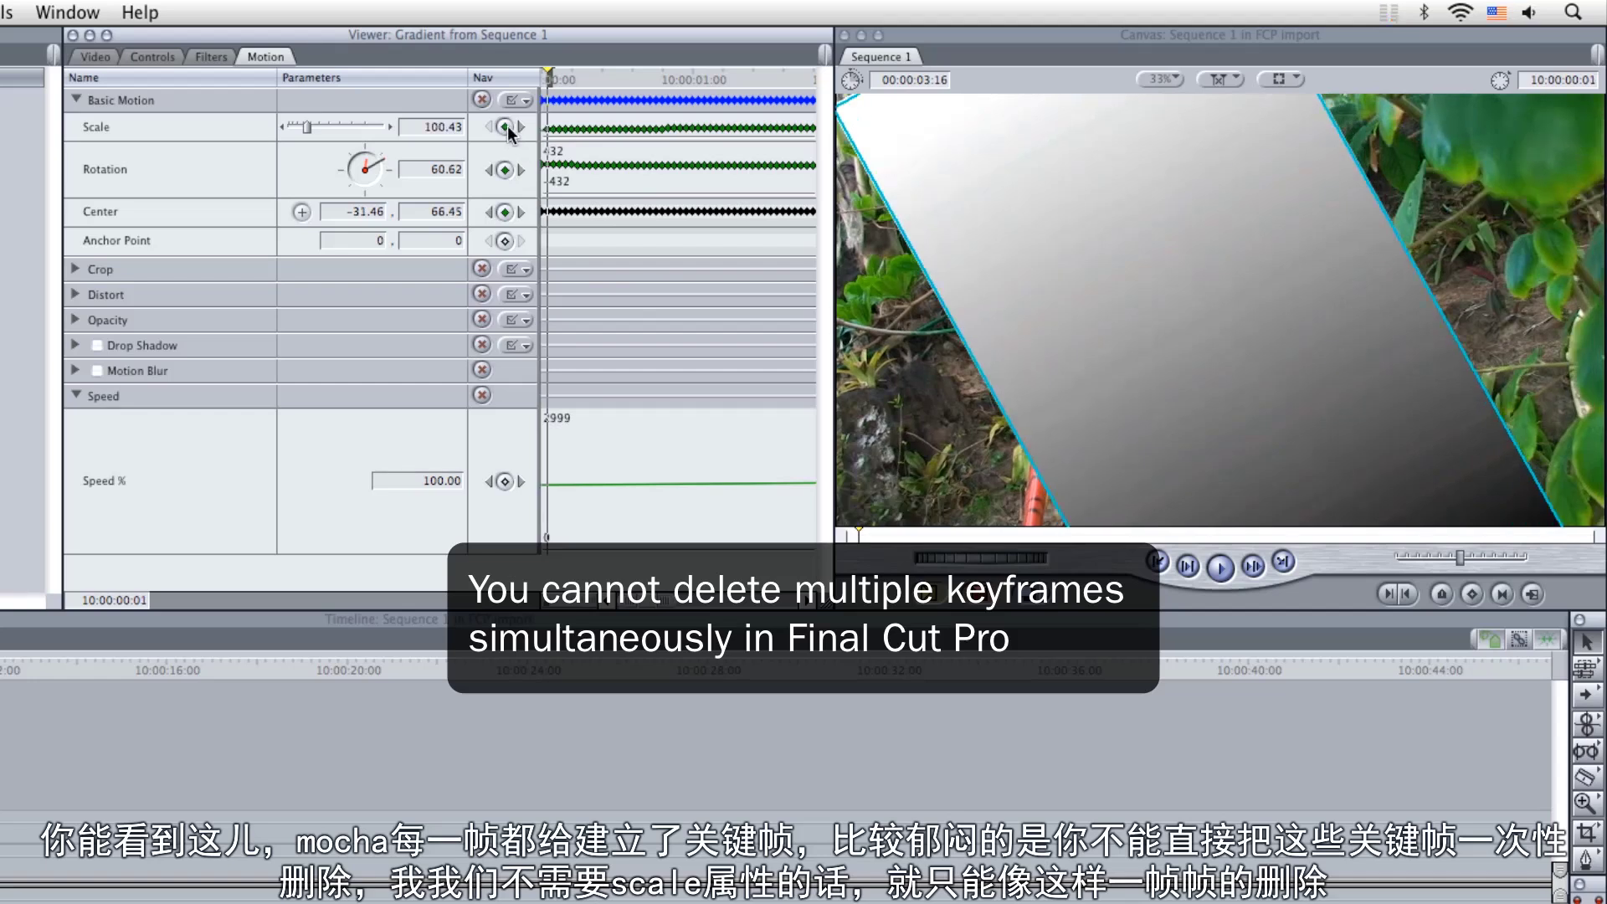
pyautogui.click(521, 127)
pyautogui.click(521, 127)
pyautogui.click(520, 127)
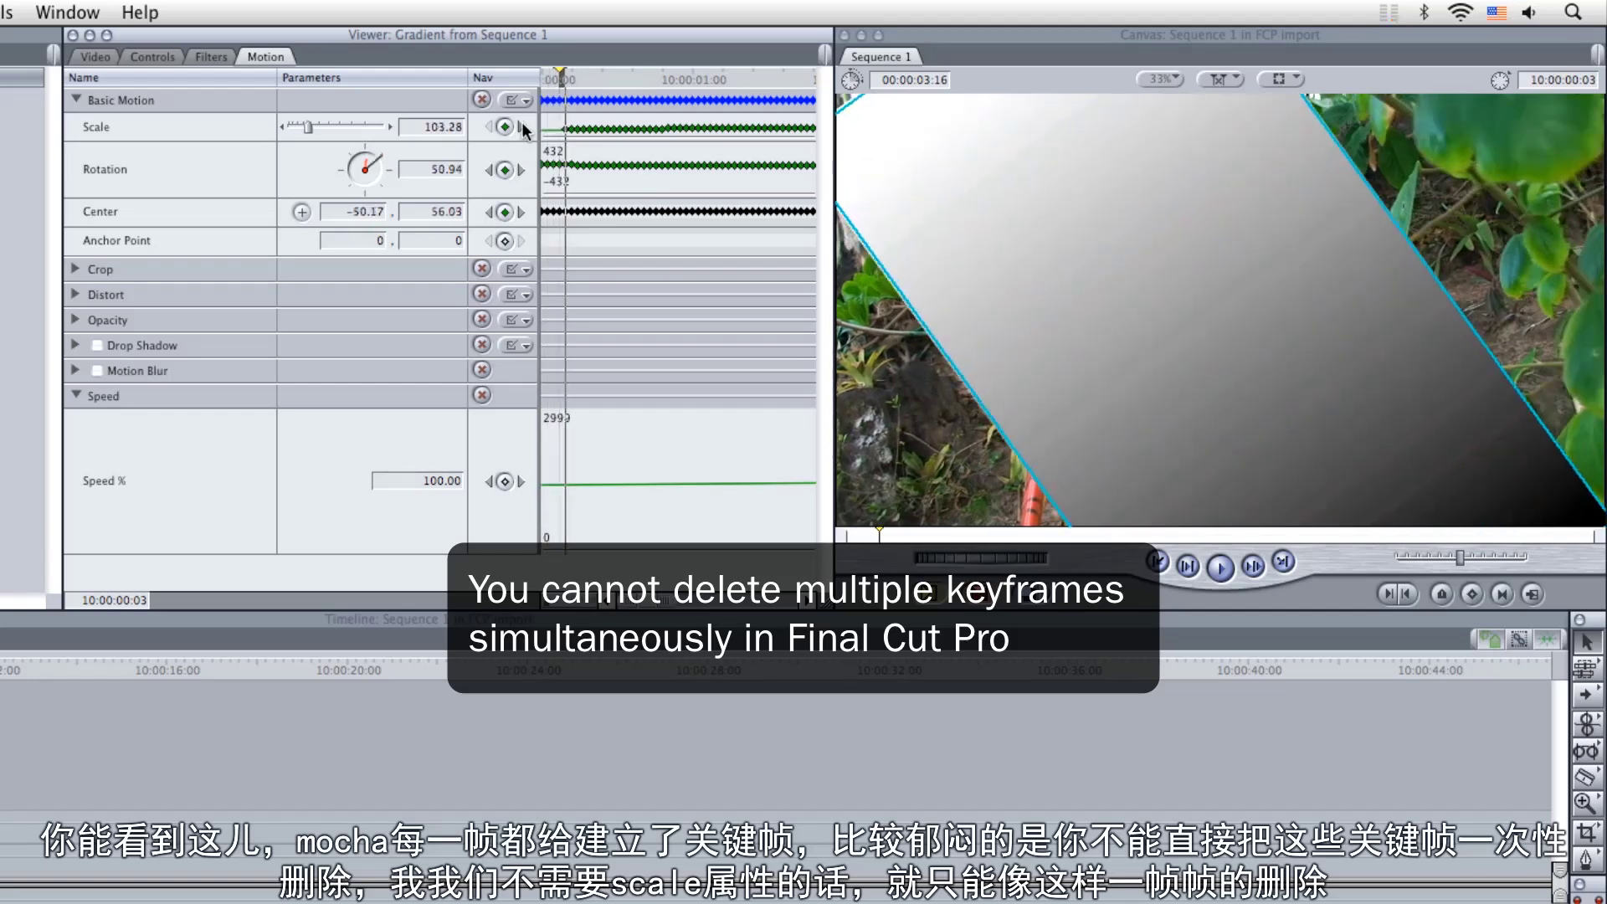
pyautogui.click(504, 127)
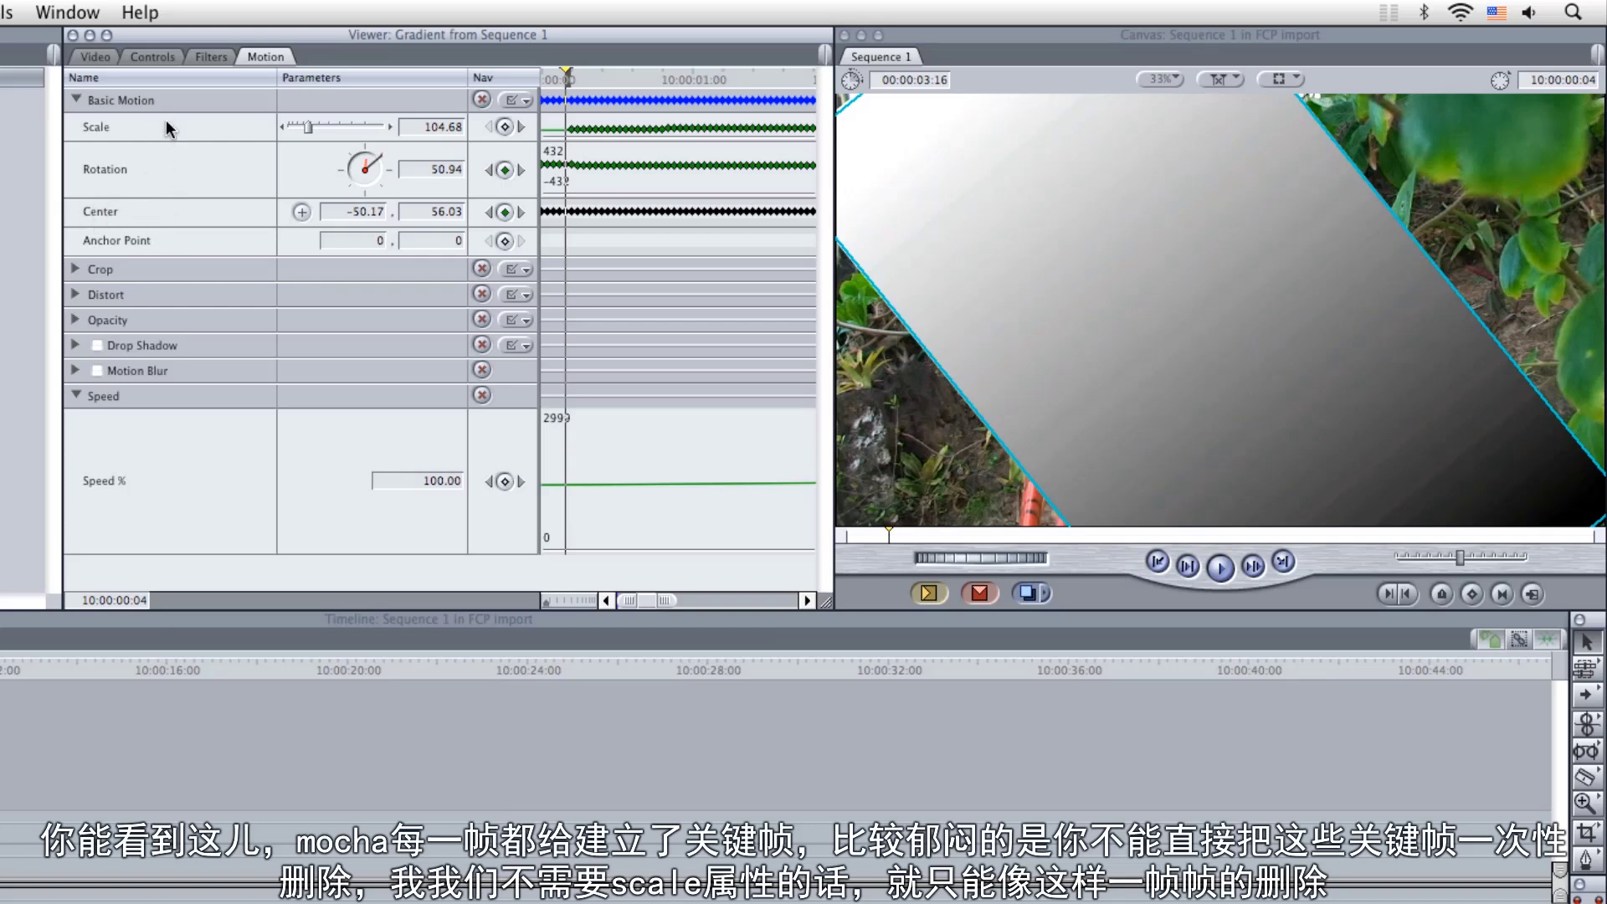
pyautogui.click(520, 126)
pyautogui.click(505, 126)
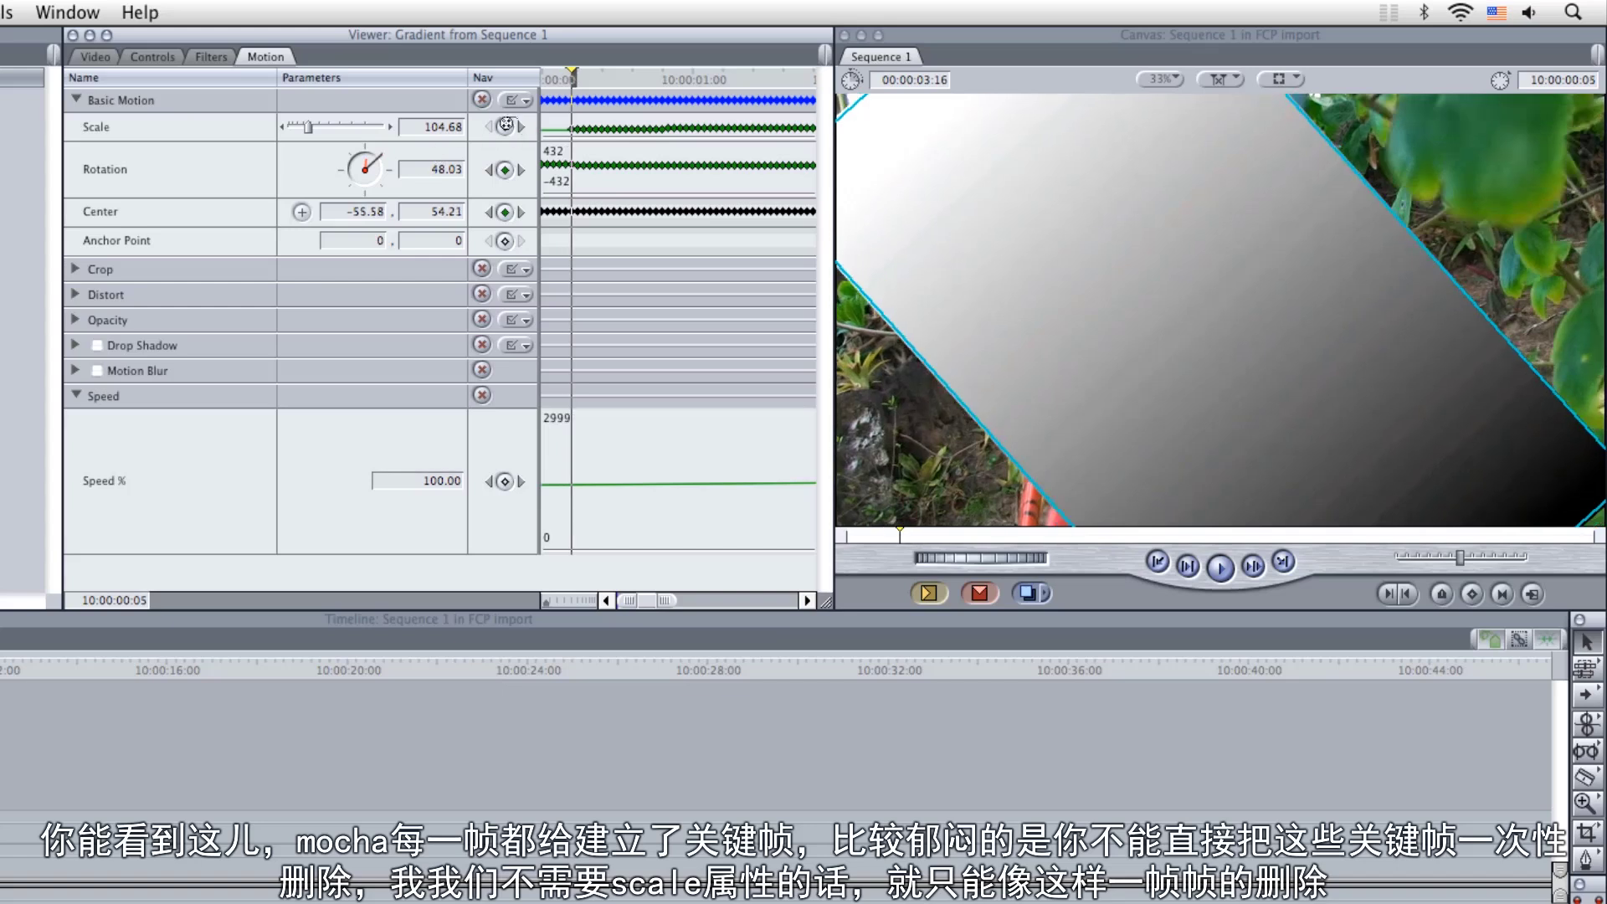
pyautogui.click(520, 126)
pyautogui.click(505, 126)
pyautogui.click(521, 126)
pyautogui.click(505, 126)
pyautogui.click(520, 127)
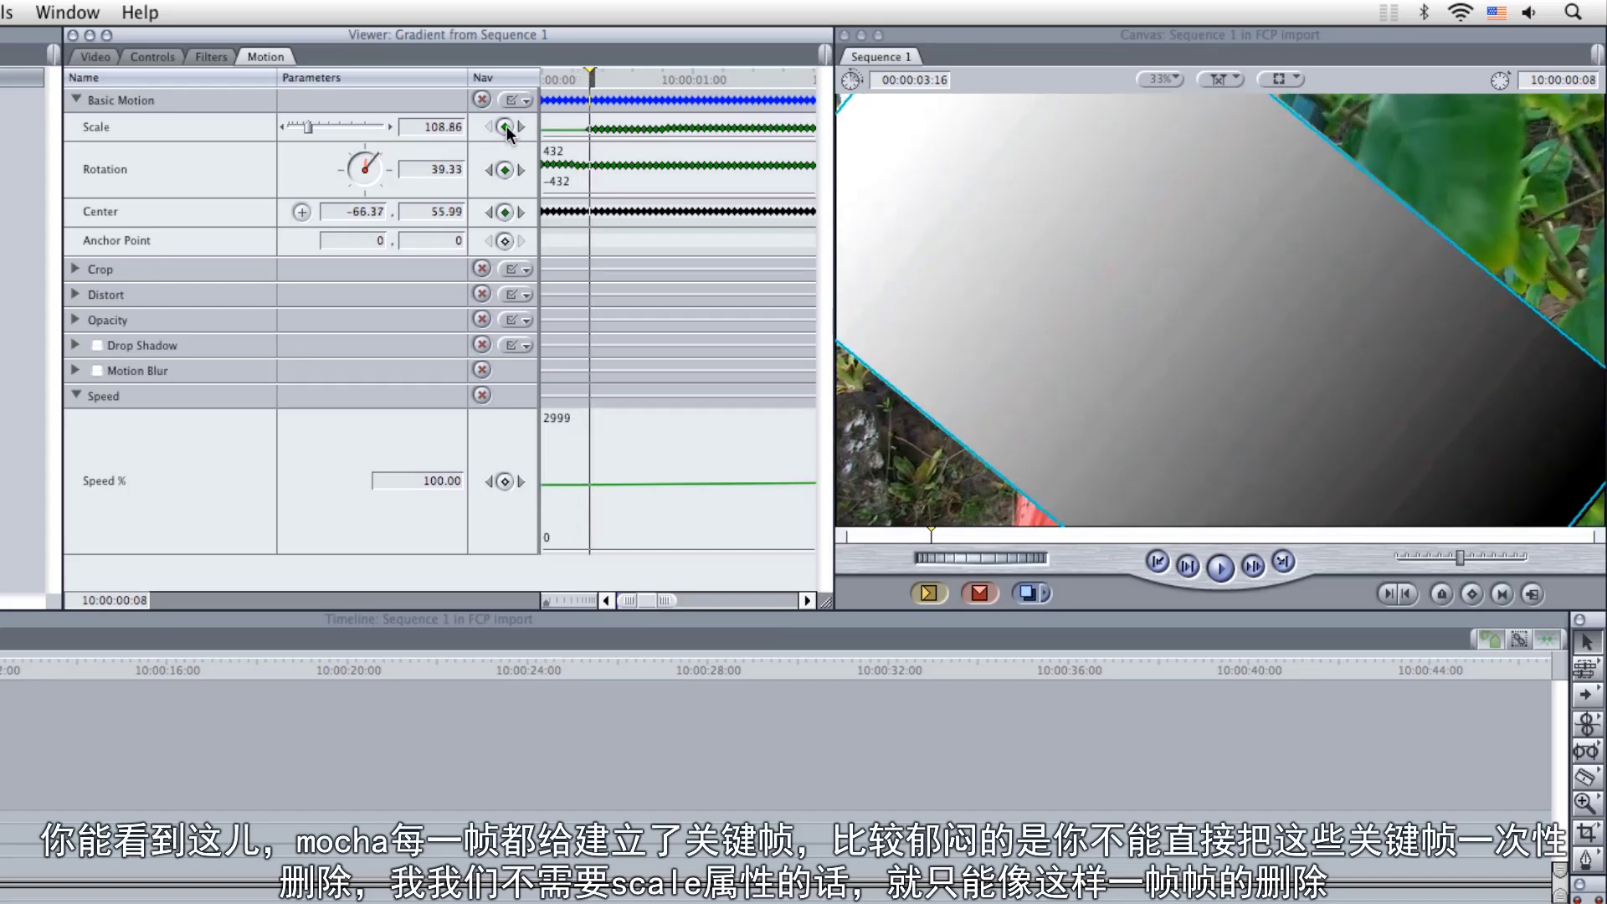
pyautogui.click(505, 127)
pyautogui.click(520, 126)
pyautogui.click(505, 126)
pyautogui.click(521, 127)
pyautogui.click(504, 127)
pyautogui.click(521, 127)
pyautogui.click(505, 127)
pyautogui.click(521, 126)
pyautogui.click(505, 126)
pyautogui.click(521, 127)
pyautogui.click(505, 126)
pyautogui.click(521, 127)
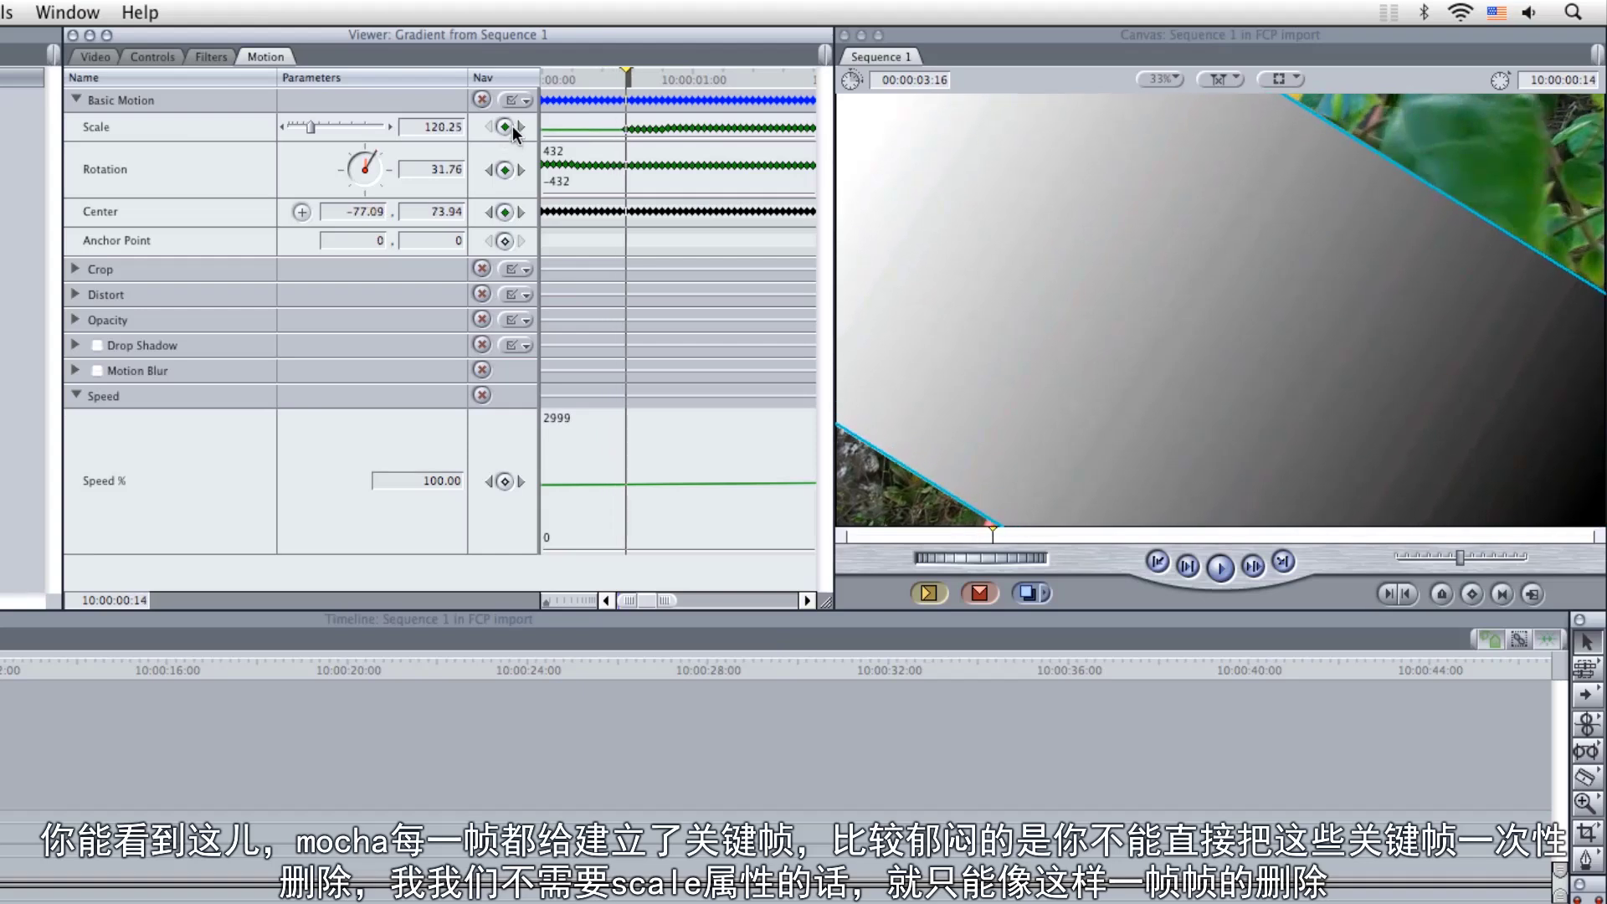
pyautogui.press('Home')
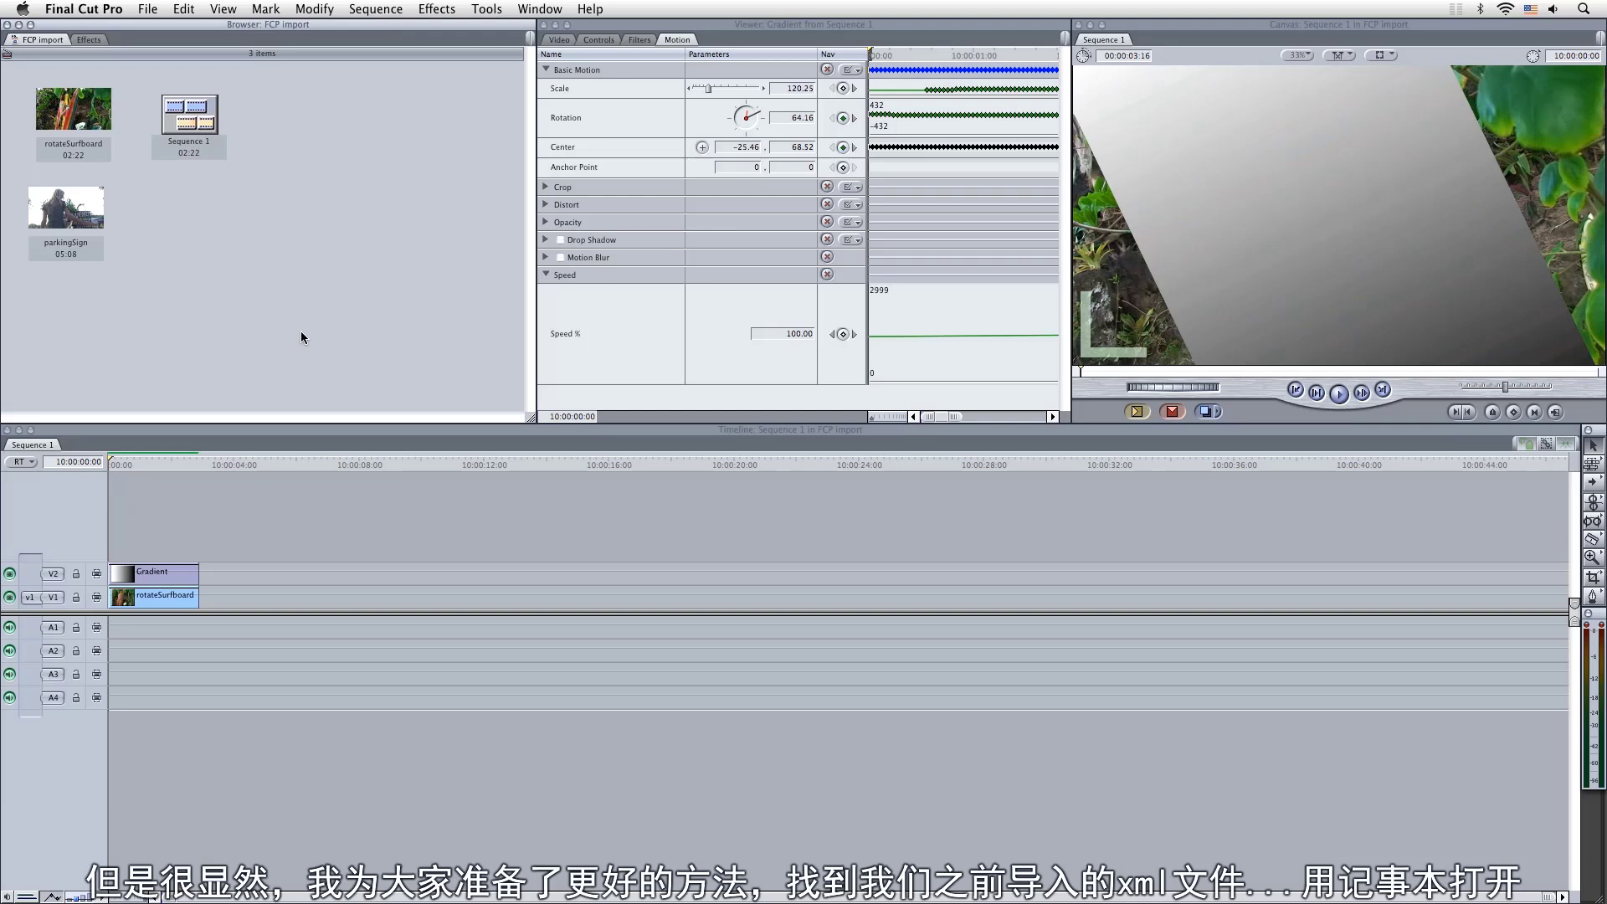
# Switch to the exported data folder, open board track - fcp transform.xml in TextEdit and enlarge its window
pyautogui.press('super+Tab')
pyautogui.rightClick(1031, 232)
pyautogui.click(1042, 243)
pyautogui.moveTo(596, 421); pyautogui.dragTo(1238, 892)
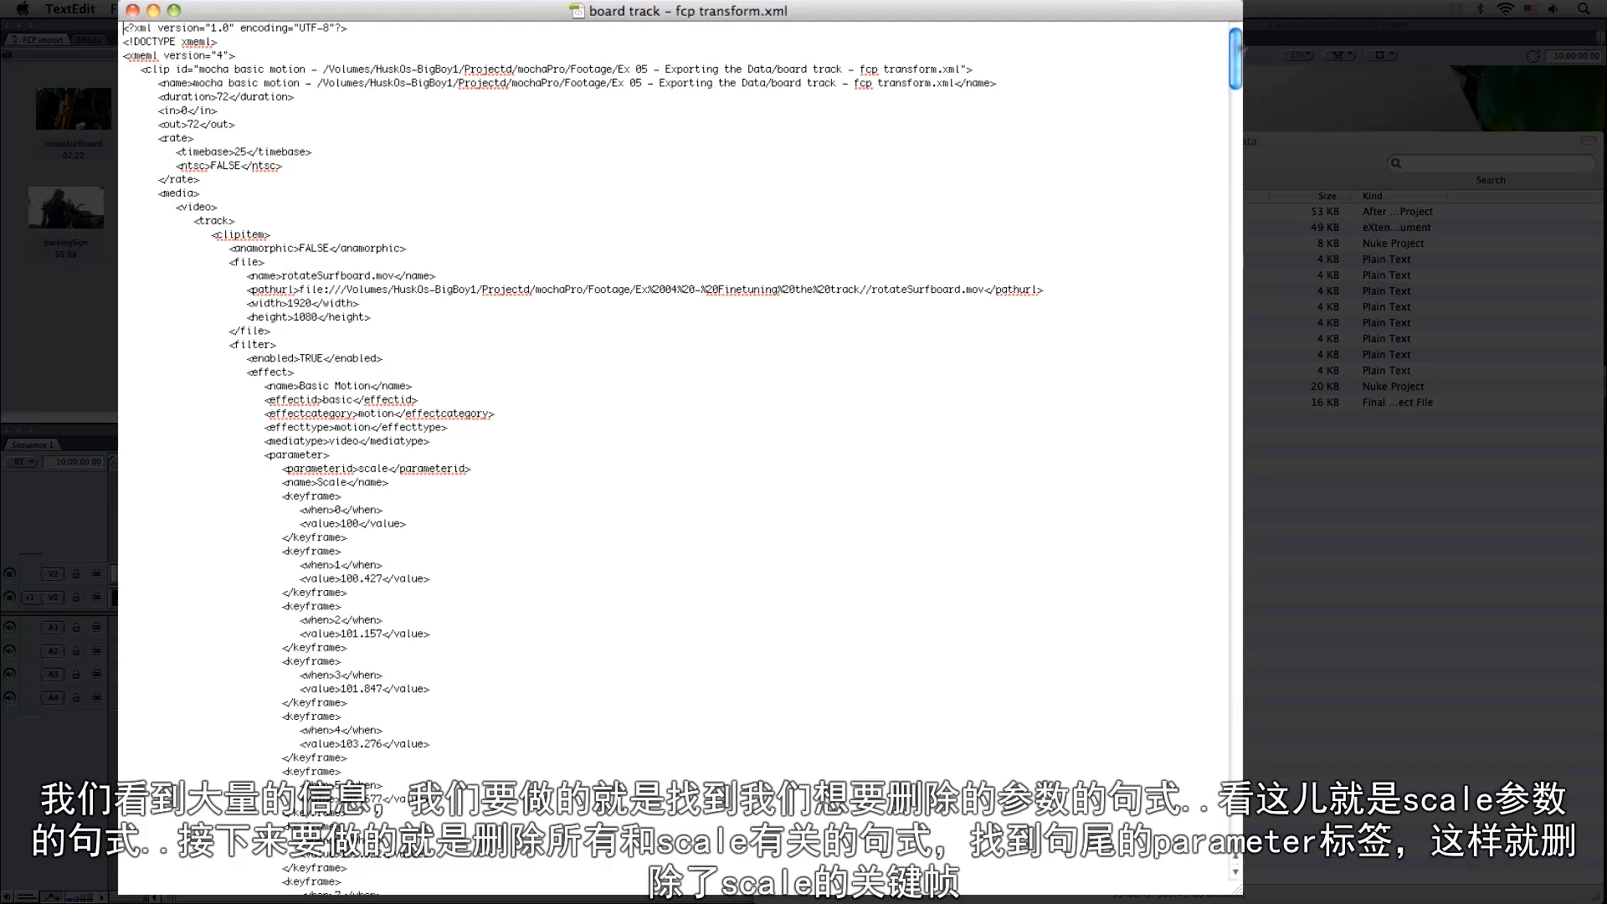
# Find "scale" in the XML and delete the entire scale parameter block, from its opening to its closing parameter tag
pyautogui.moveTo(1231, 63); pyautogui.dragTo(1230, 74)
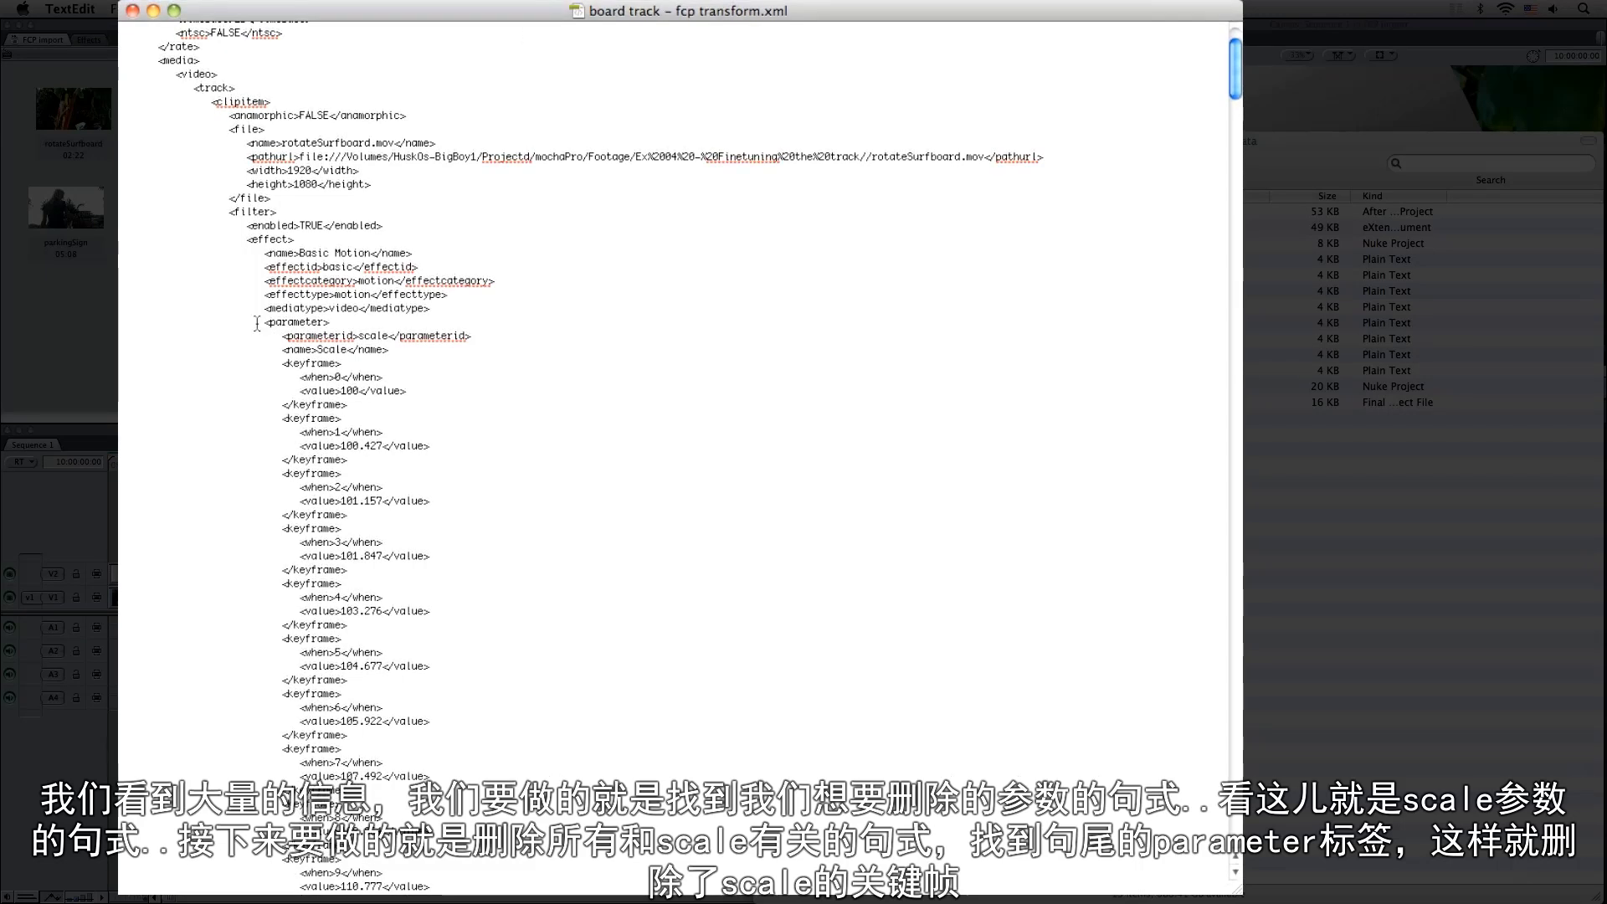
pyautogui.moveTo(267, 328); pyautogui.dragTo(392, 340)
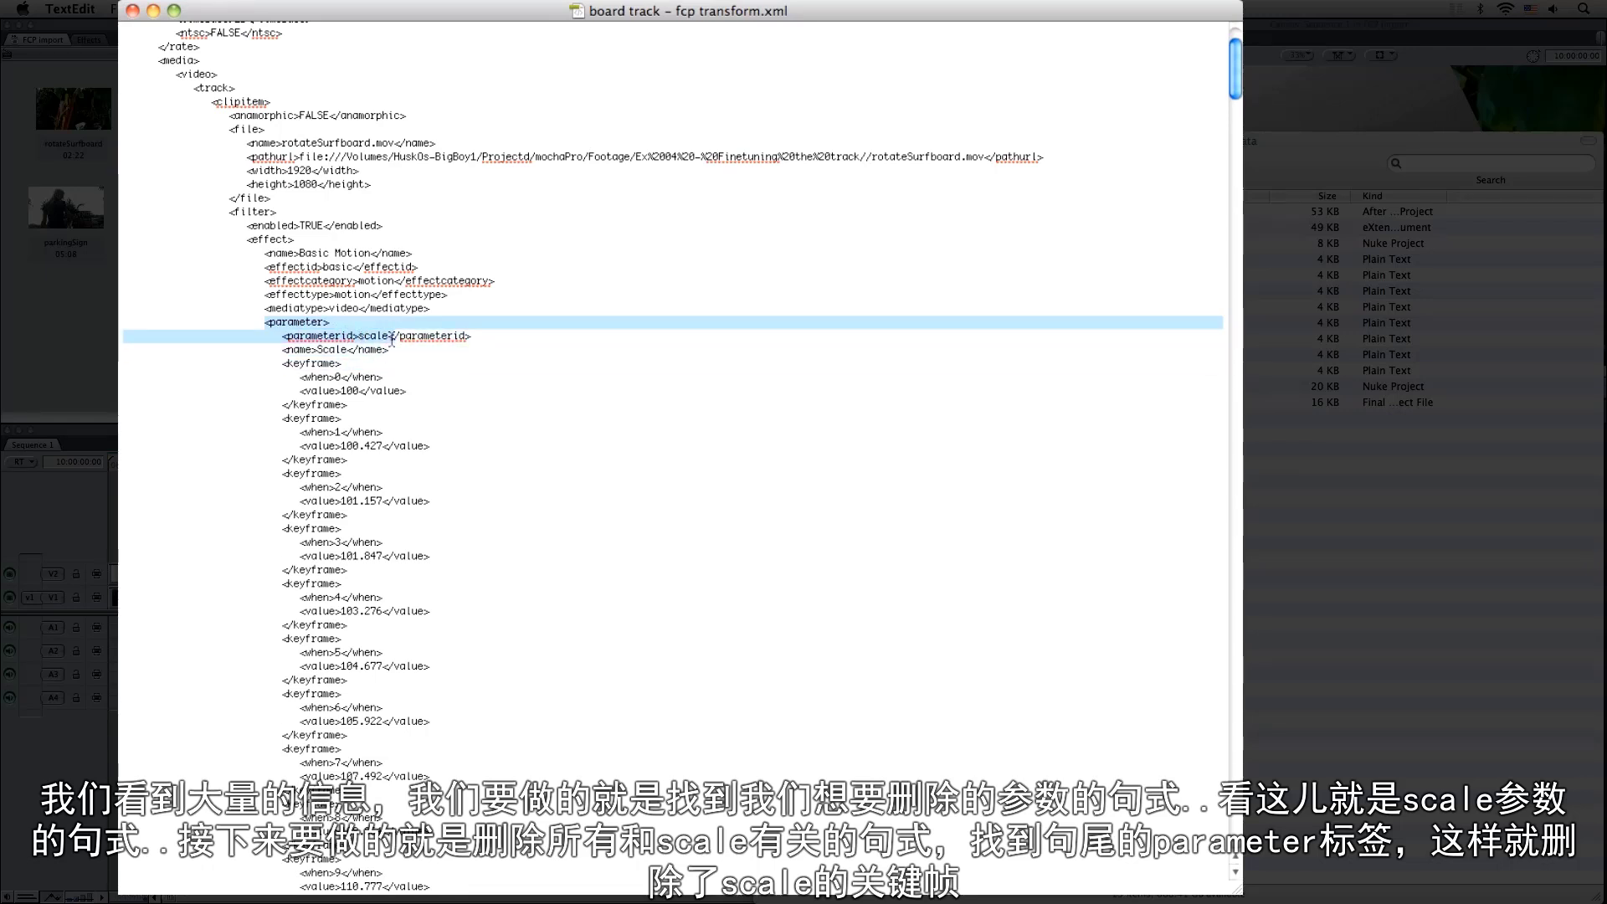
pyautogui.doubleClick(438, 374)
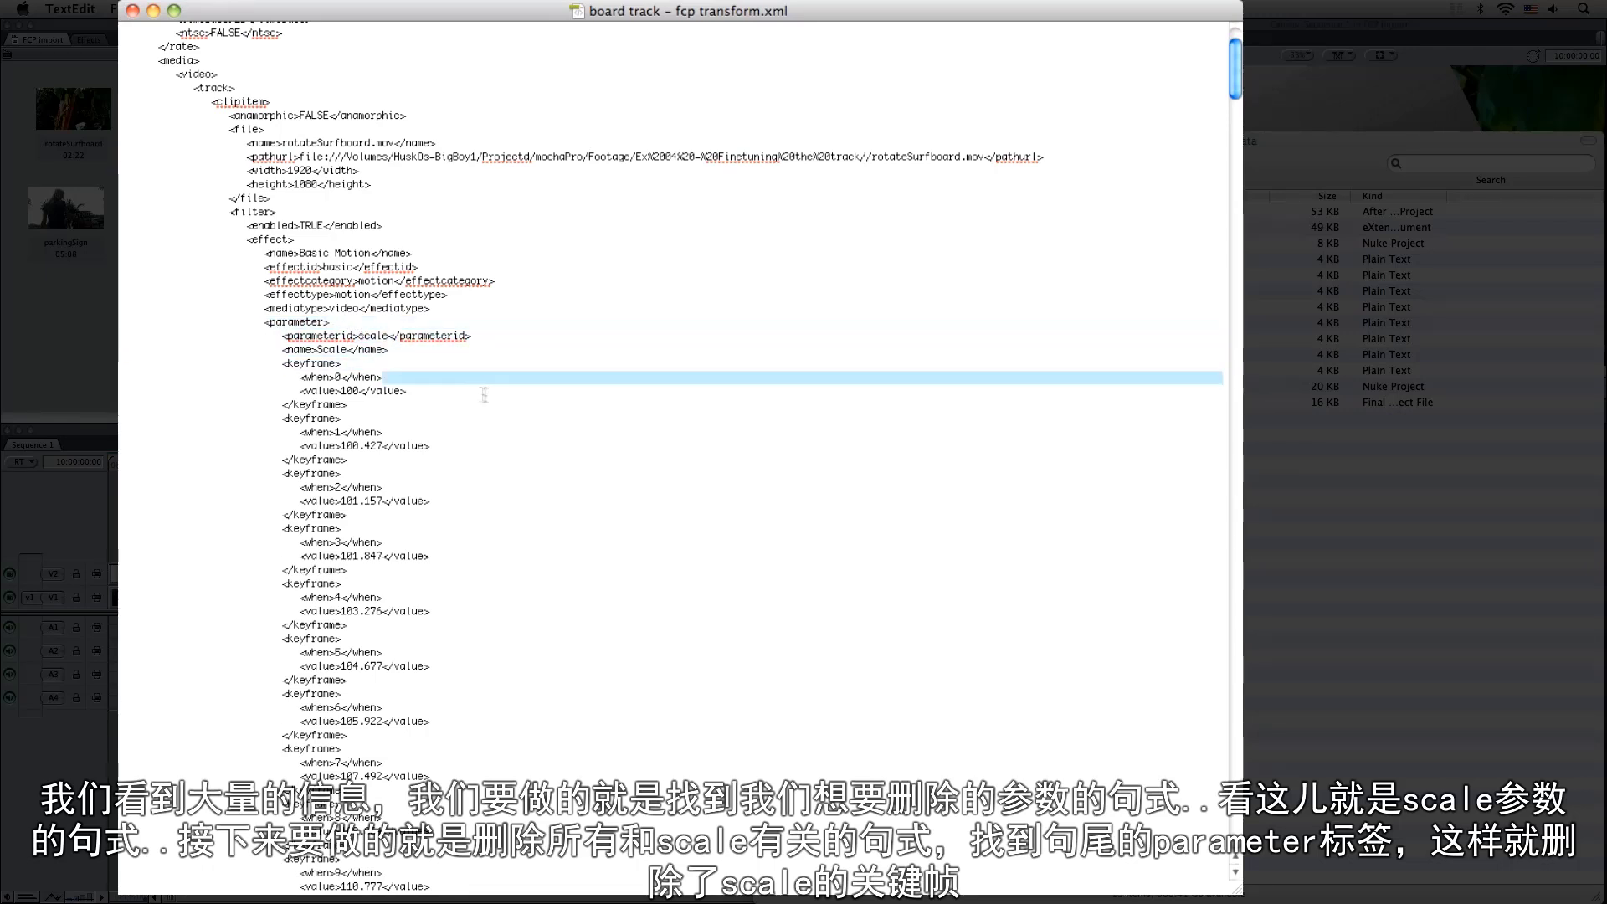
pyautogui.click(491, 281)
pyautogui.press('super+f')
pyautogui.write('scale')
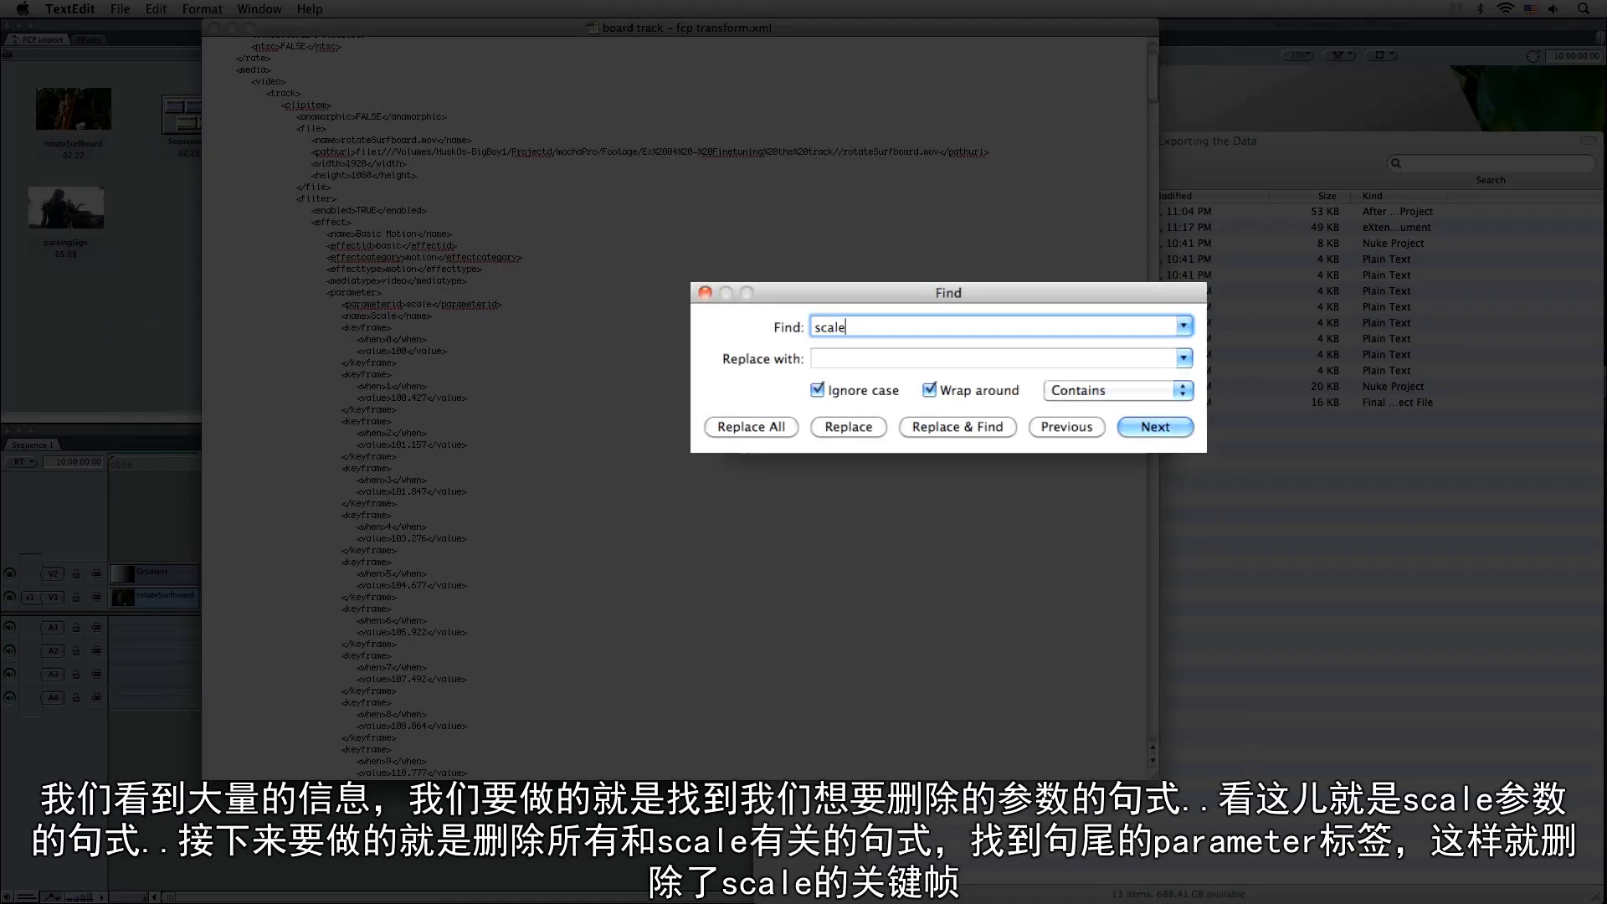
pyautogui.press('Return')
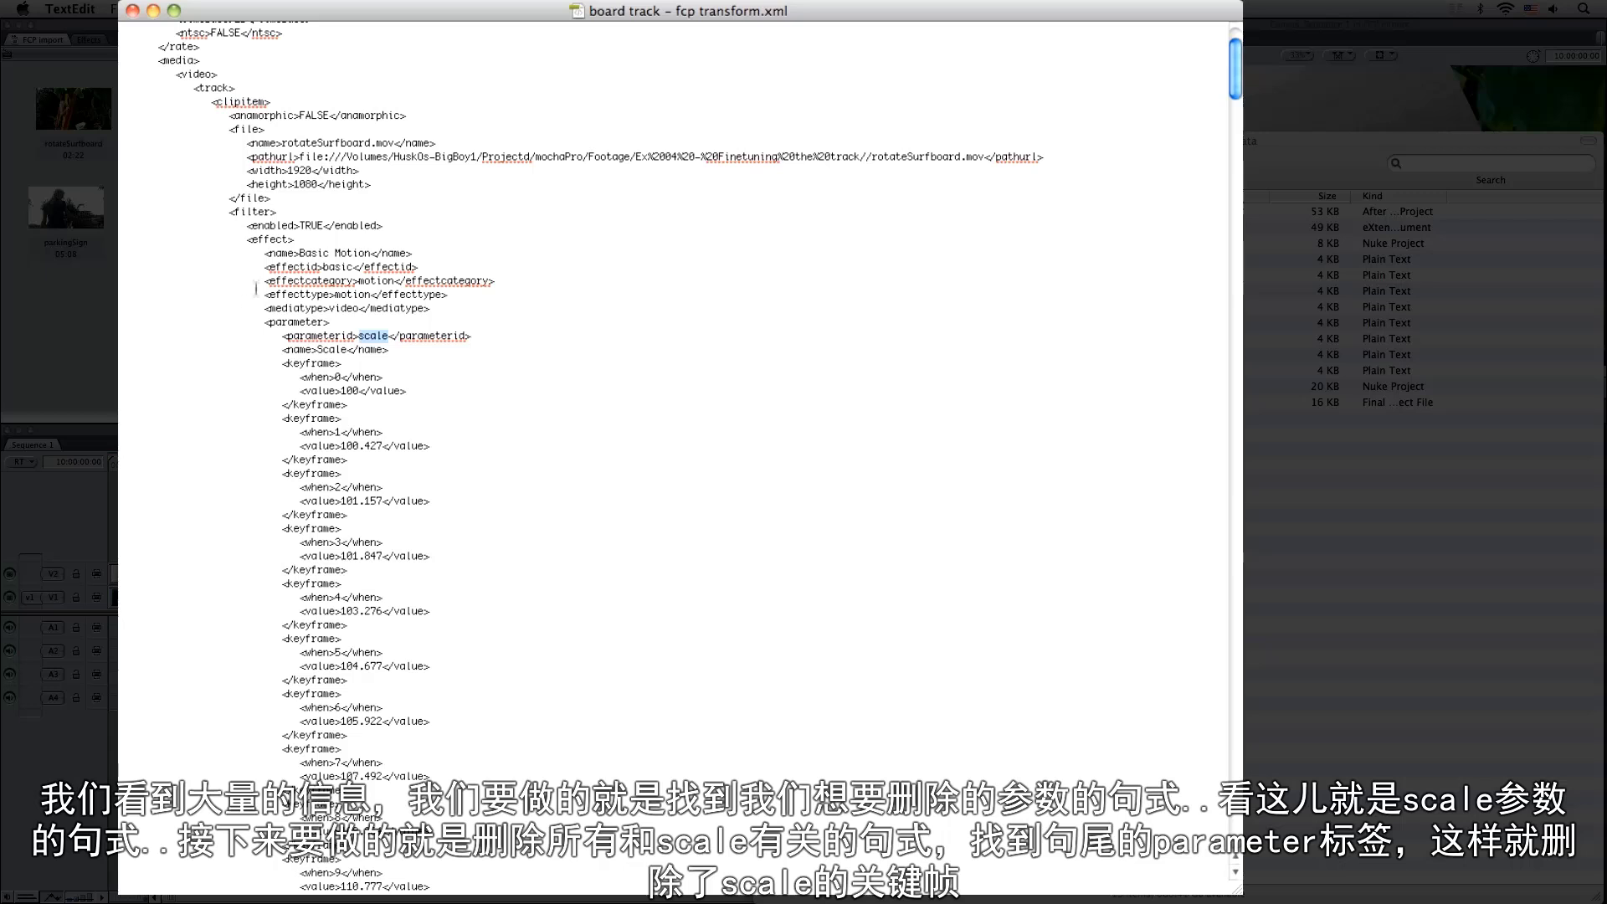
pyautogui.moveTo(258, 322); pyautogui.dragTo(369, 302)
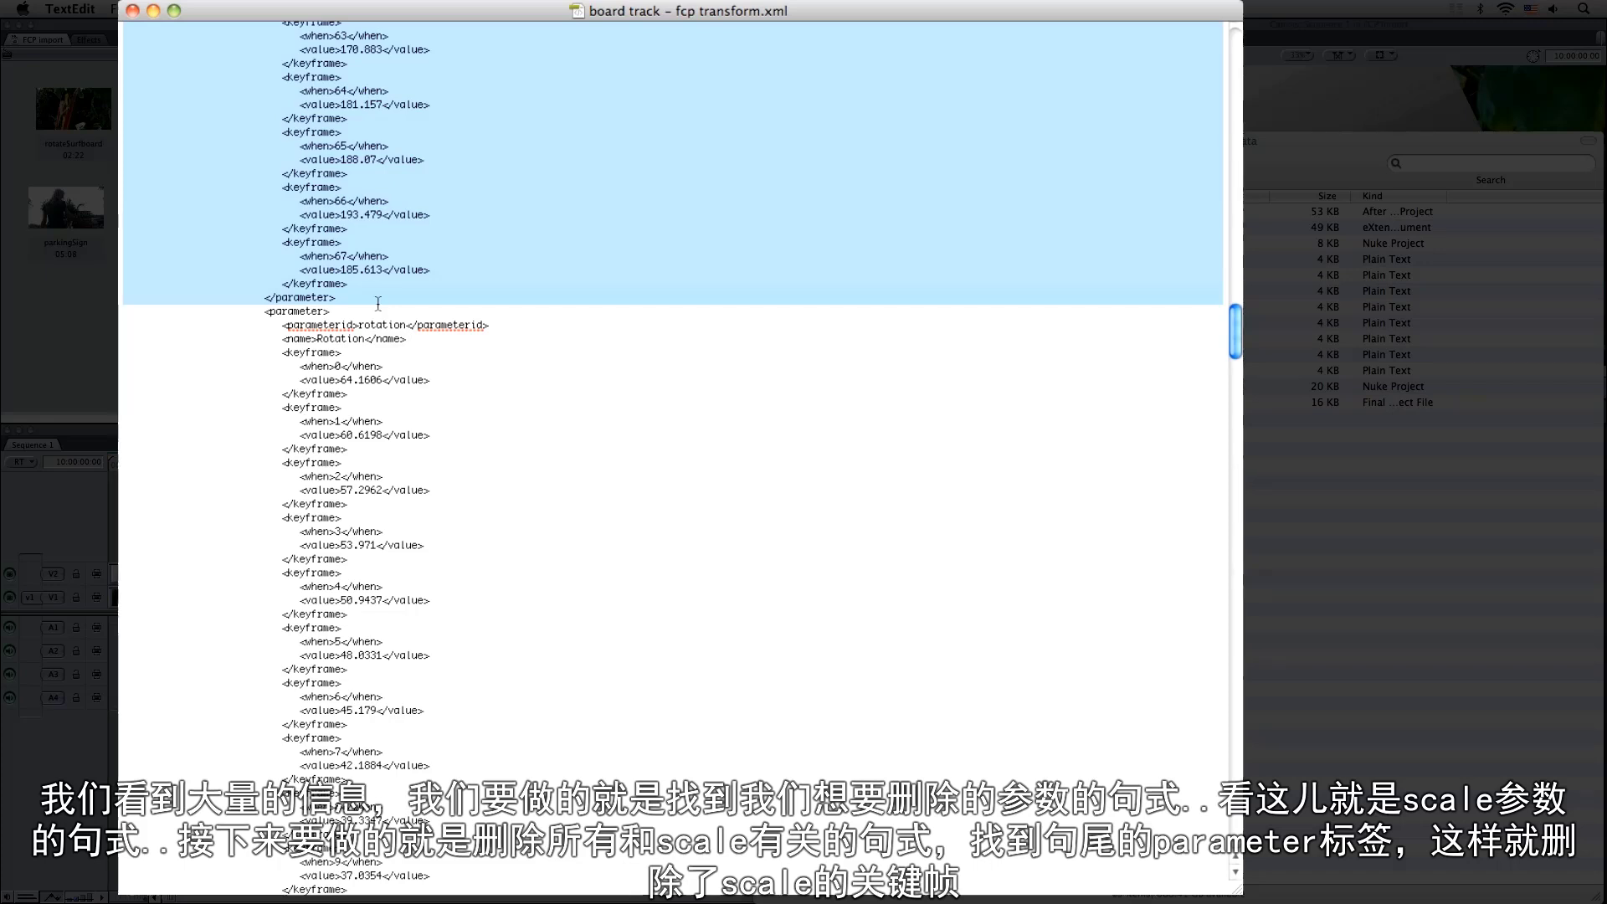
pyautogui.press('BackSpace')
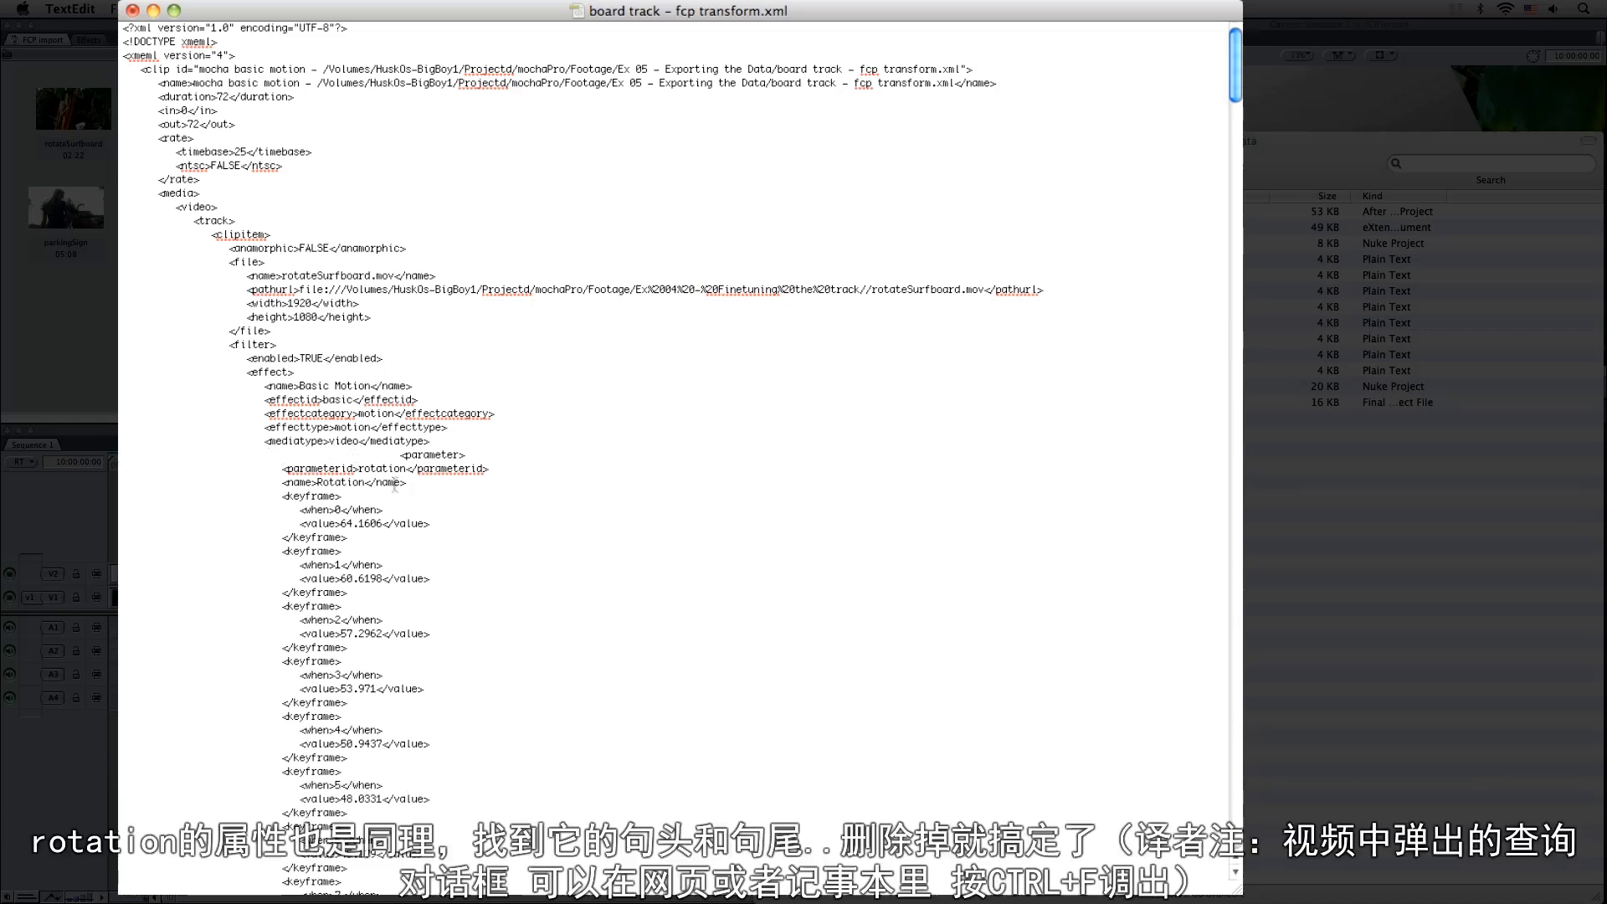
# Search the XML for "rotation" to locate the start of the rotation parameter block
pyautogui.moveTo(257, 458); pyautogui.dragTo(466, 456)
pyautogui.moveTo(365, 482); pyautogui.dragTo(358, 462)
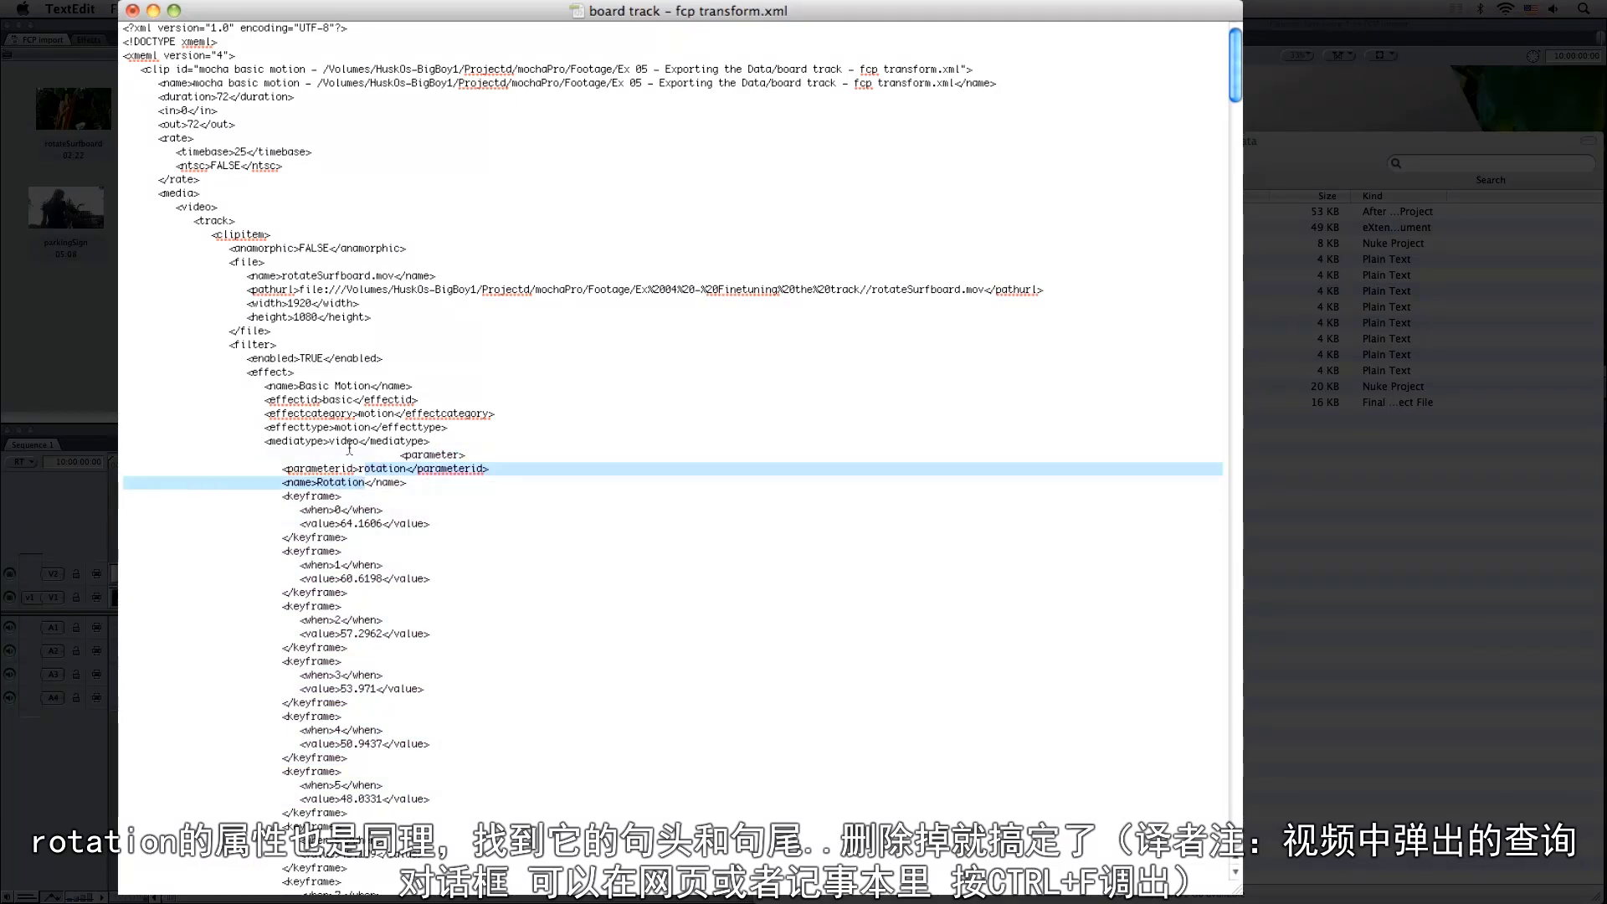
pyautogui.click(350, 448)
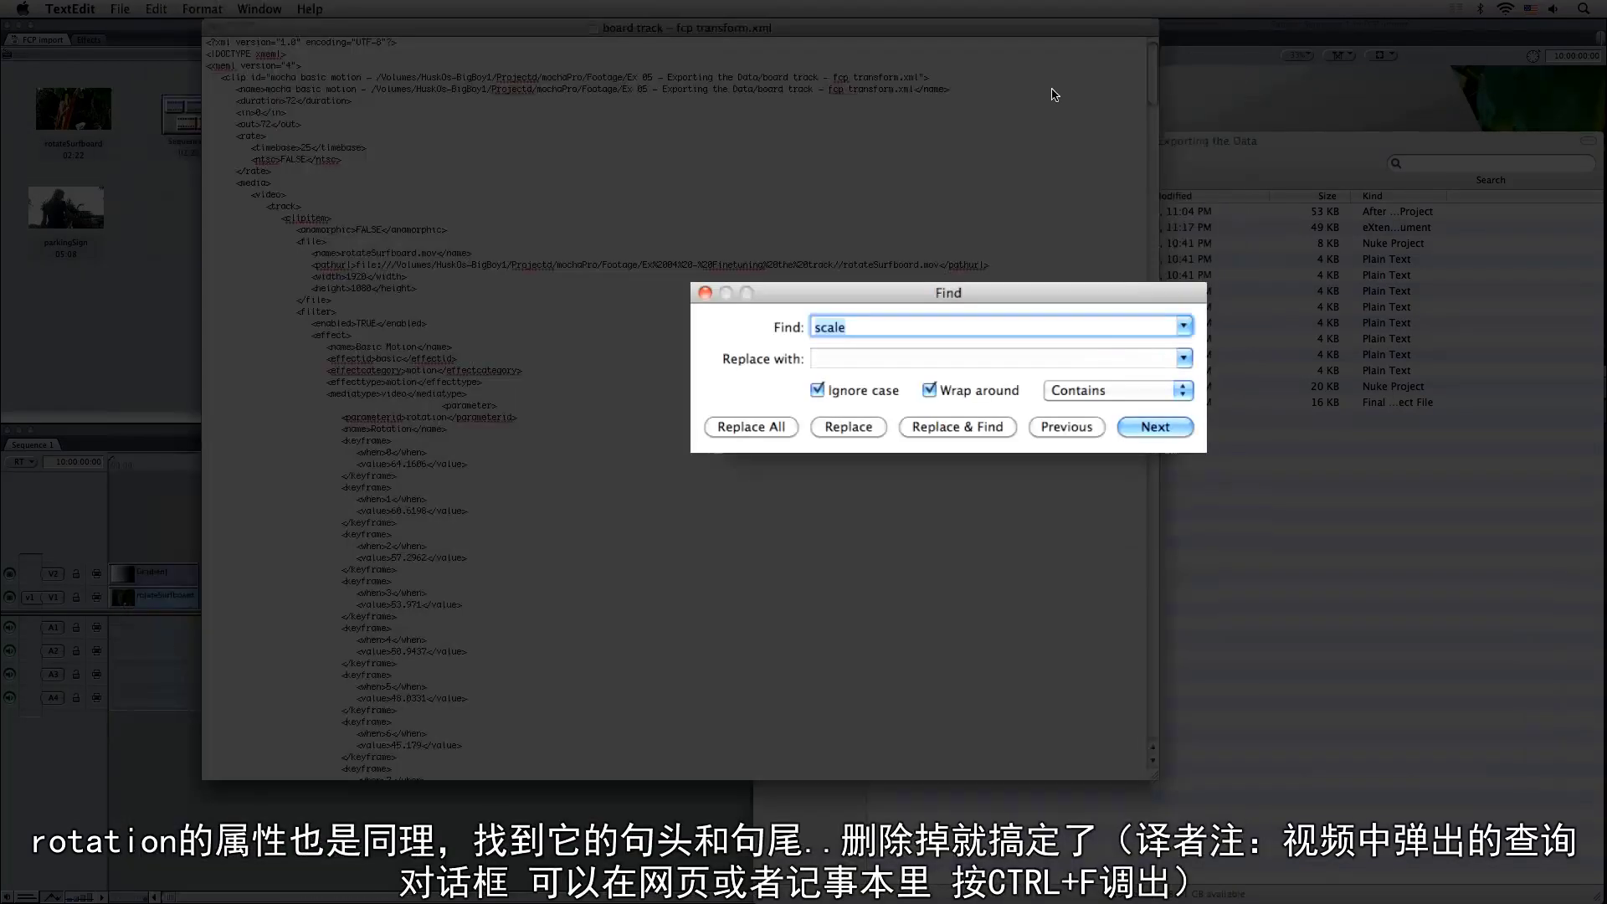
pyautogui.write('ro')
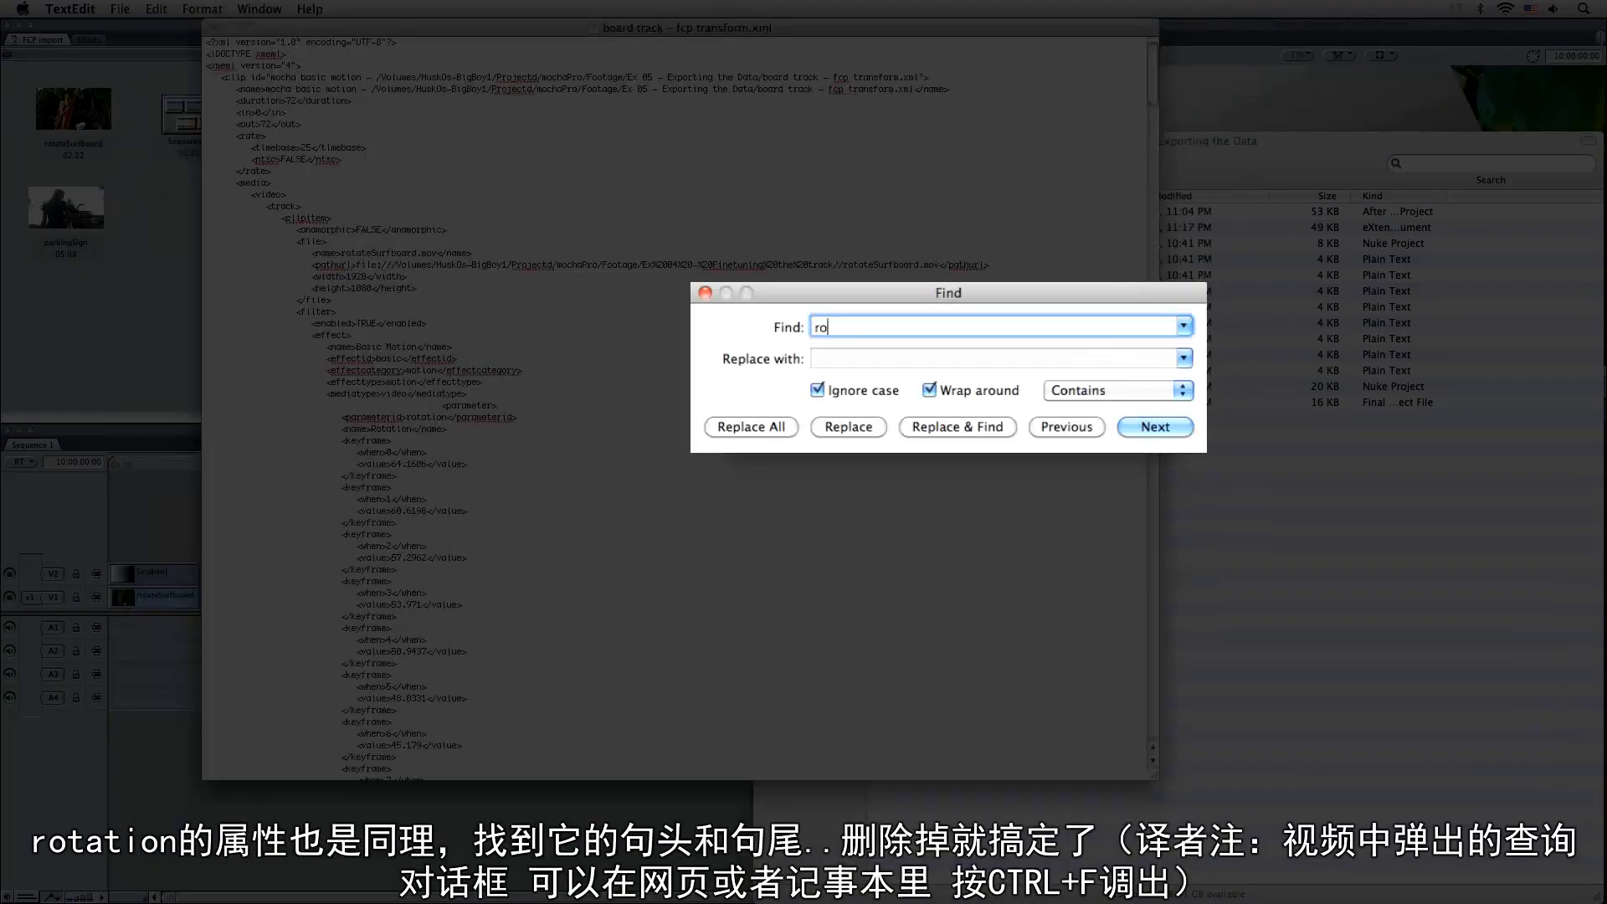
pyautogui.write('tation')
pyautogui.press('Return')
# Delete the entire rotation parameter block, including its leftover closing parameter tag, and save the XML file
pyautogui.moveTo(281, 452); pyautogui.dragTo(508, 609)
pyautogui.click(449, 452)
pyautogui.moveTo(401, 454); pyautogui.dragTo(465, 454)
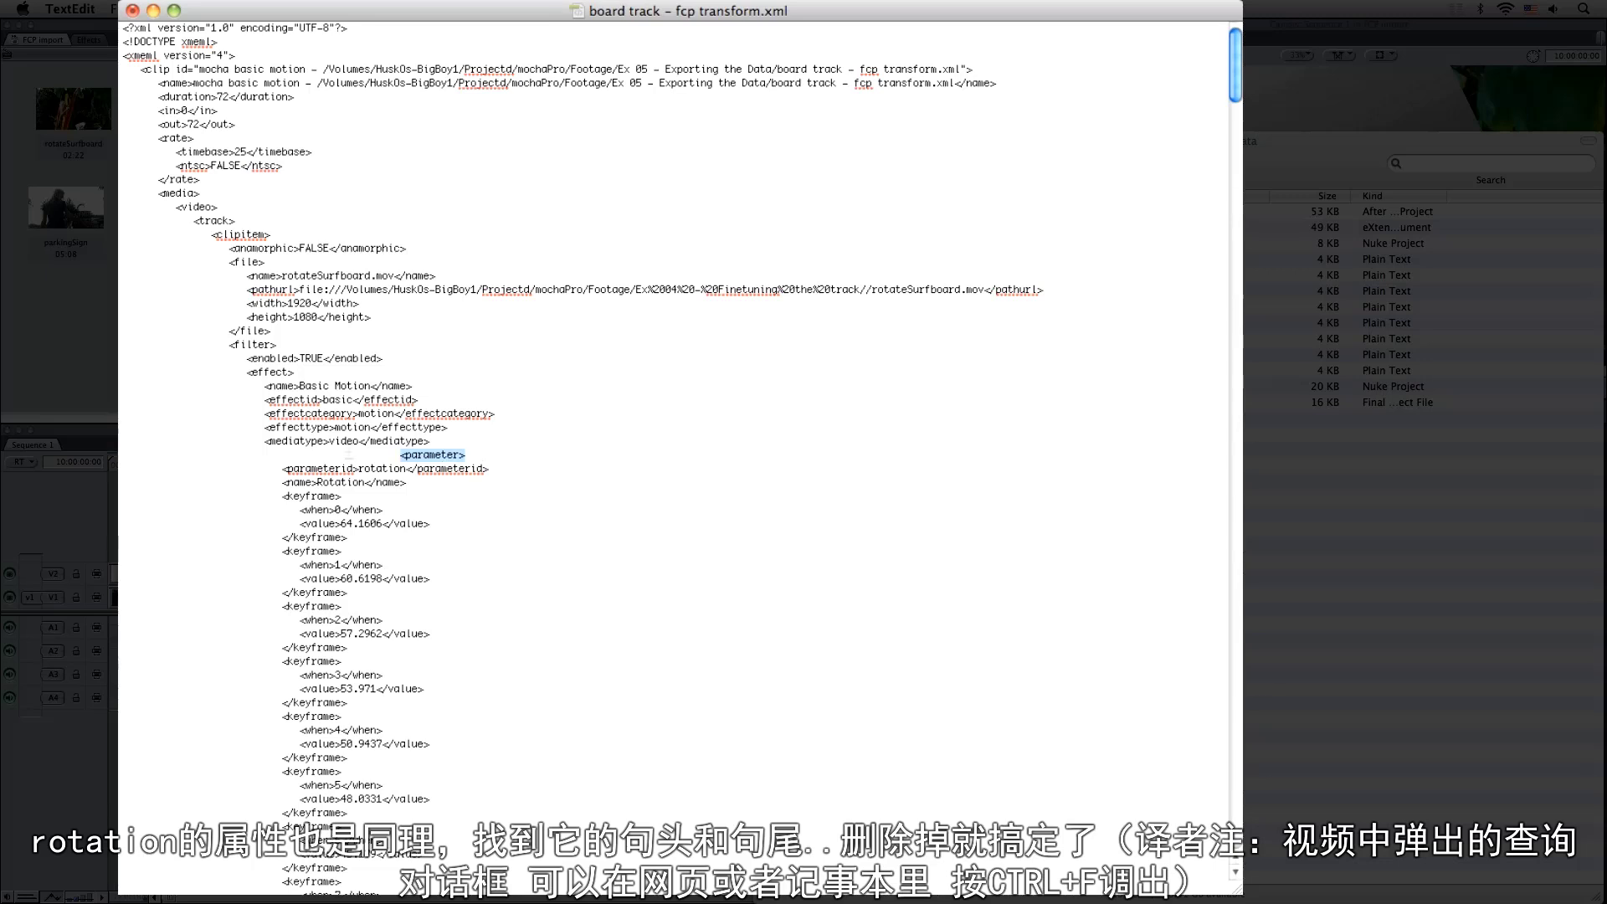
pyautogui.moveTo(287, 454); pyautogui.dragTo(469, 902)
pyautogui.moveTo(488, 896); pyautogui.dragTo(489, 159)
pyautogui.press('BackSpace')
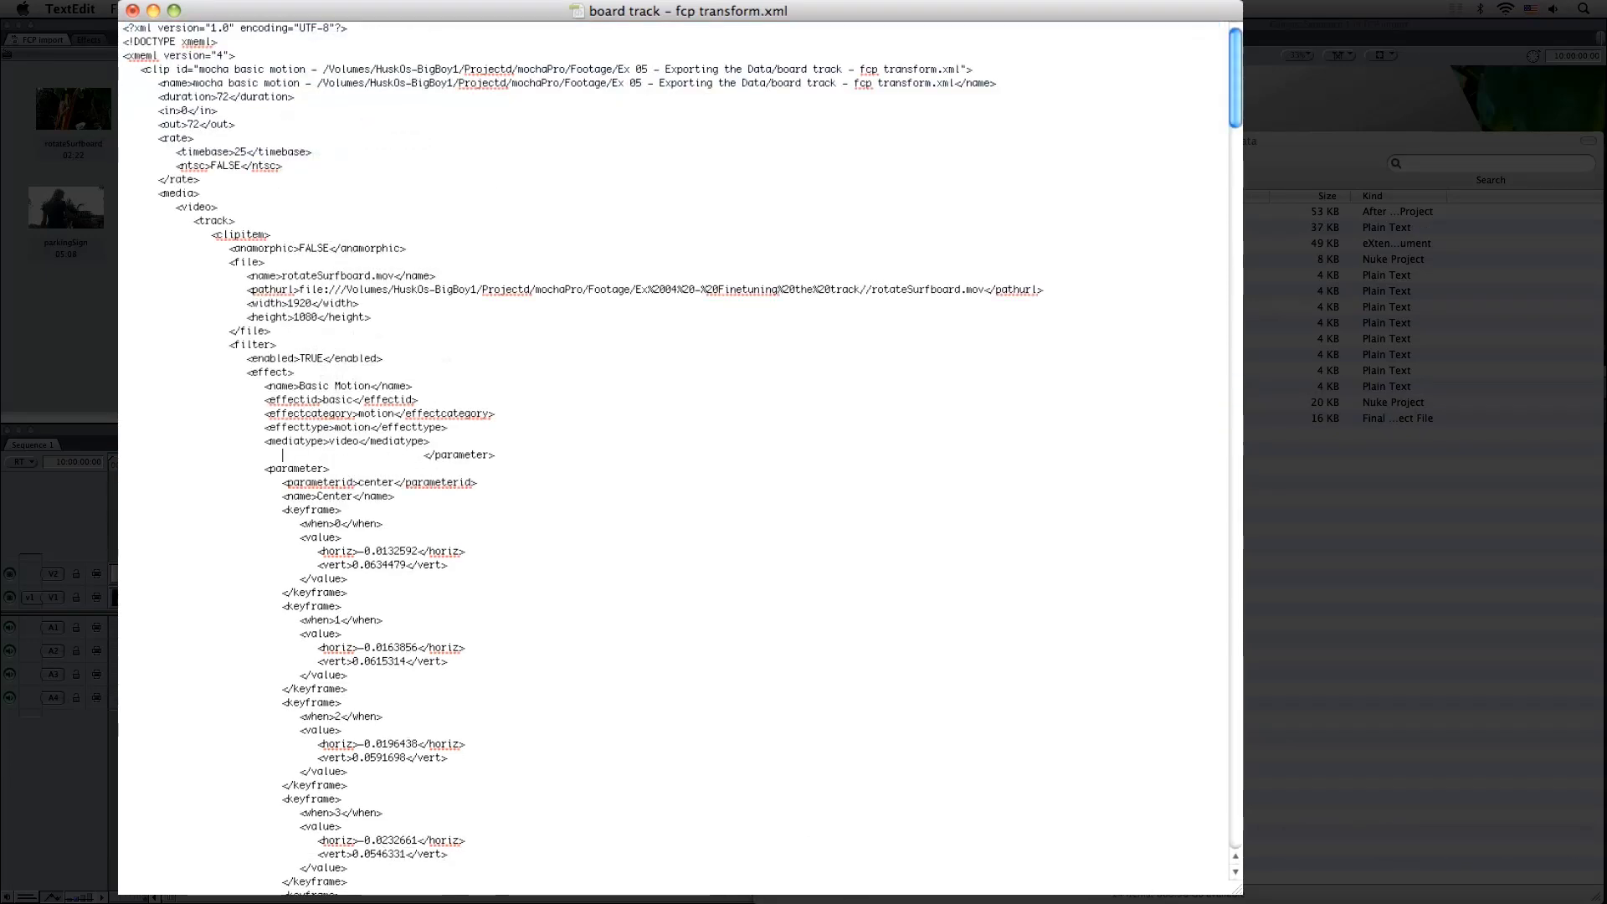
pyautogui.moveTo(269, 454); pyautogui.dragTo(510, 458)
pyautogui.press('BackSpace')
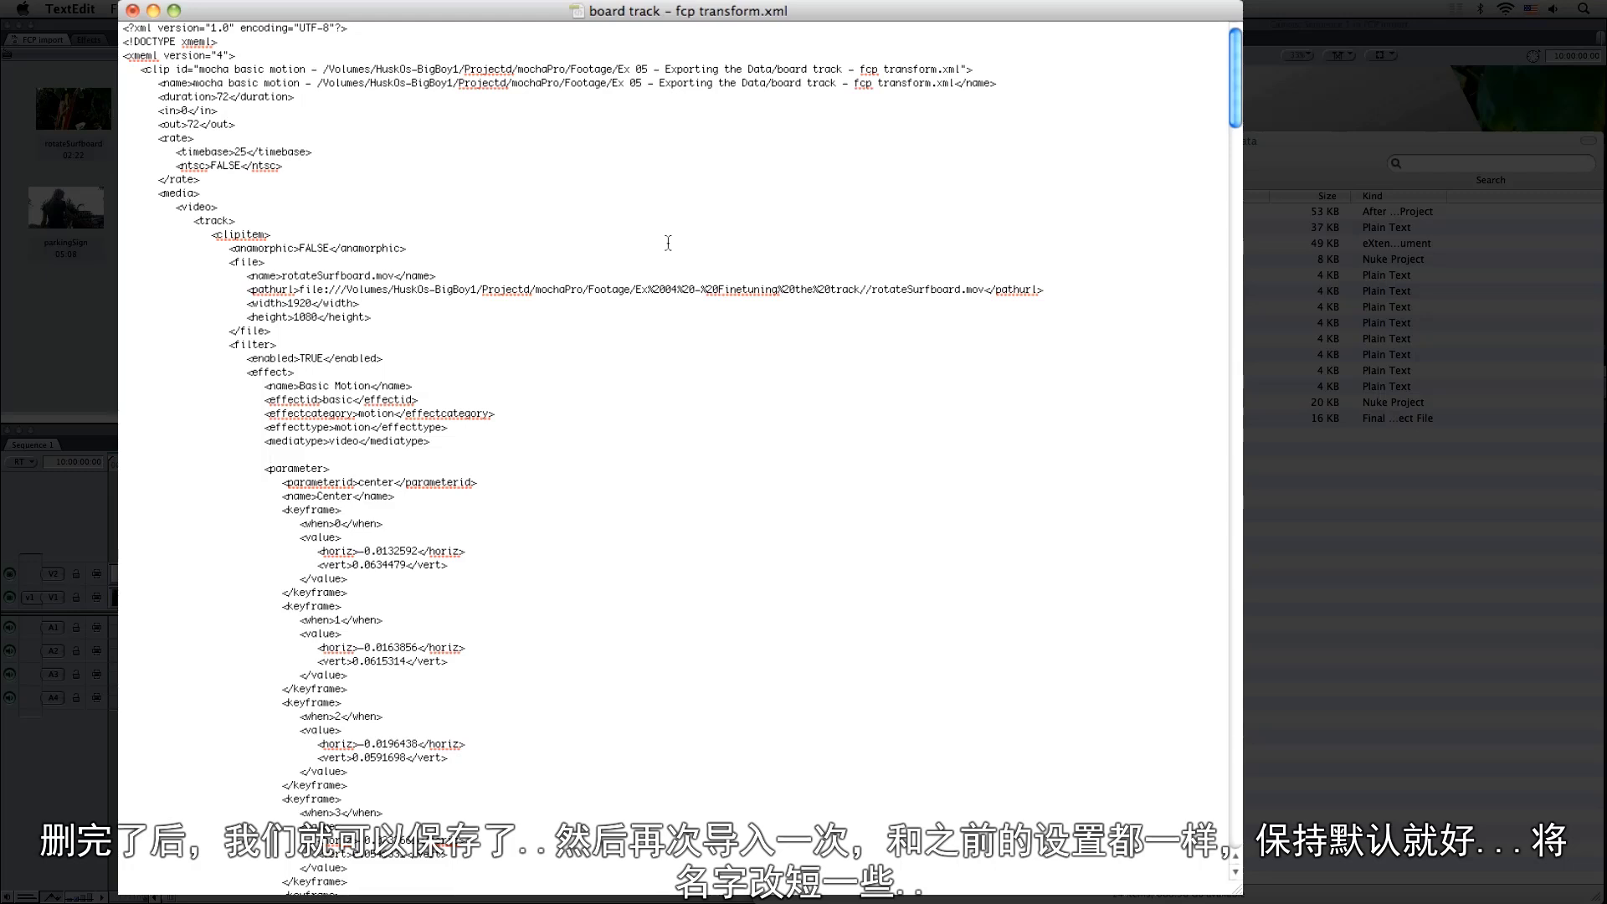
pyautogui.press('super+s')
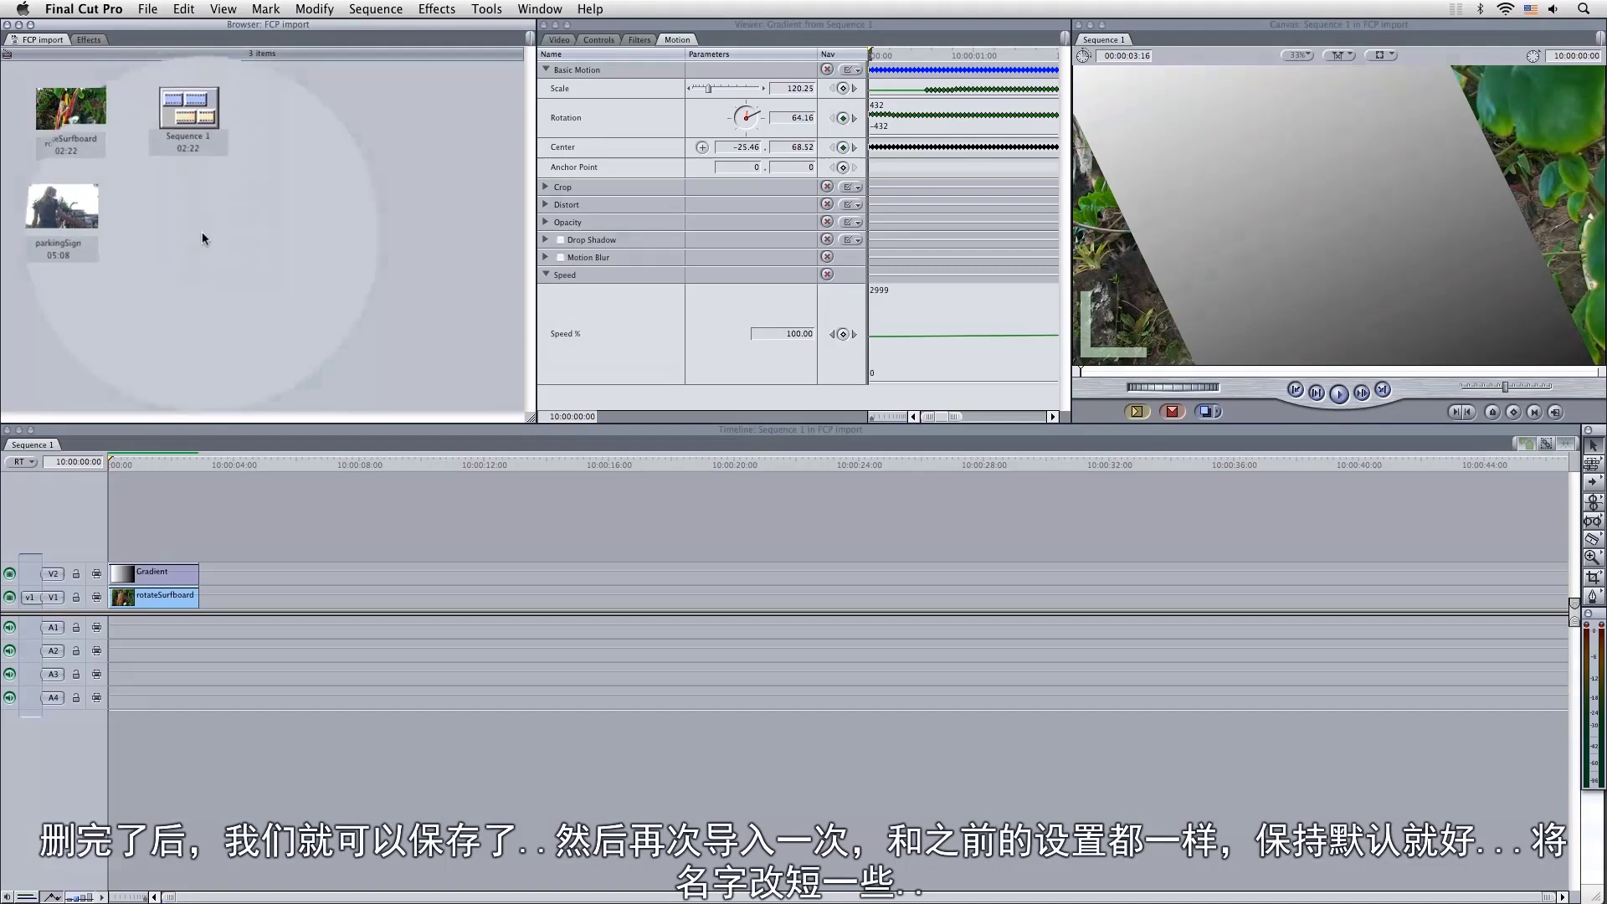
# Import the edited board track - fcp transform.xml into the FCP import project with the default import settings
pyautogui.rightClick(202, 231)
pyautogui.moveTo(263, 229)
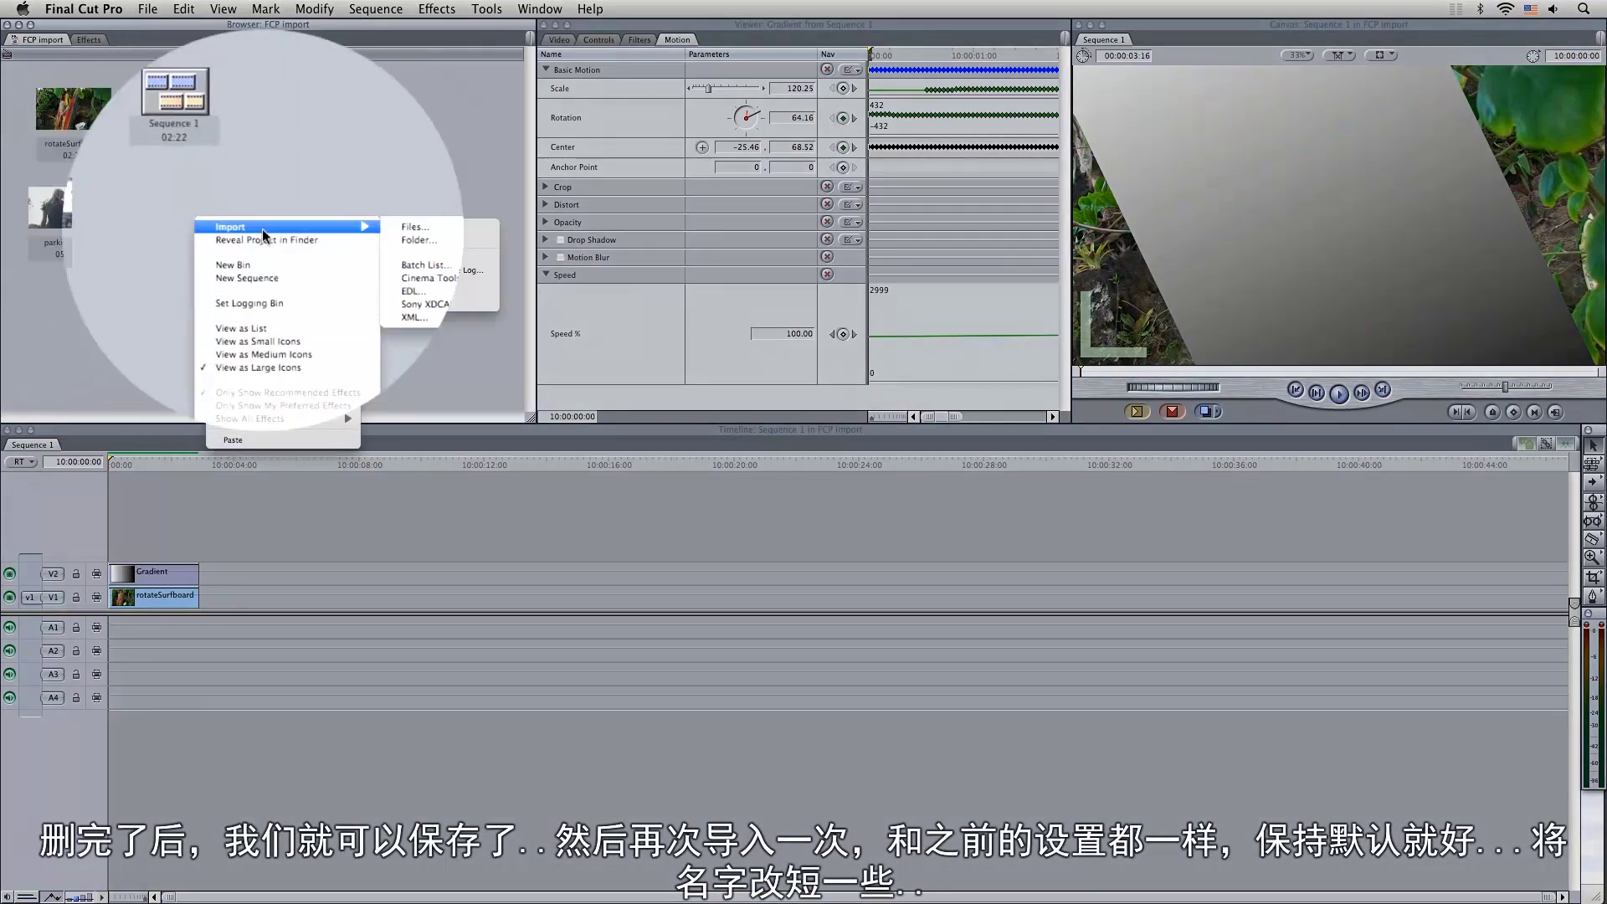
pyautogui.click(409, 304)
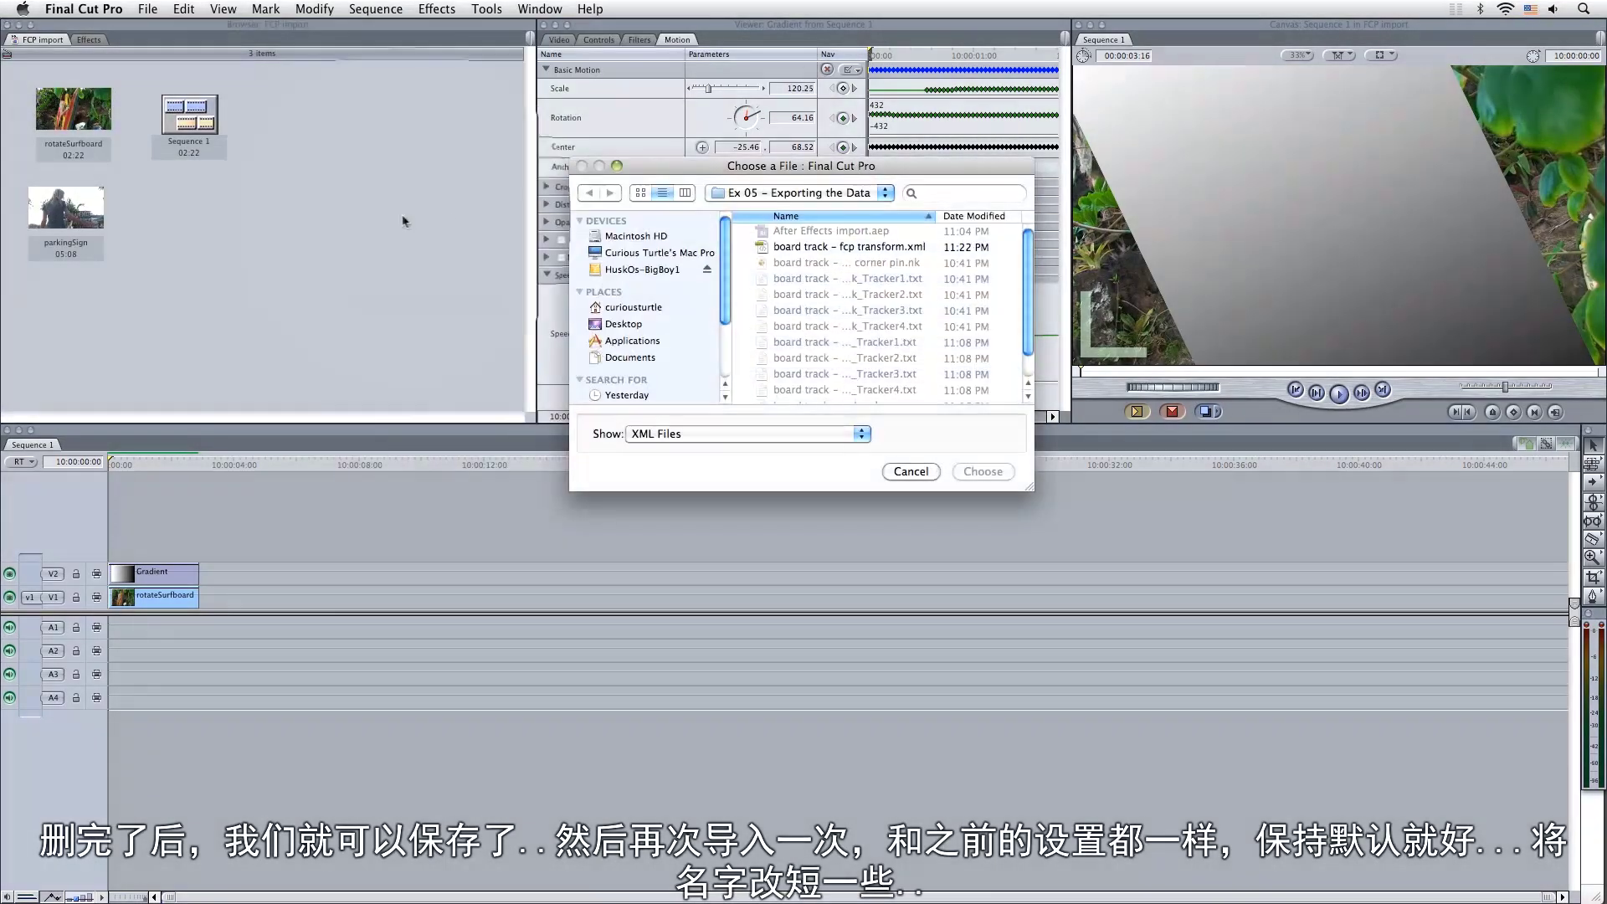
pyautogui.doubleClick(822, 245)
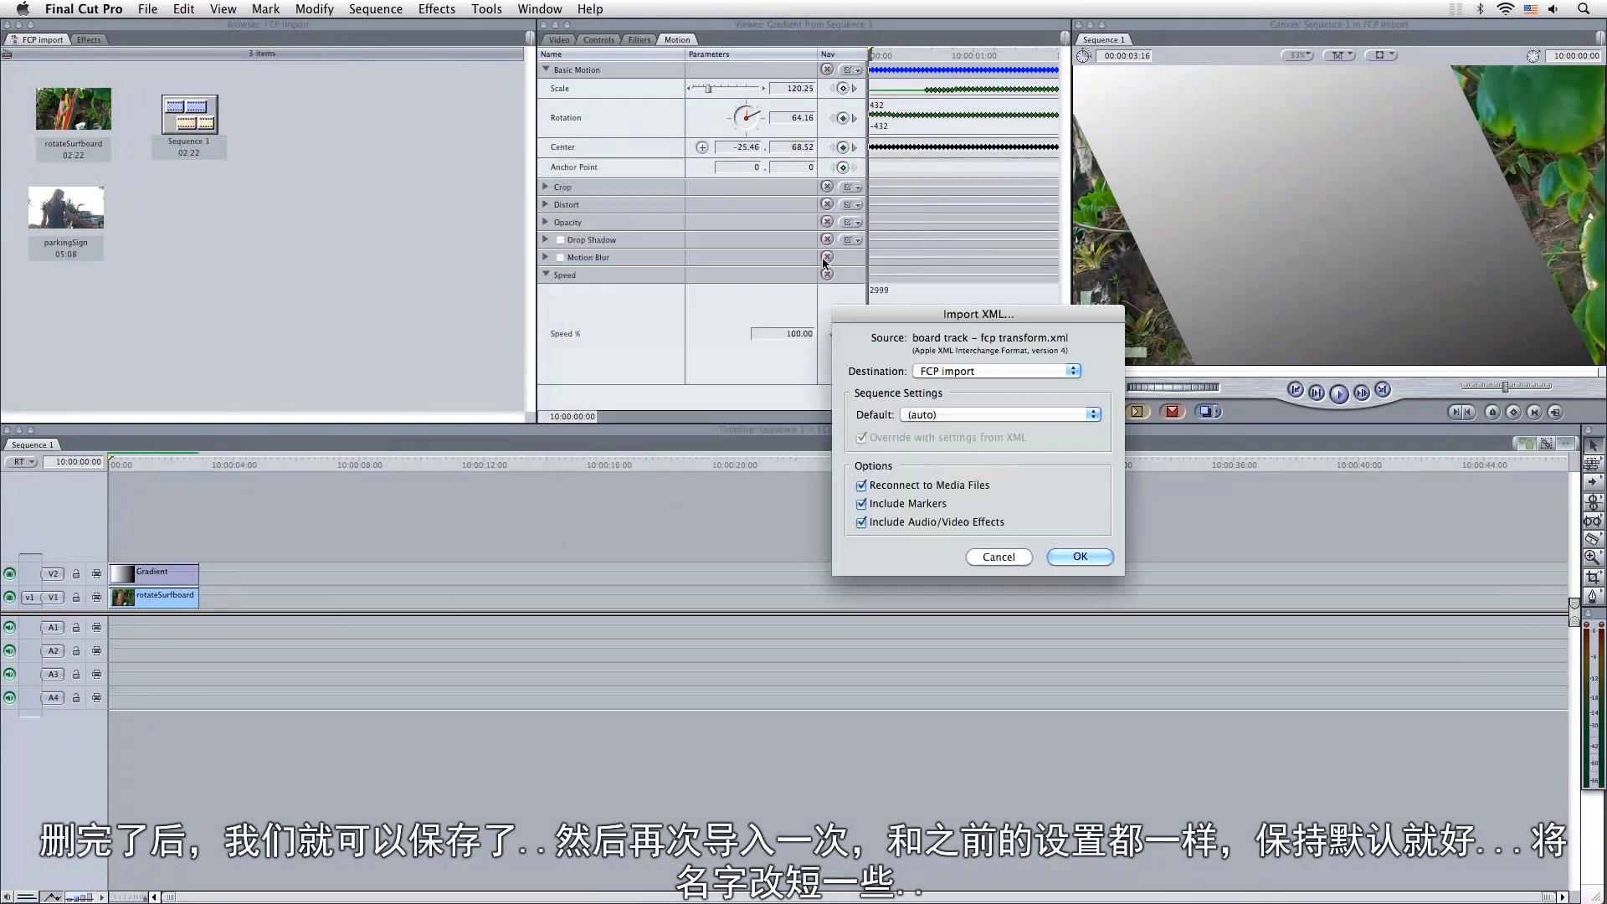
pyautogui.click(1075, 550)
# Shorten the newly imported clip's name to fcp transform.xml and copy the clip
pyautogui.moveTo(390, 229); pyautogui.dragTo(376, 327)
pyautogui.click(414, 324)
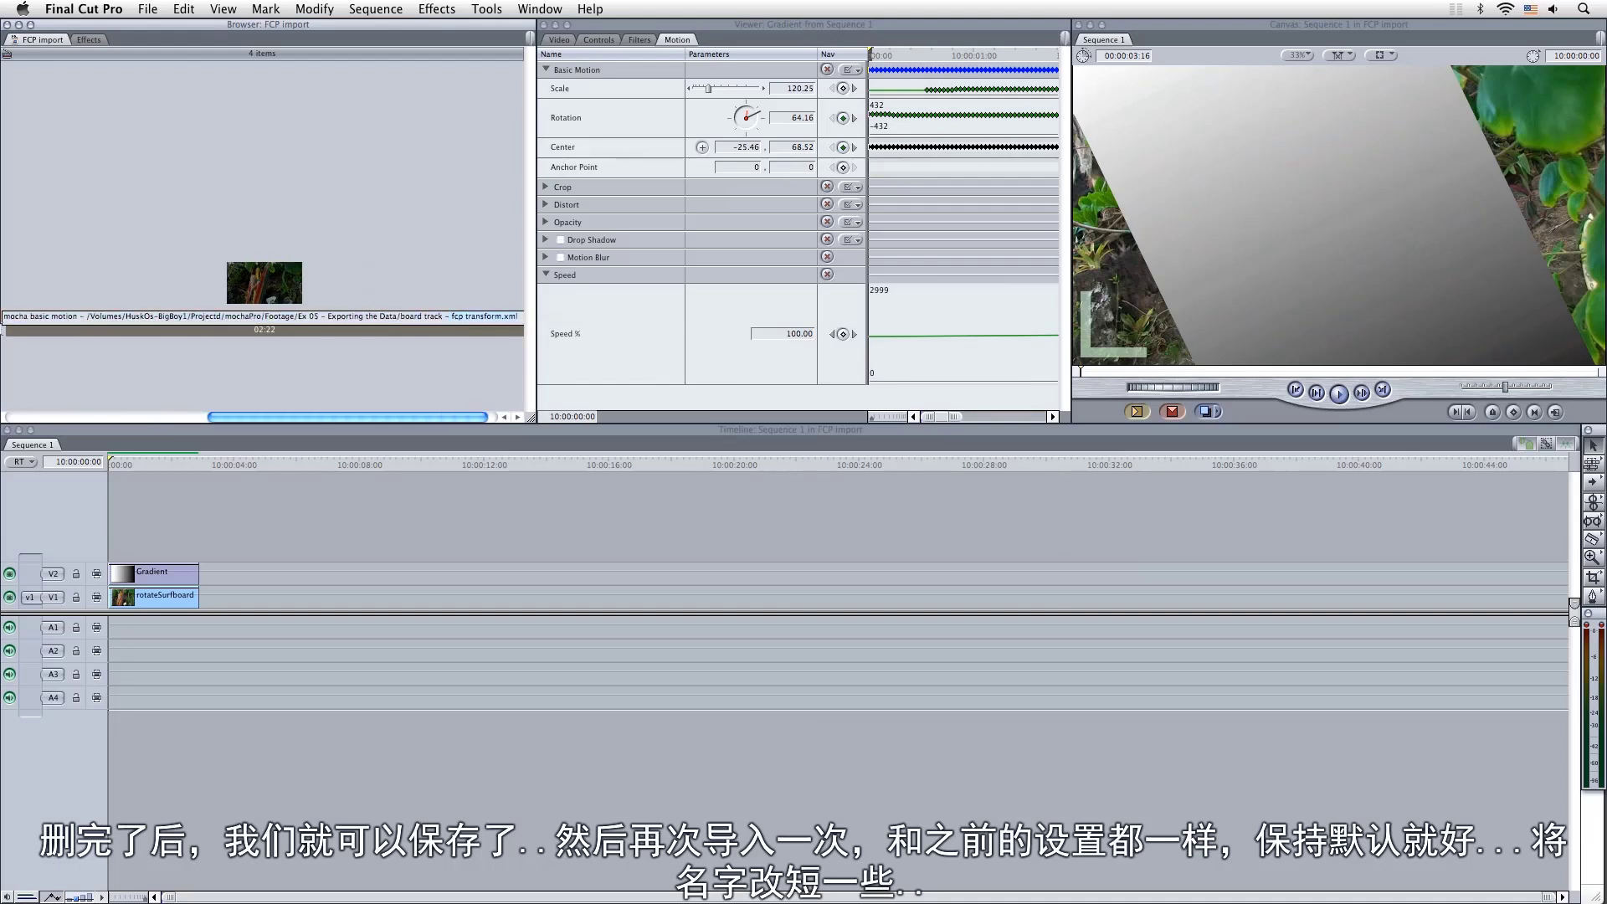
pyautogui.moveTo(4, 316); pyautogui.dragTo(451, 316)
pyautogui.press('Delete')
pyautogui.press('Return')
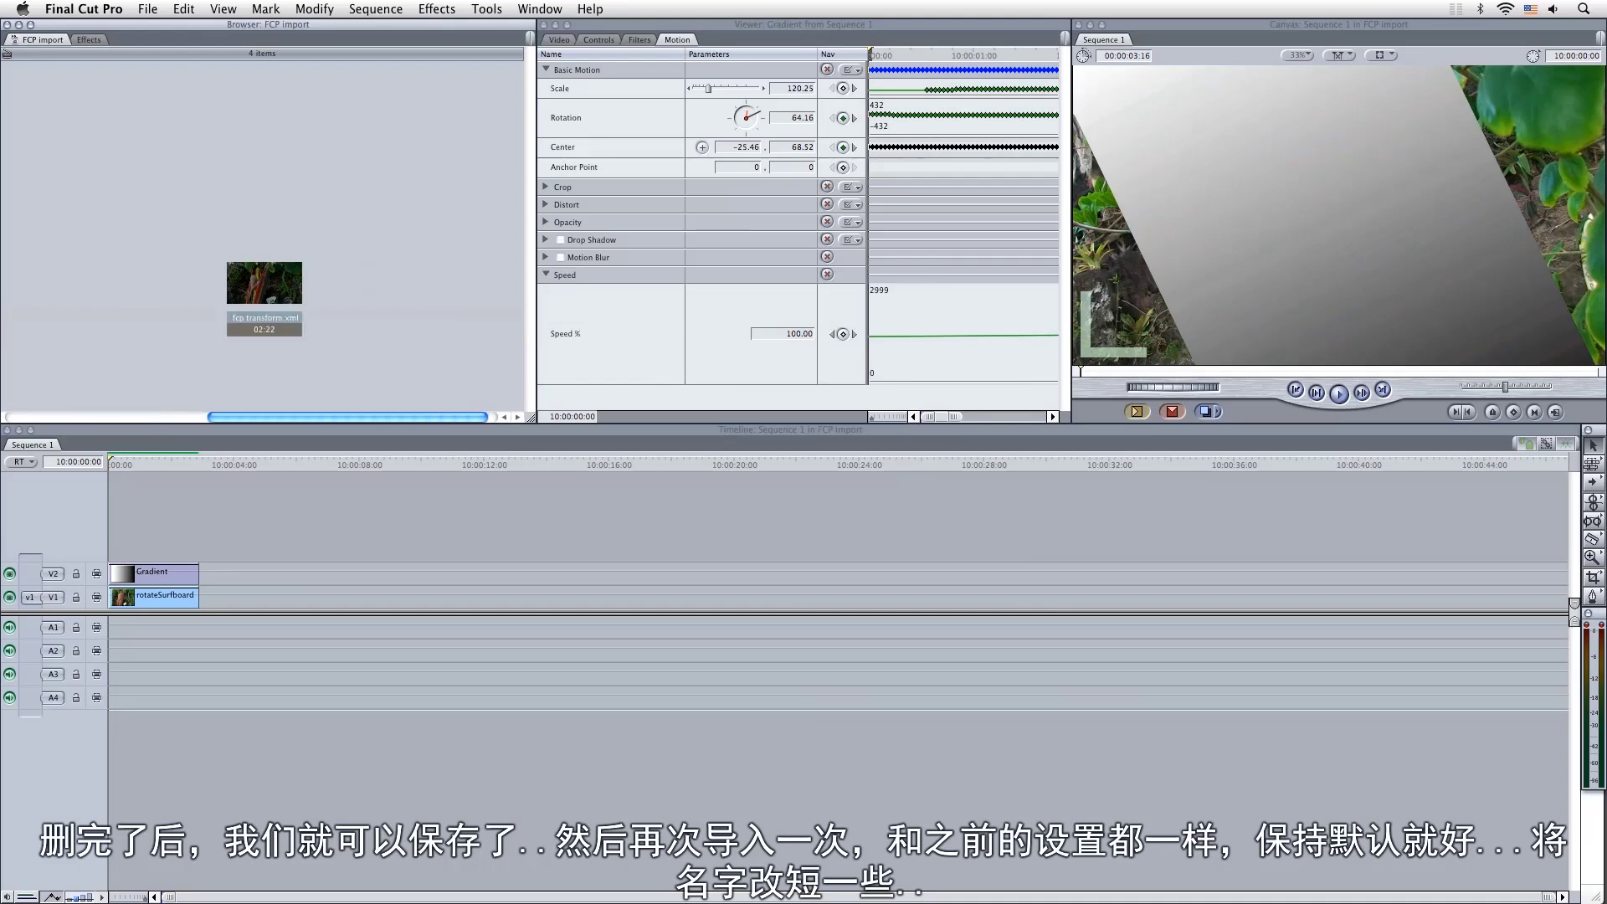
pyautogui.rightClick(278, 294)
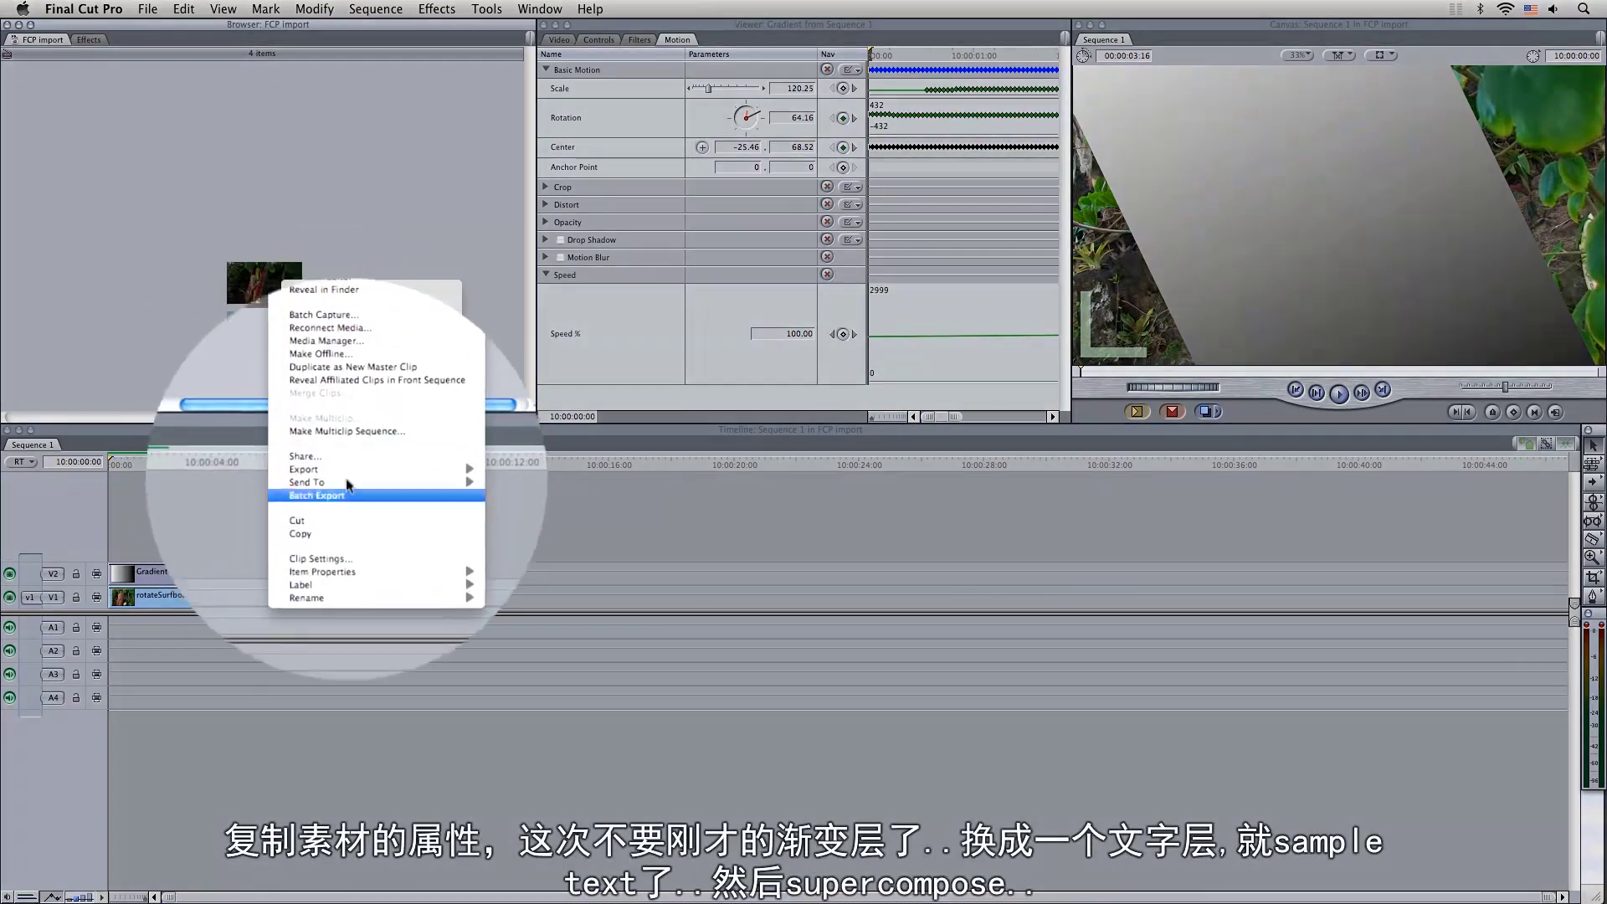
pyautogui.click(345, 525)
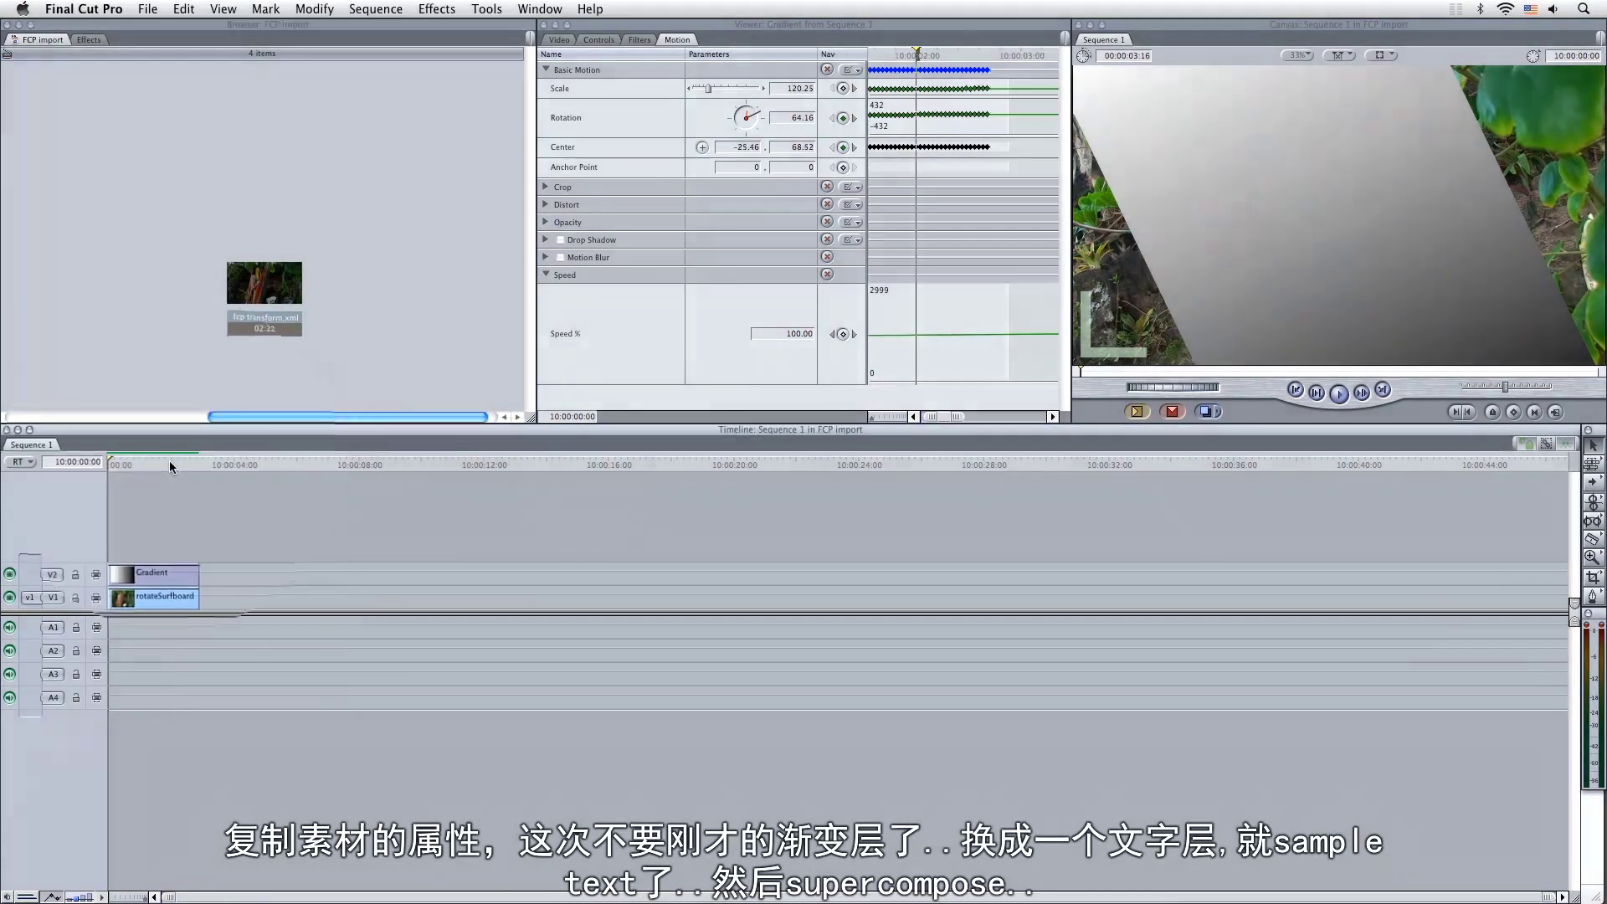
# Move the Gradient clip from track V2 down to V1 beyond the rotateSurfboard clip and return the playhead to the sequence start
pyautogui.click(170, 462)
pyautogui.click(165, 568)
pyautogui.moveTo(167, 572); pyautogui.dragTo(347, 595)
pyautogui.moveTo(159, 465); pyautogui.dragTo(110, 465)
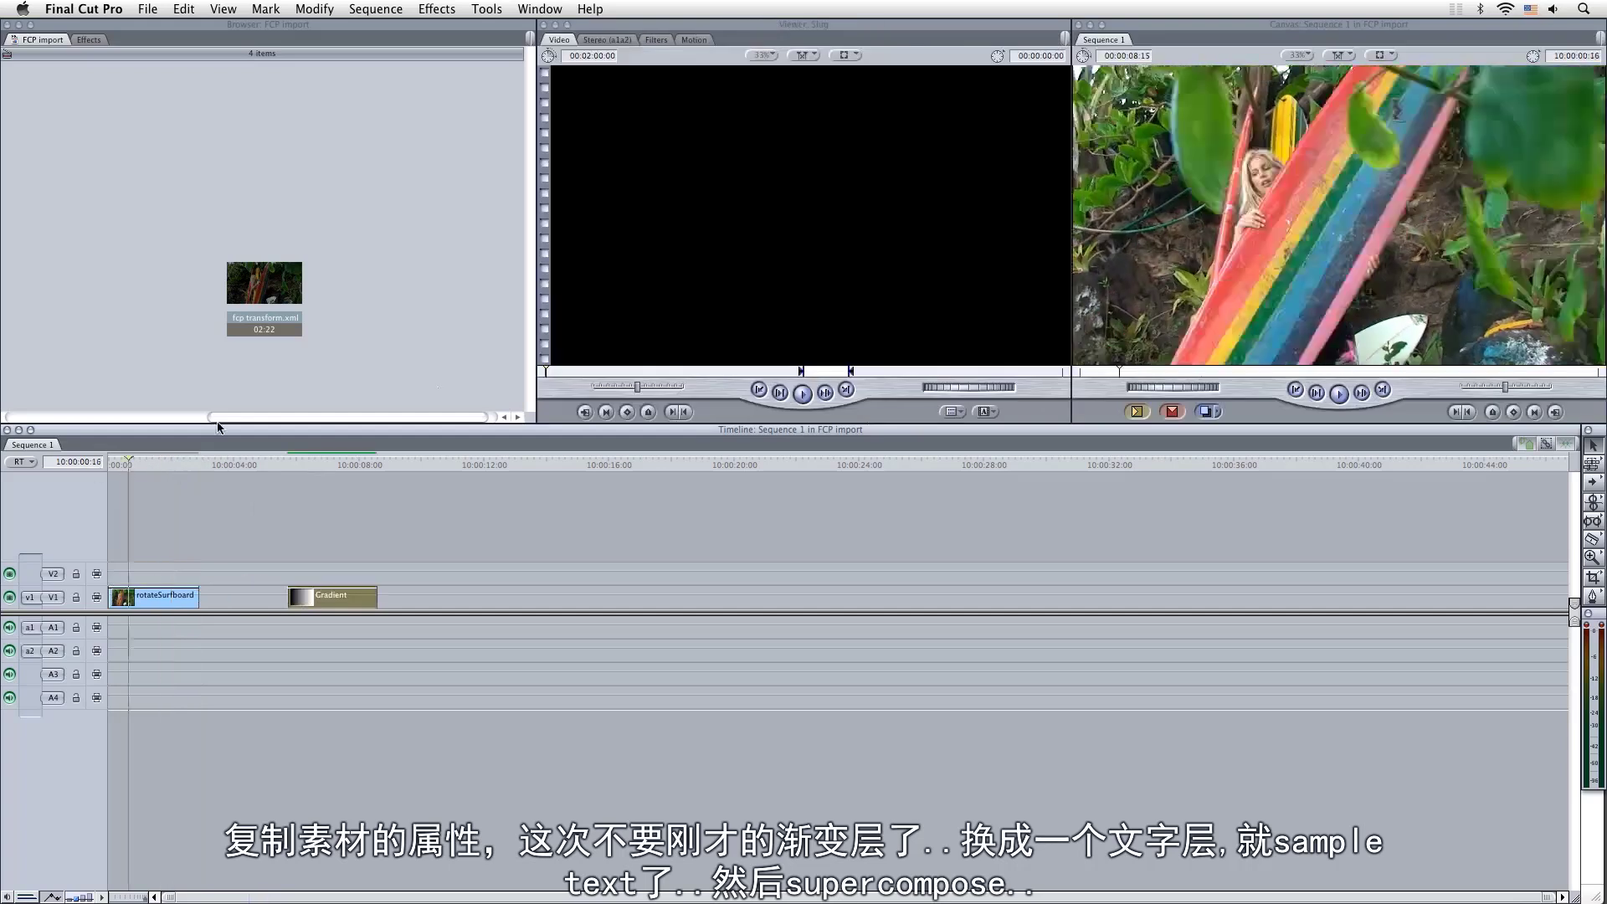
# Generate a Text clip with the default SAMPLE TEXT and superimpose it over the rotateSurfboard clip
pyautogui.click(986, 412)
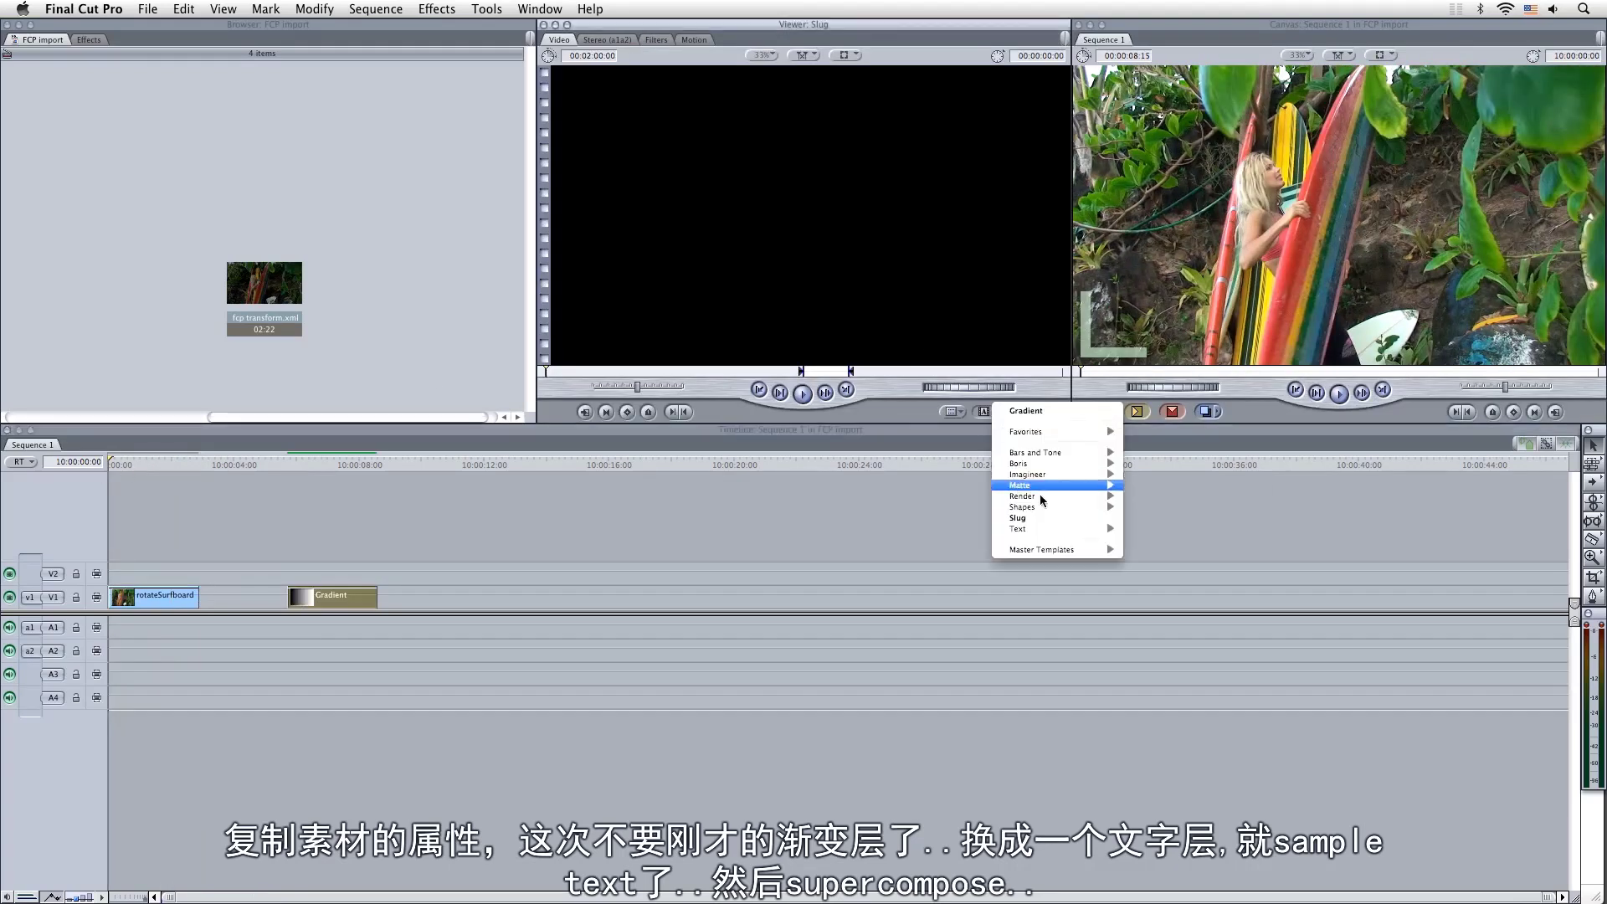
pyautogui.moveTo(1053, 528)
pyautogui.click(1151, 573)
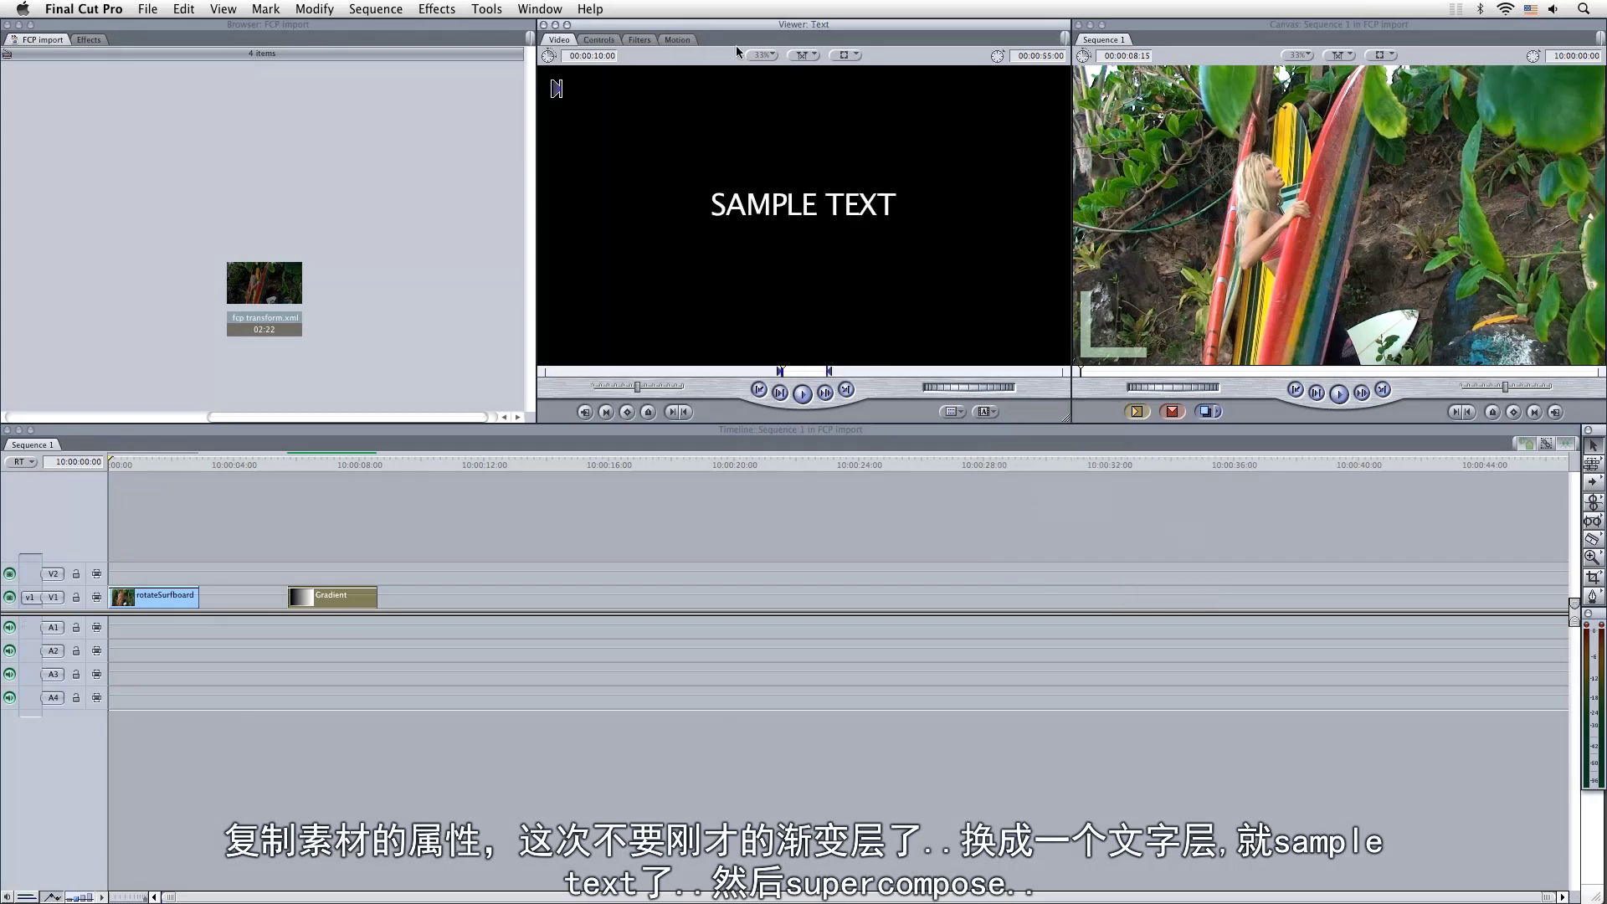
pyautogui.moveTo(931, 228); pyautogui.dragTo(1449, 345)
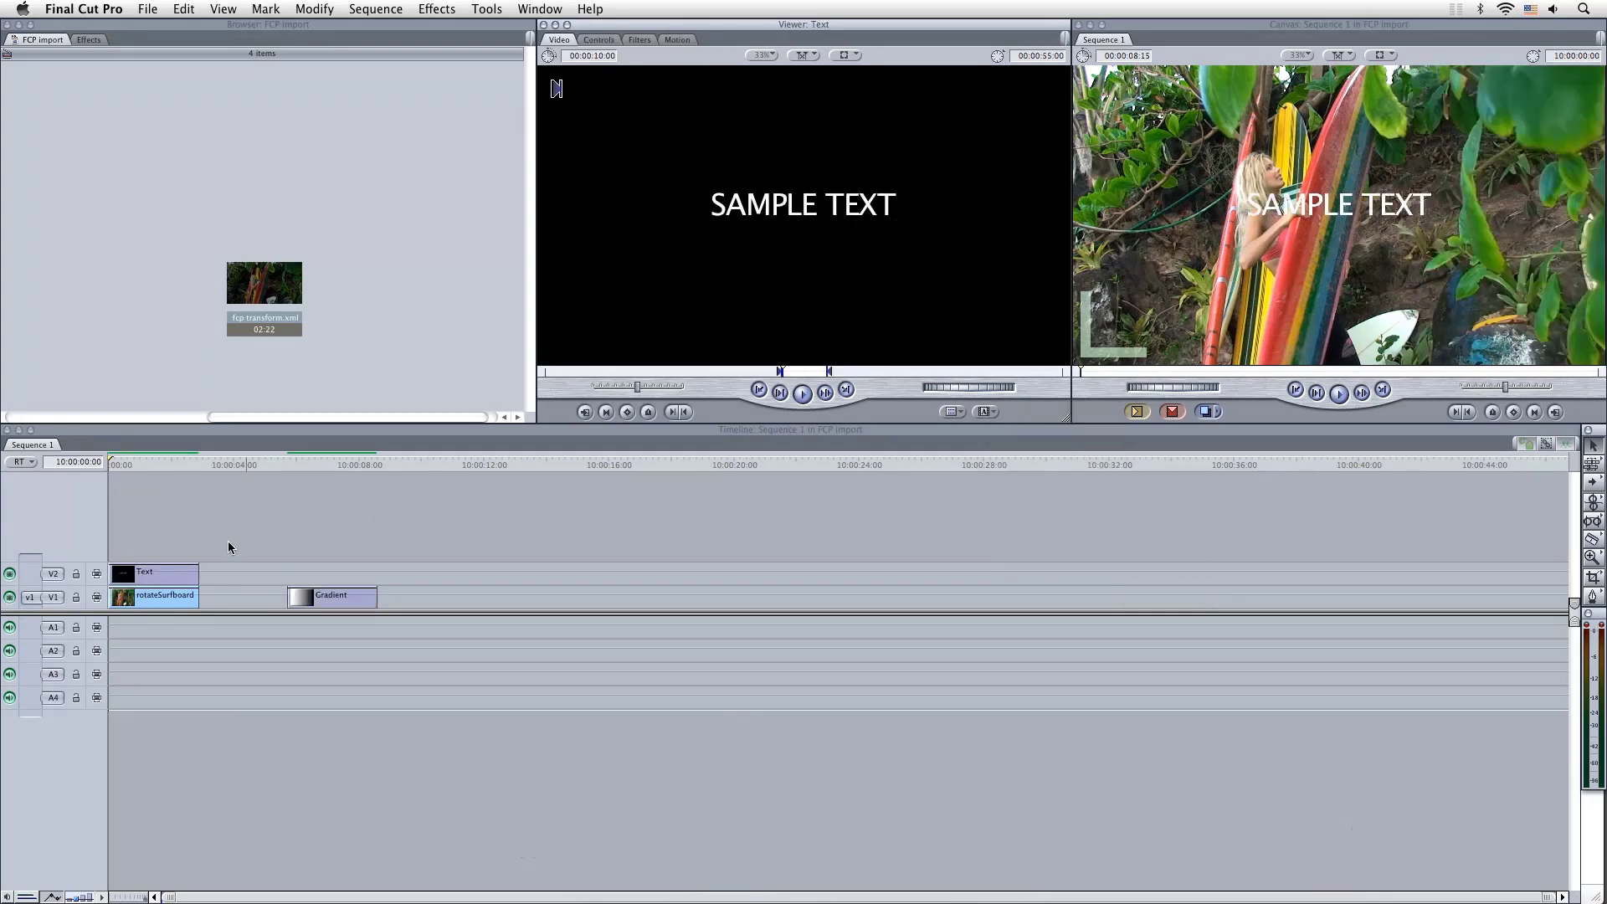
# Paste only the Basic Motion attributes of the copied clip onto the Text clip, keeping Scale Attribute Times on
pyautogui.rightClick(173, 575)
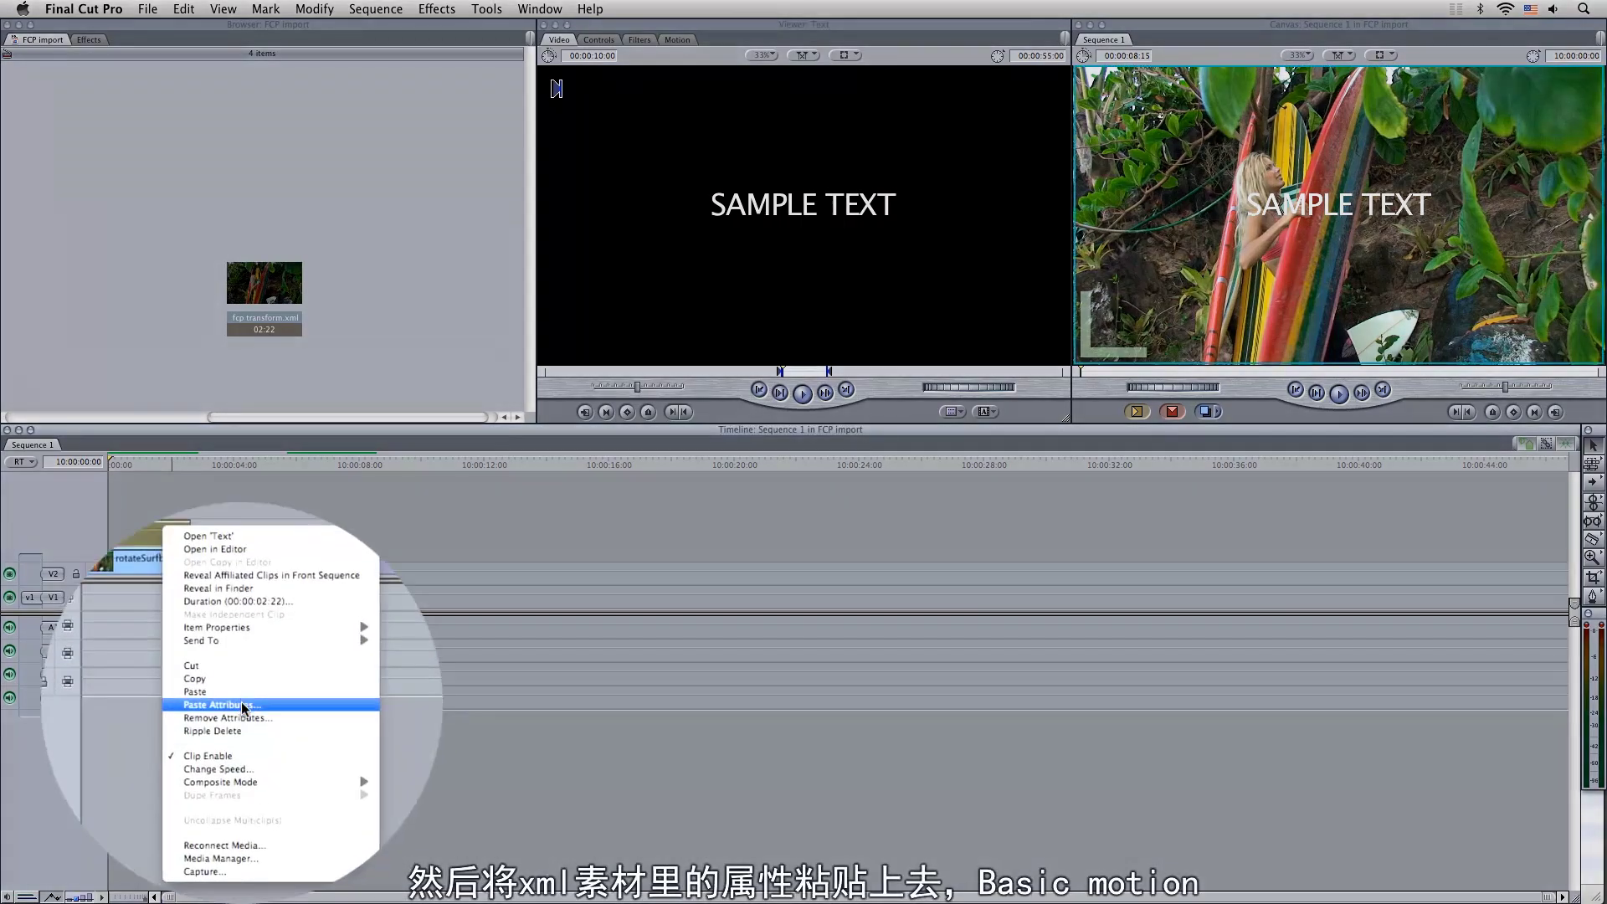
pyautogui.click(247, 710)
pyautogui.click(372, 417)
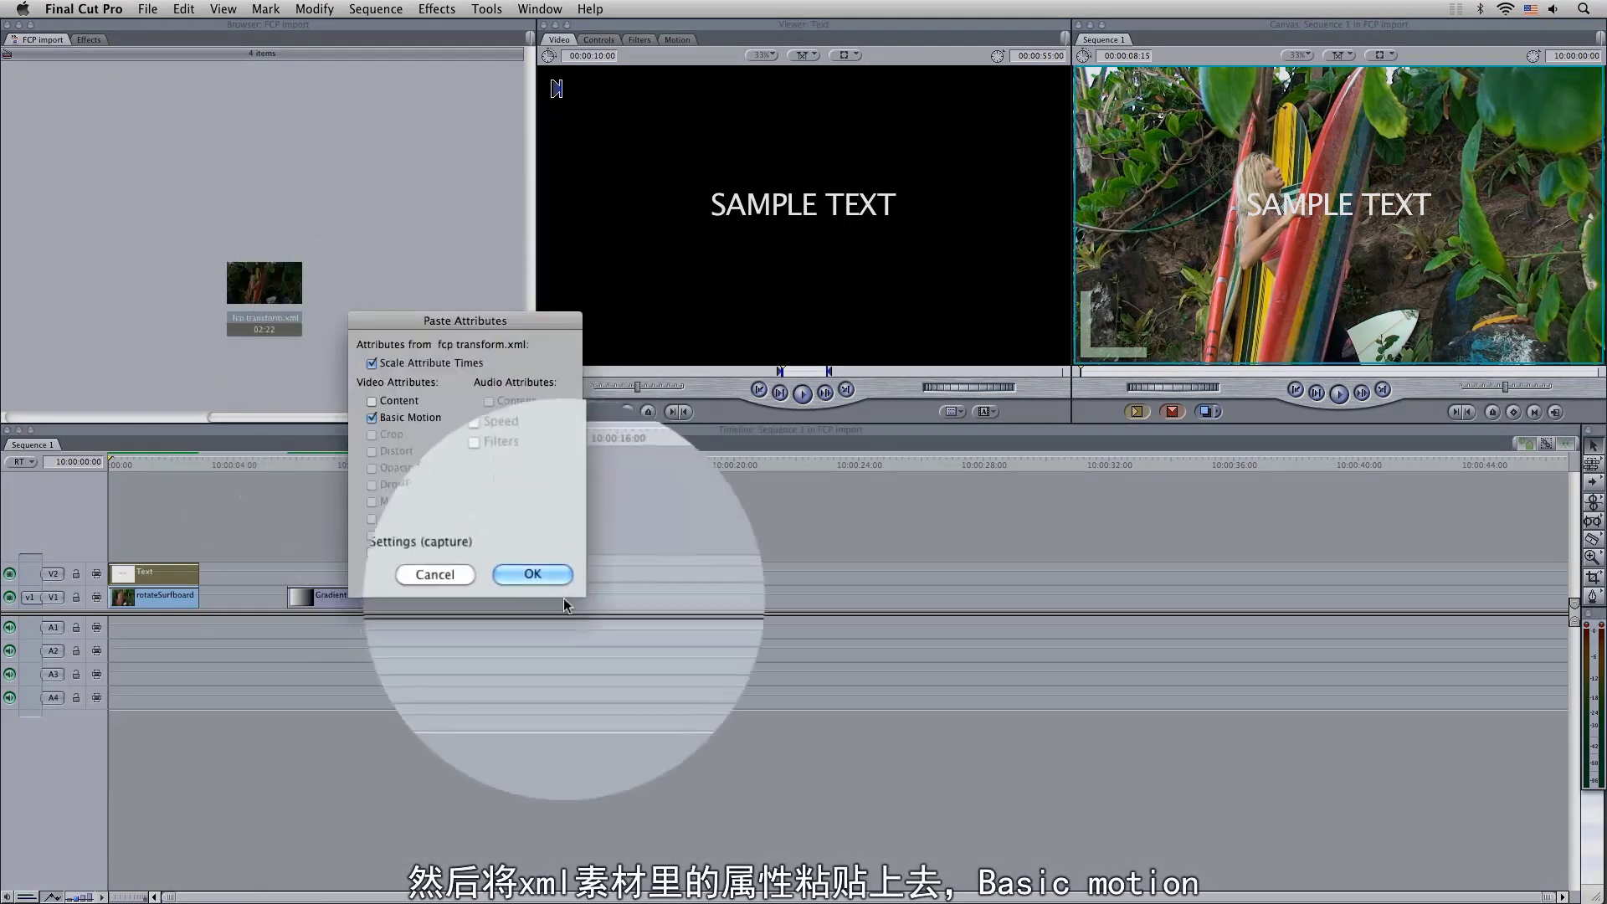
pyautogui.click(536, 579)
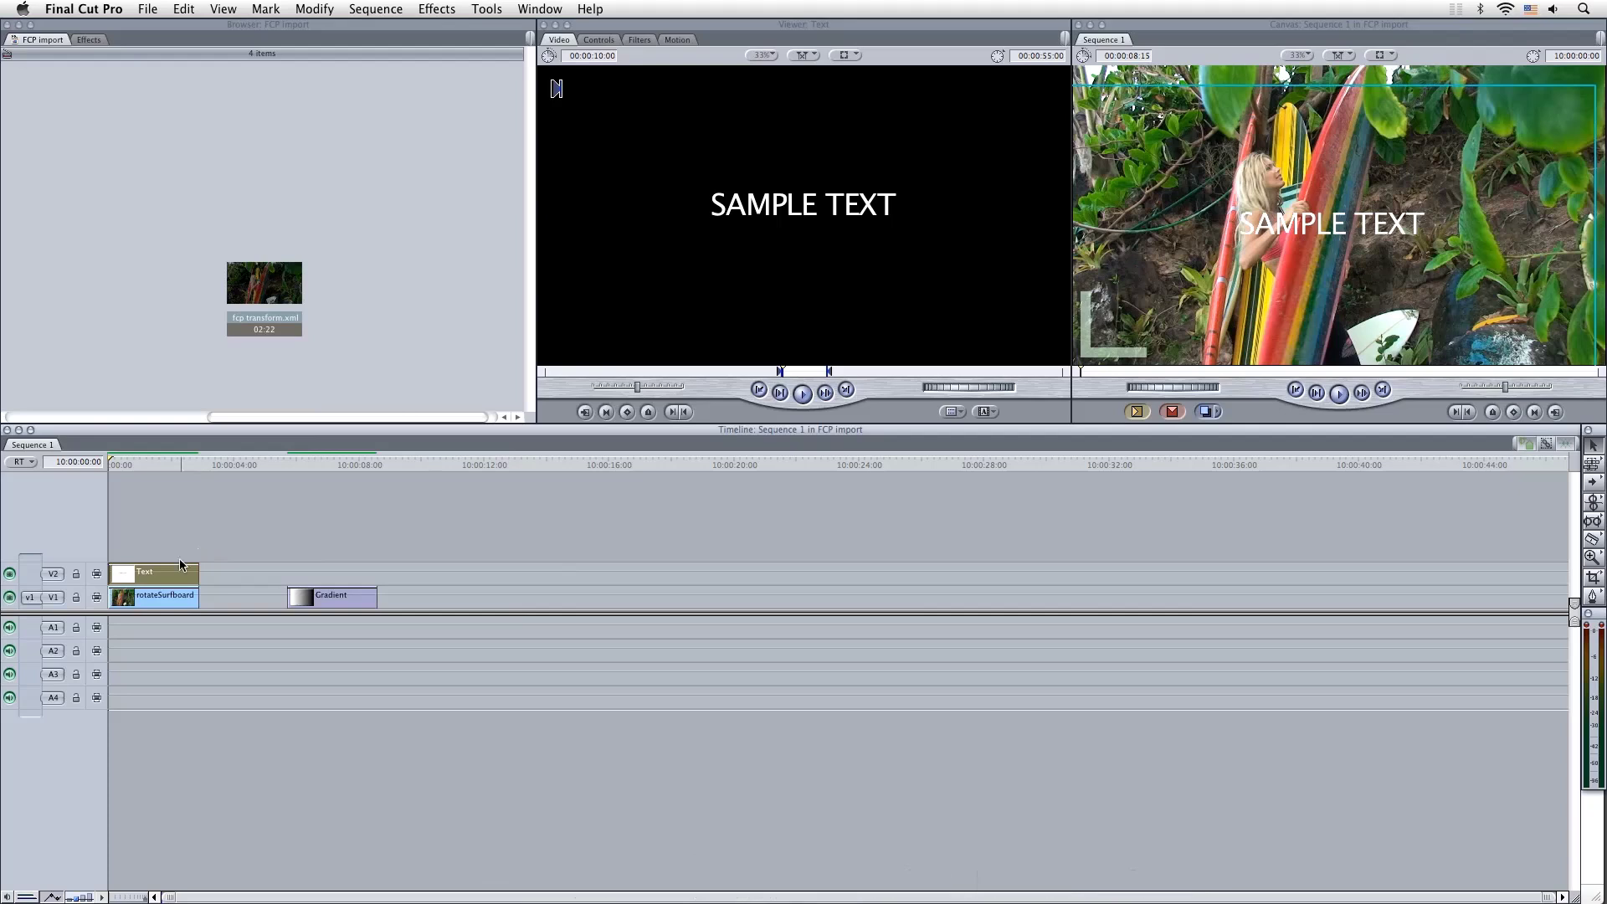
# Examine which Basic Motion parameters of the Text clip carry keyframes, zooming into its keyframe graph, and play the motion
pyautogui.doubleClick(162, 582)
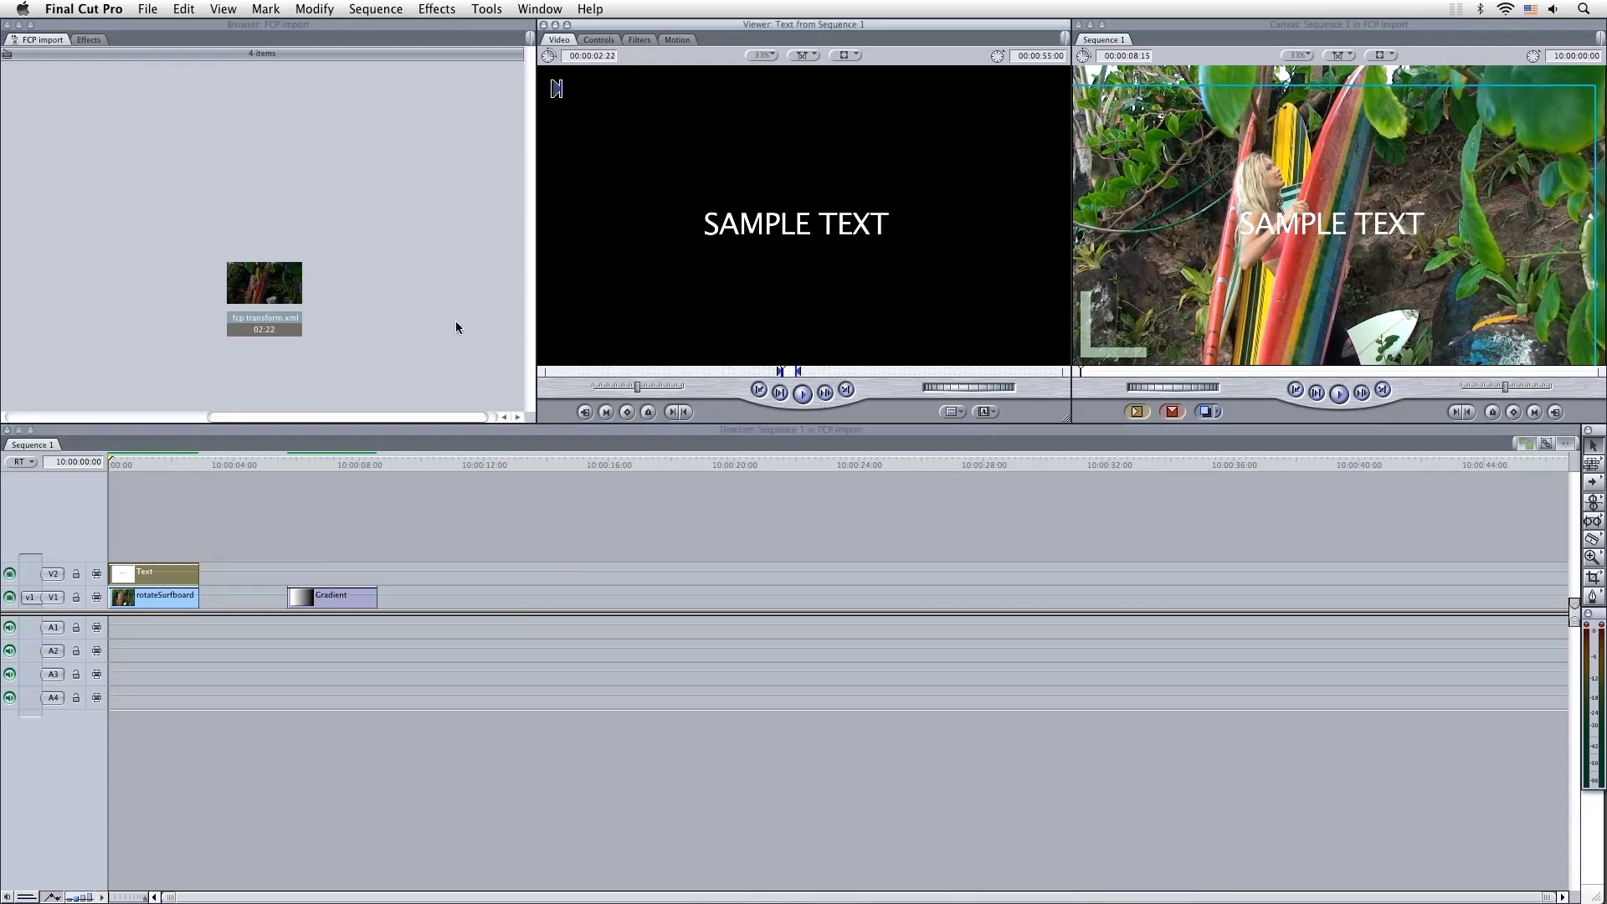
pyautogui.click(675, 39)
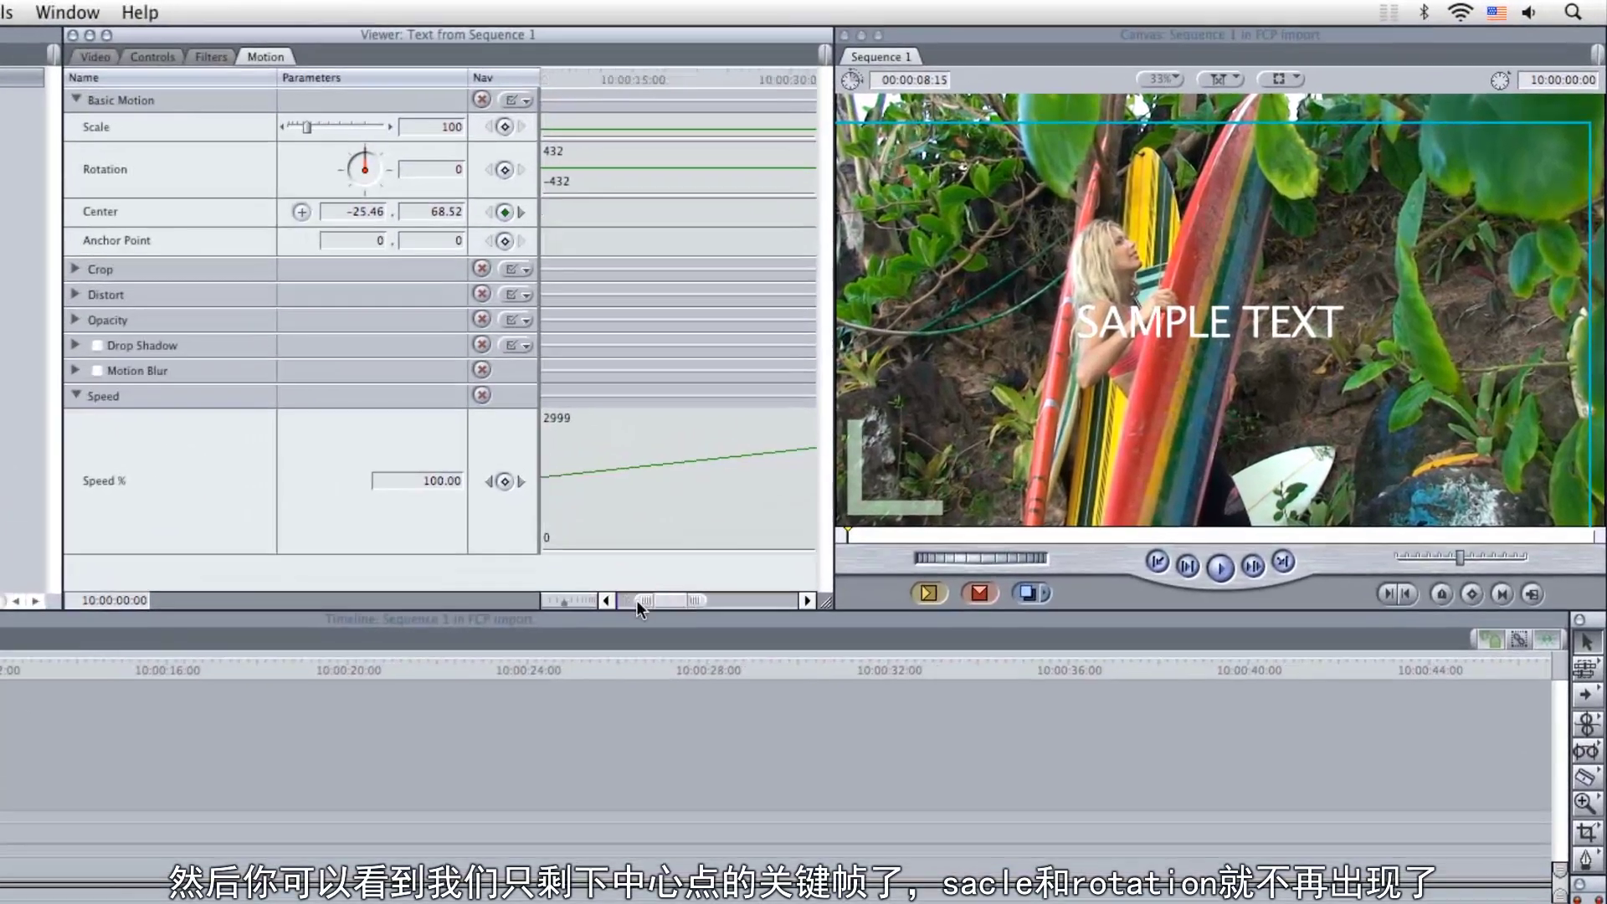
pyautogui.moveTo(679, 573); pyautogui.dragTo(656, 568)
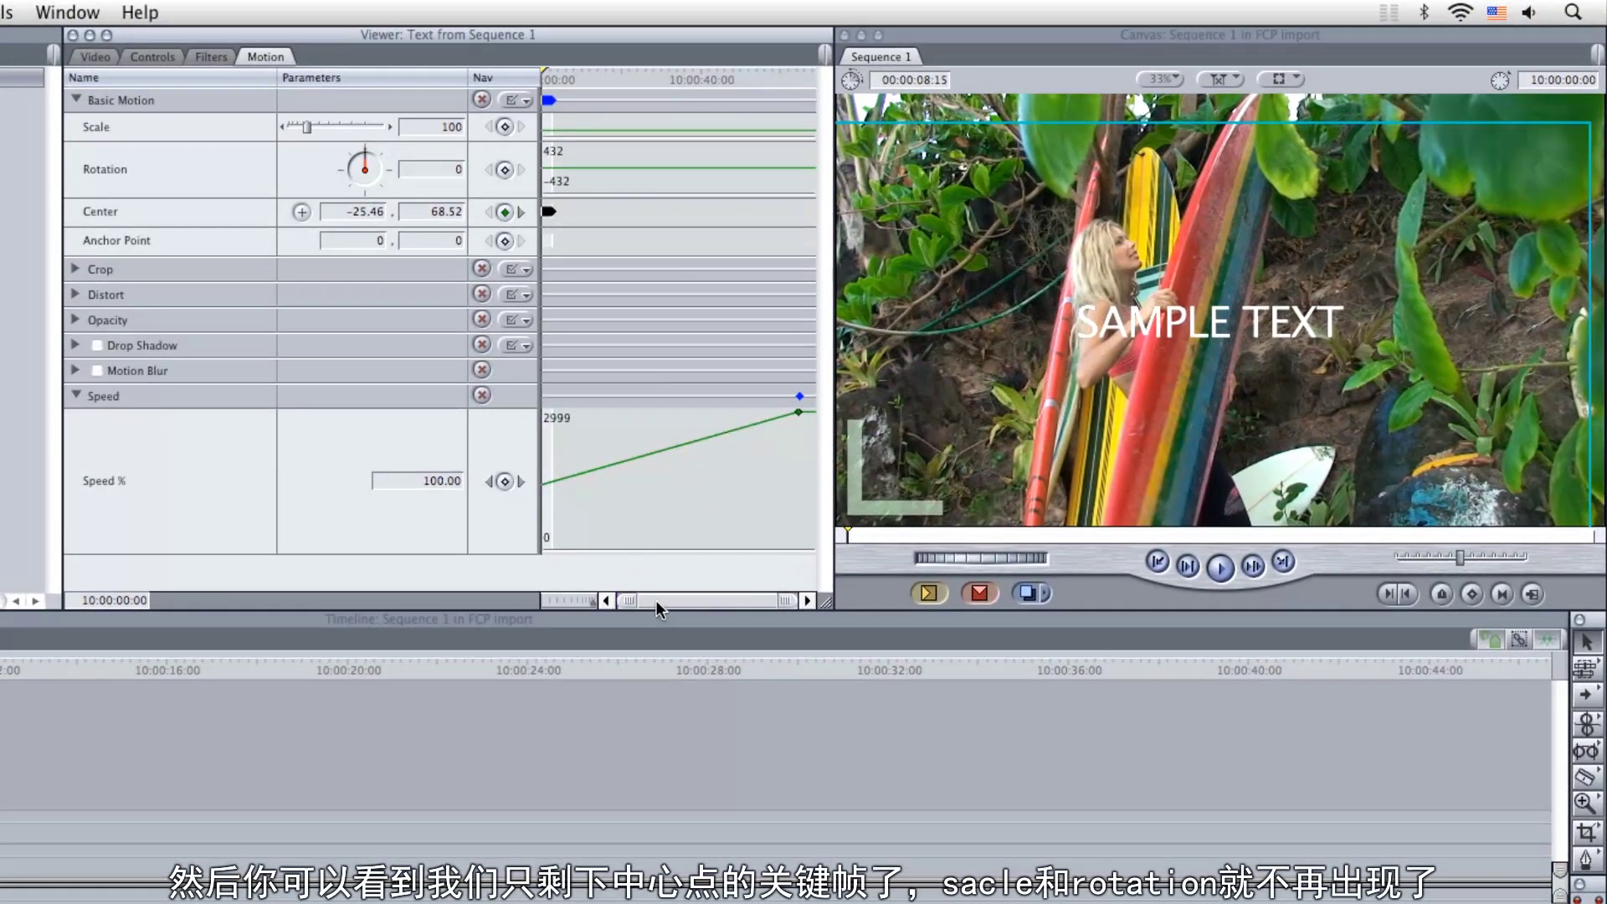
pyautogui.moveTo(783, 607); pyautogui.dragTo(545, 596)
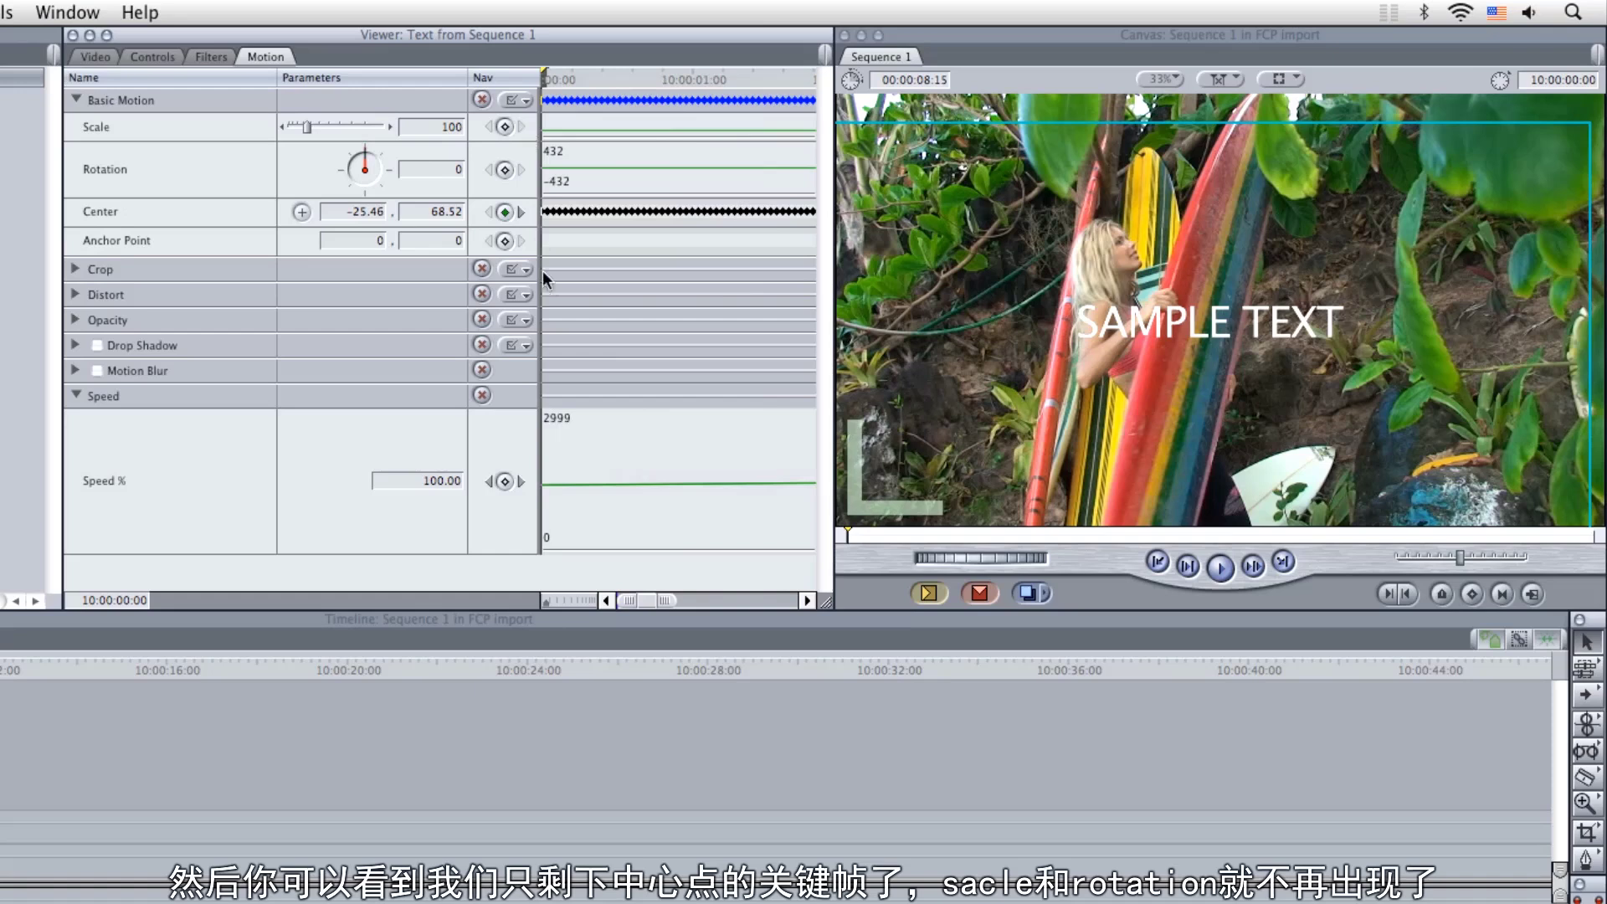
pyautogui.press('space')
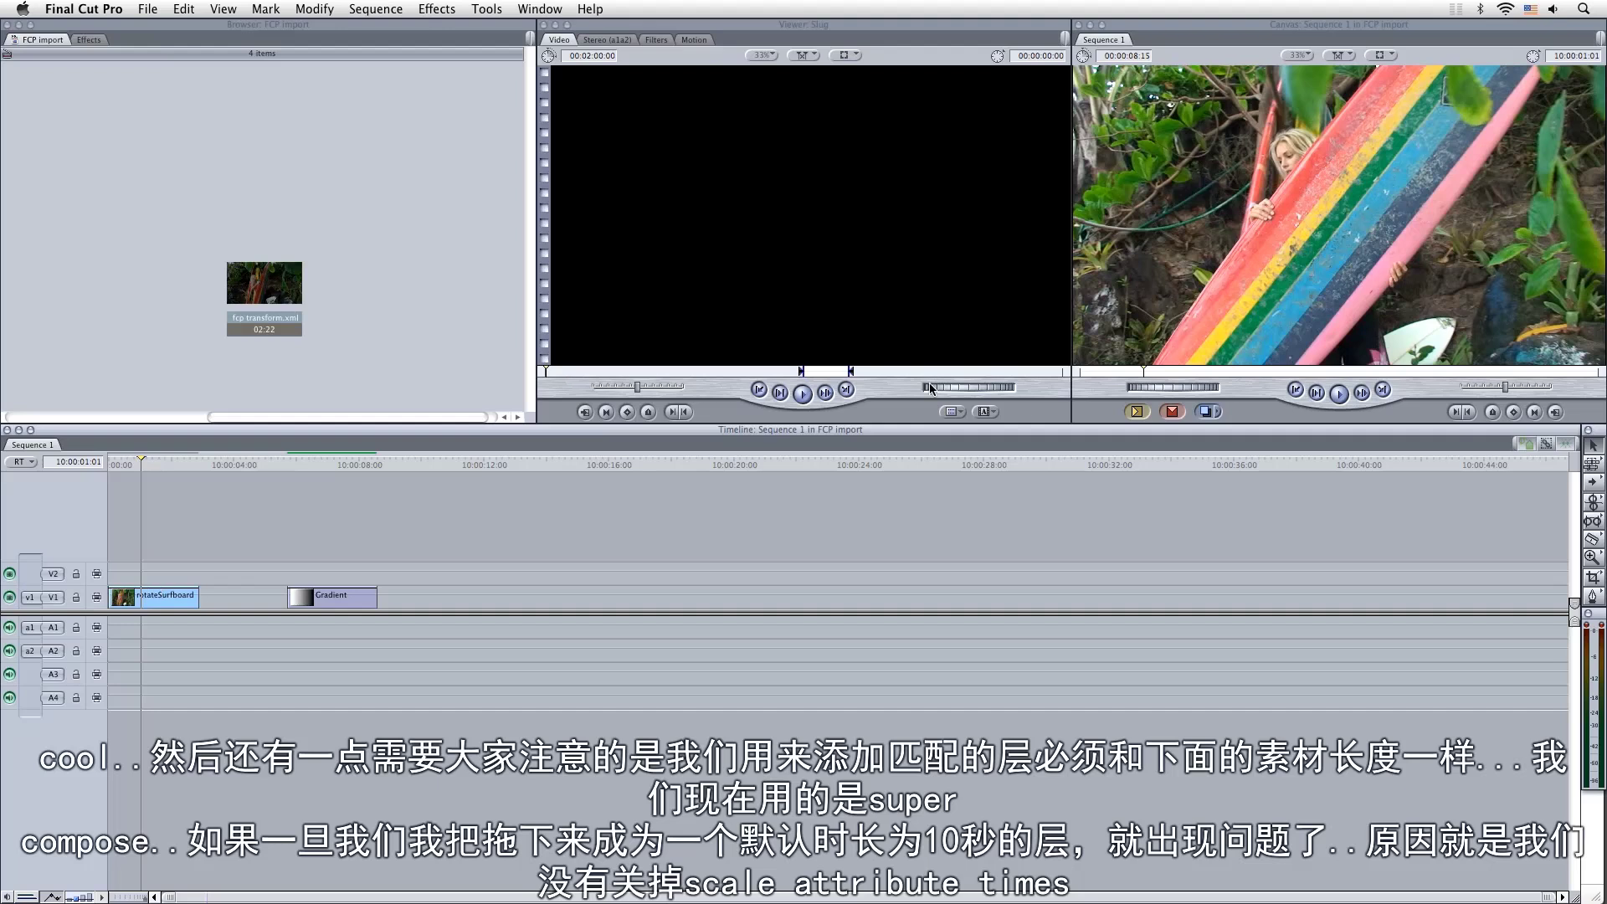
# Place a new 10-second Text clip on track V2 at the sequence start and move the Gradient clip beyond its end
pyautogui.click(985, 412)
pyautogui.click(1039, 412)
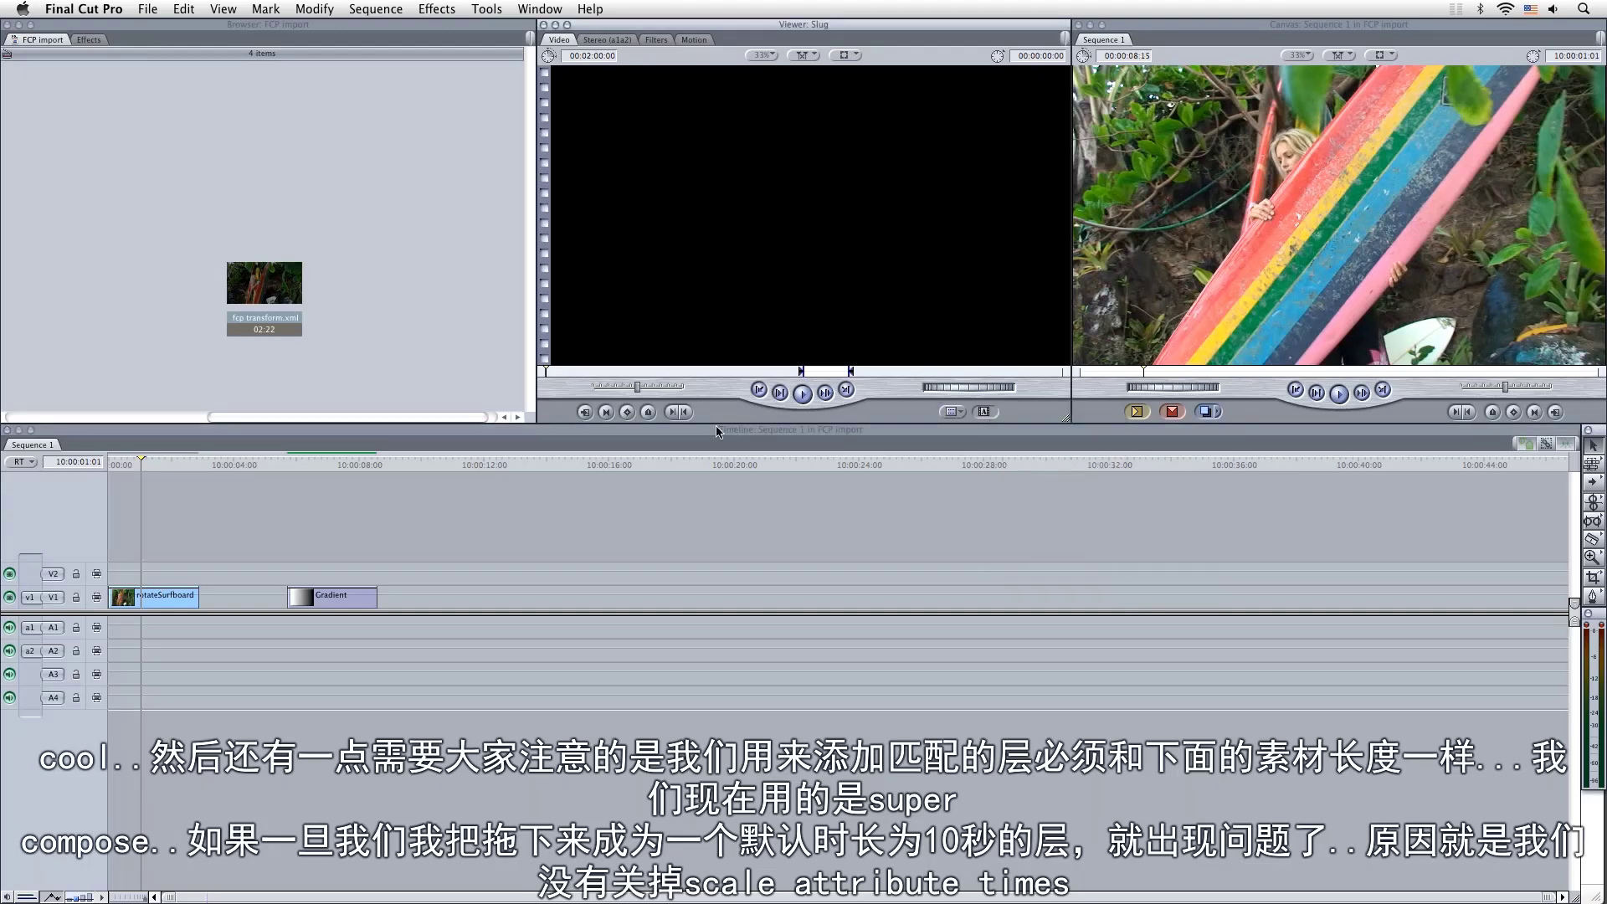
pyautogui.click(134, 489)
pyautogui.press('Home')
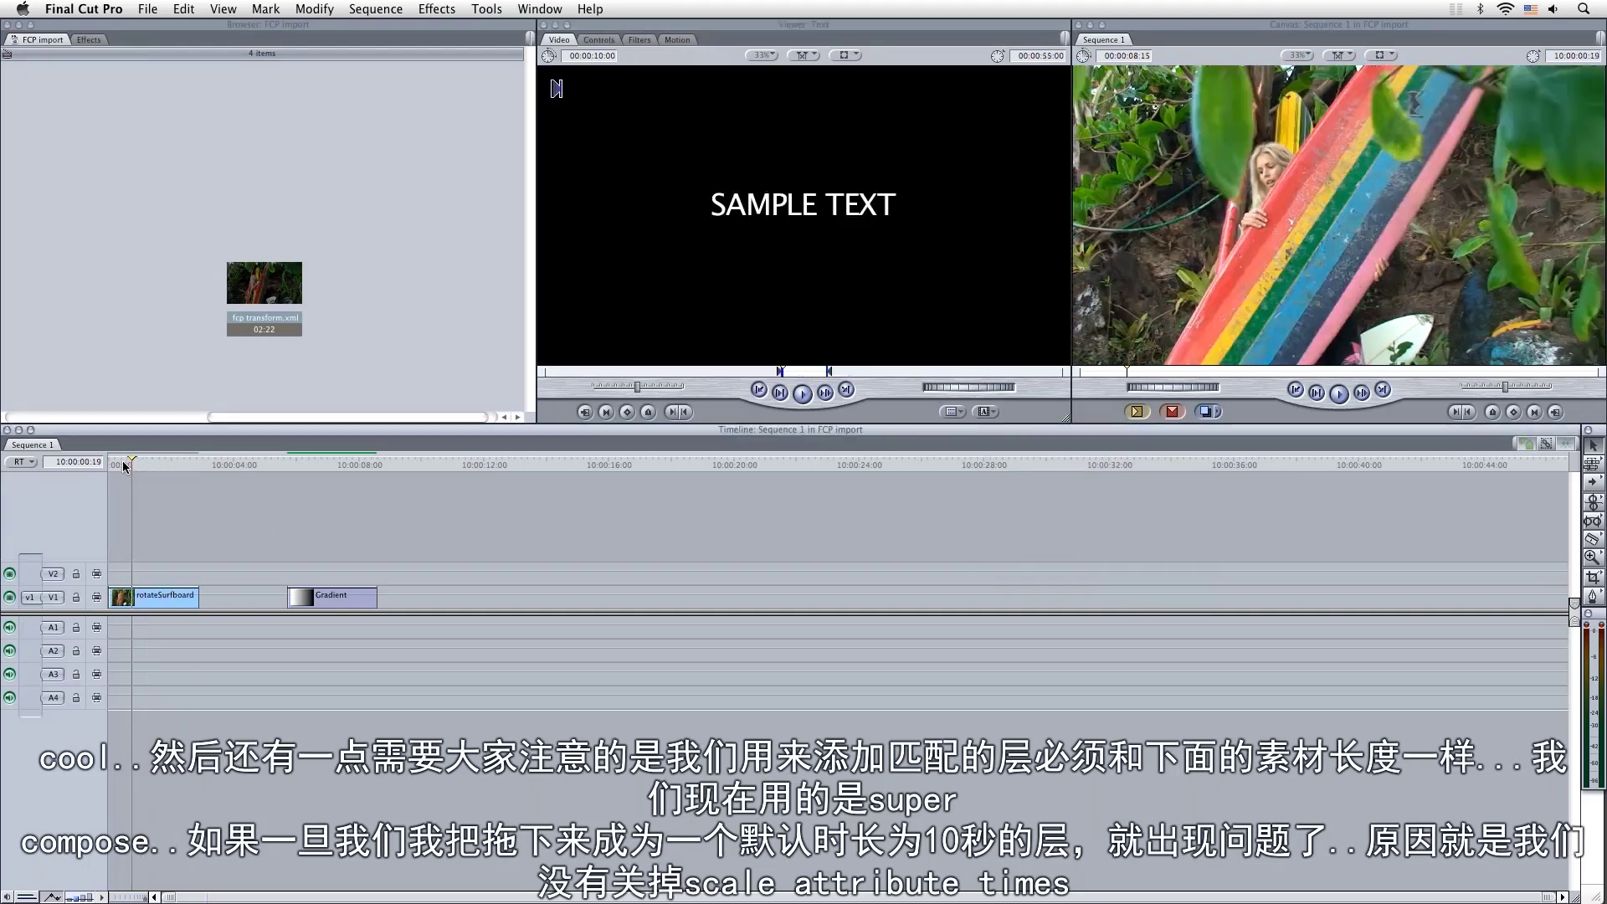
pyautogui.moveTo(1090, 265); pyautogui.dragTo(1453, 351)
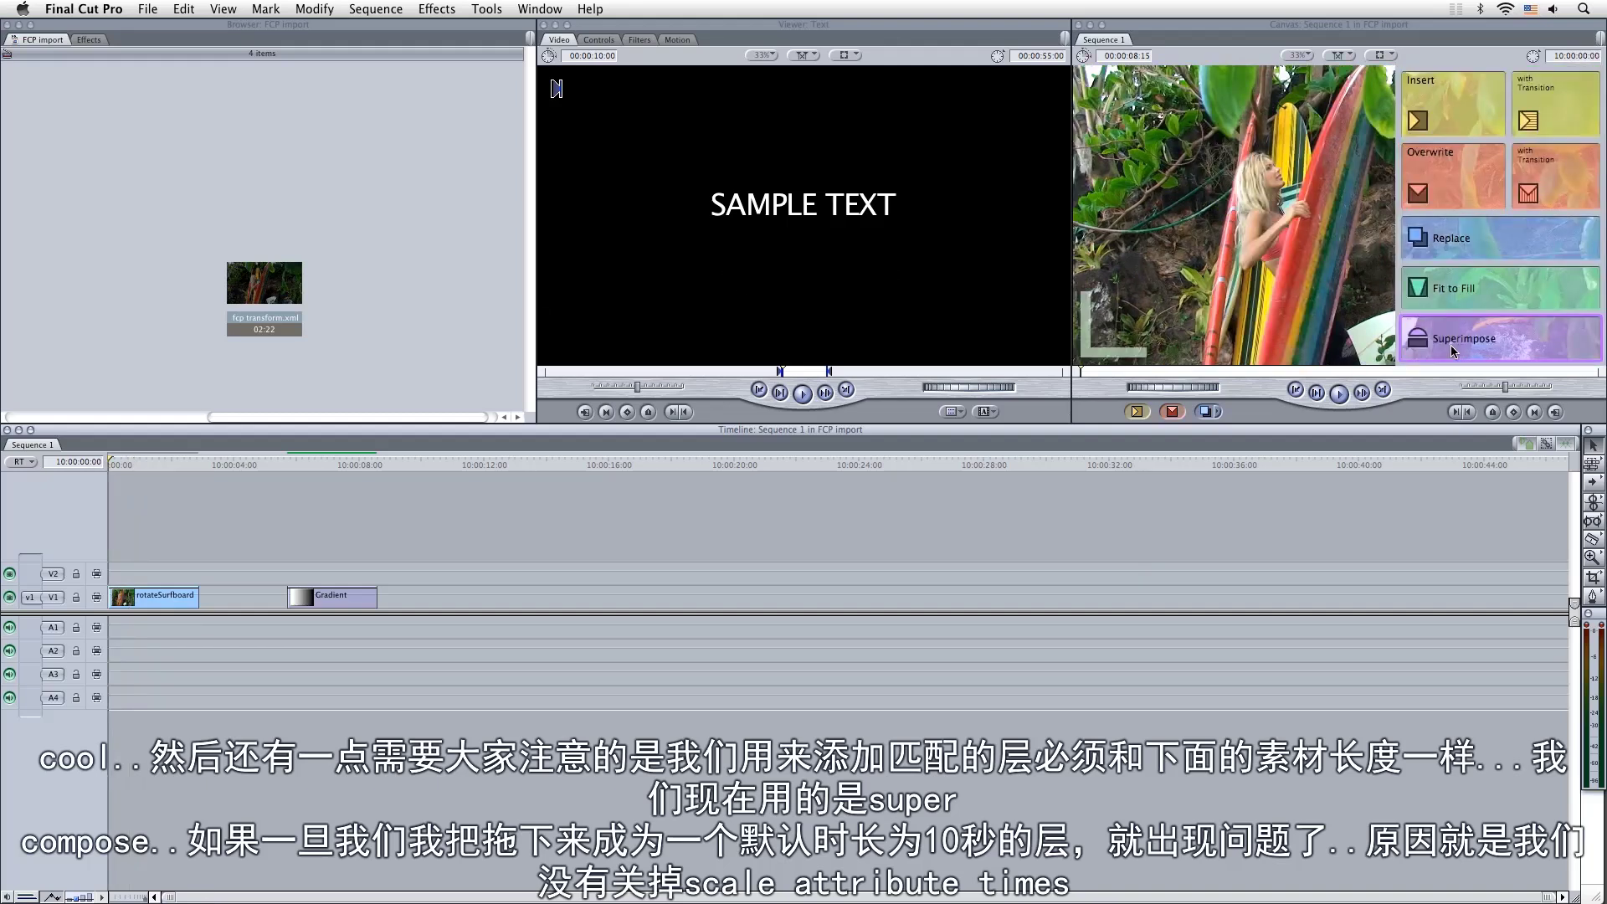
pyautogui.moveTo(1453, 352); pyautogui.dragTo(1455, 350)
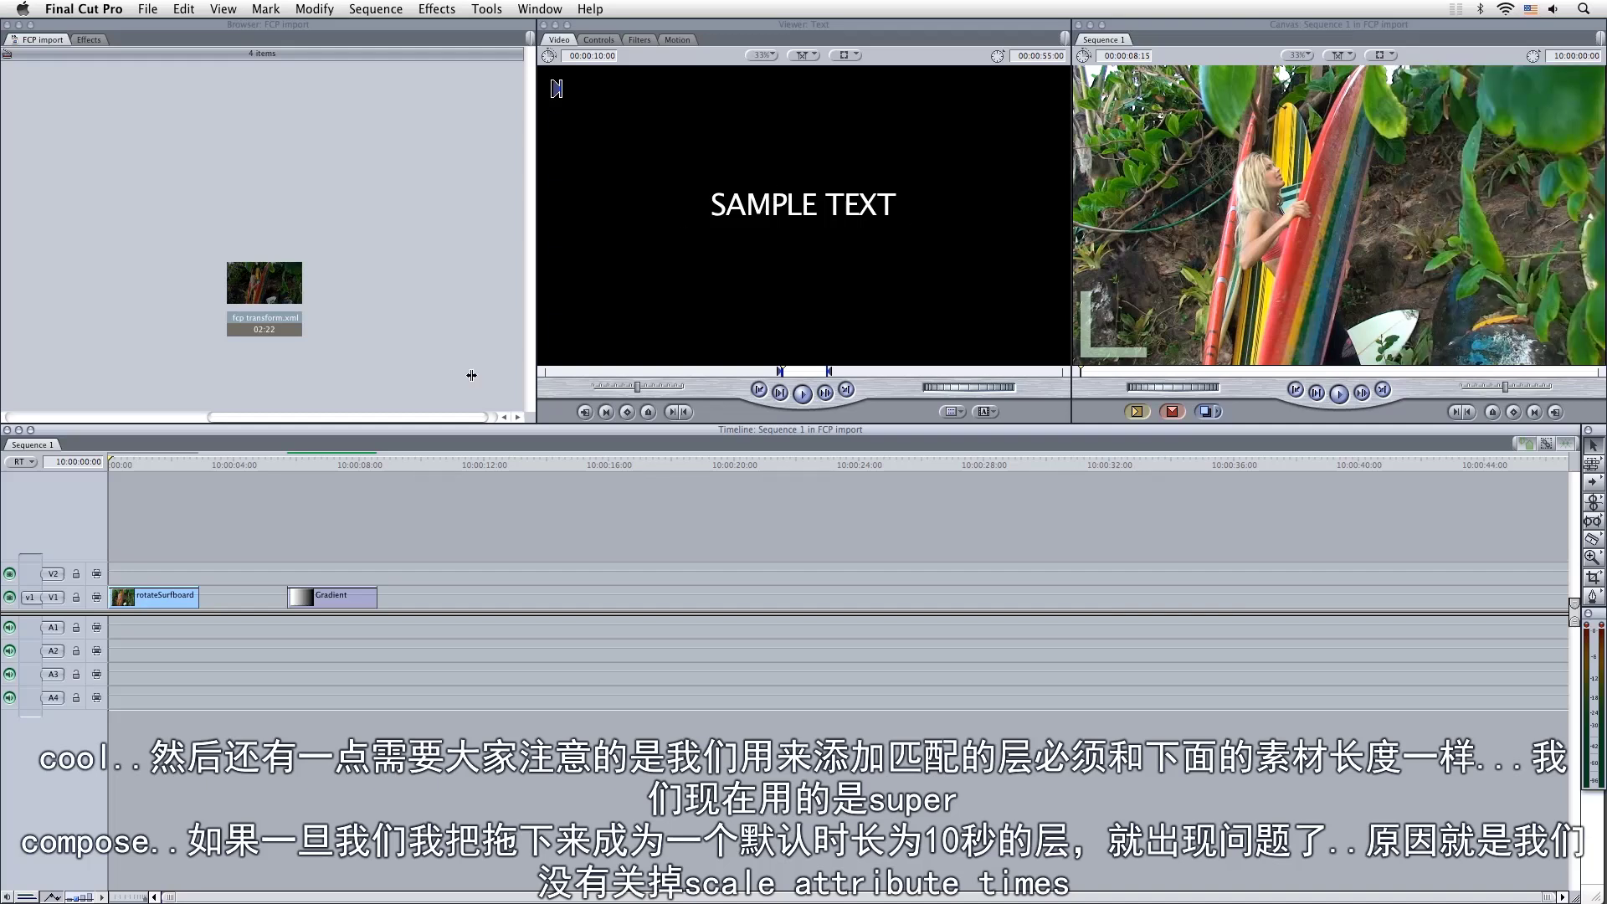
pyautogui.moveTo(727, 290); pyautogui.dragTo(118, 574)
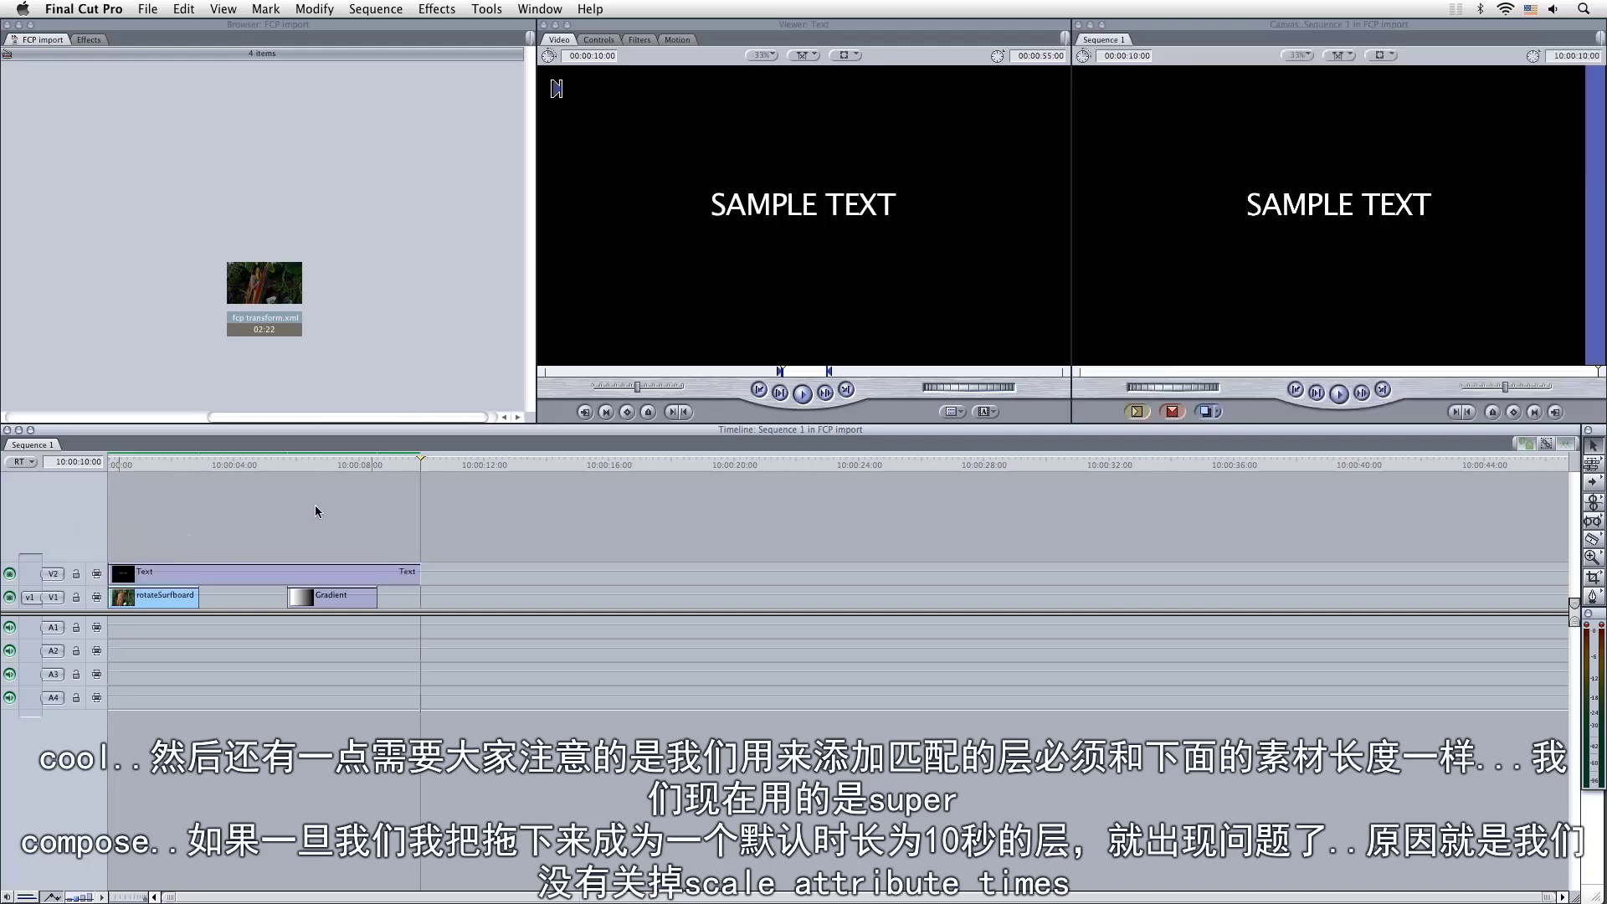
pyautogui.moveTo(165, 474); pyautogui.dragTo(125, 469)
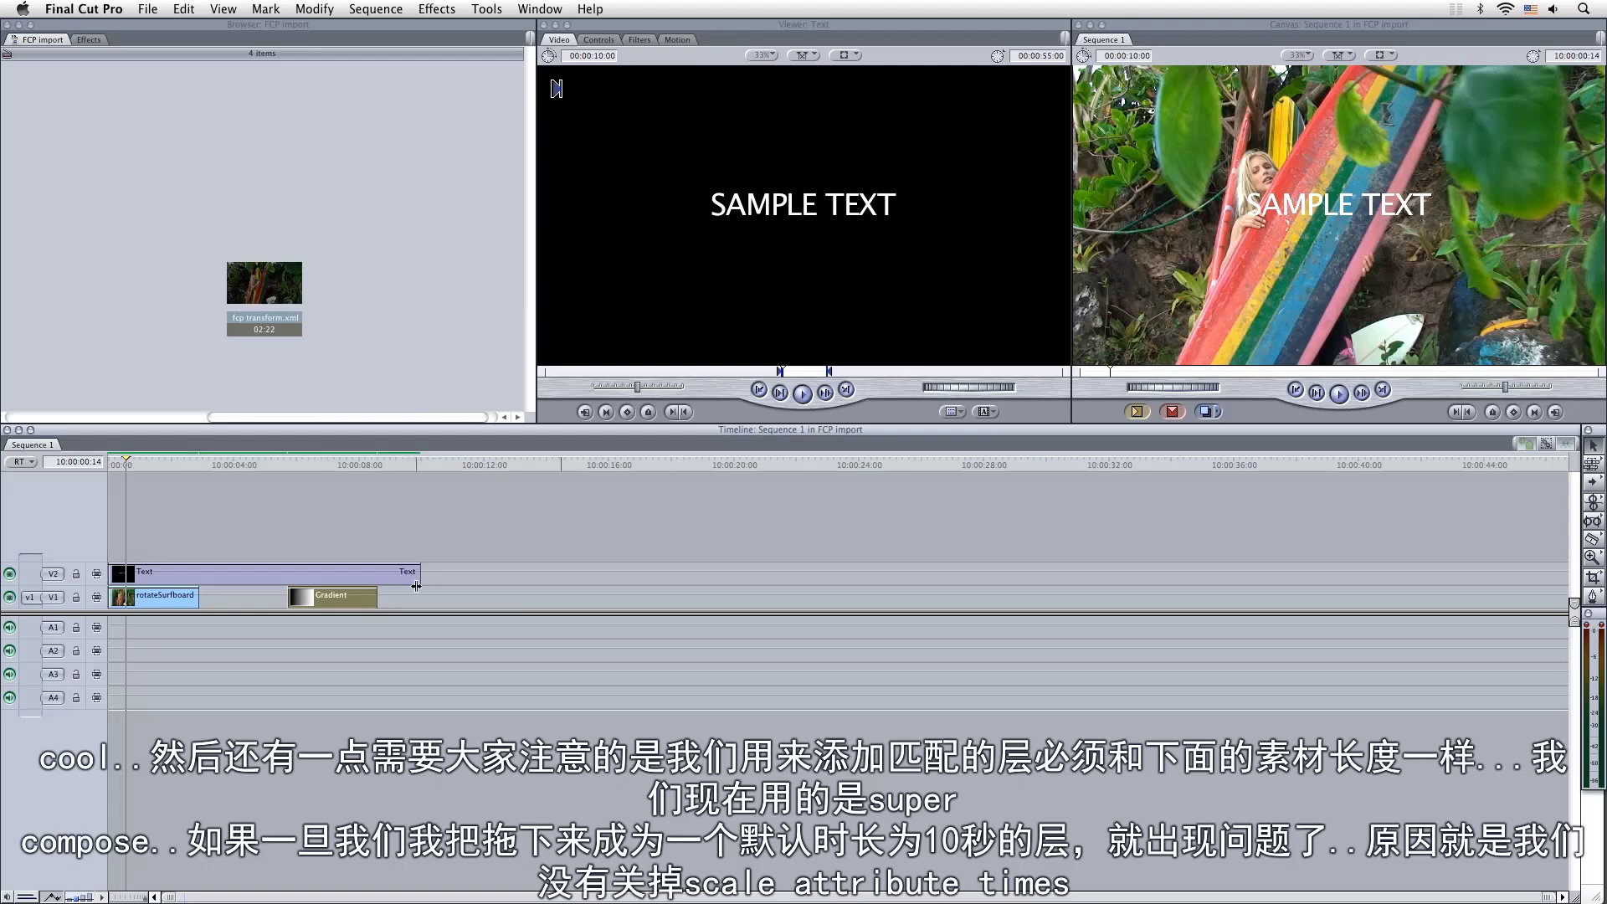
pyautogui.moveTo(371, 603); pyautogui.dragTo(542, 603)
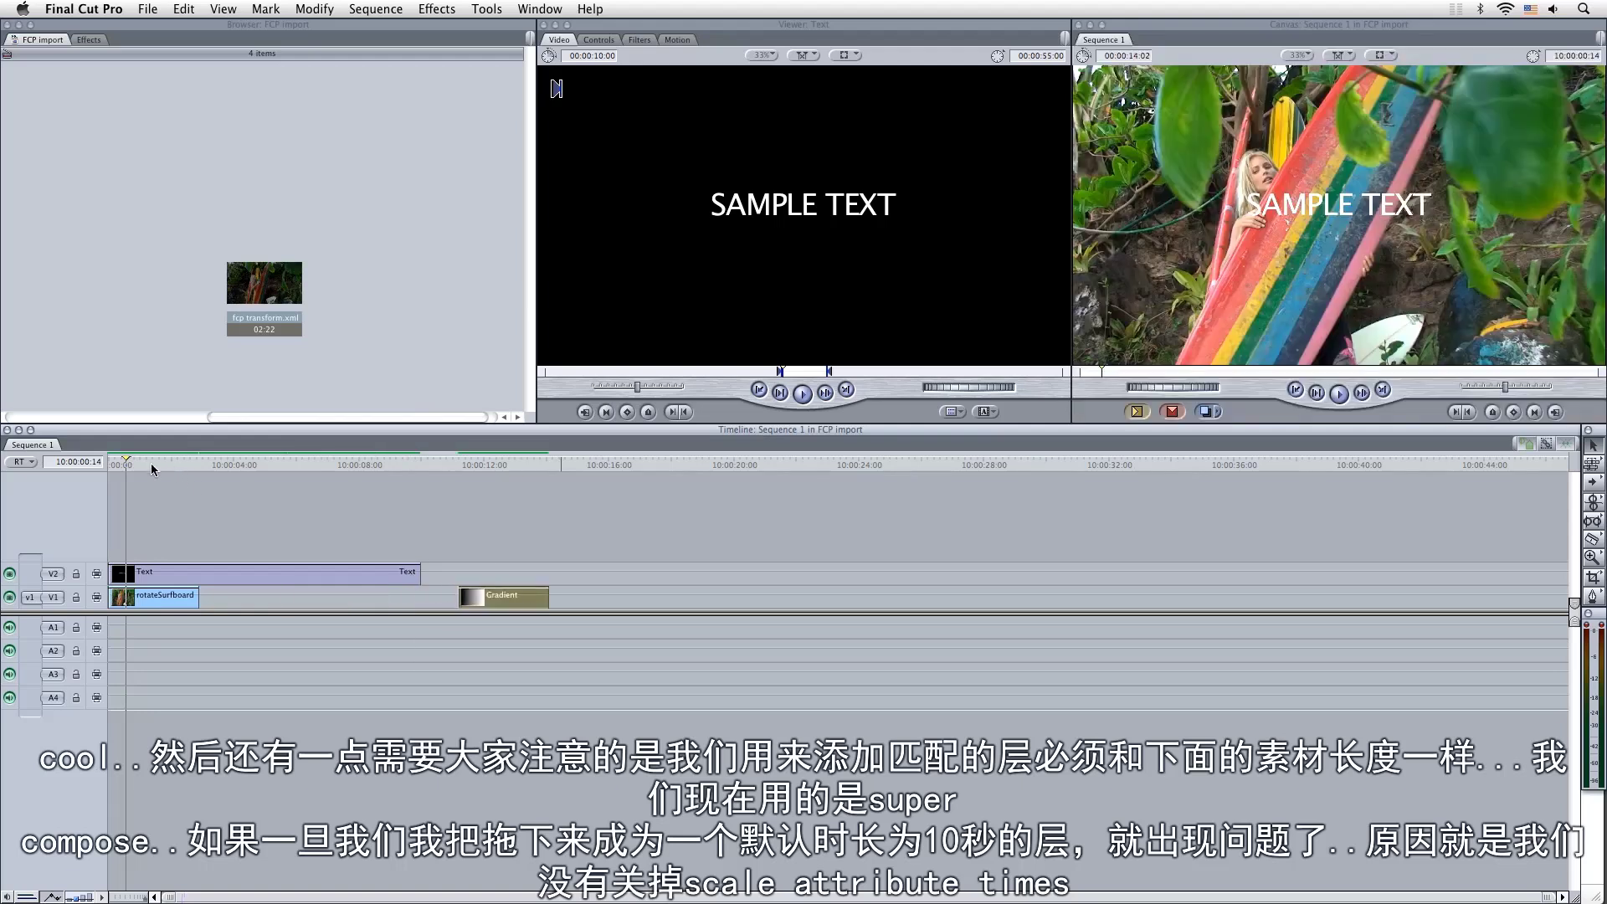
# Try pasting the Basic Motion attributes onto the 10-second Text clip with Scale Attribute Times on, and scrub through the sequence
pyautogui.press('Home')
pyautogui.rightClick(205, 575)
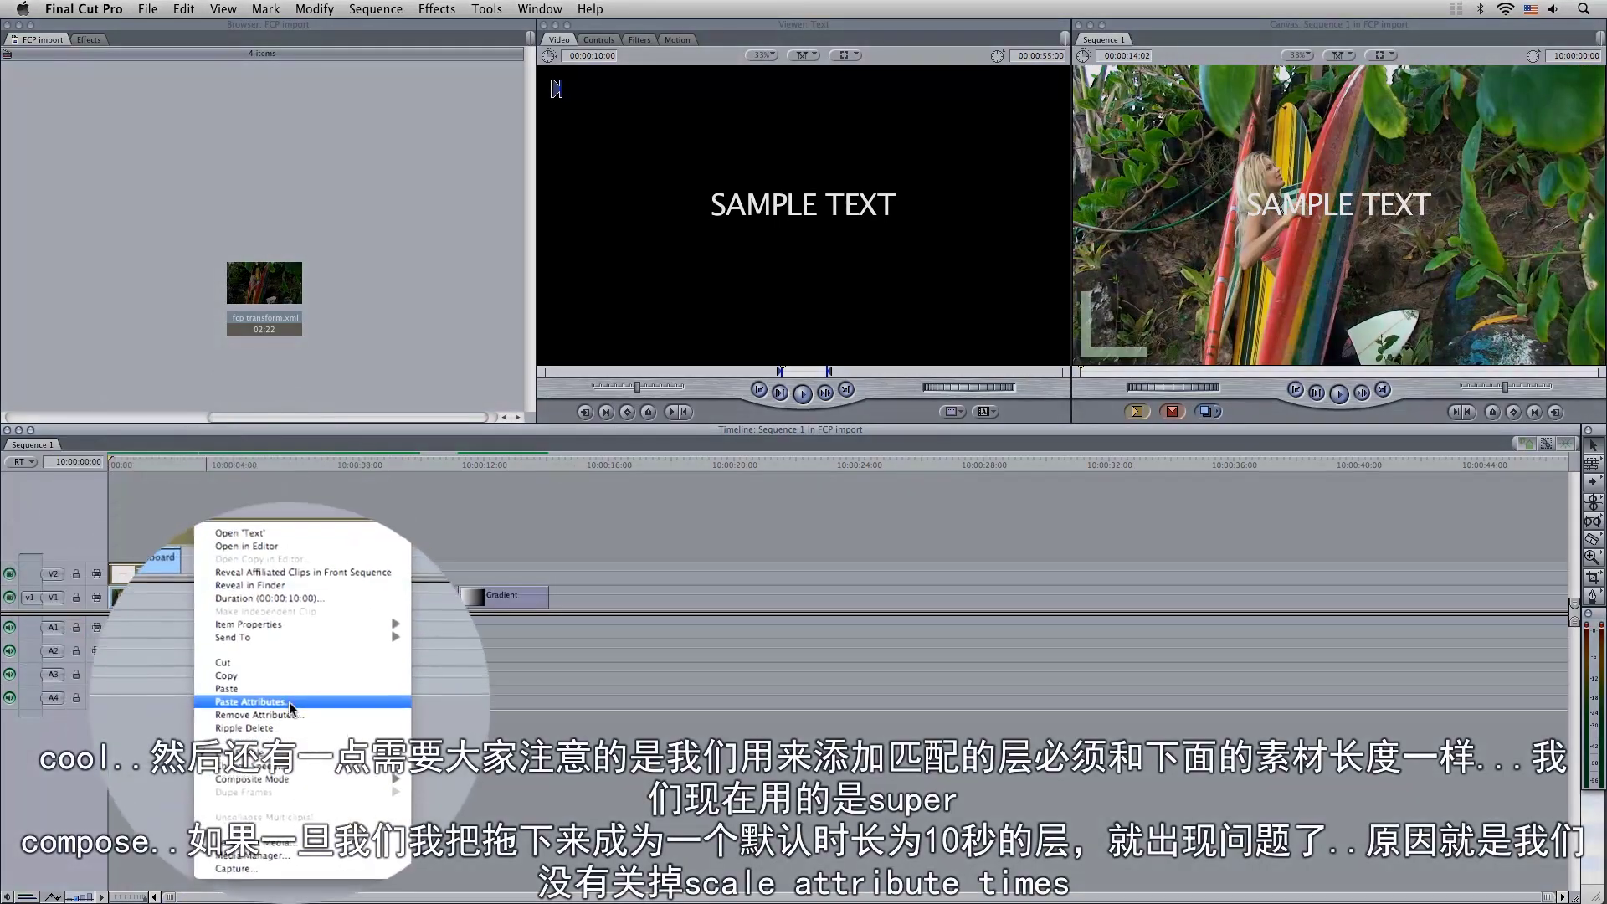
pyautogui.click(292, 708)
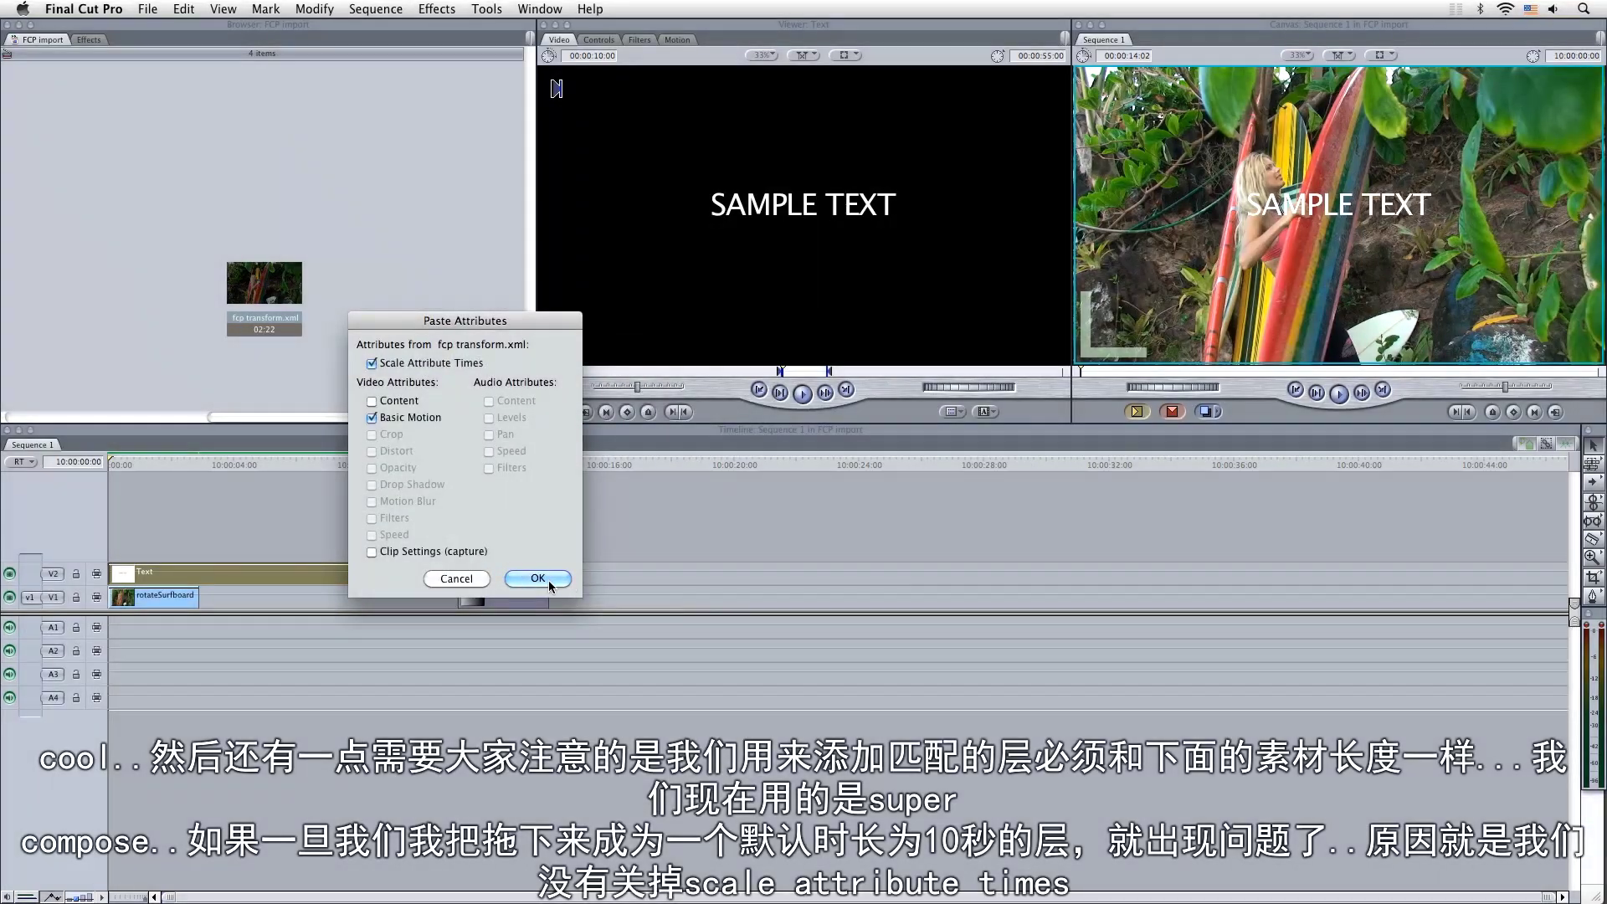
pyautogui.click(537, 579)
pyautogui.moveTo(118, 467); pyautogui.dragTo(386, 469)
pyautogui.press('Home')
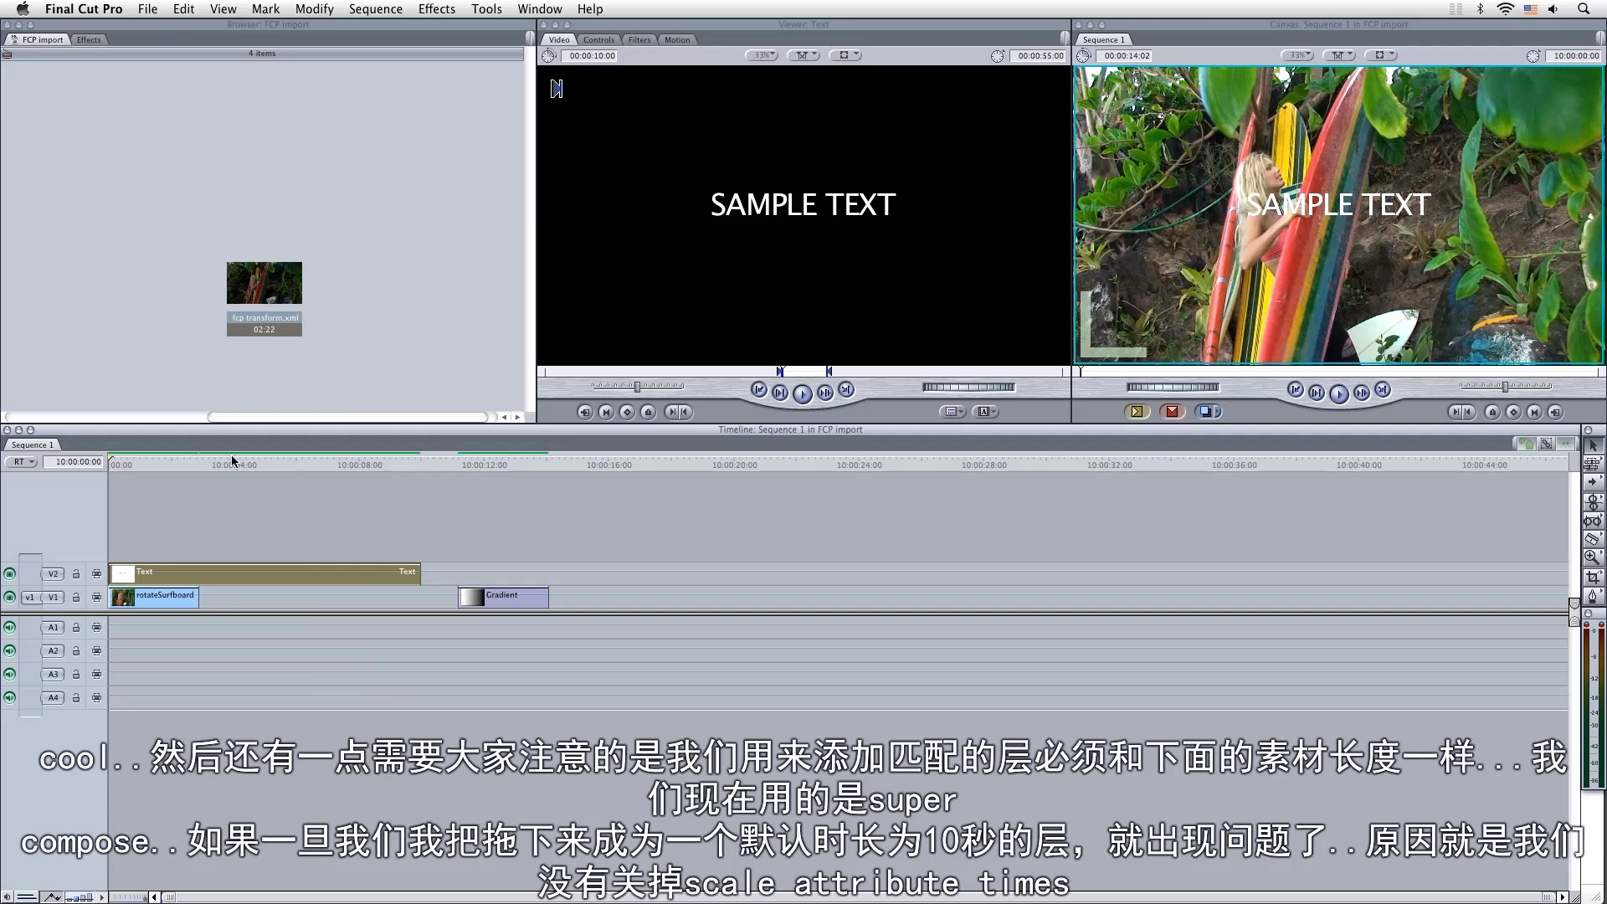
pyautogui.moveTo(134, 465); pyautogui.dragTo(184, 465)
pyautogui.press('Home')
# Paste the Basic Motion attributes onto the 10-second Text clip with Scale Attribute Times off, and scrub the sequence start
pyautogui.rightClick(176, 575)
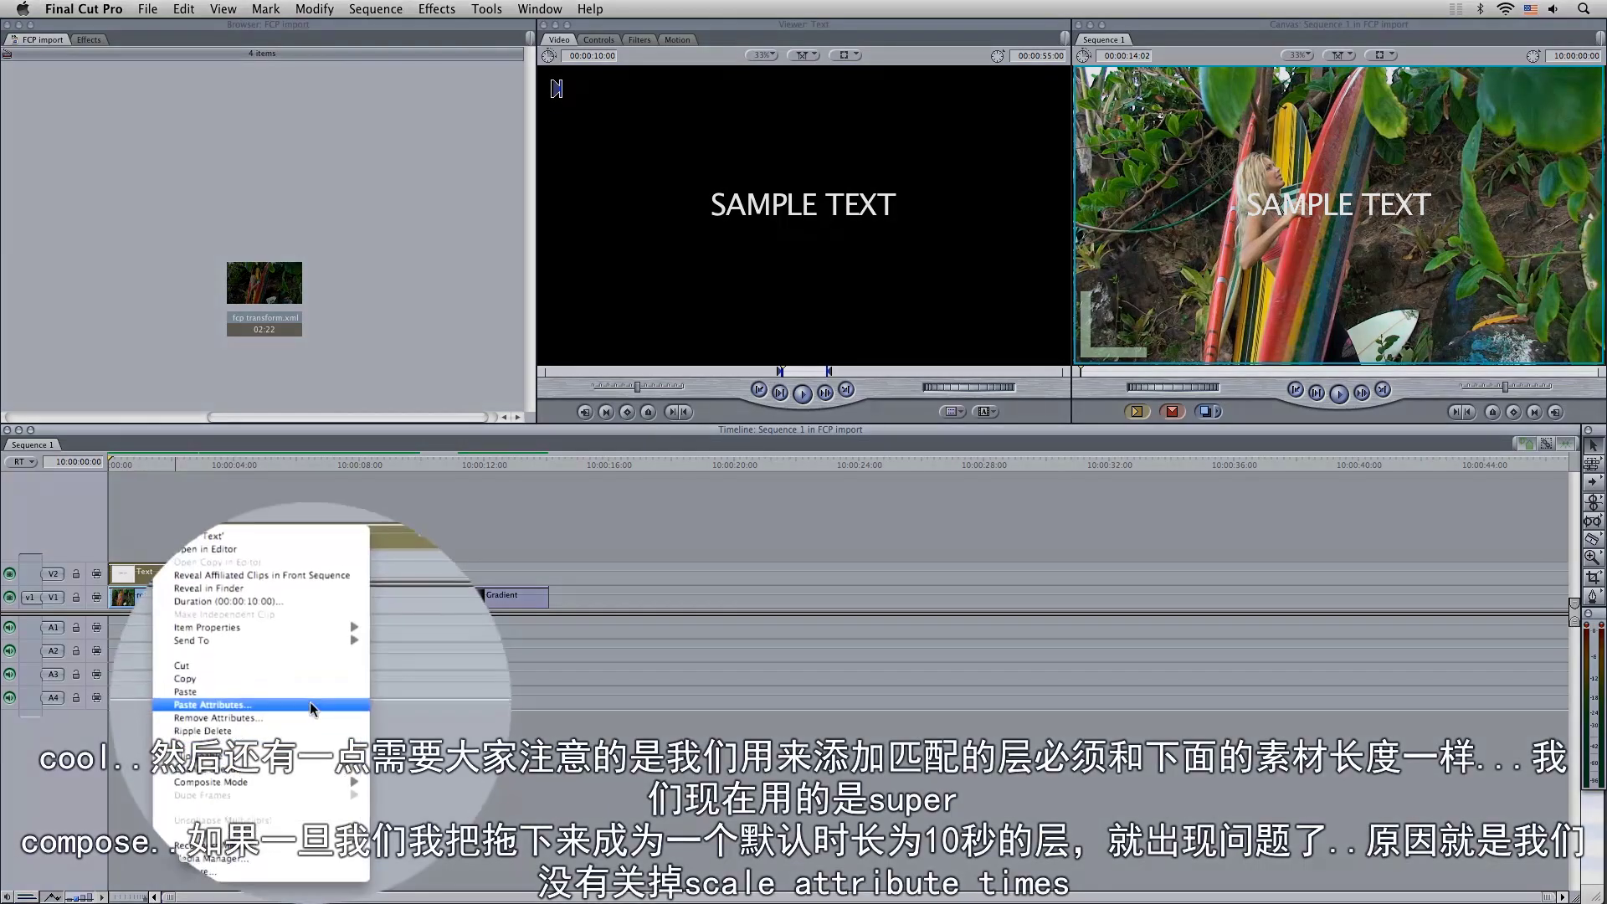
pyautogui.click(234, 697)
pyautogui.click(407, 425)
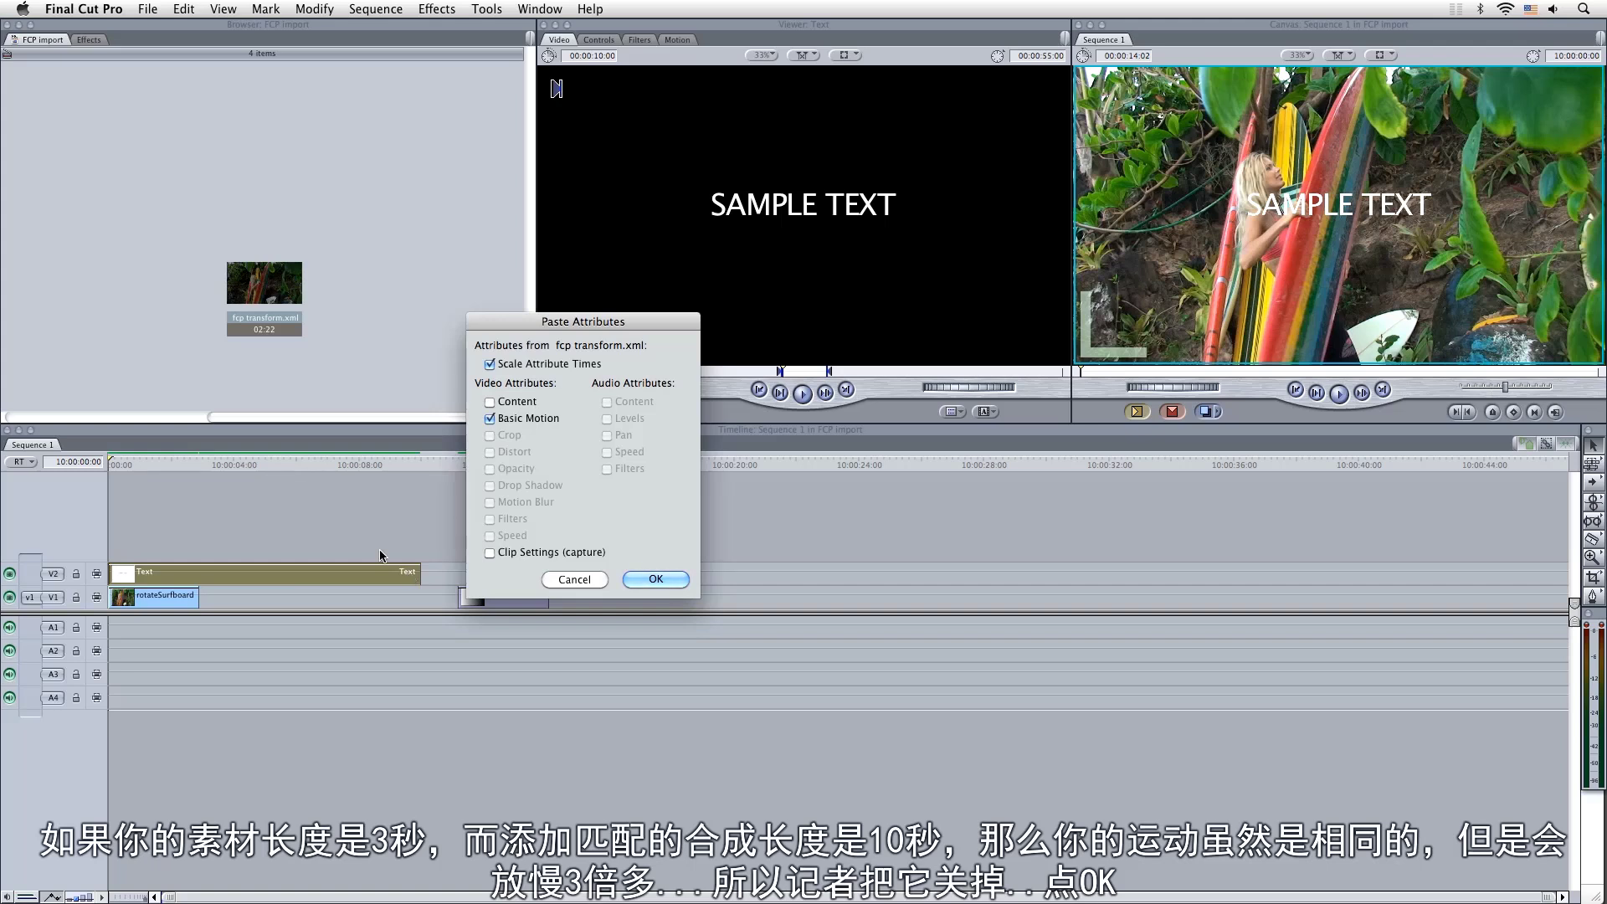
pyautogui.click(545, 369)
pyautogui.click(655, 580)
pyautogui.moveTo(113, 462)
pyautogui.mouseDown()
pyautogui.moveTo(186, 464)
pyautogui.moveTo(97, 489)
pyautogui.mouseUp()
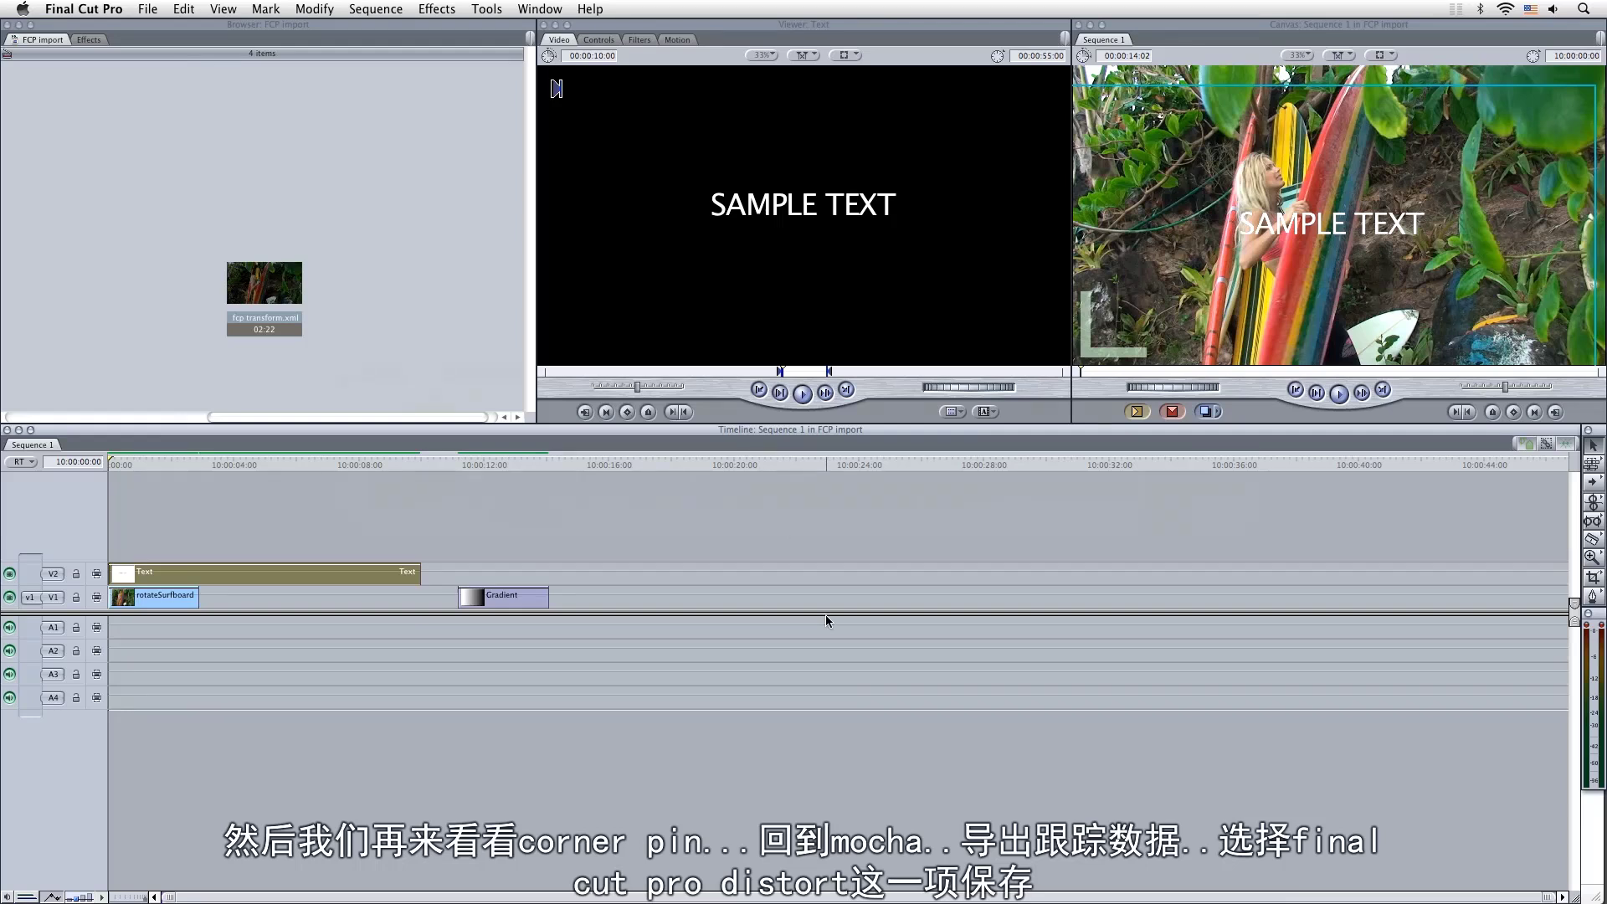
# Switch to mocha pro and set the tracking data export format to Final Cut Distort [corner pin] (*.xml)
pyautogui.press('super+Tab')
pyautogui.click(1124, 803)
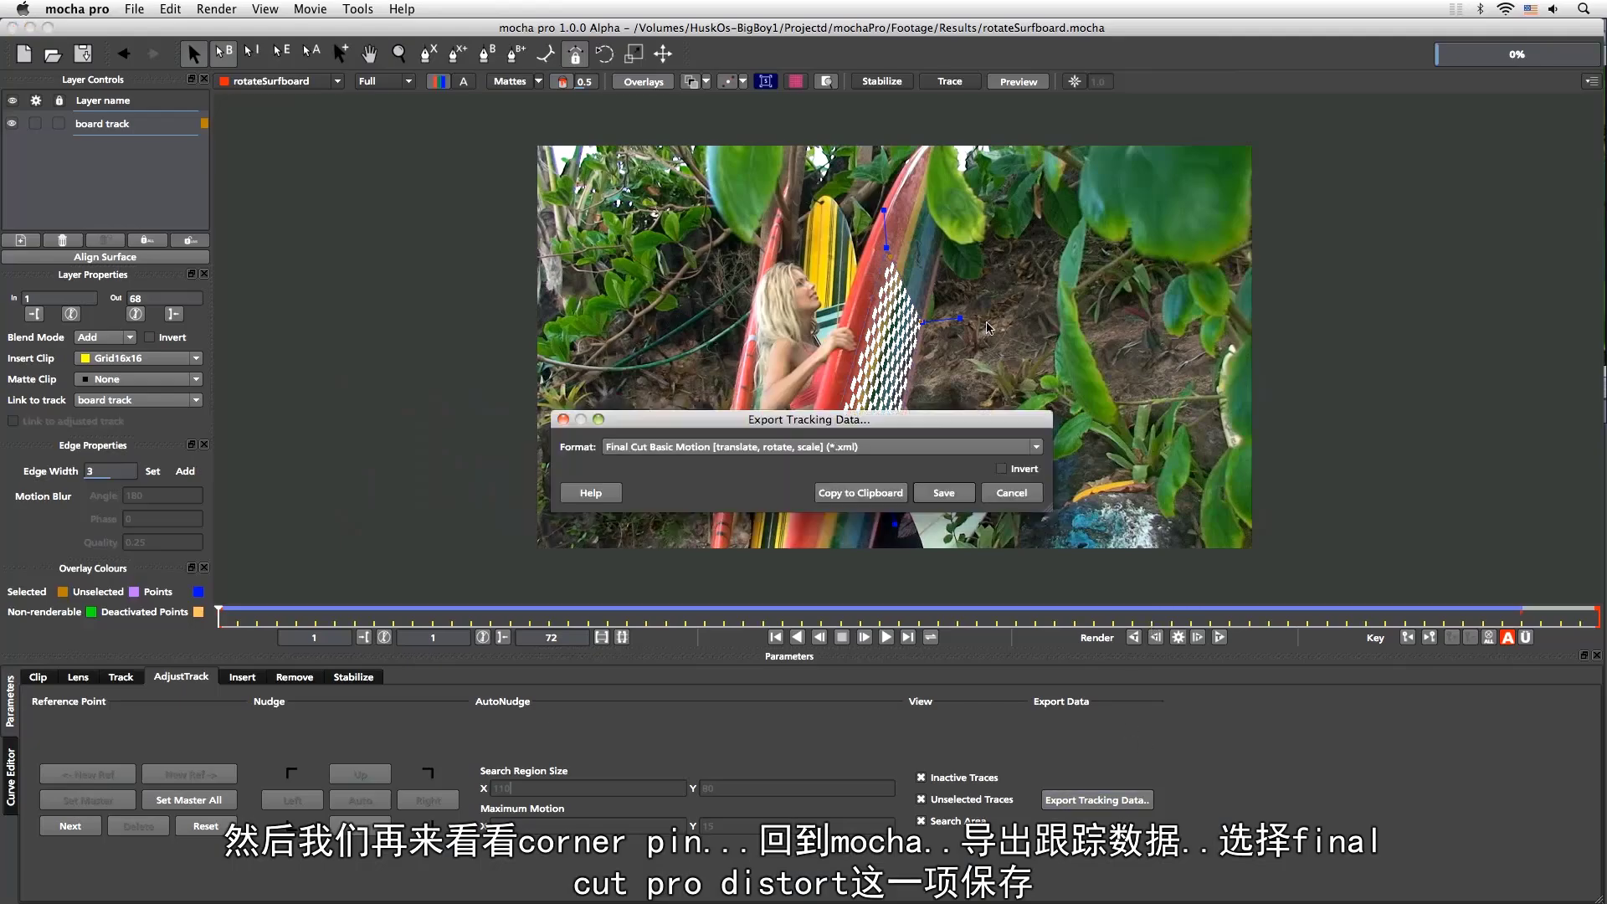
pyautogui.click(1036, 448)
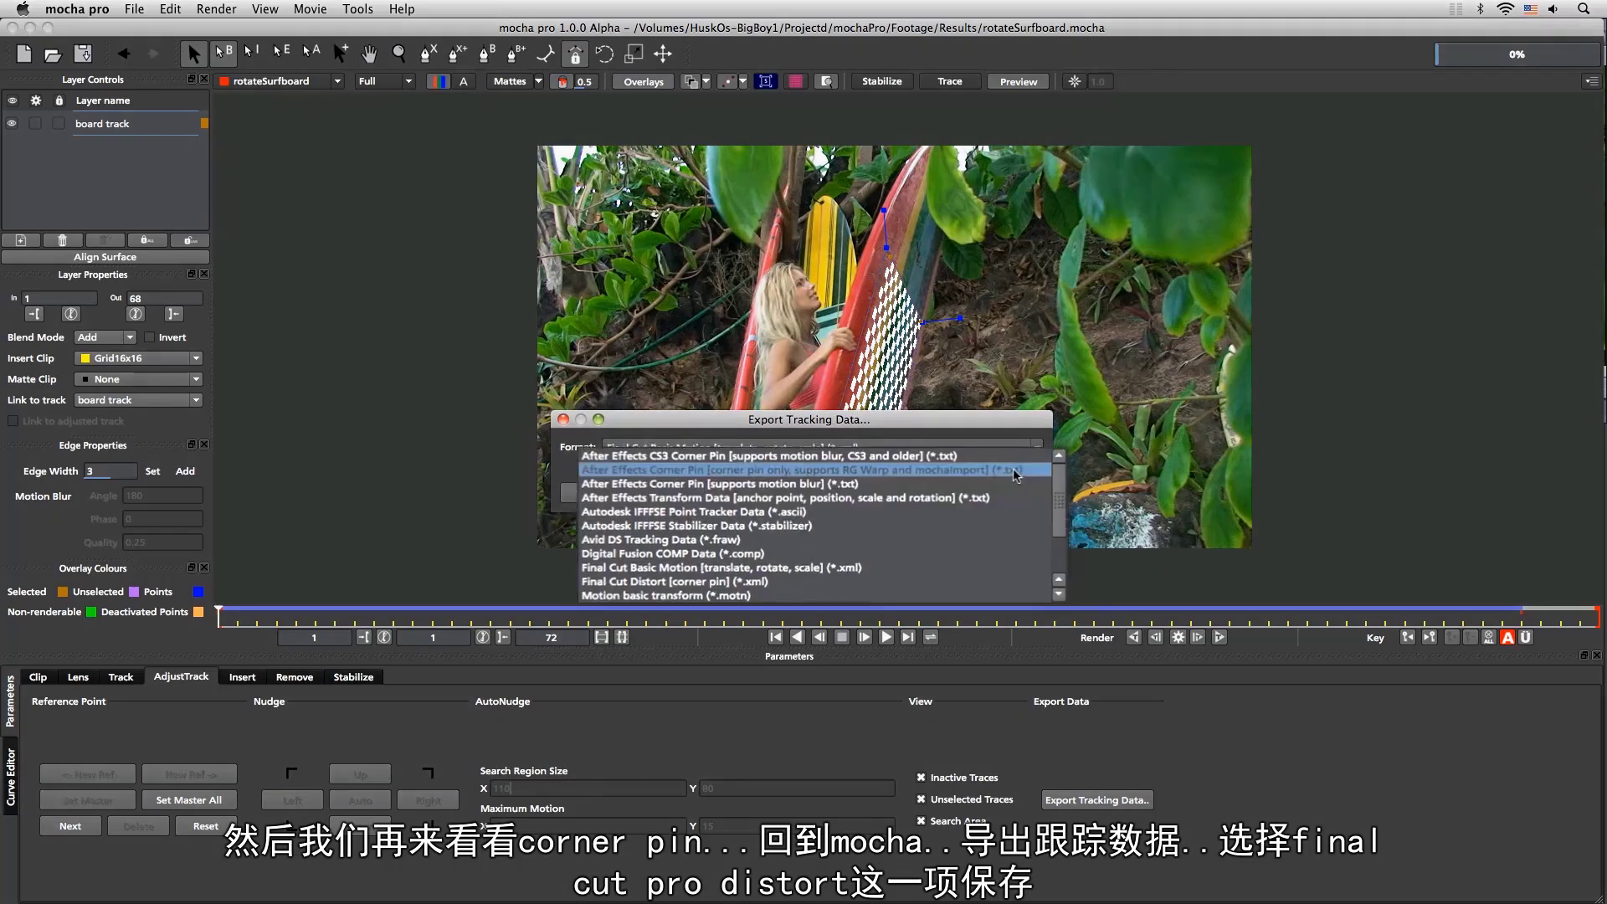
pyautogui.scroll(-2, 1078, 517)
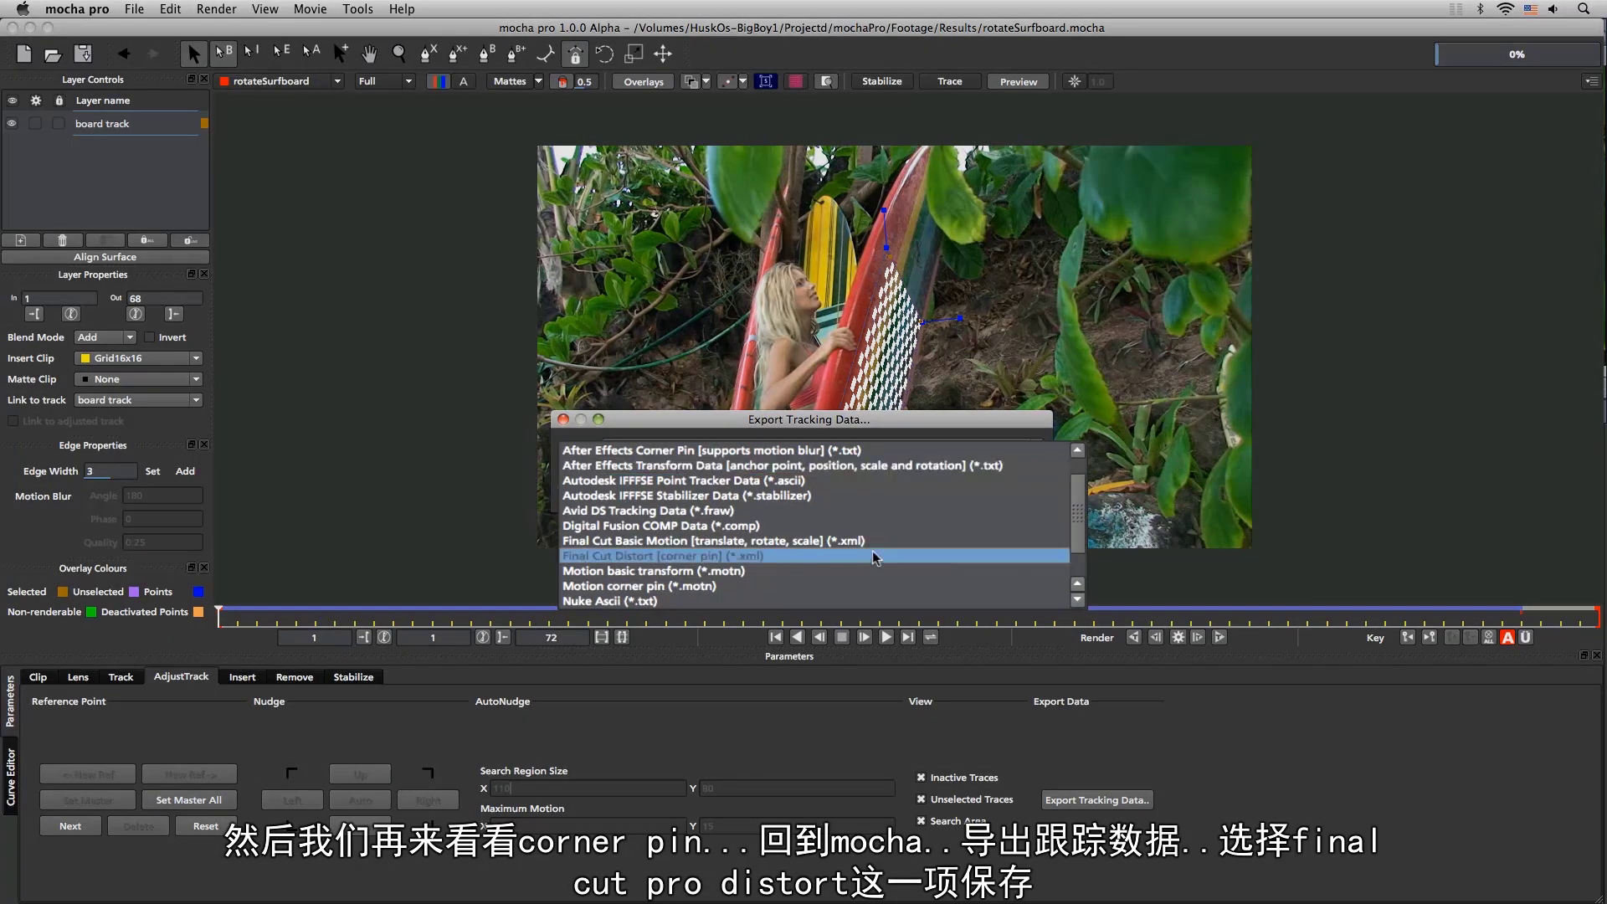
pyautogui.click(829, 557)
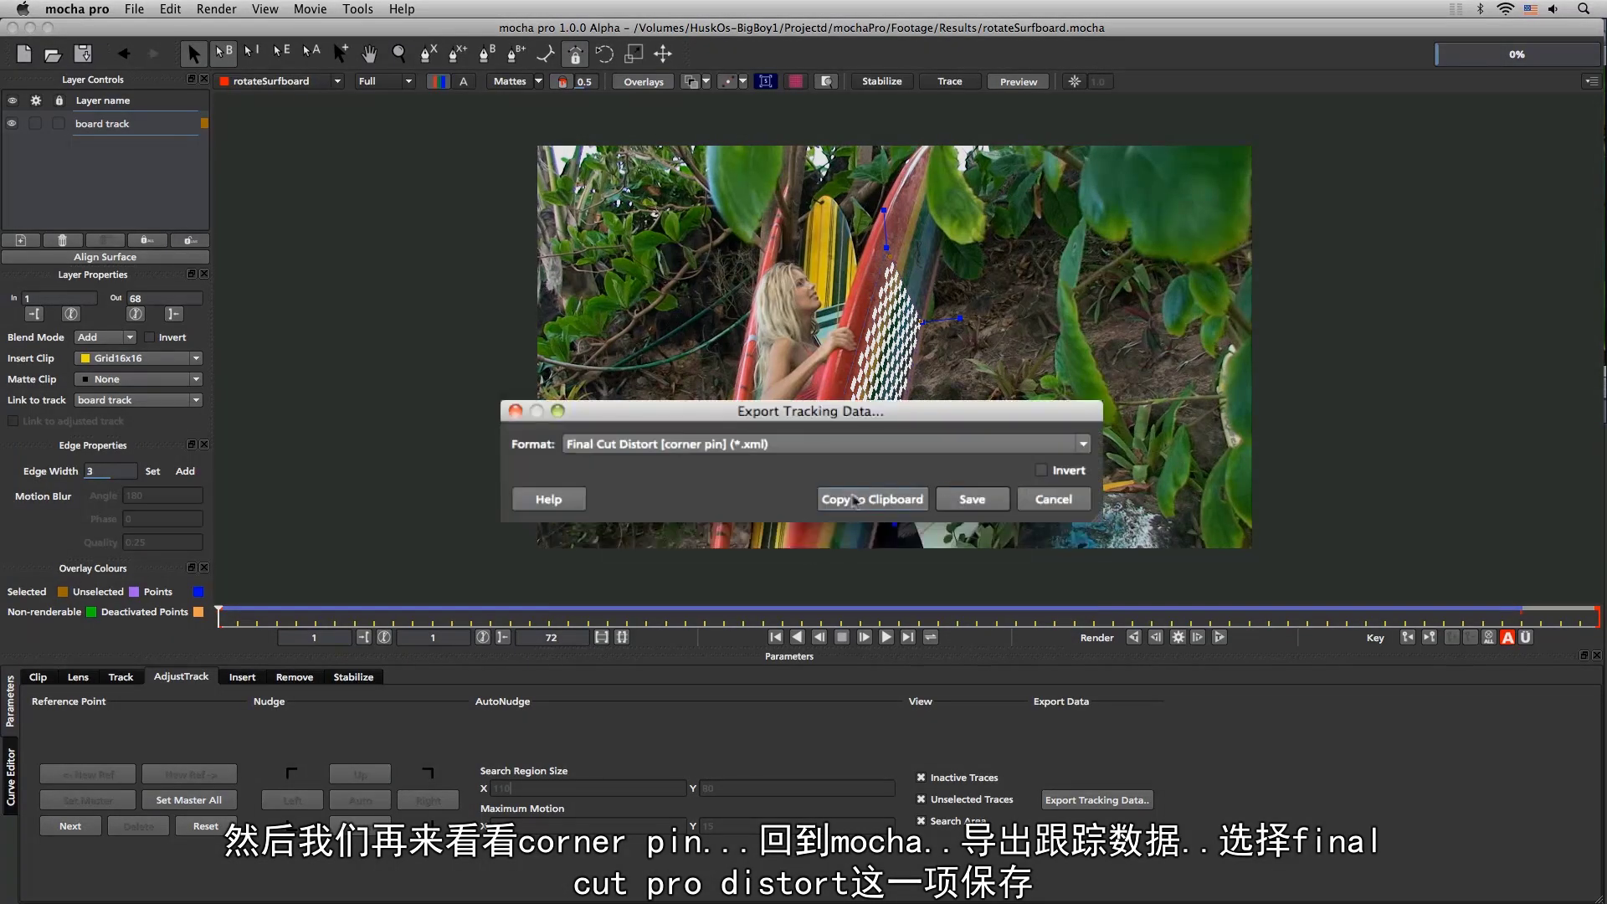
# Save the corner-pin tracking data as "board track - fcp distort" in the Ex 05 - Exporting the Data folder
pyautogui.click(960, 503)
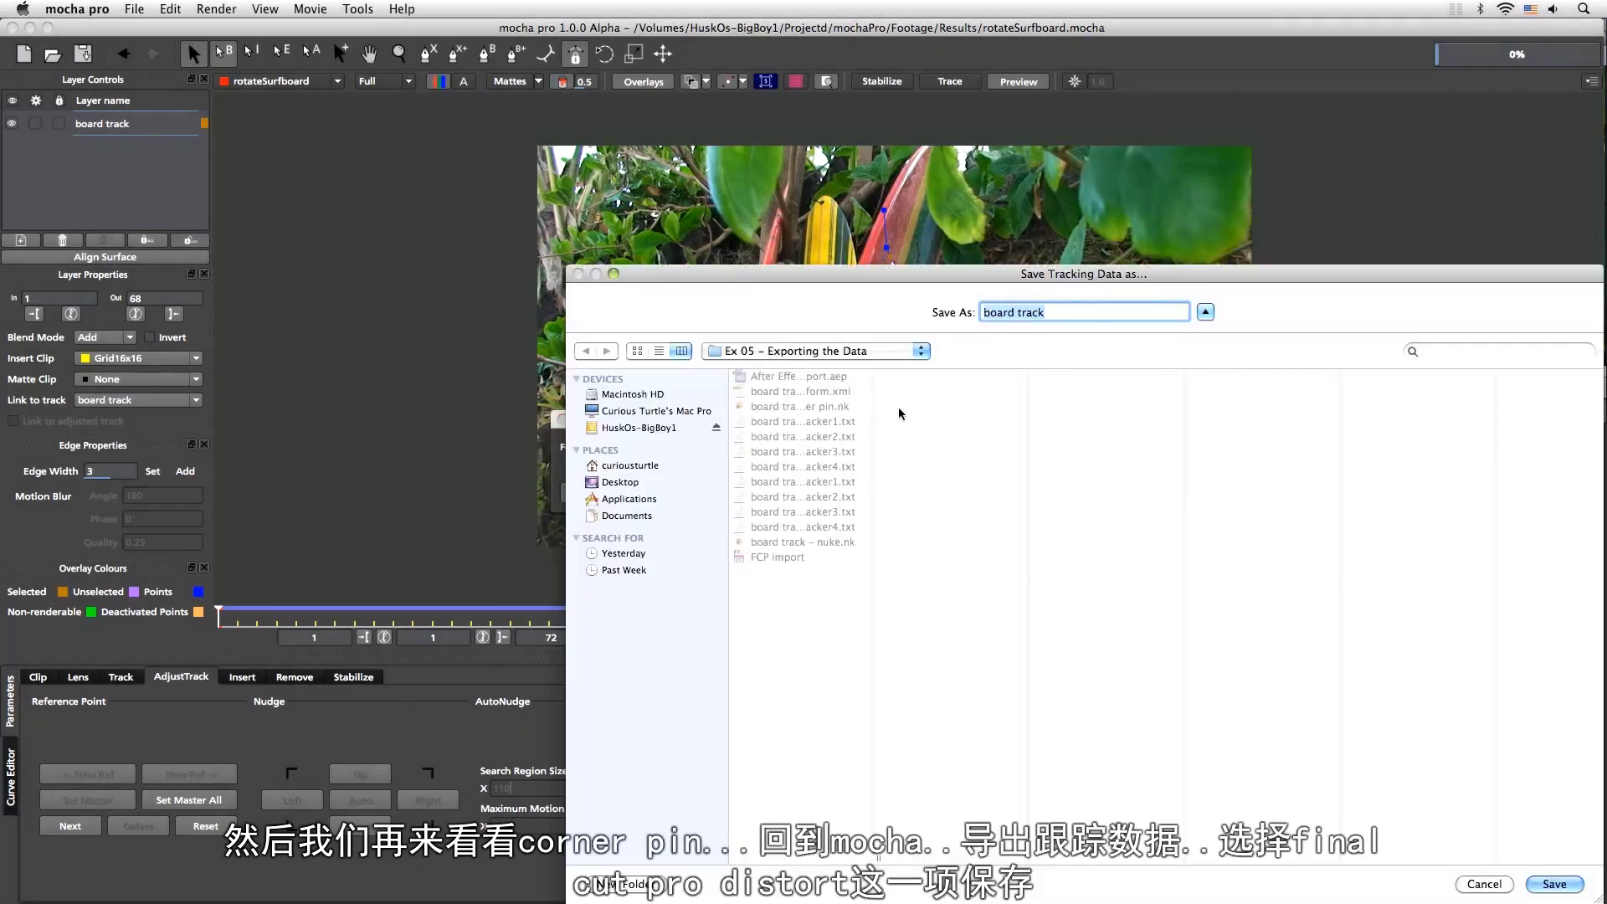
pyautogui.click(1078, 313)
pyautogui.write('fcp')
pyautogui.press('BackSpace')
pyautogui.press('BackSpace')
pyautogui.press('BackSpace')
pyautogui.write('- d')
pyautogui.press('Return')
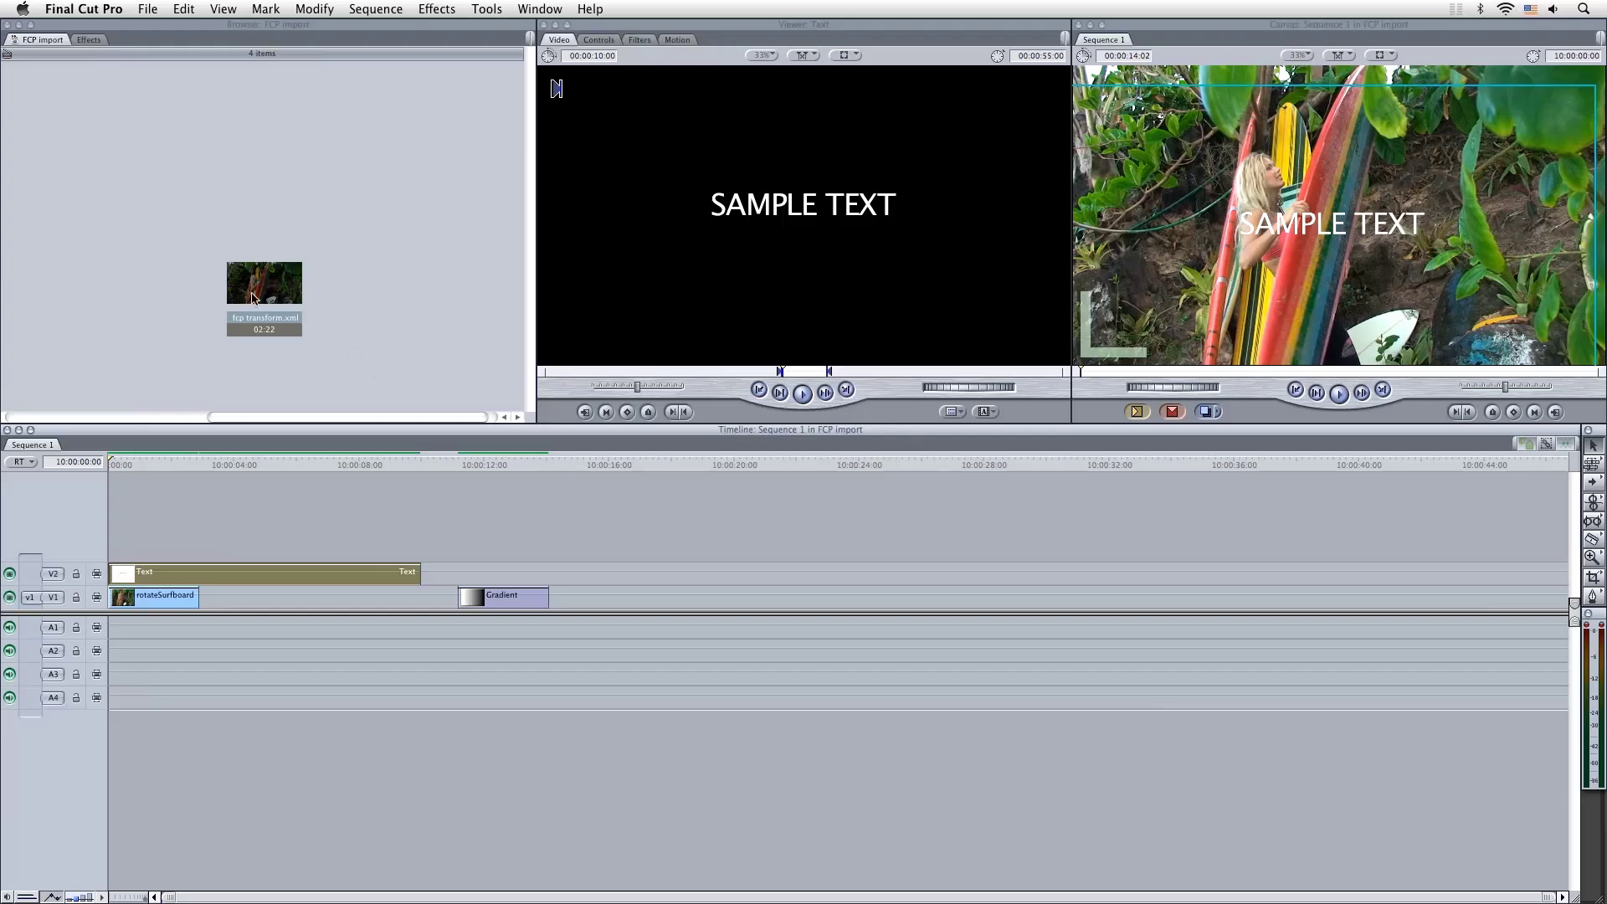
# In Final Cut Pro, import the XML file board track - fcp distort.xml into the FCP import project
pyautogui.rightClick(127, 158)
pyautogui.moveTo(193, 163)
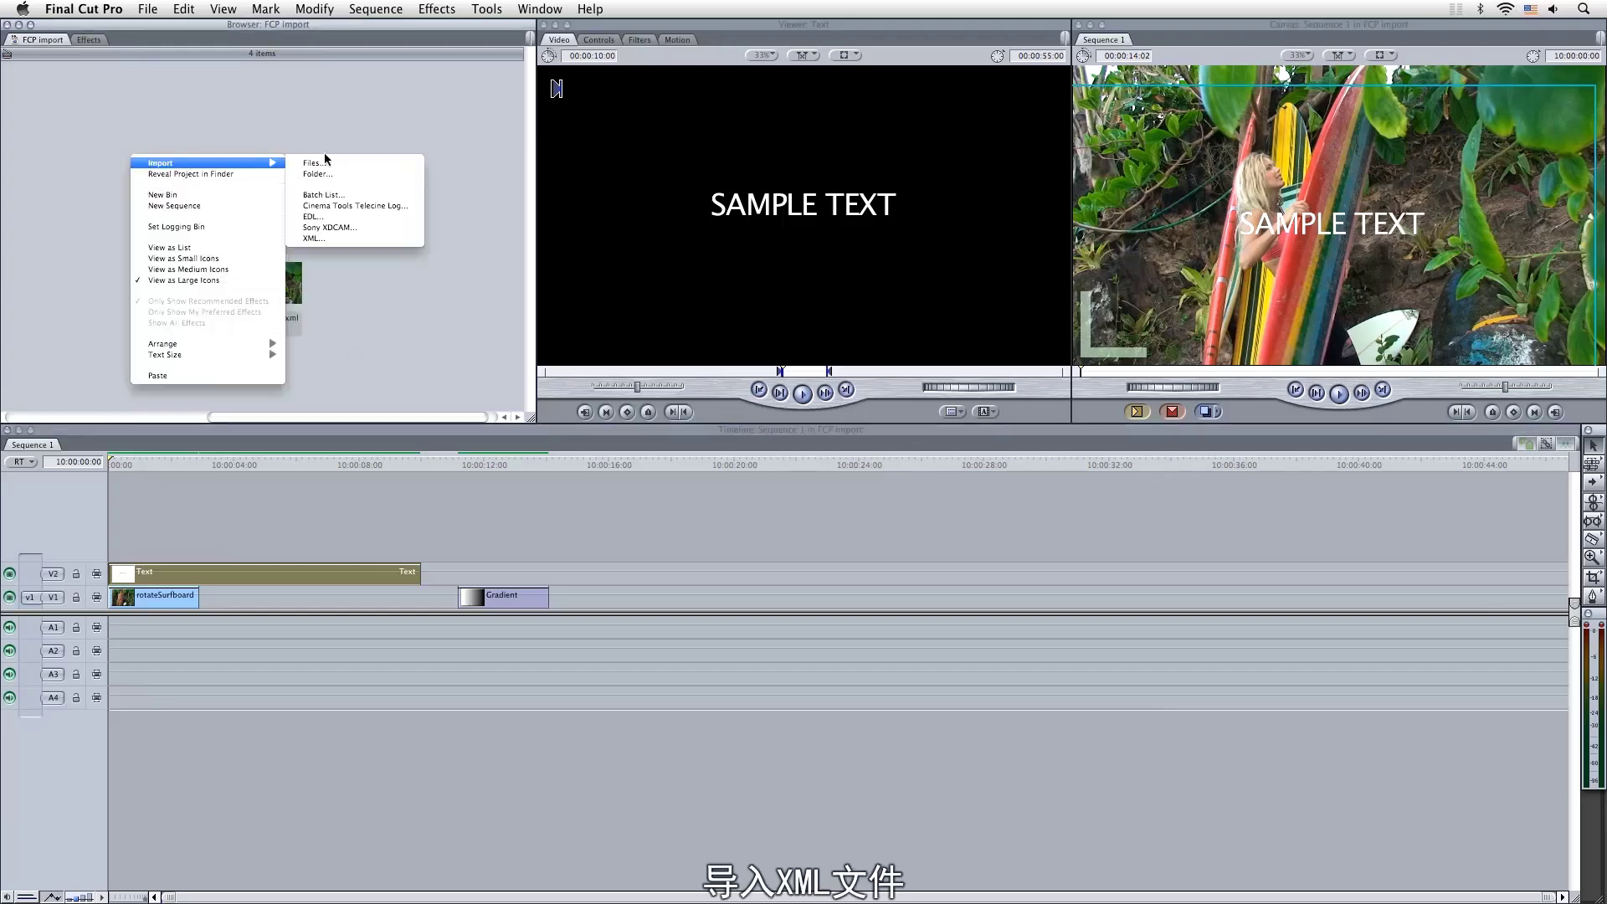
pyautogui.click(335, 238)
pyautogui.click(821, 248)
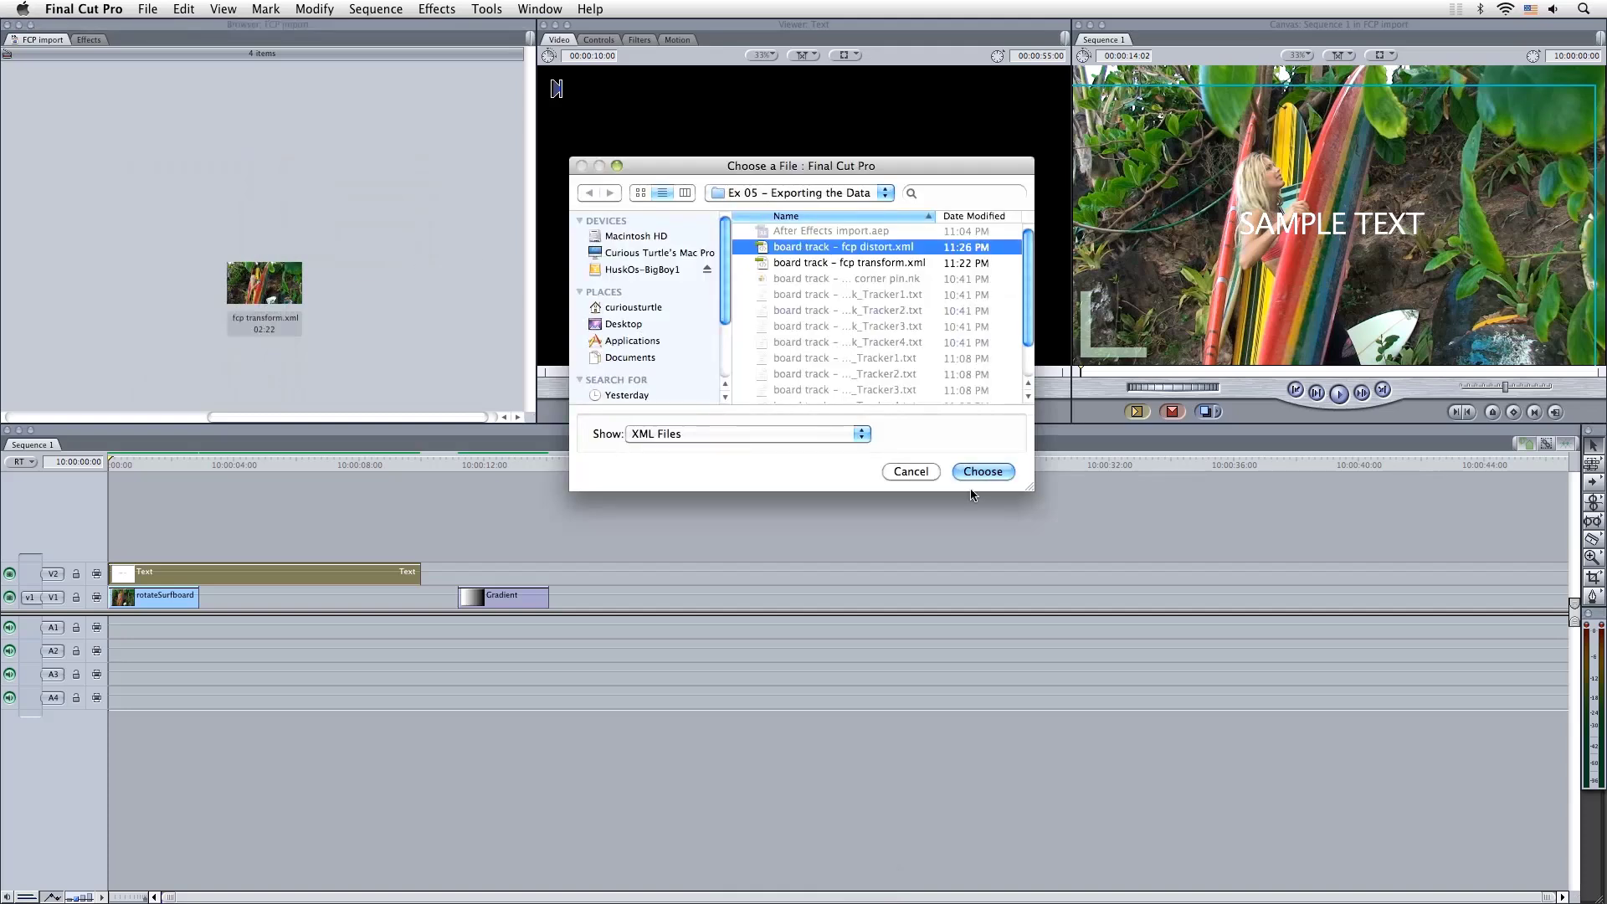
pyautogui.click(979, 472)
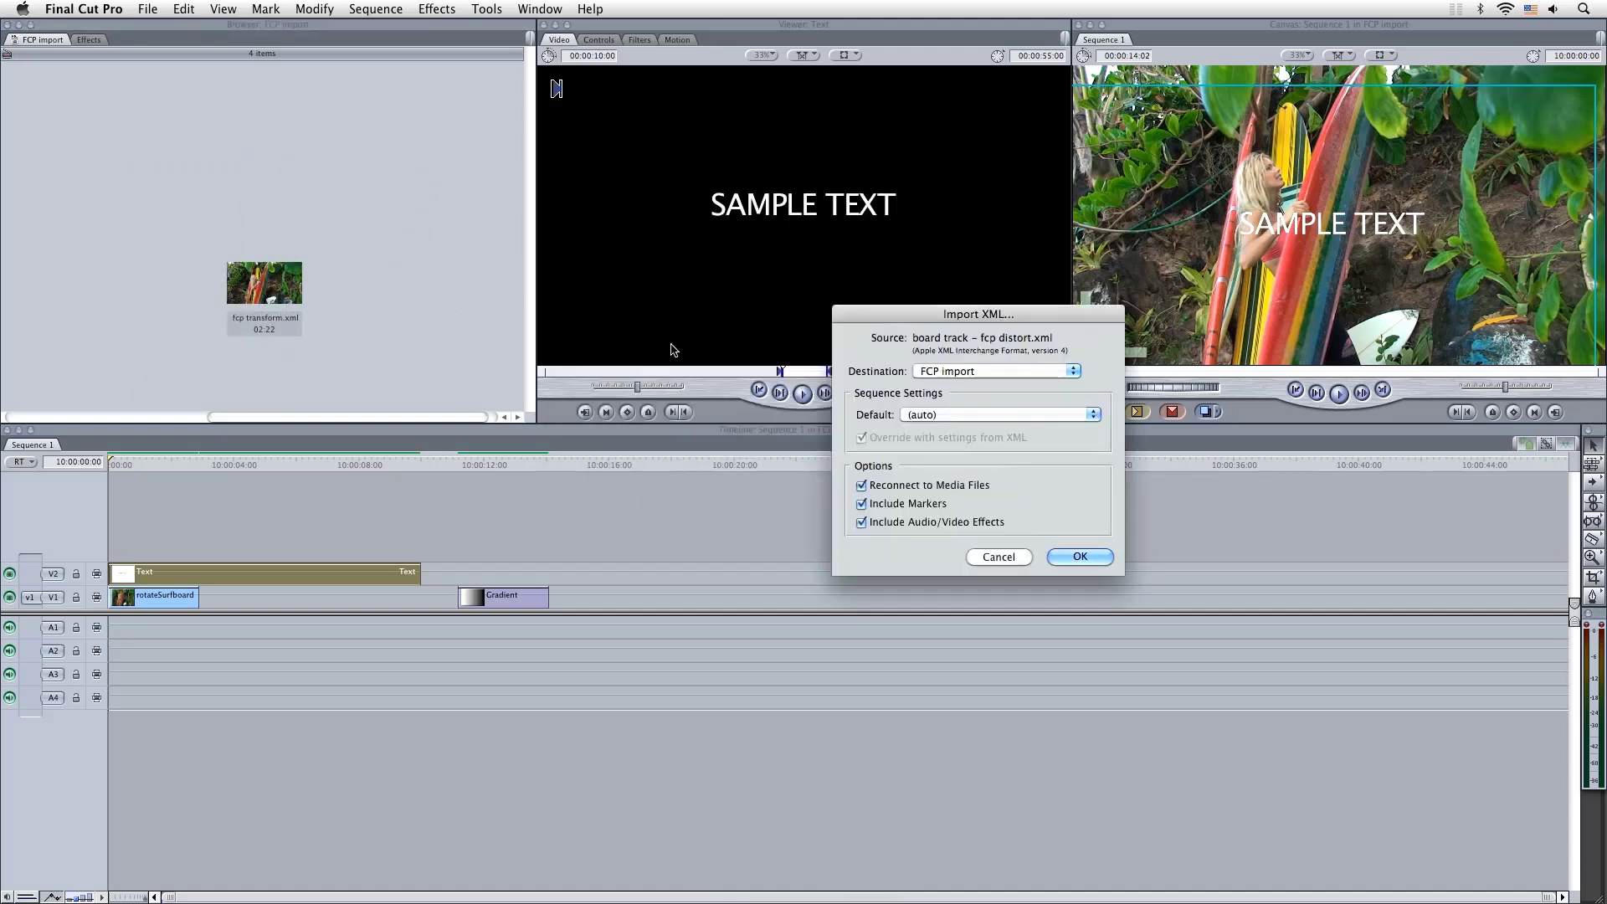
pyautogui.click(1075, 557)
# Rename the imported mocha distort clip to fcp distort.xml
pyautogui.click(300, 231)
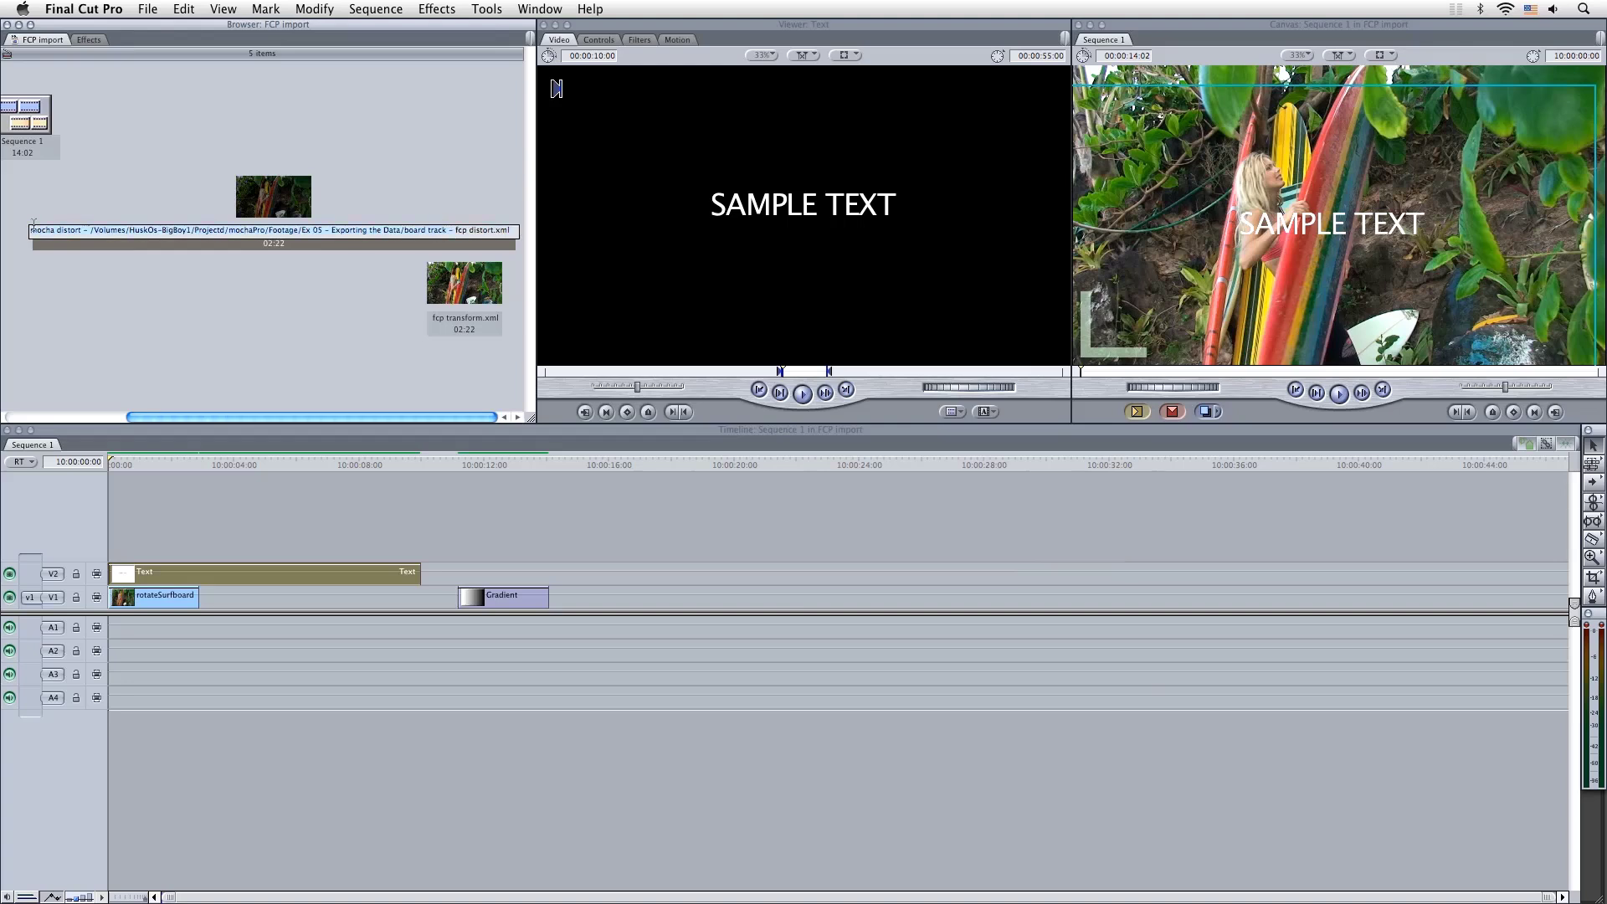
pyautogui.write('fcp distort.xml')
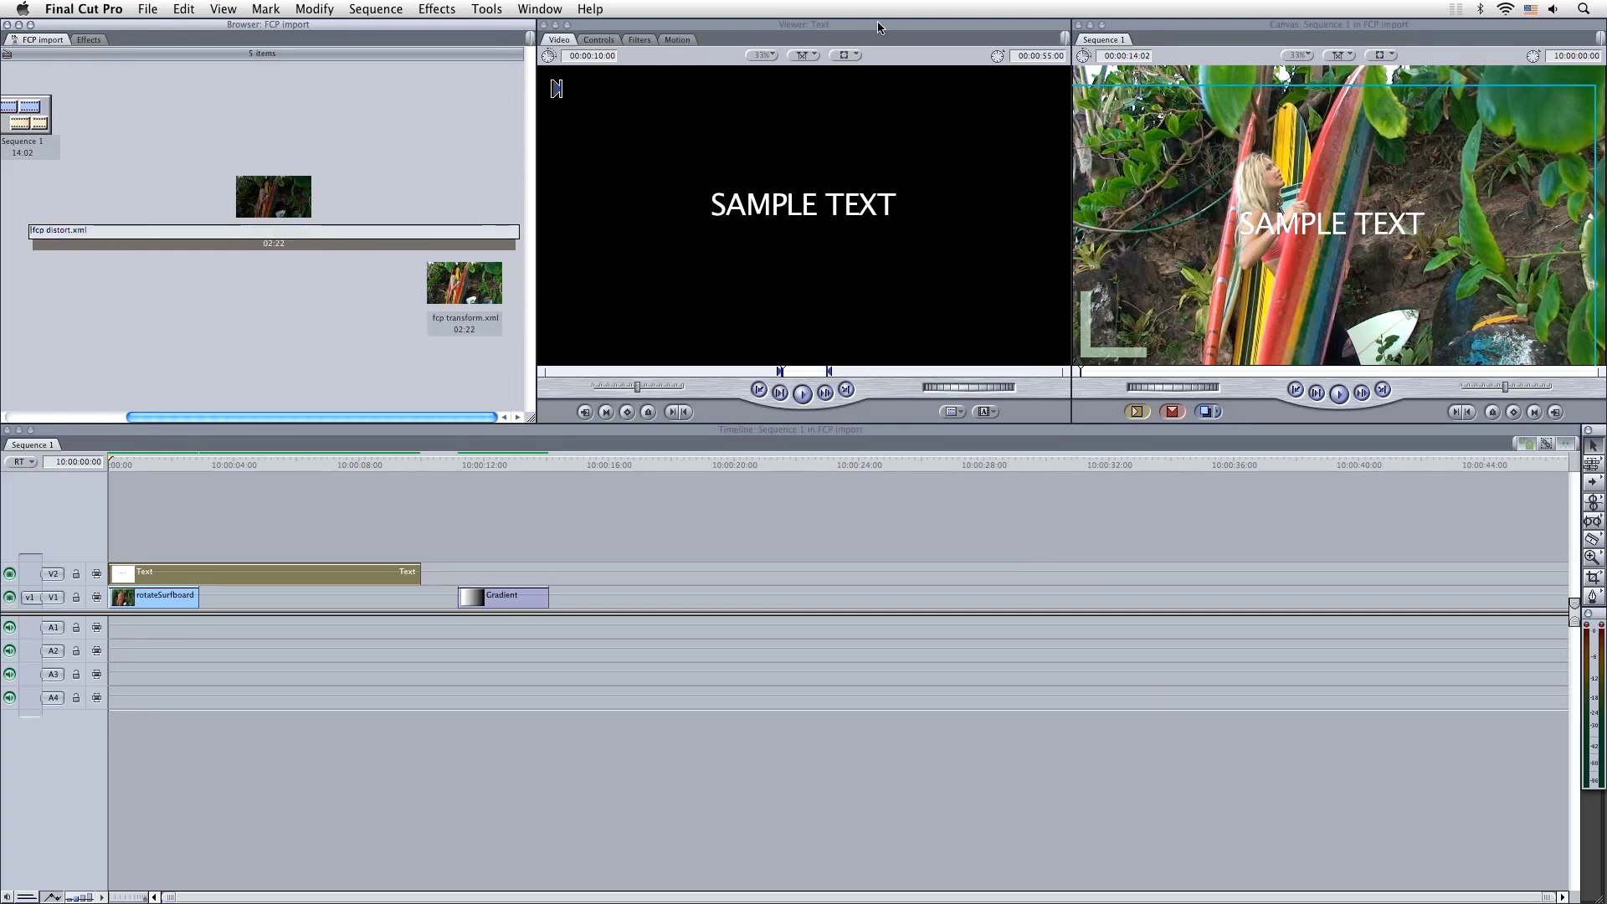
pyautogui.press('Return')
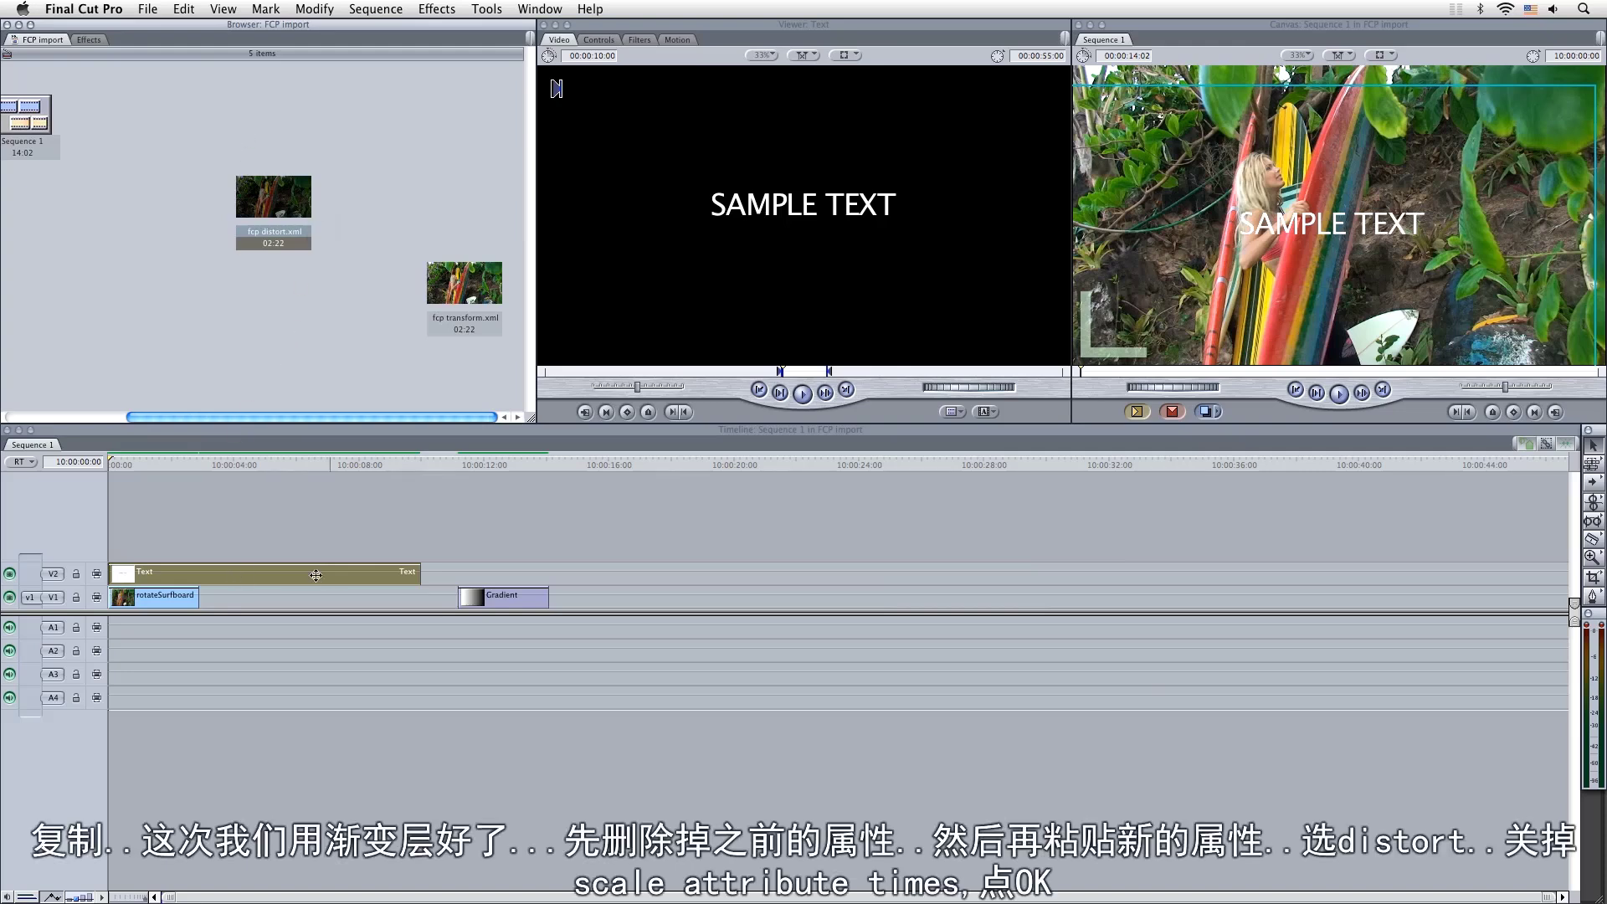
# Stack the Text clip on V3 above the Gradient clip on V2 at the sequence start, and remove the Gradient's Basic Motion attributes
pyautogui.moveTo(293, 576); pyautogui.dragTo(293, 550)
pyautogui.moveTo(487, 596); pyautogui.dragTo(140, 574)
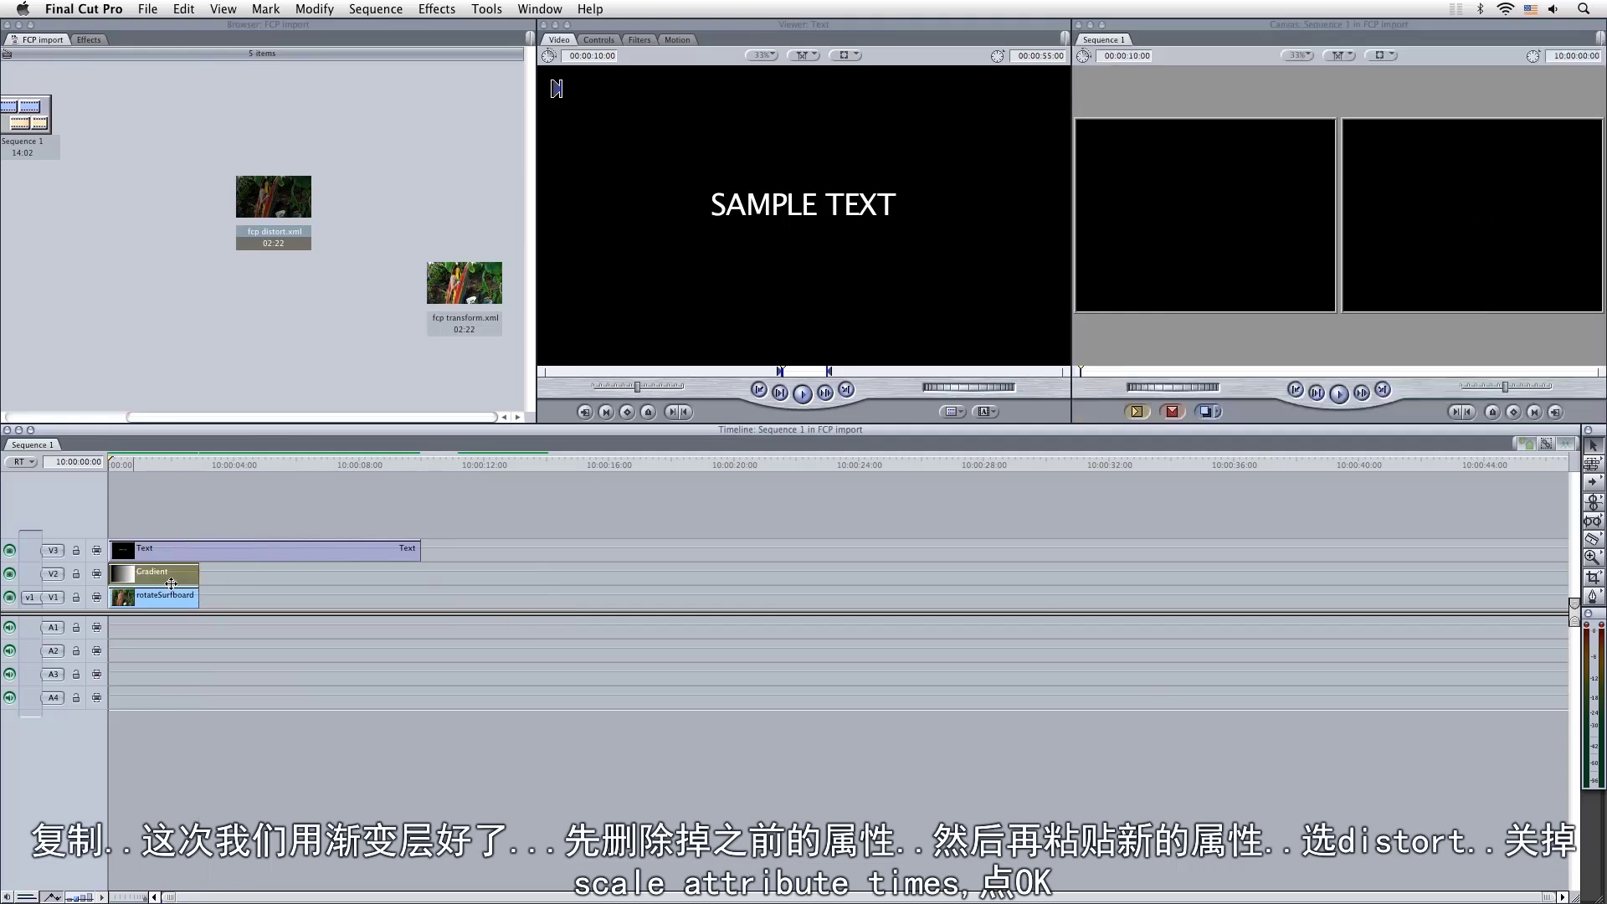
pyautogui.rightClick(164, 575)
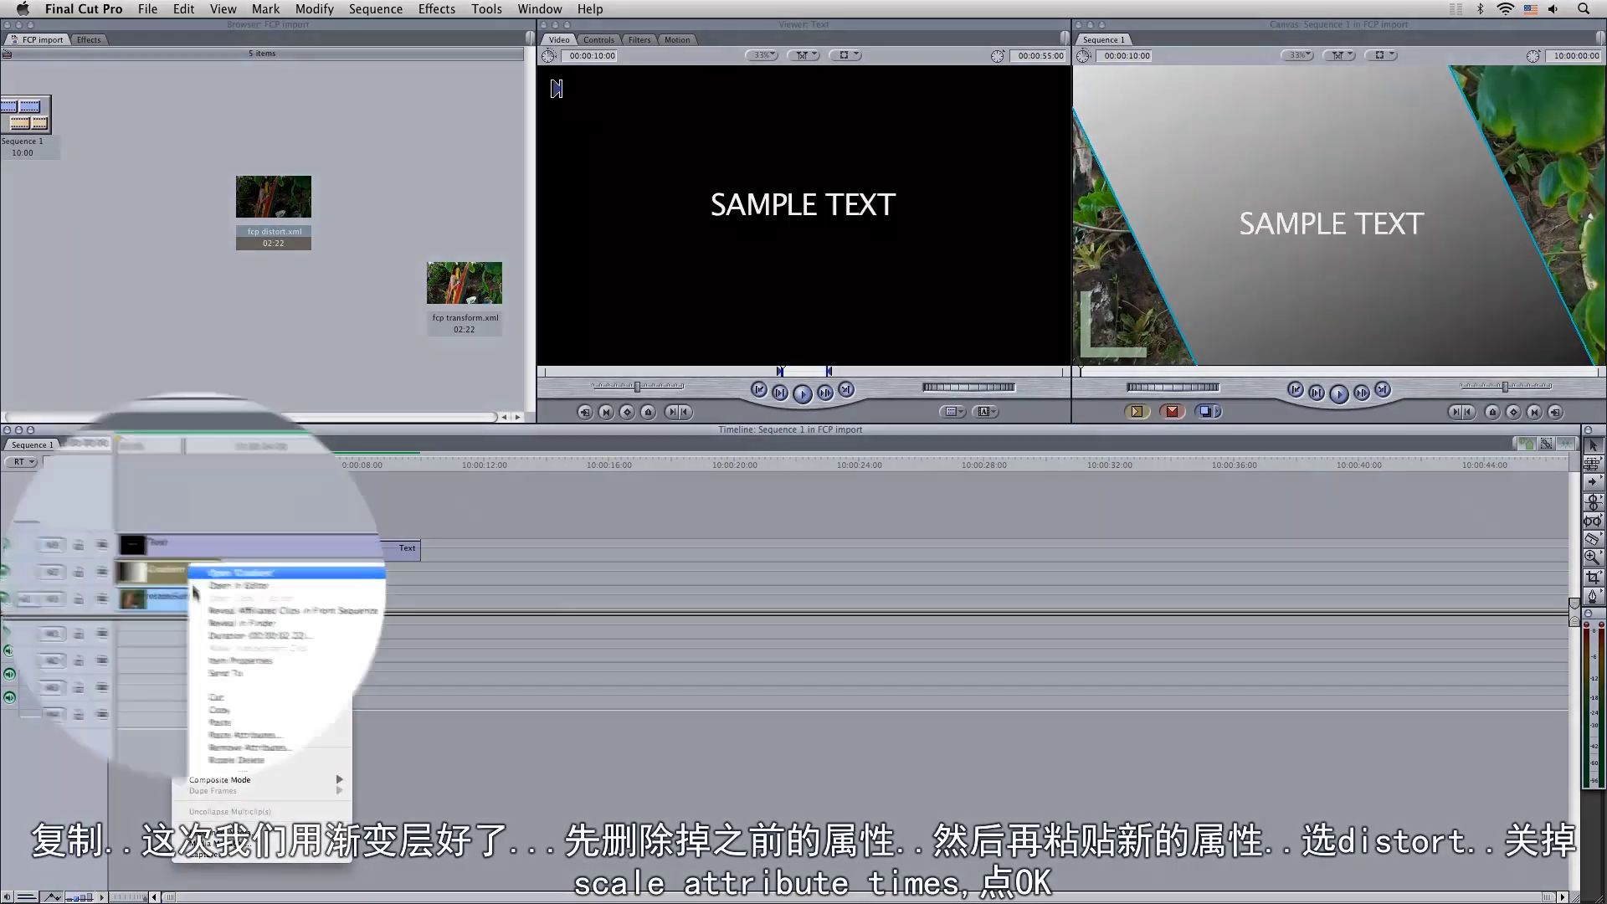
pyautogui.click(256, 703)
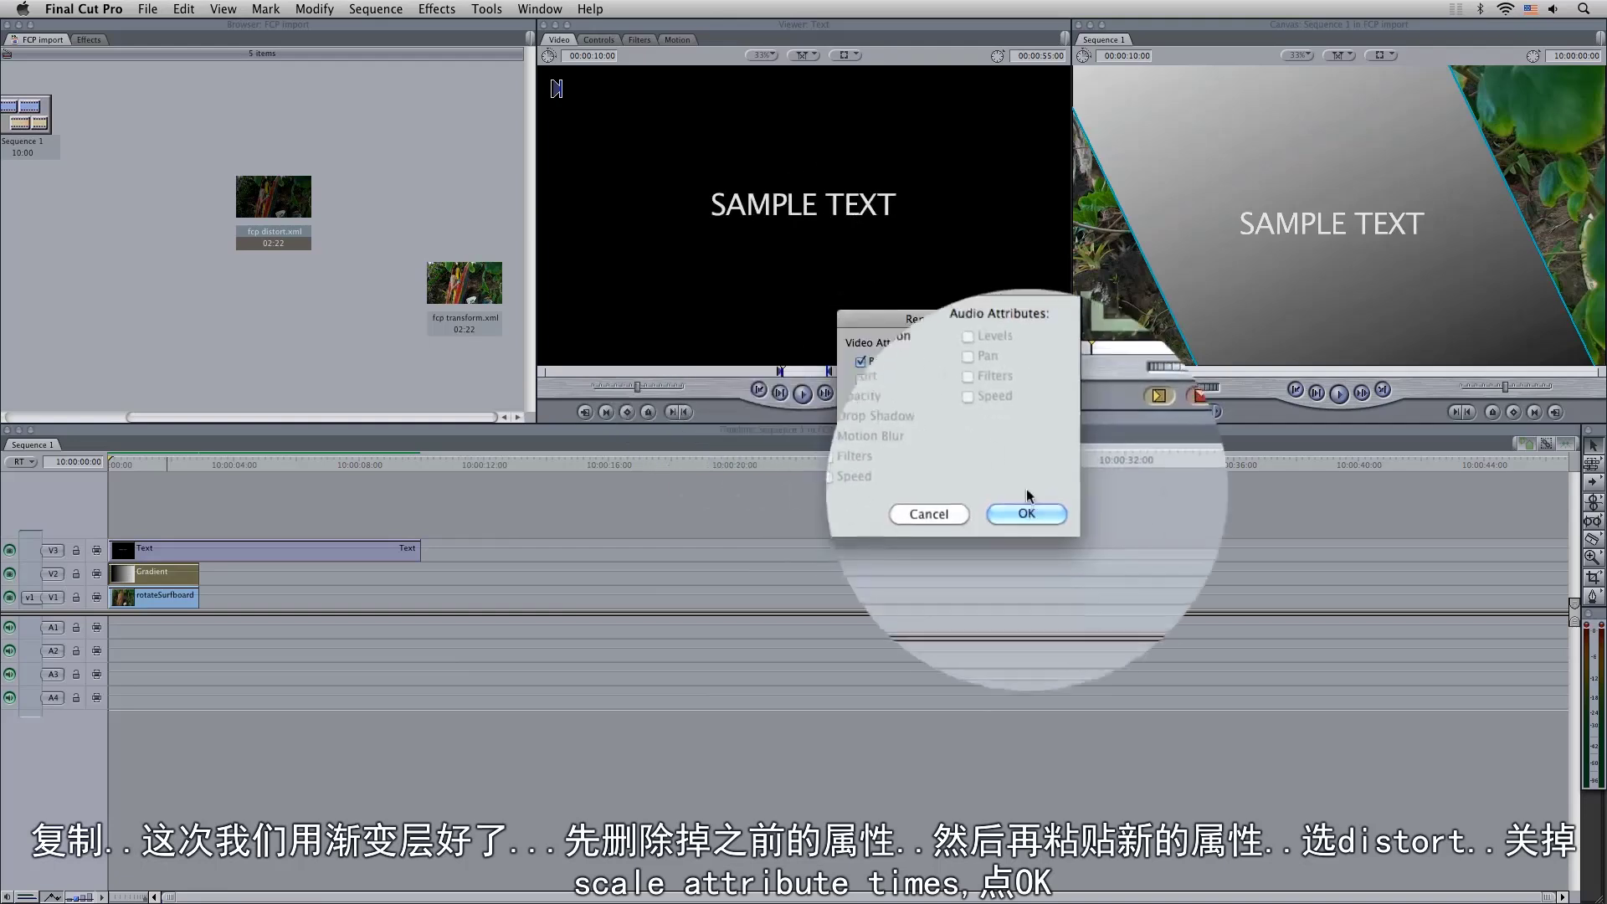
pyautogui.click(1022, 513)
# Paste the Distort attributes from fcp distort.xml onto the Gradient clip with Scale Attribute Times off, and scrub the sequence start
pyautogui.rightClick(164, 575)
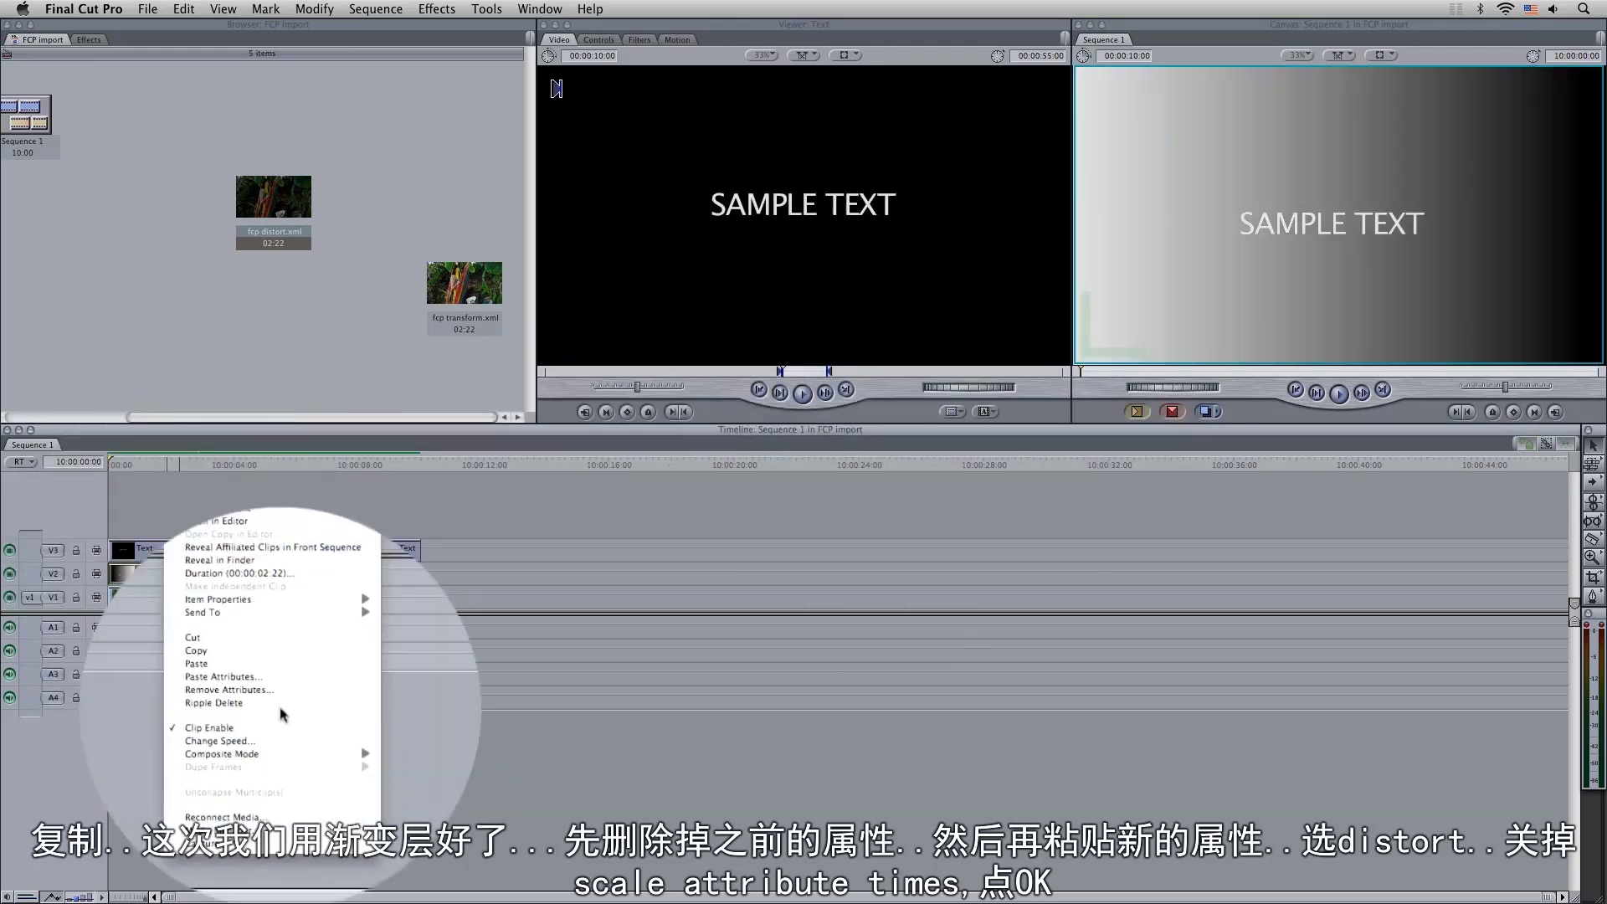
pyautogui.click(278, 707)
pyautogui.click(485, 457)
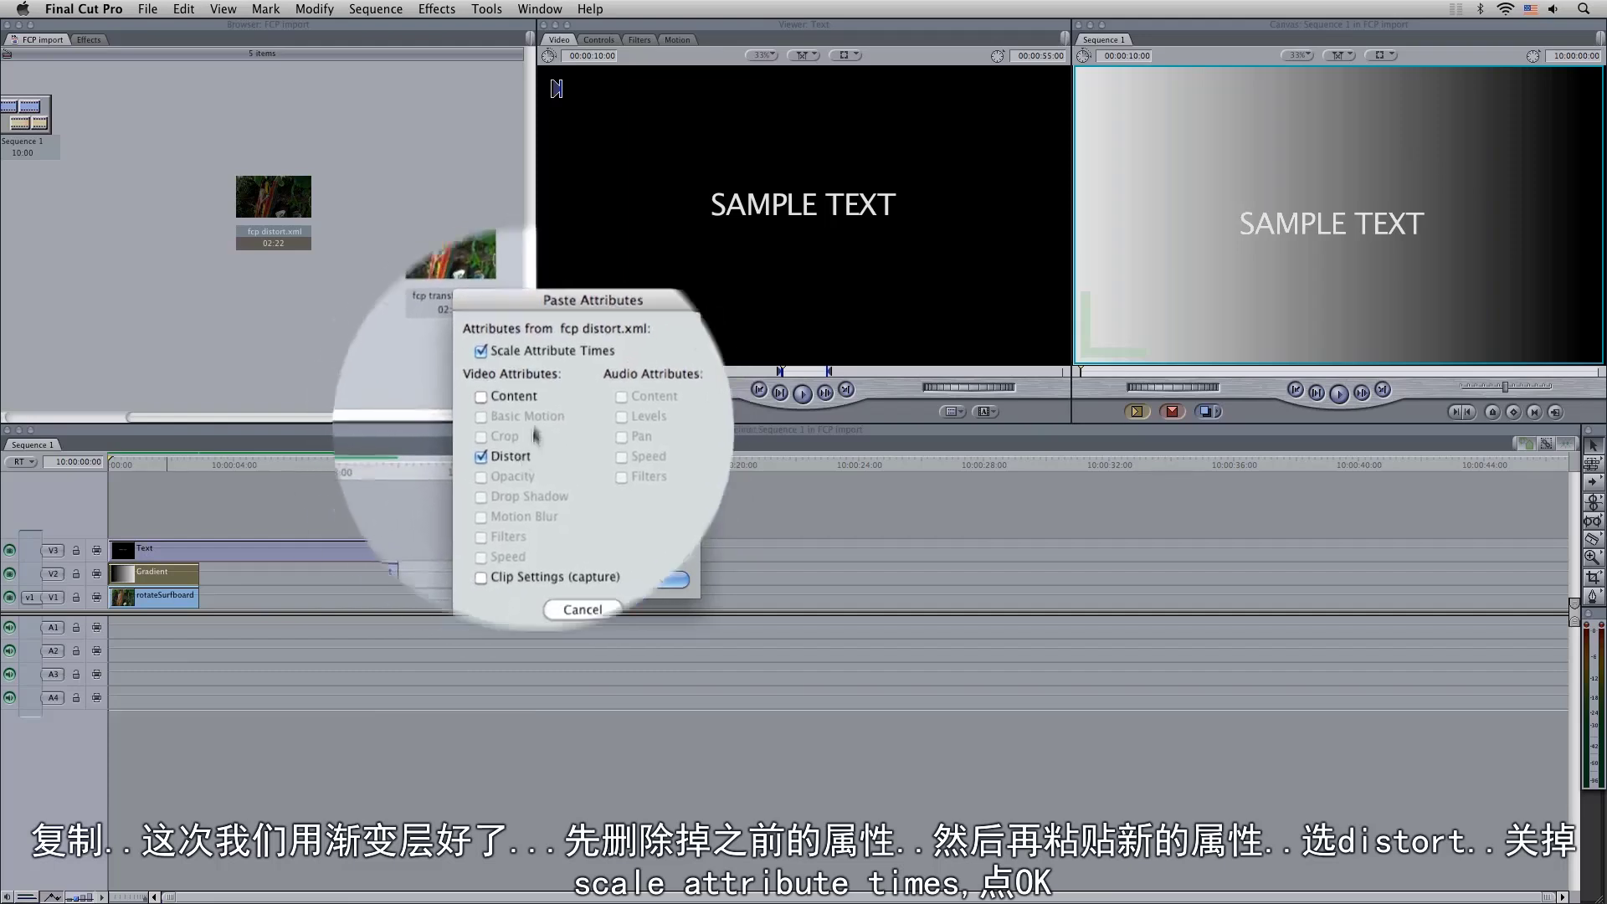
pyautogui.click(529, 365)
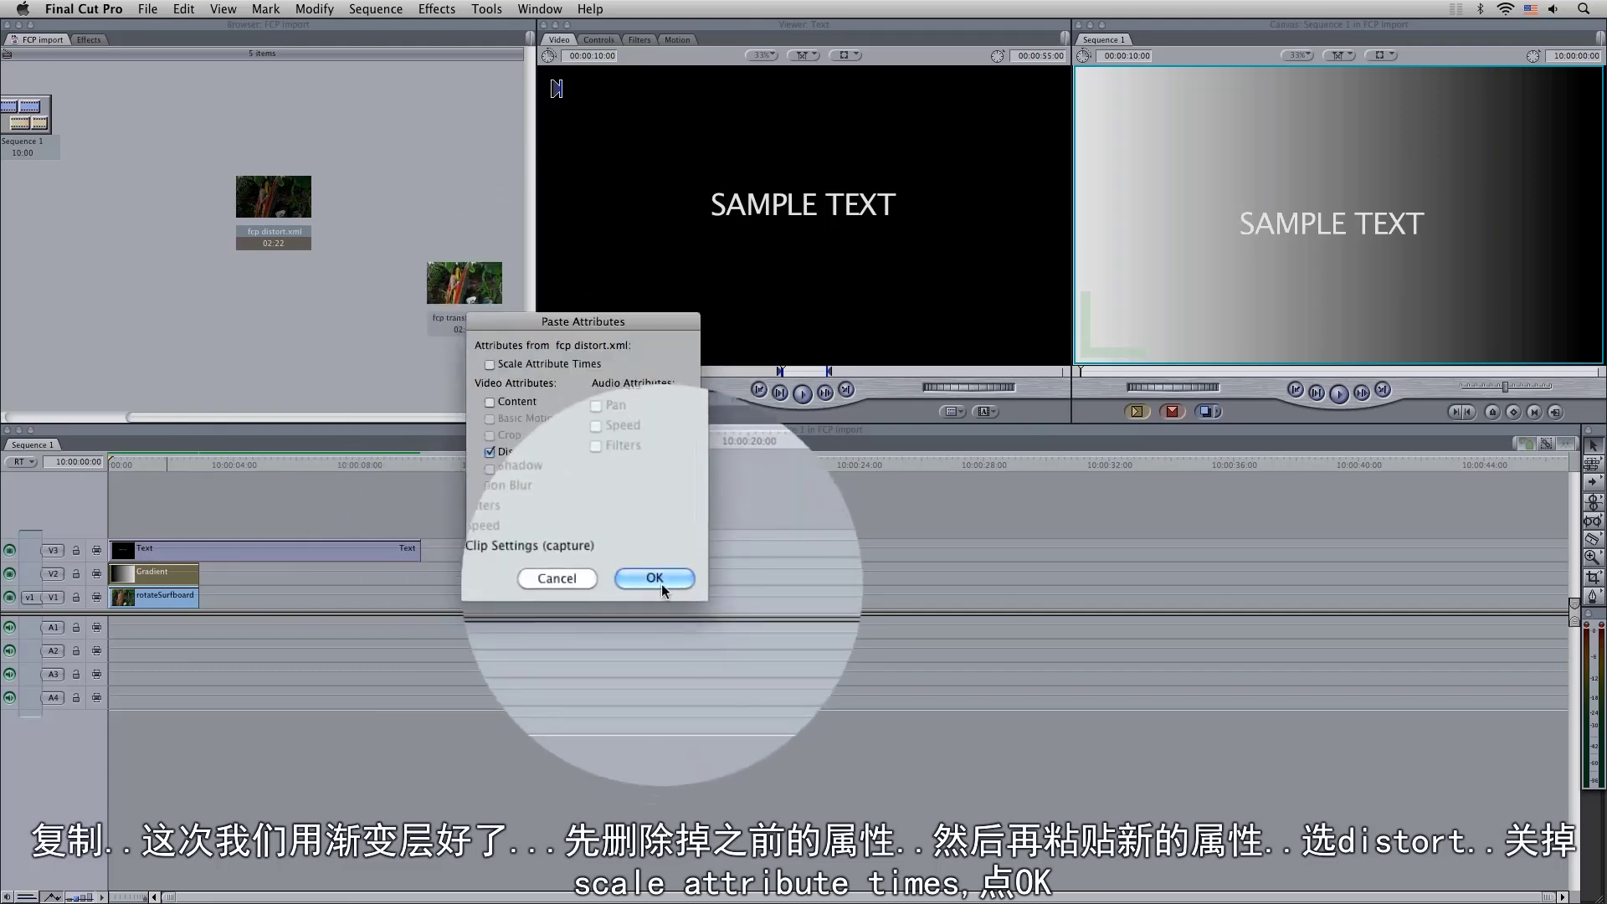
pyautogui.click(656, 578)
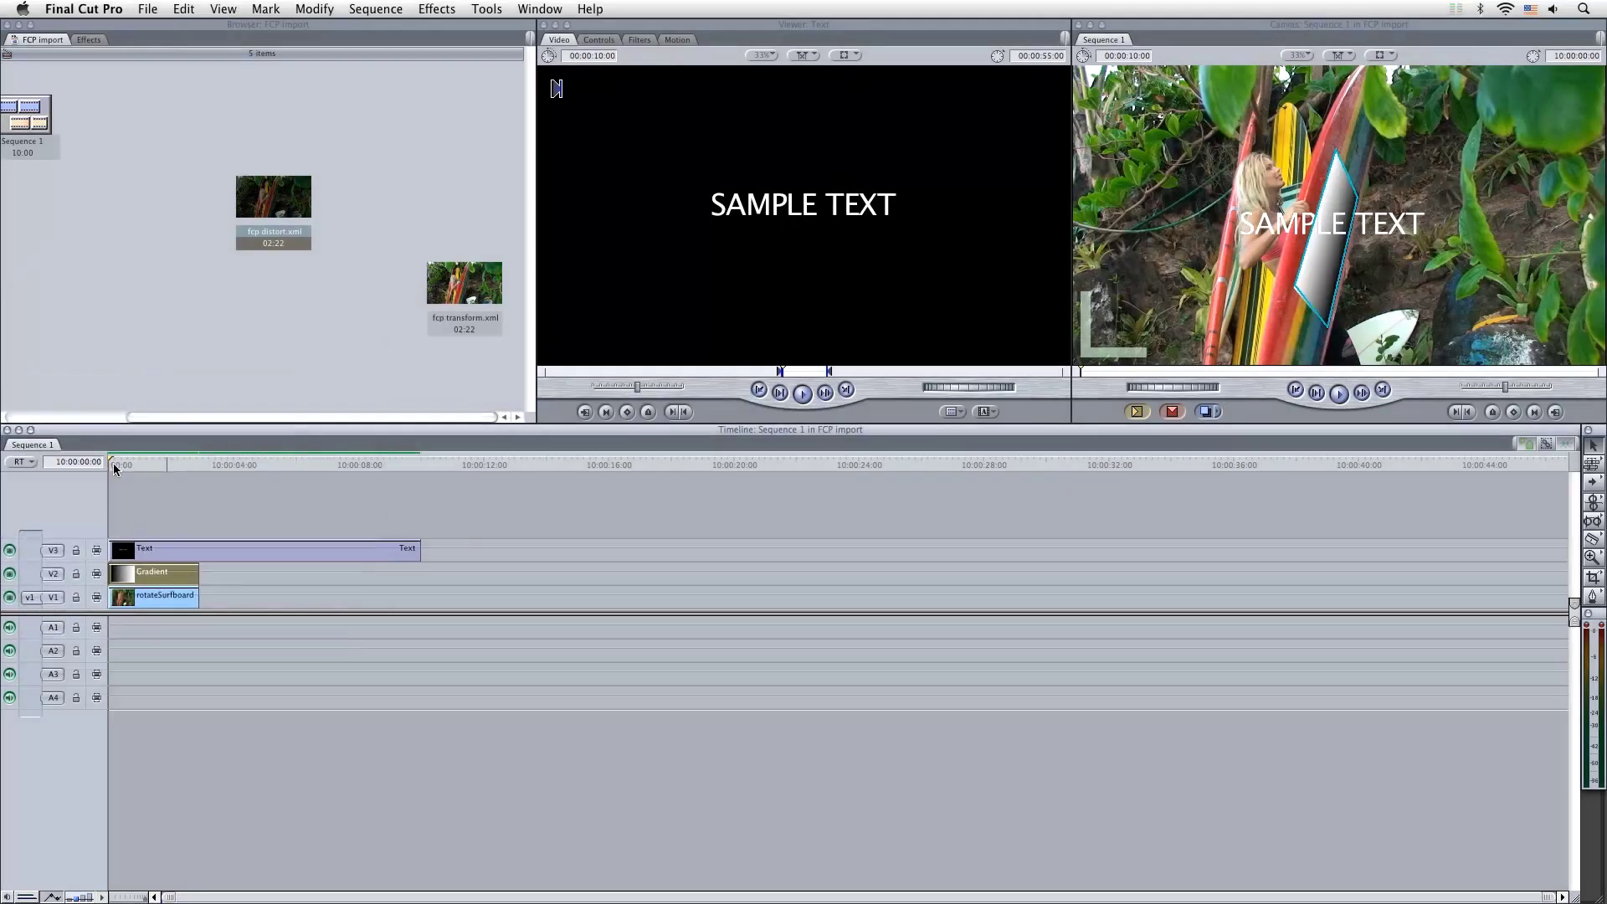
pyautogui.click(115, 464)
pyautogui.moveTo(141, 468)
pyautogui.mouseDown()
pyautogui.moveTo(171, 465)
pyautogui.moveTo(142, 455)
pyautogui.mouseUp()
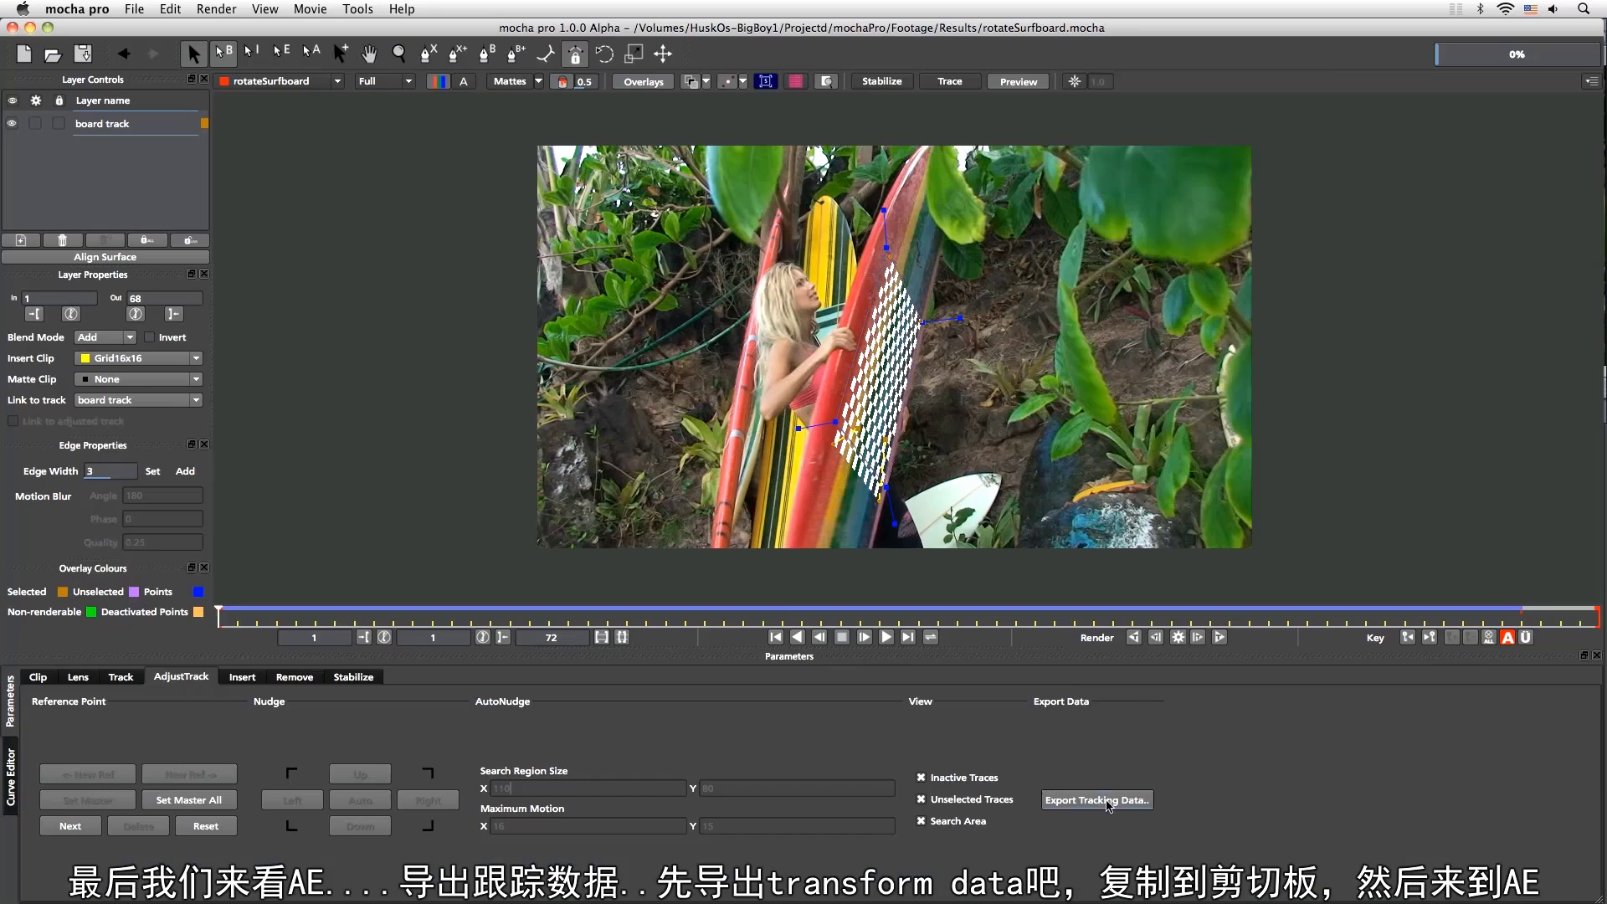
# In mocha pro, export the board track to the clipboard as After Effects Transform Data [anchor point, position, scale and rotation]
pyautogui.click(1096, 800)
pyautogui.click(1055, 450)
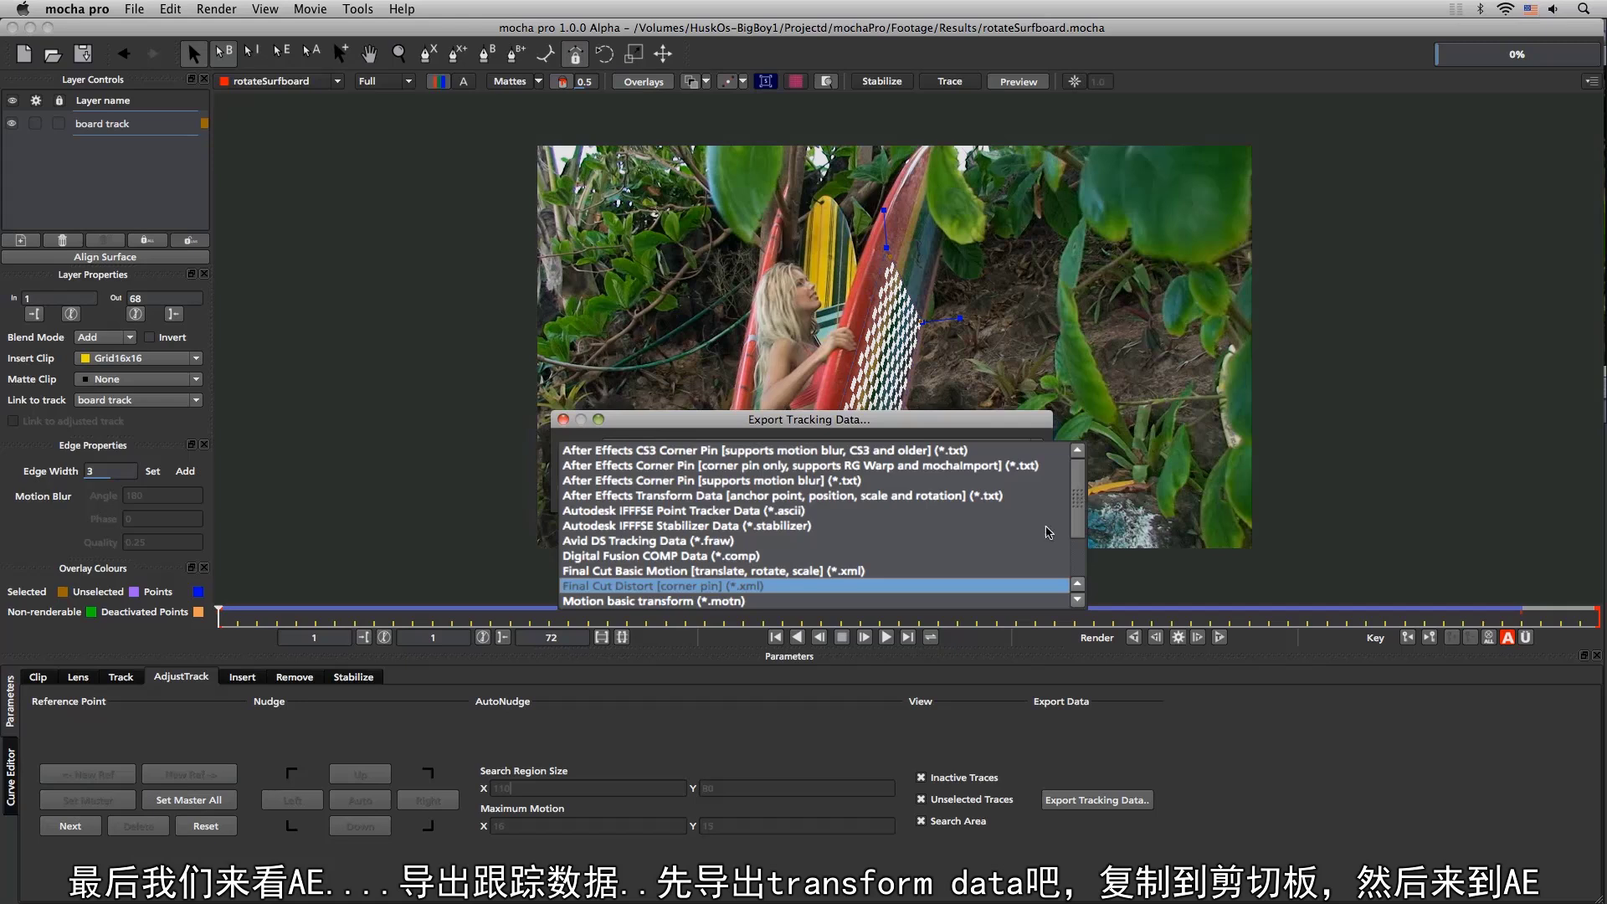
pyautogui.click(871, 496)
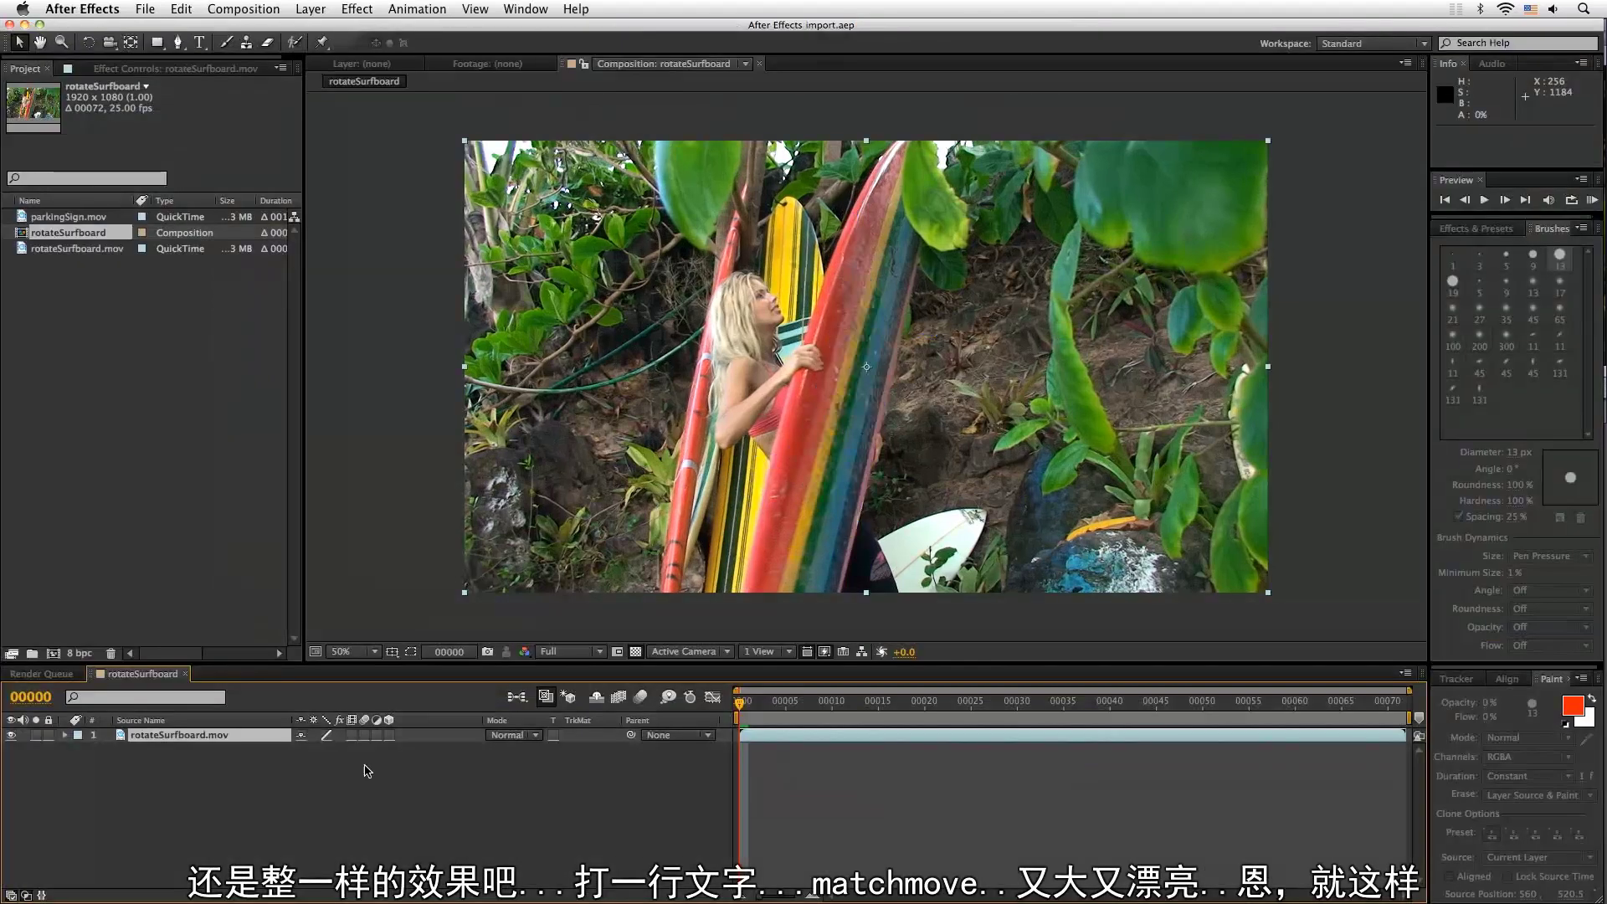
# In the After Effects rotateSurfboard composition, create a text layer over the surfboard reading MATCHMOVE
pyautogui.click(200, 41)
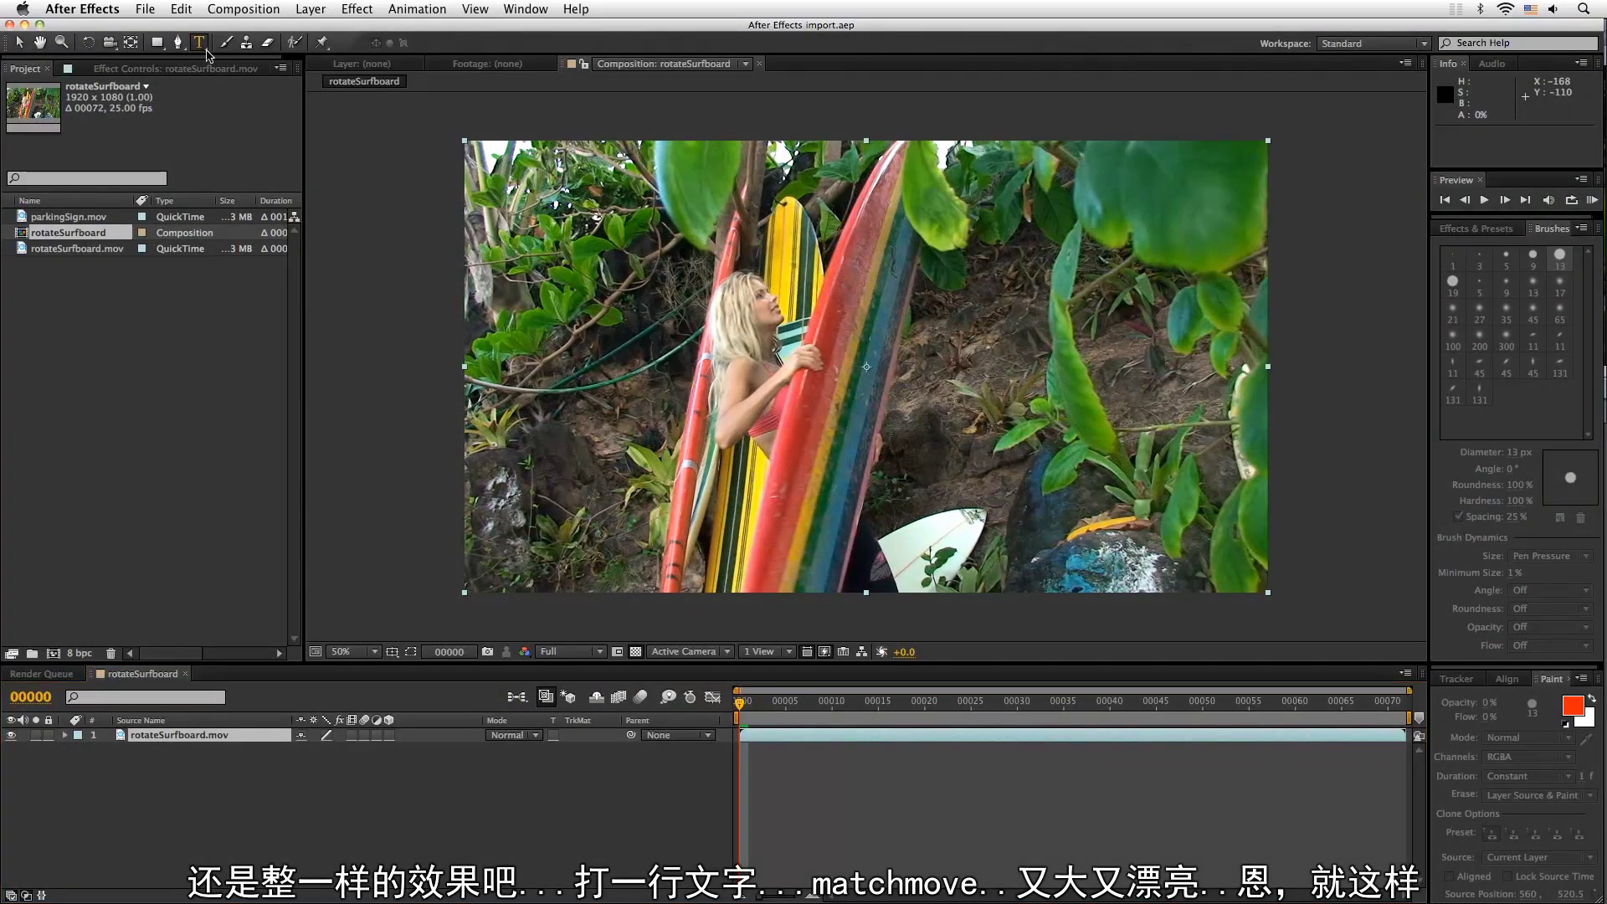
pyautogui.click(900, 331)
pyautogui.write('MATCH MOVE')
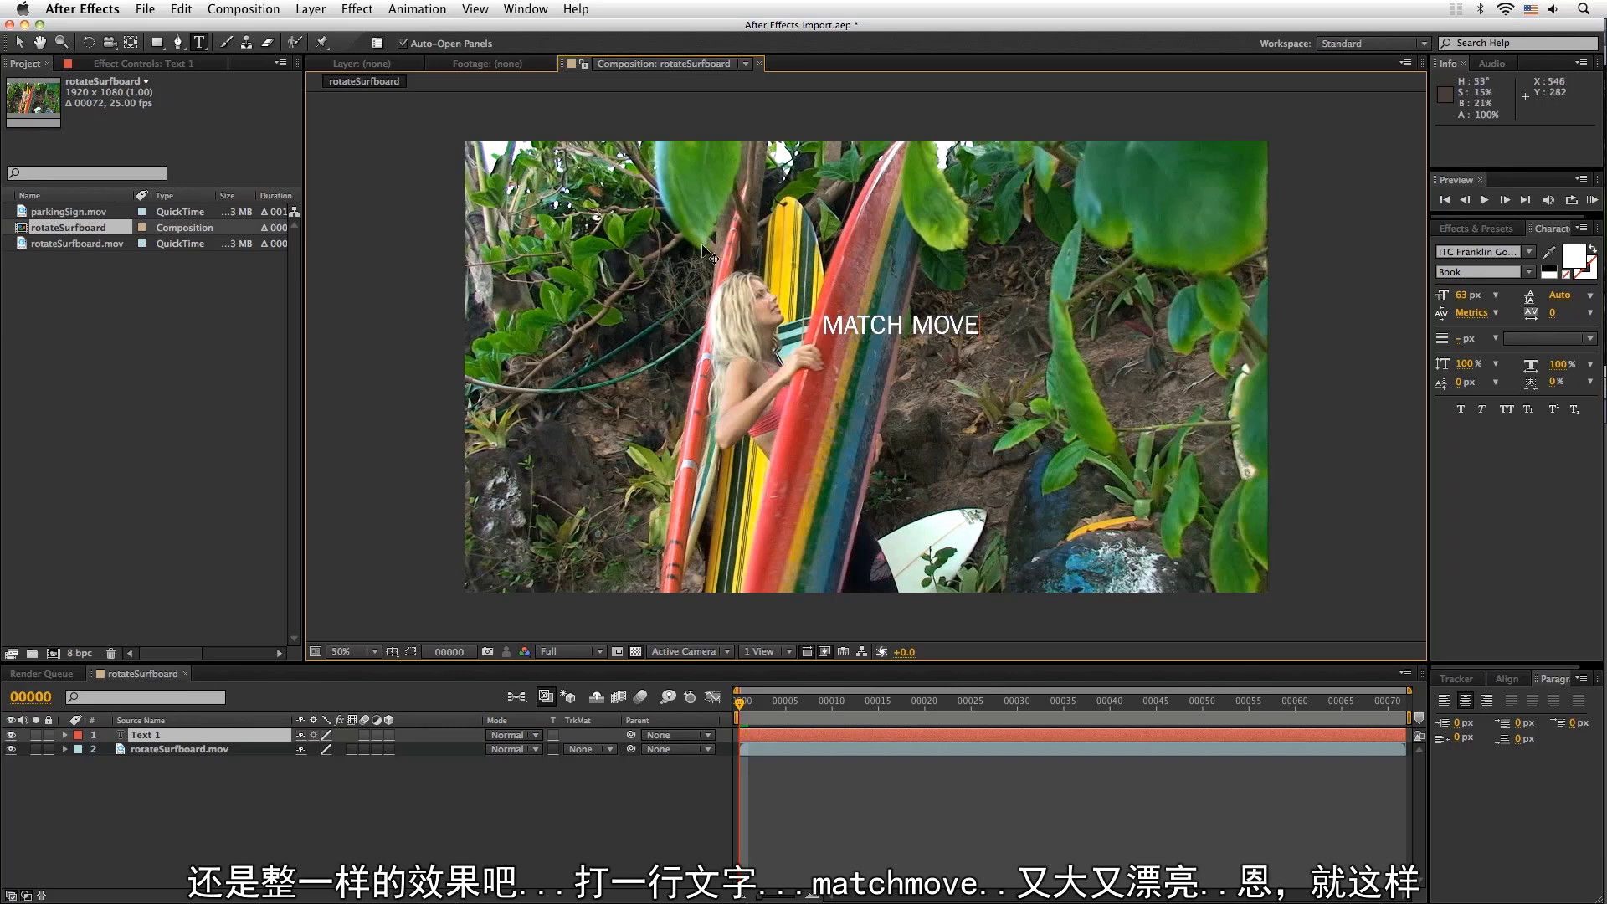
pyautogui.click(912, 327)
pyautogui.press('BackSpace')
# Set the MATCHMOVE text's font size to 124 px and shift the text sideways so it starts on the red surfboard's edge
pyautogui.doubleClick(945, 348)
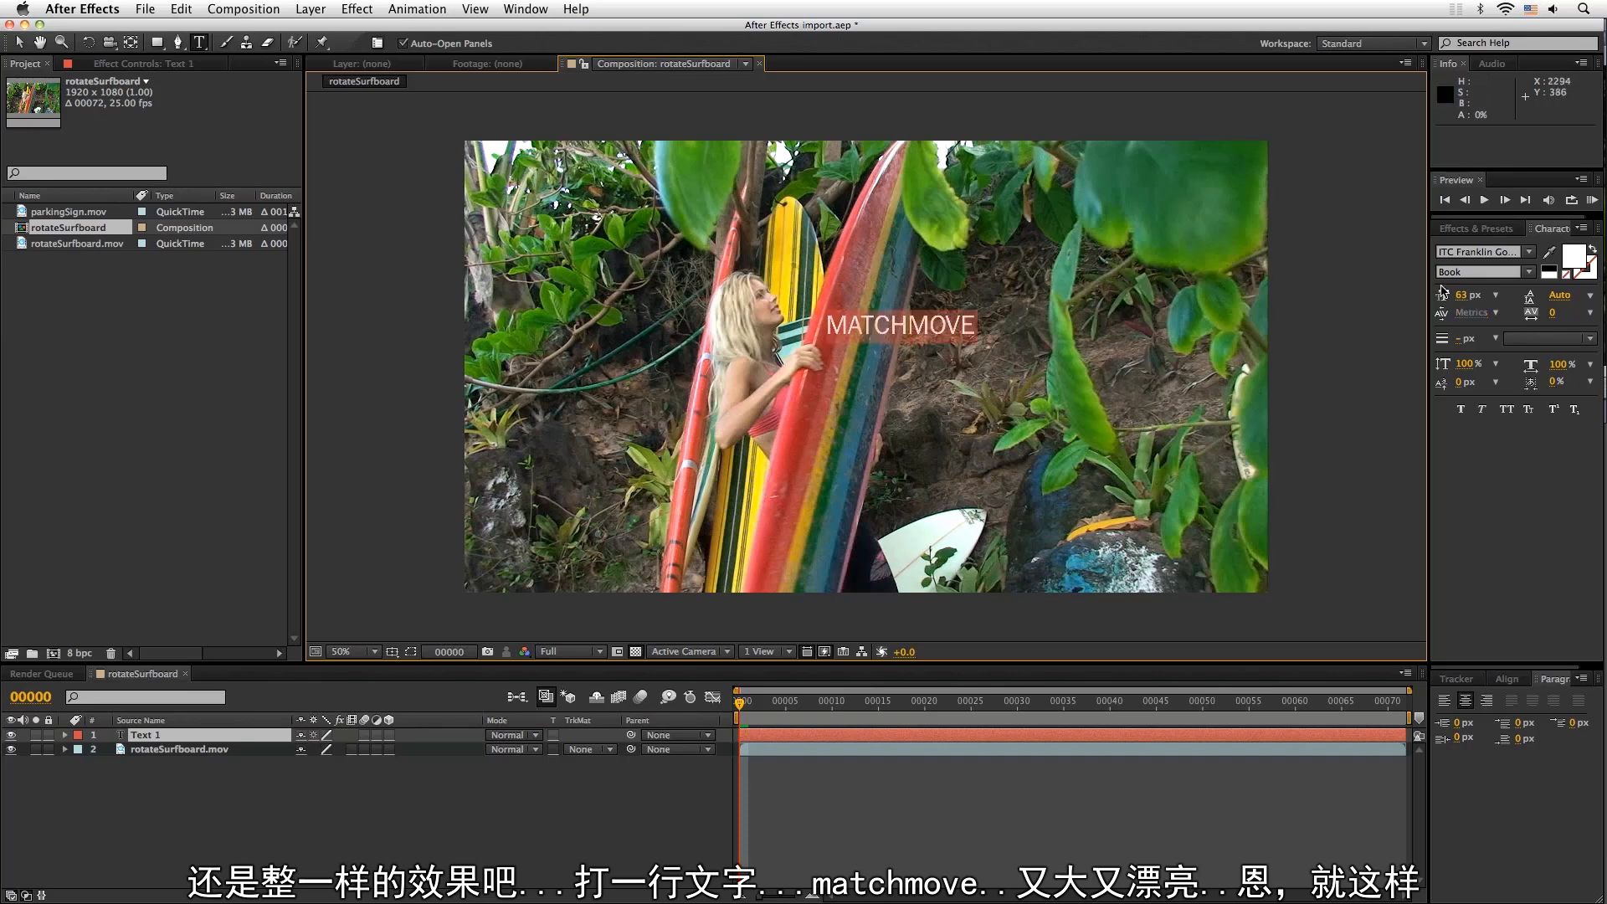
pyautogui.moveTo(1461, 295); pyautogui.dragTo(1527, 295)
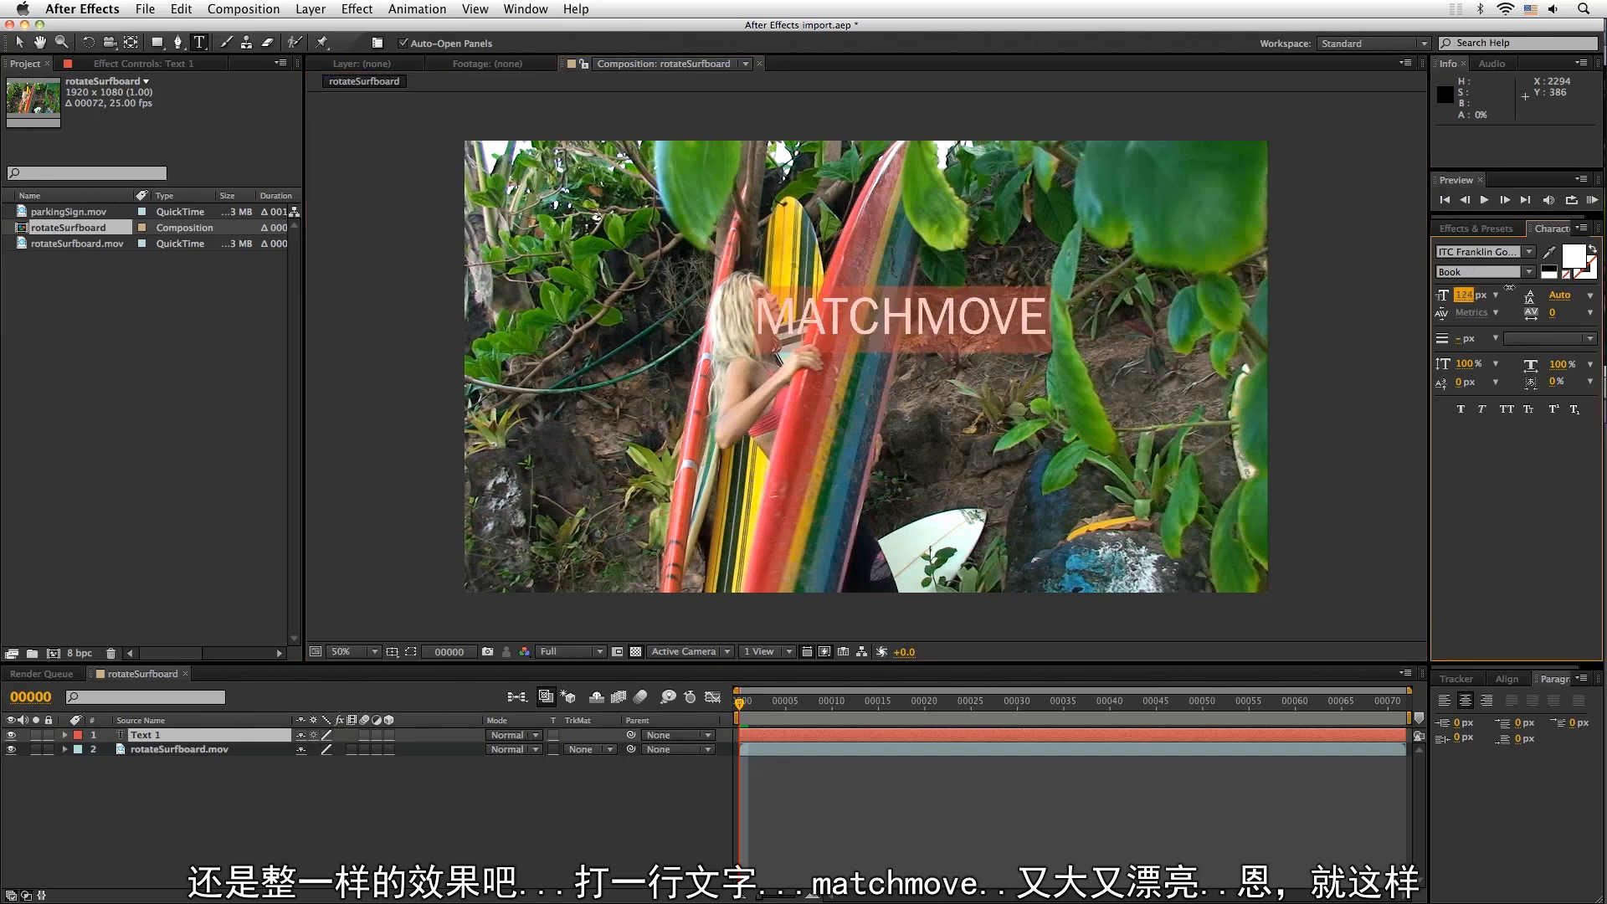
pyautogui.click(19, 42)
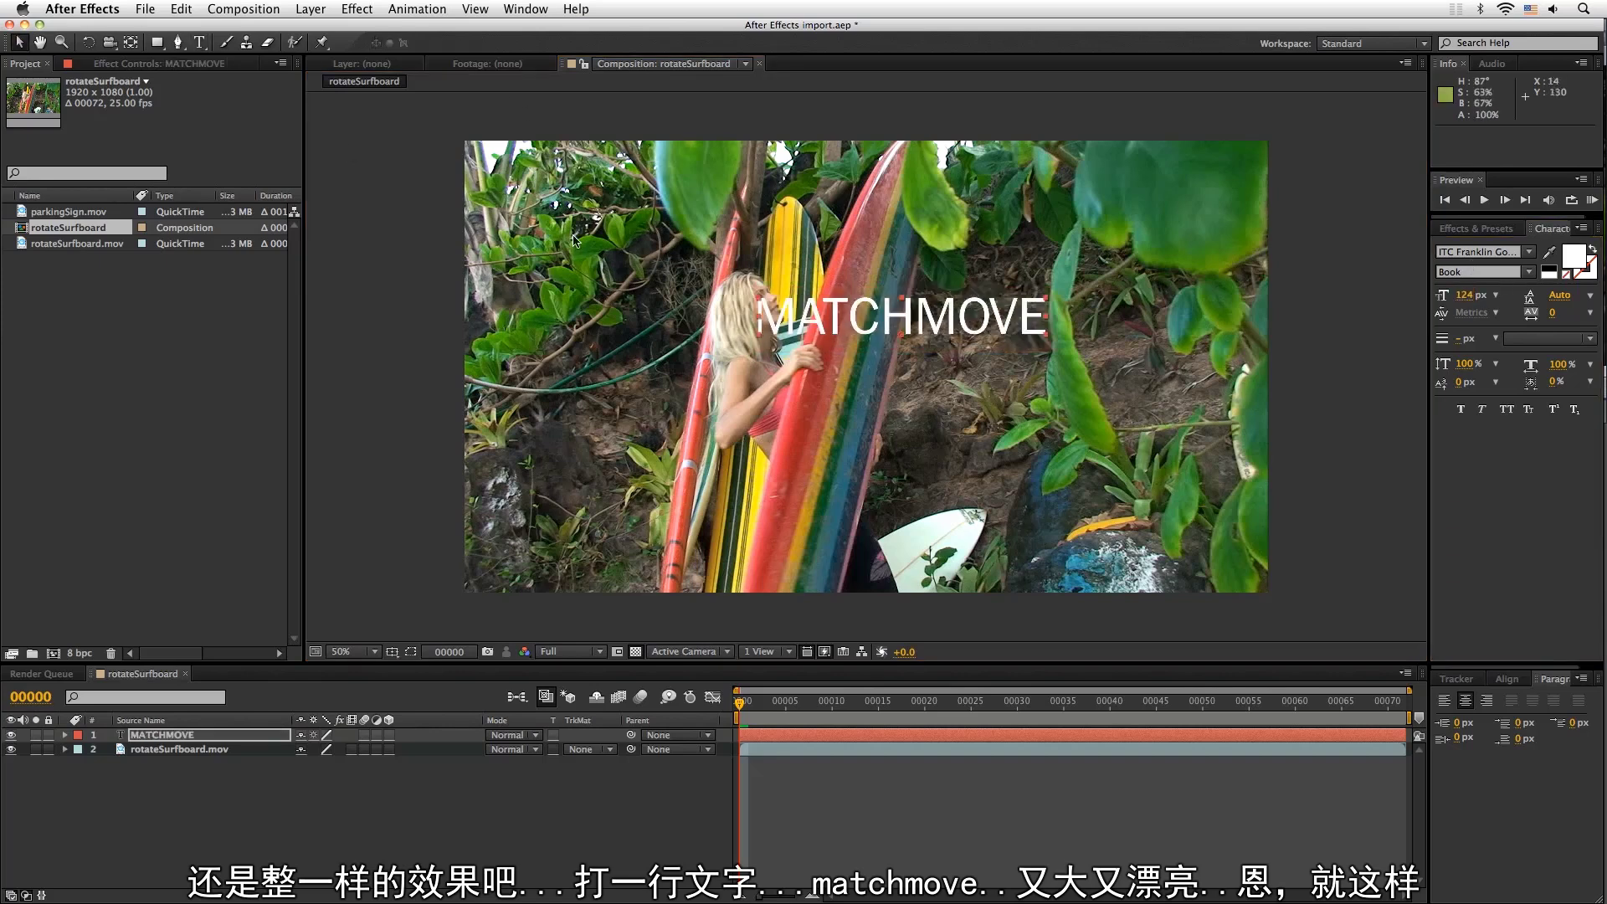
pyautogui.click(914, 329)
pyautogui.moveTo(914, 329); pyautogui.dragTo(1029, 346)
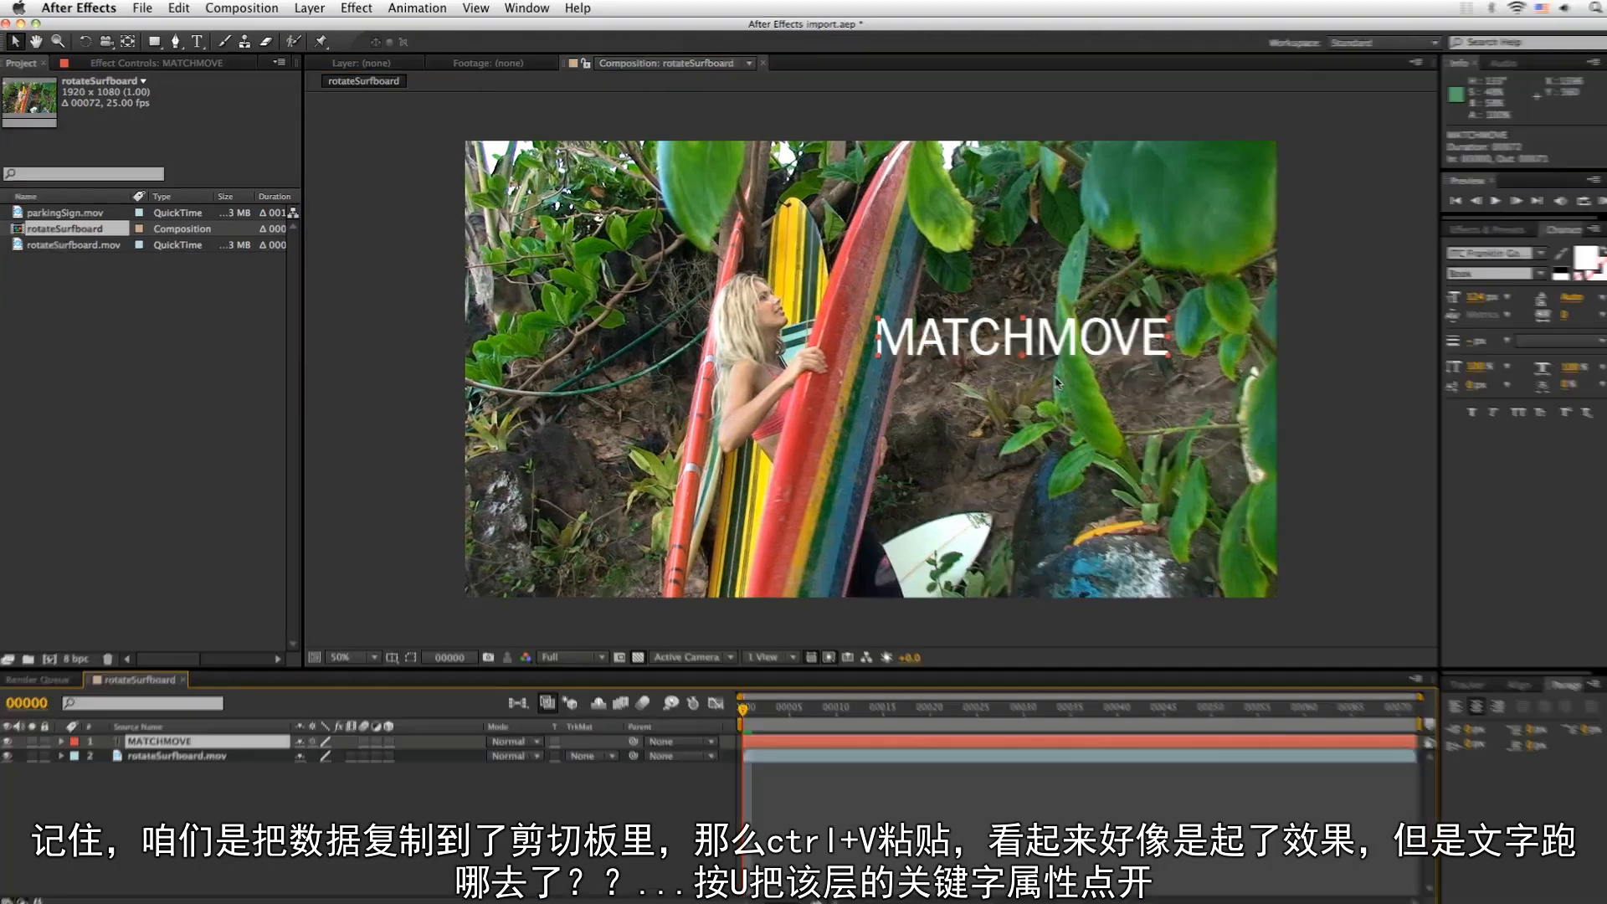
# Paste the tracking data onto the MATCHMOVE layer, scrub the composition, and reveal the layer's keyframed properties
pyautogui.hotkey('ctrl', 'v')
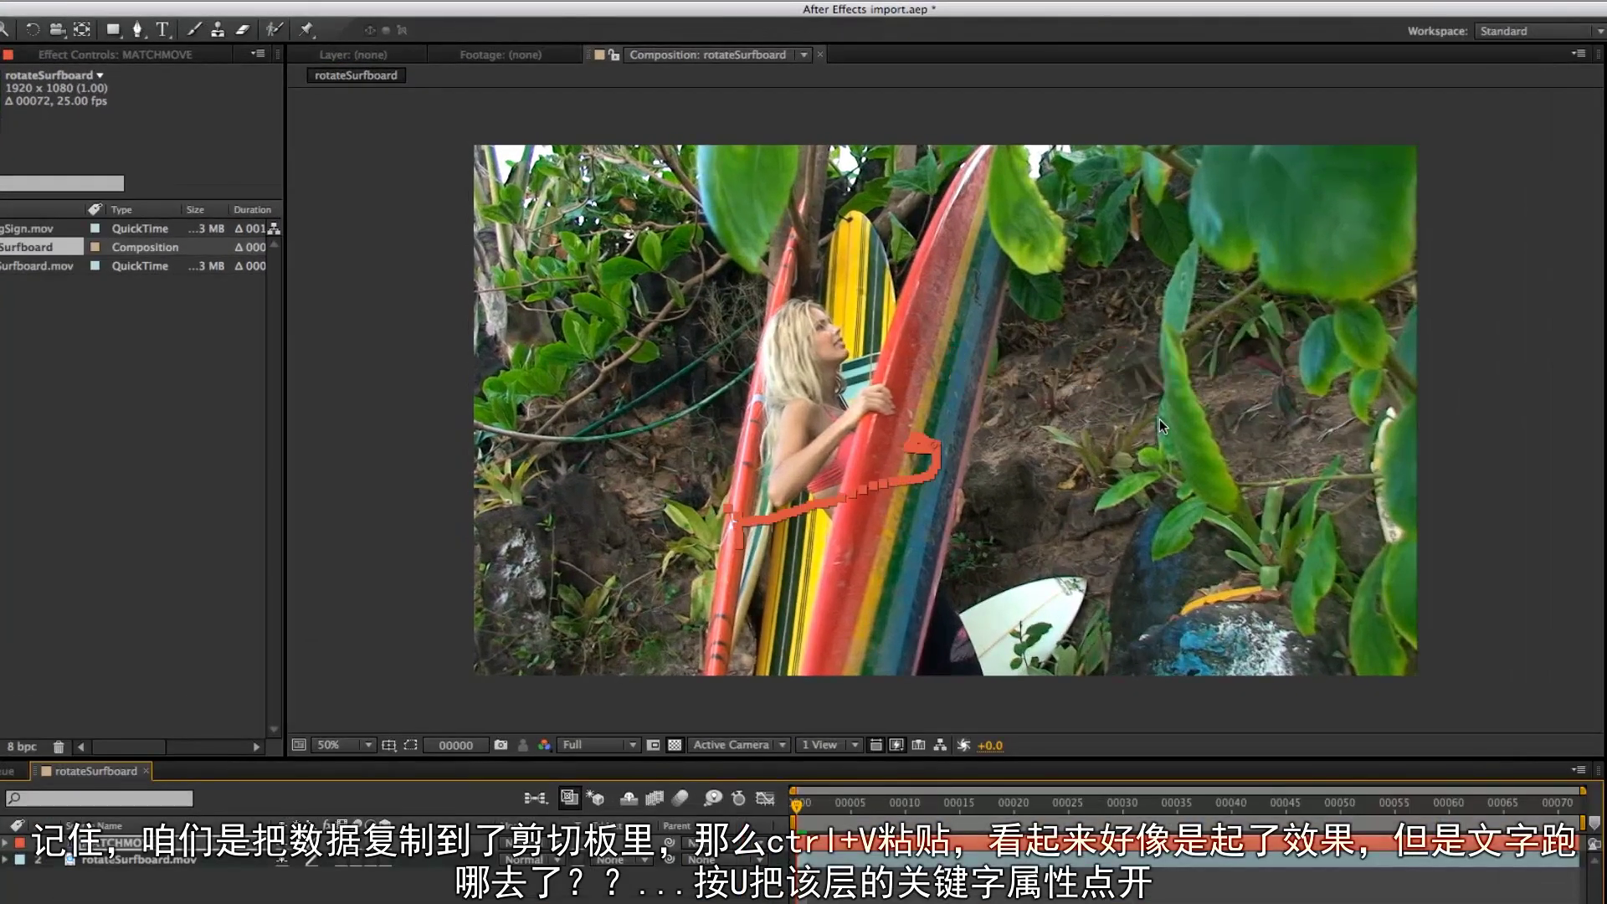
pyautogui.moveTo(798, 806); pyautogui.dragTo(722, 791)
pyautogui.press('u')
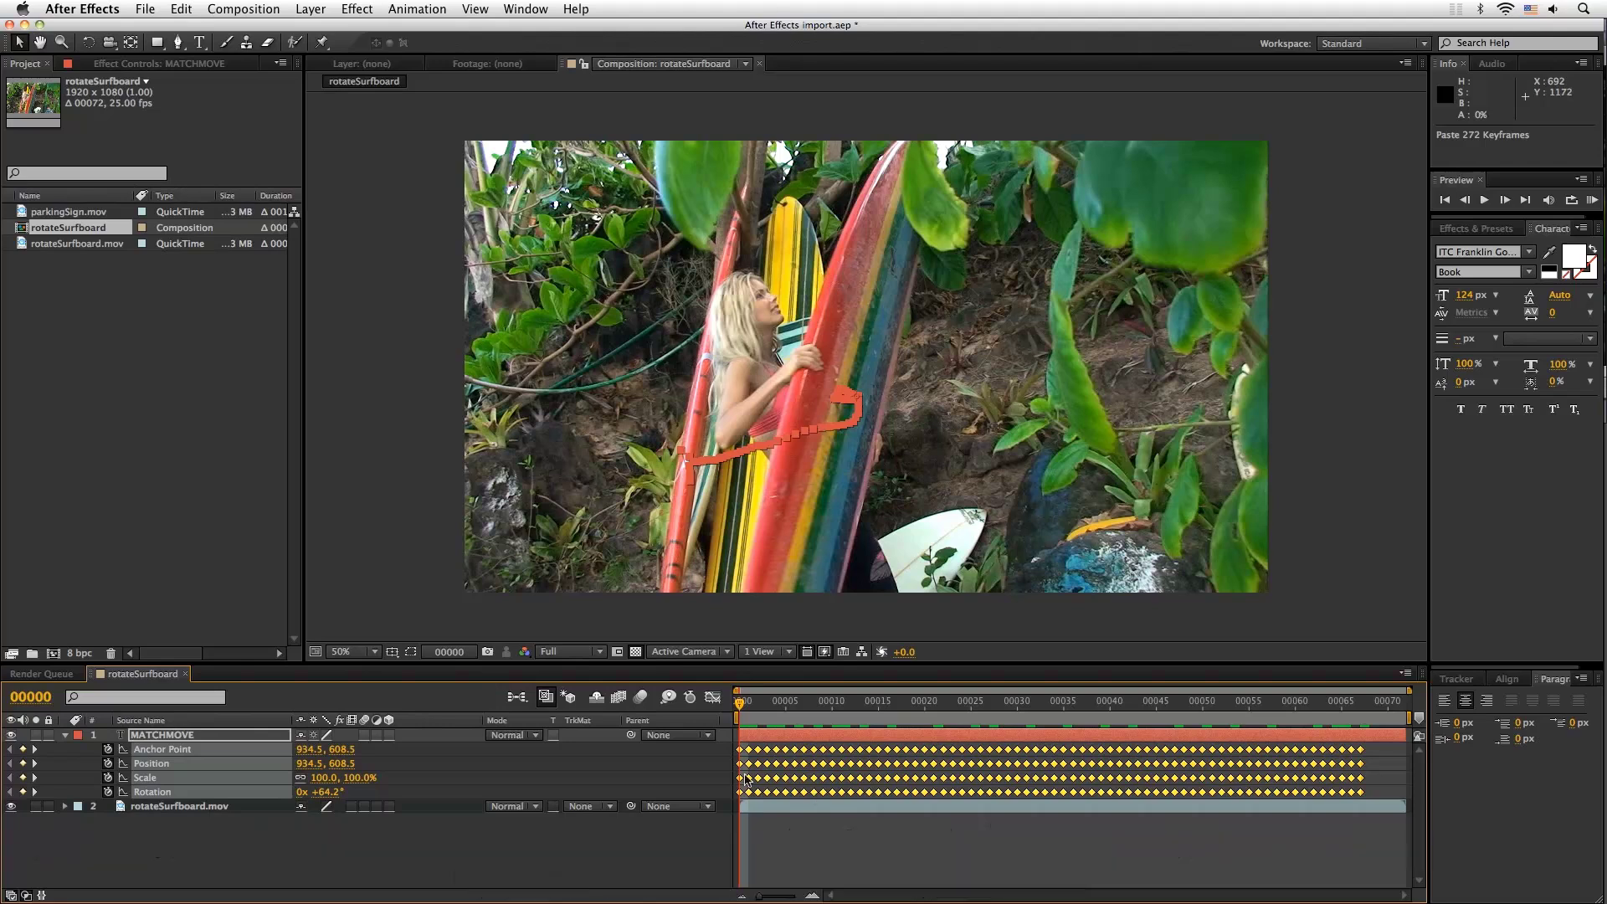
pyautogui.click(219, 858)
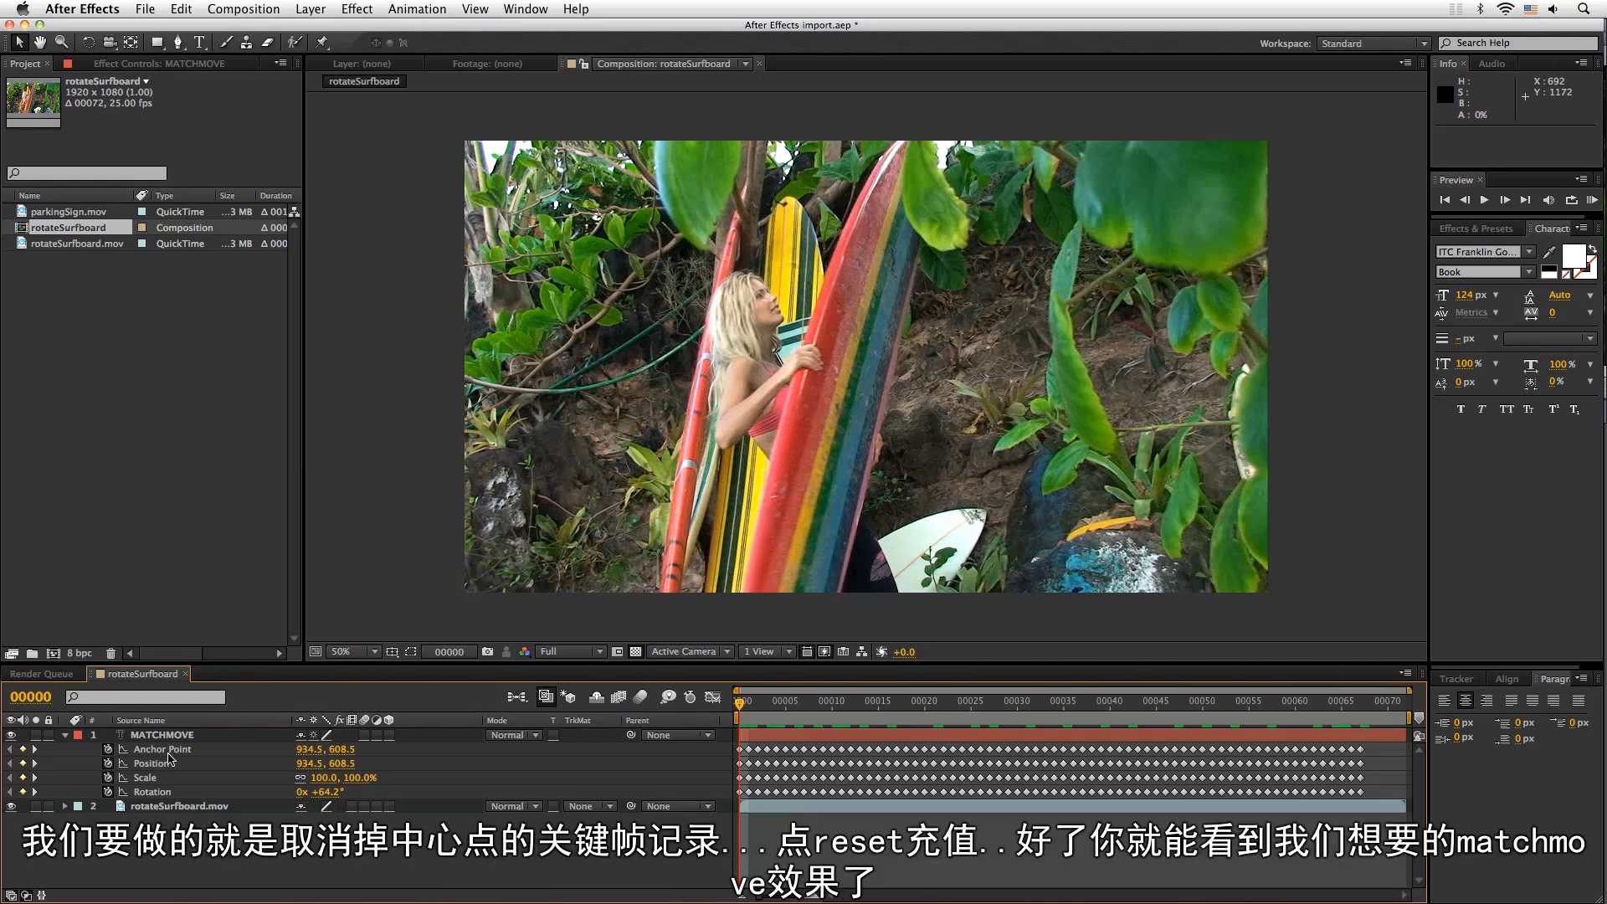
# Remove all Anchor Point keyframes from the MATCHMOVE layer and reset its anchor point
pyautogui.click(168, 752)
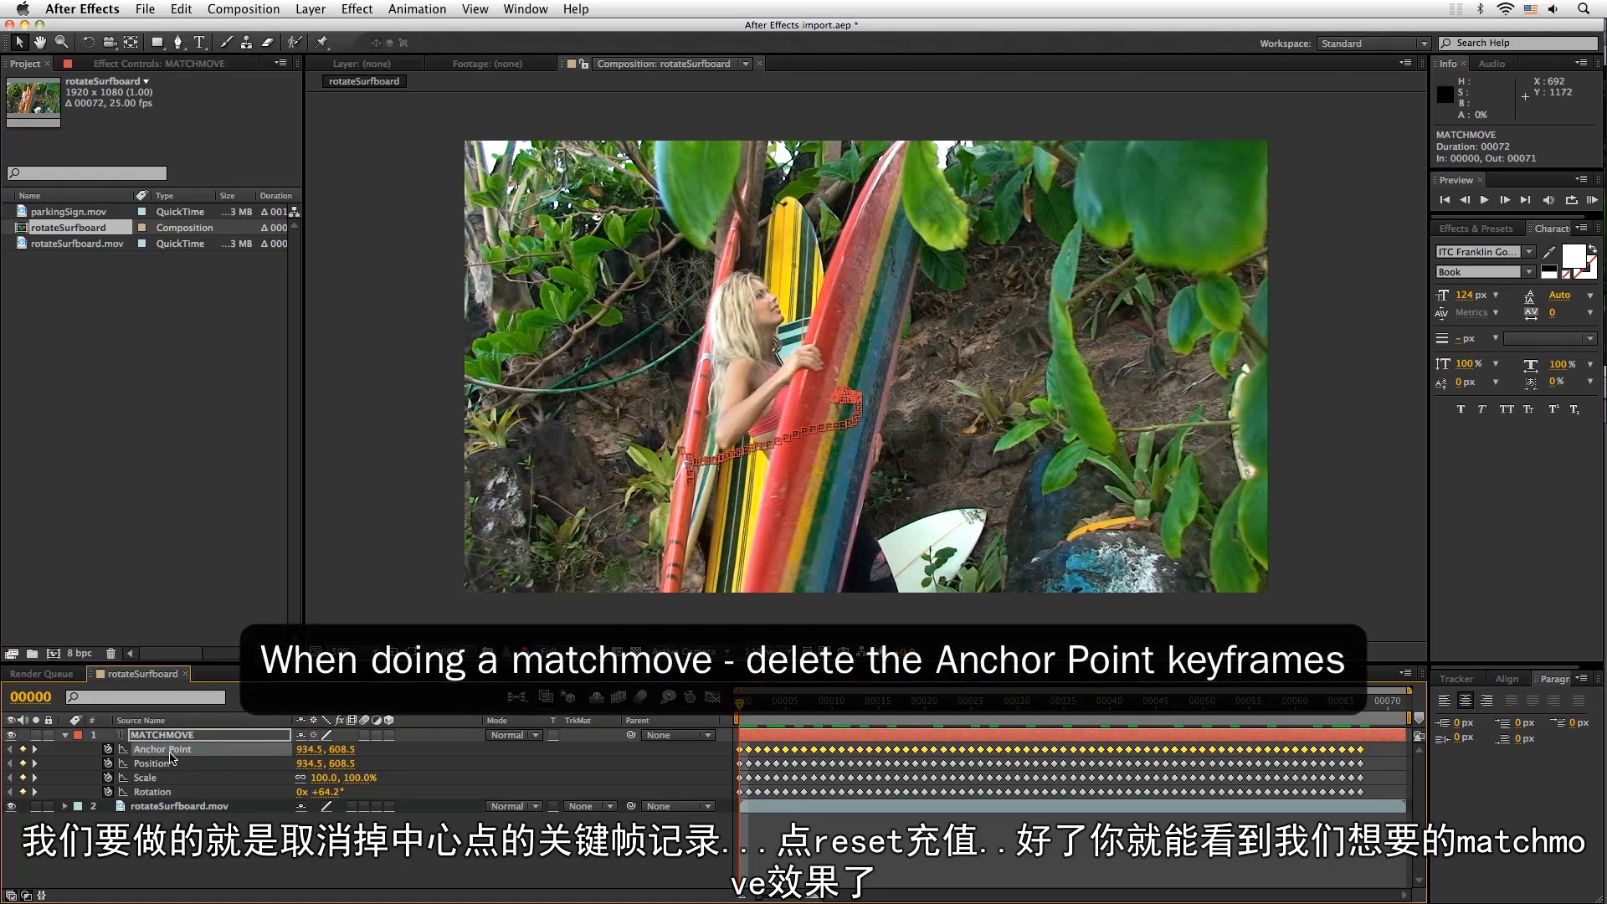
pyautogui.click(107, 749)
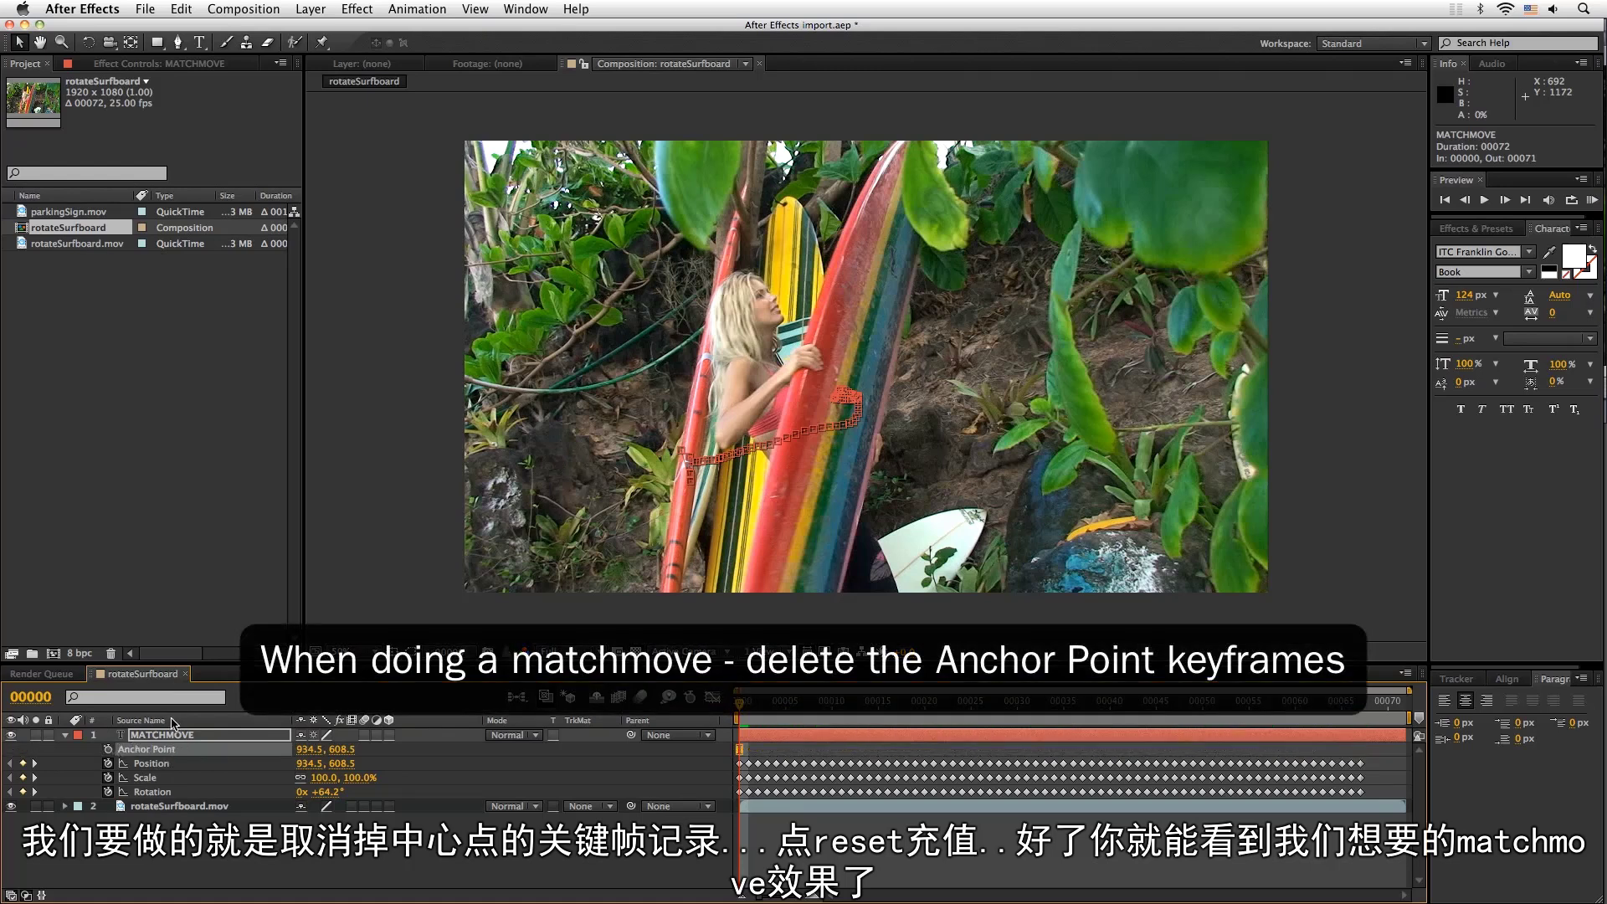
pyautogui.rightClick(161, 756)
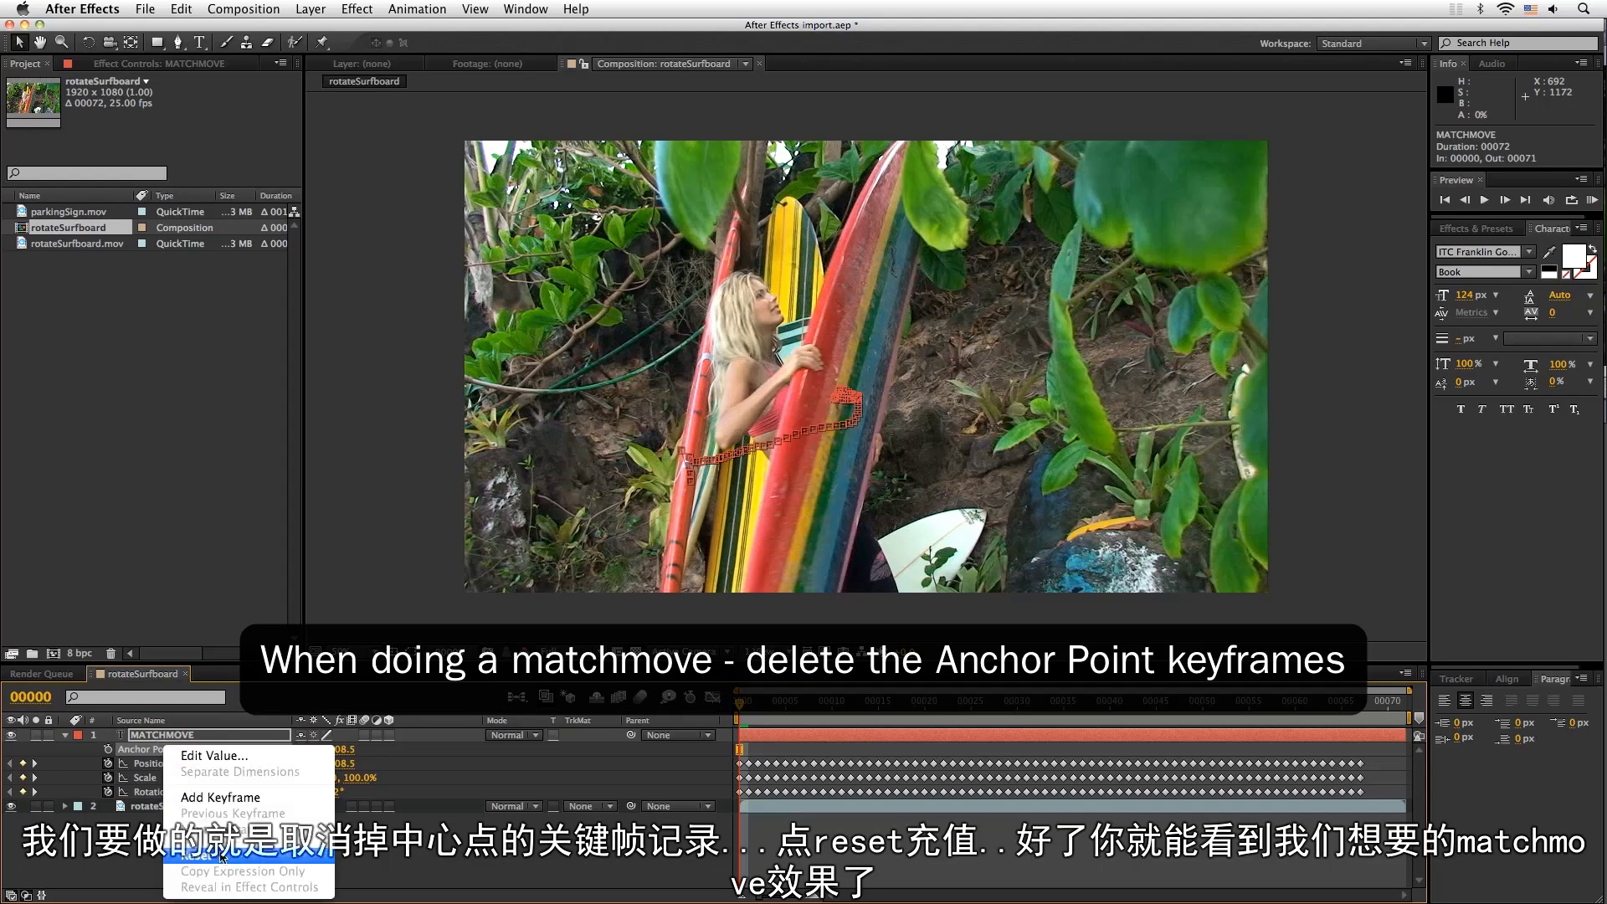
pyautogui.click(227, 858)
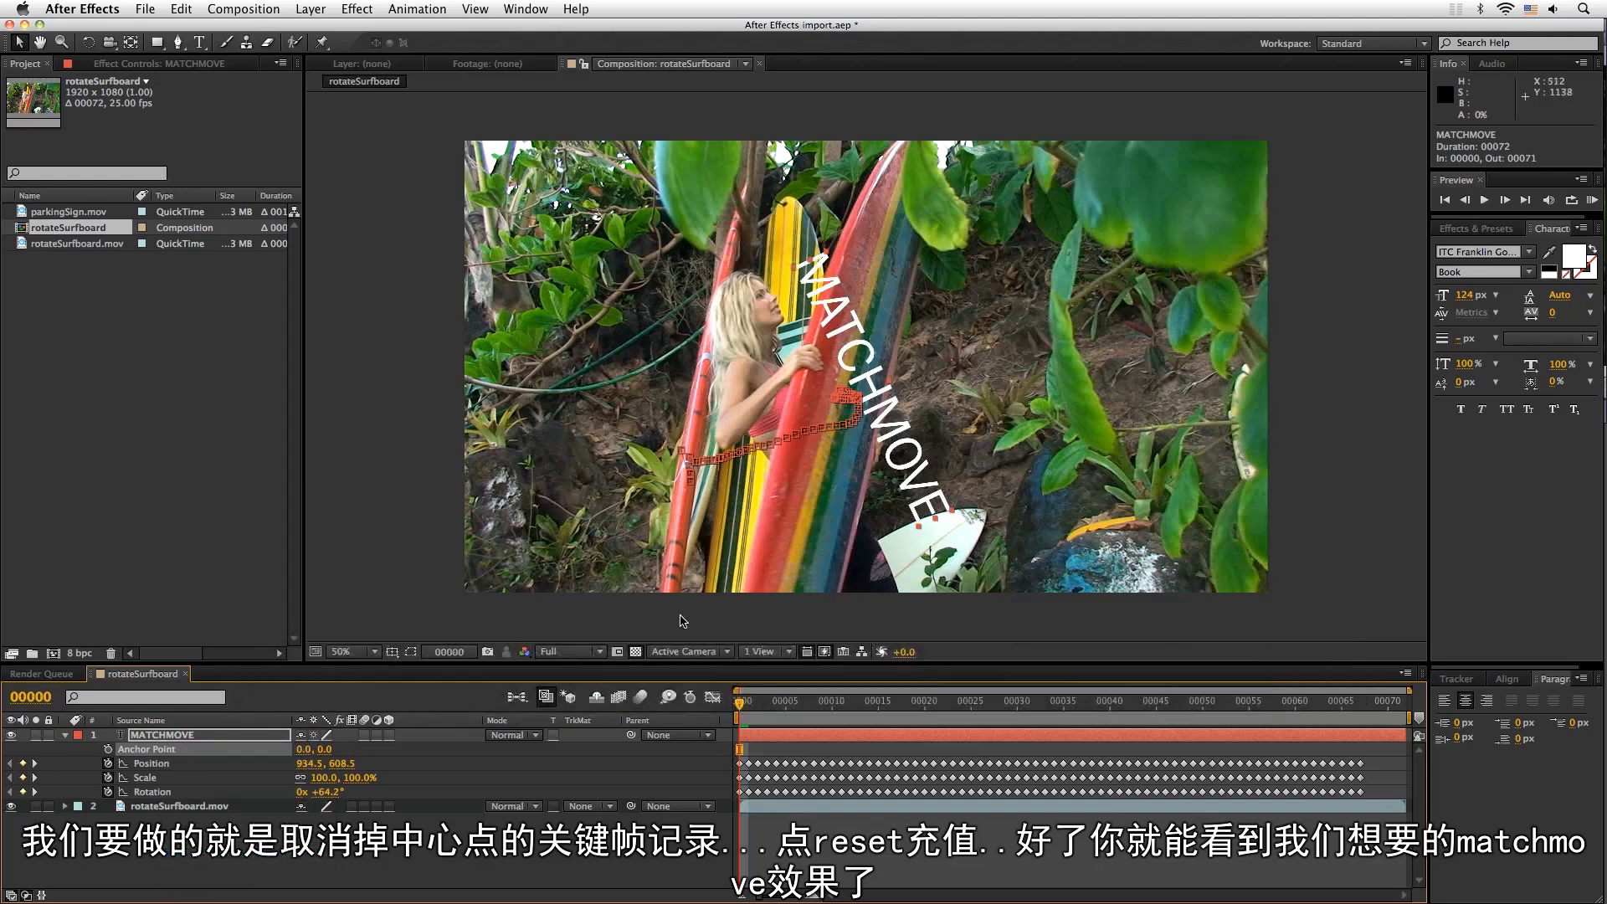
# Remove all Scale and Rotation keyframes from the MATCHMOVE layer, reset both properties, and scrub the composition to check the position-only motion
pyautogui.moveTo(740, 707); pyautogui.dragTo(677, 685)
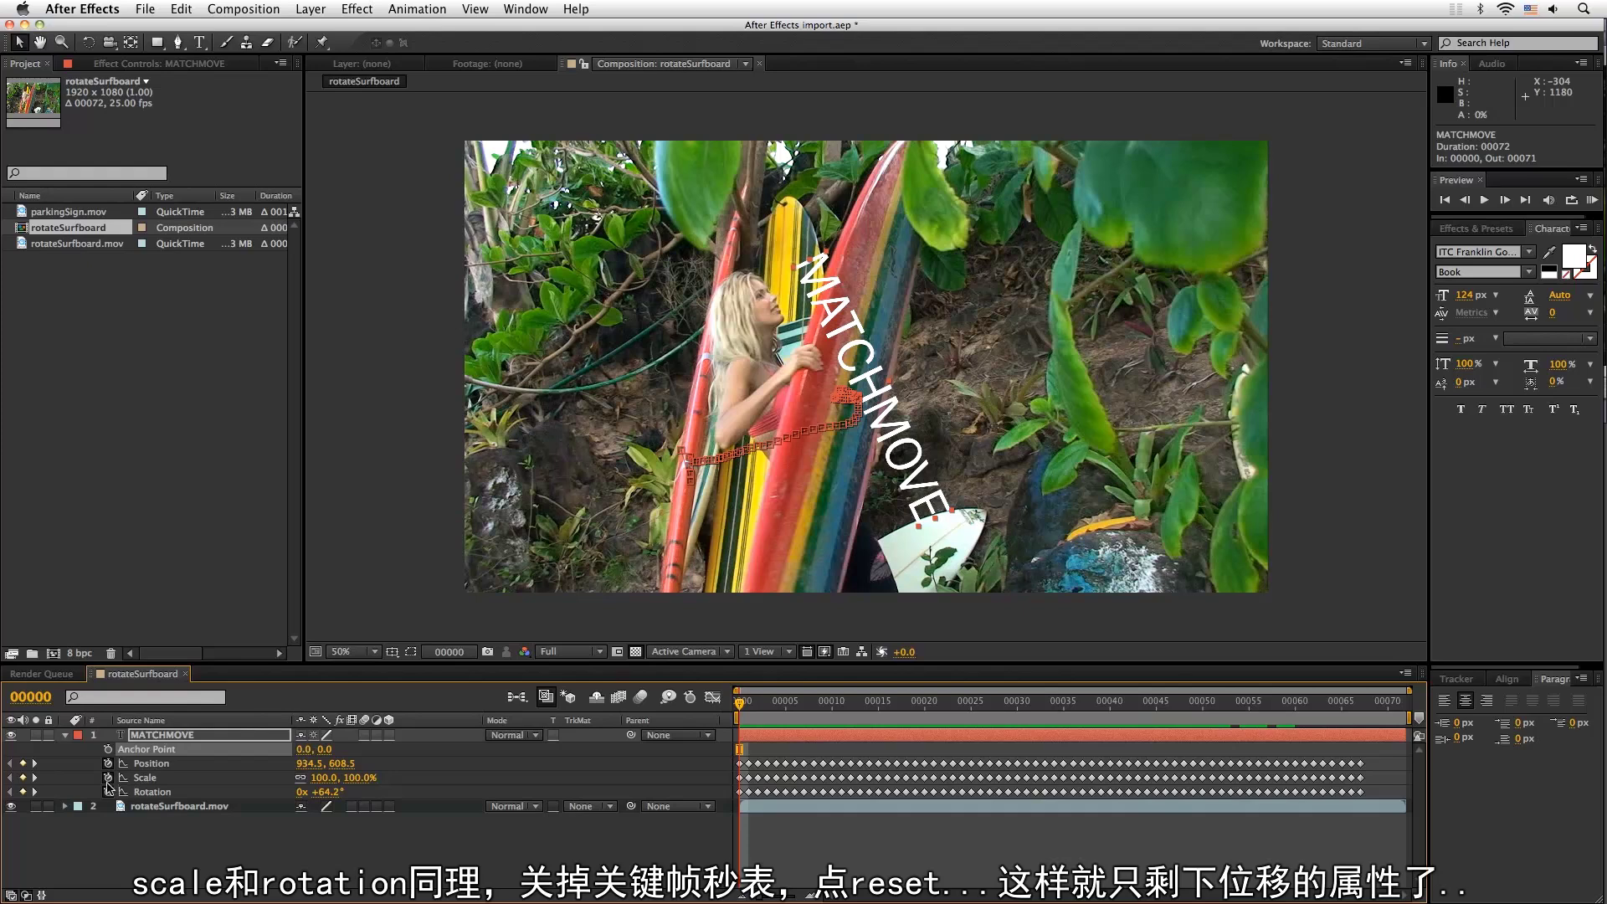
pyautogui.click(107, 778)
pyautogui.click(107, 792)
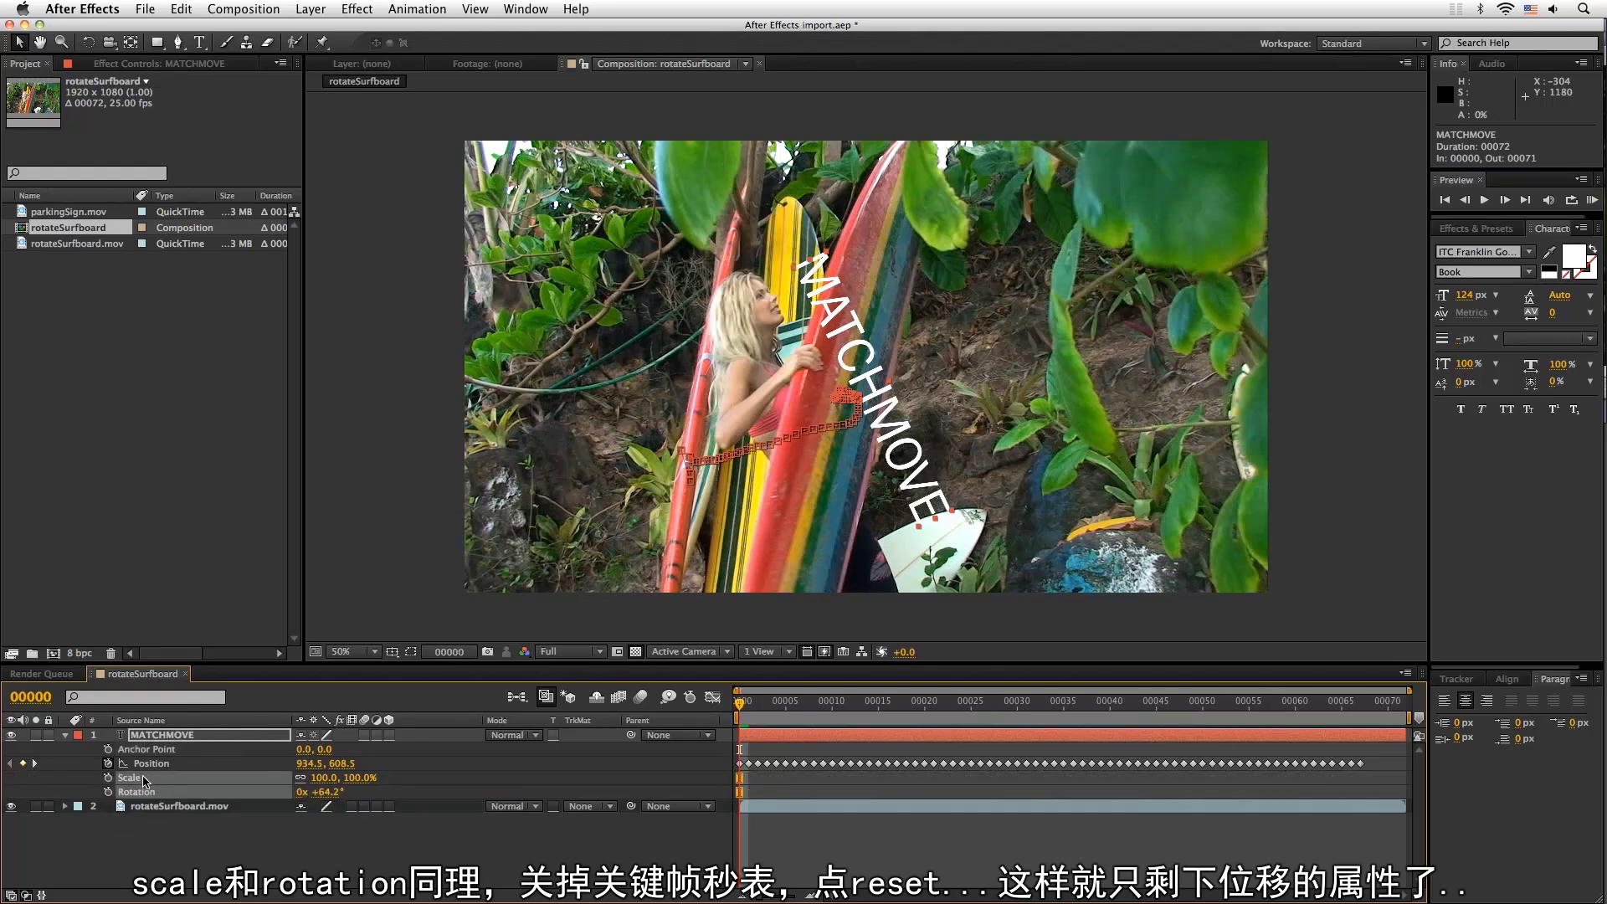
pyautogui.rightClick(144, 780)
pyautogui.click(226, 856)
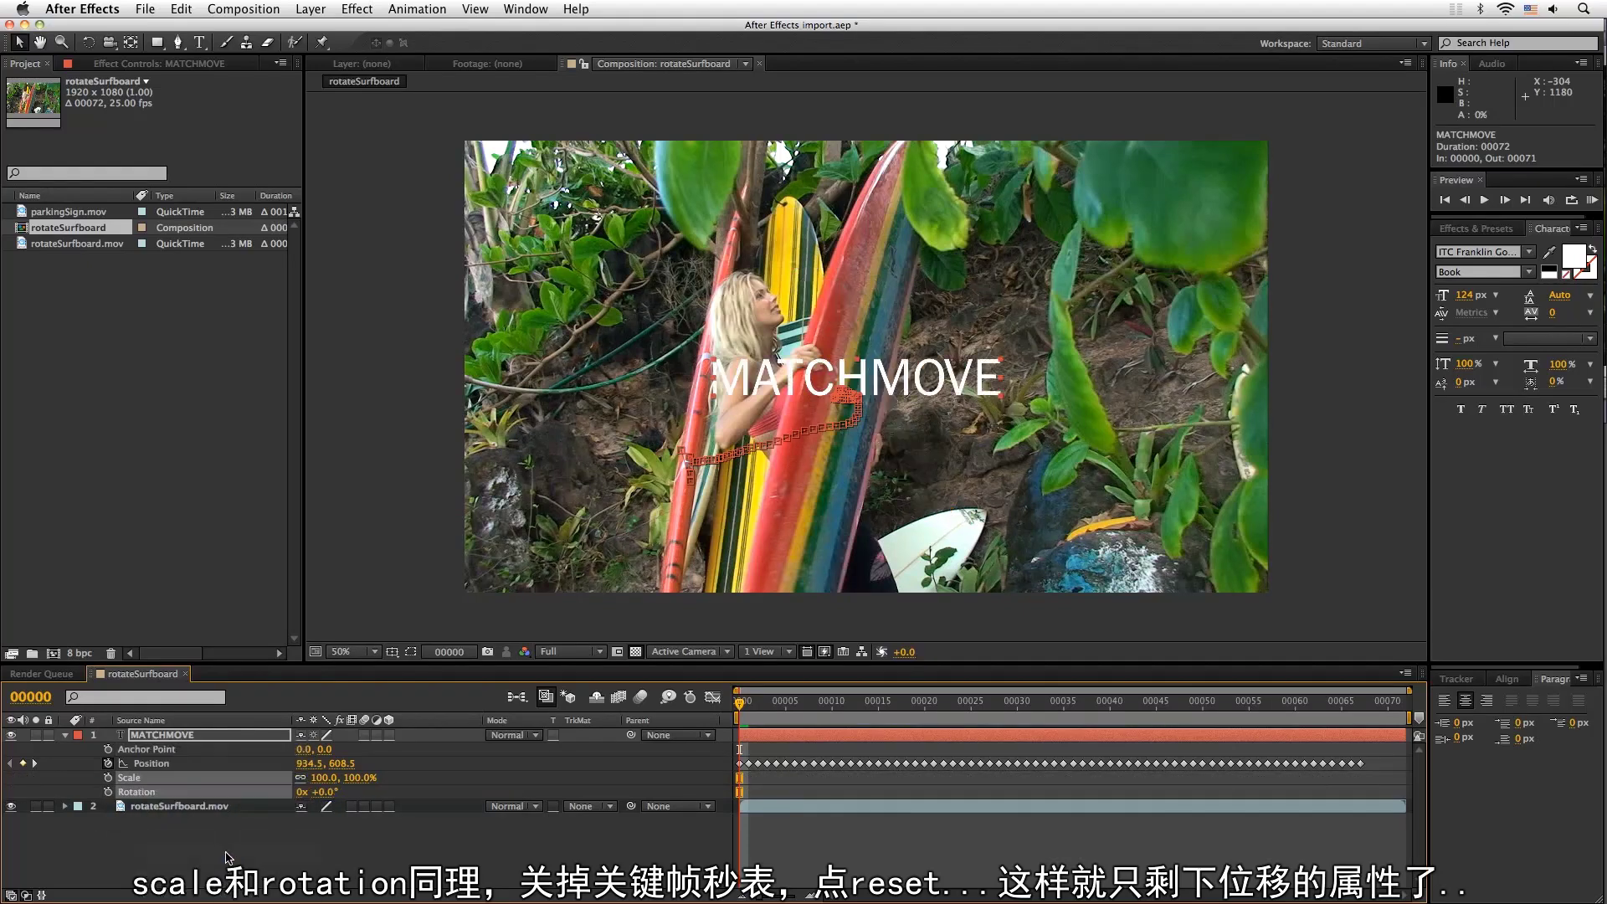
pyautogui.moveTo(740, 706); pyautogui.dragTo(999, 676)
pyautogui.press('Home')
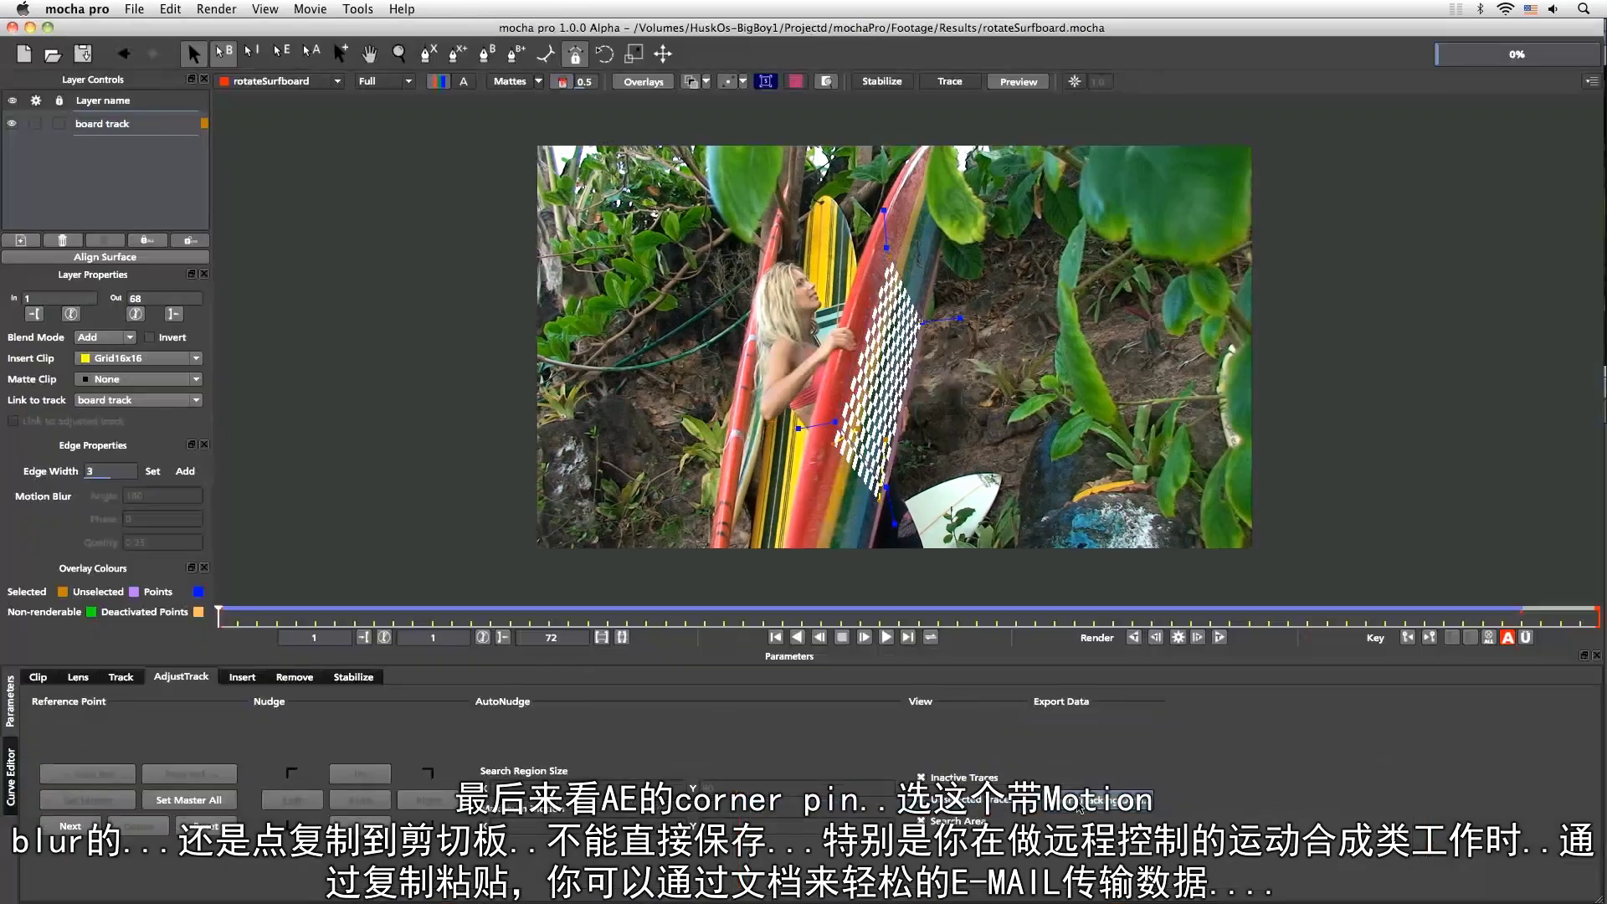
# Switch to mocha pro and copy the board track to the clipboard as After Effects Corner Pin [supports motion blur] data
pyautogui.click(1080, 805)
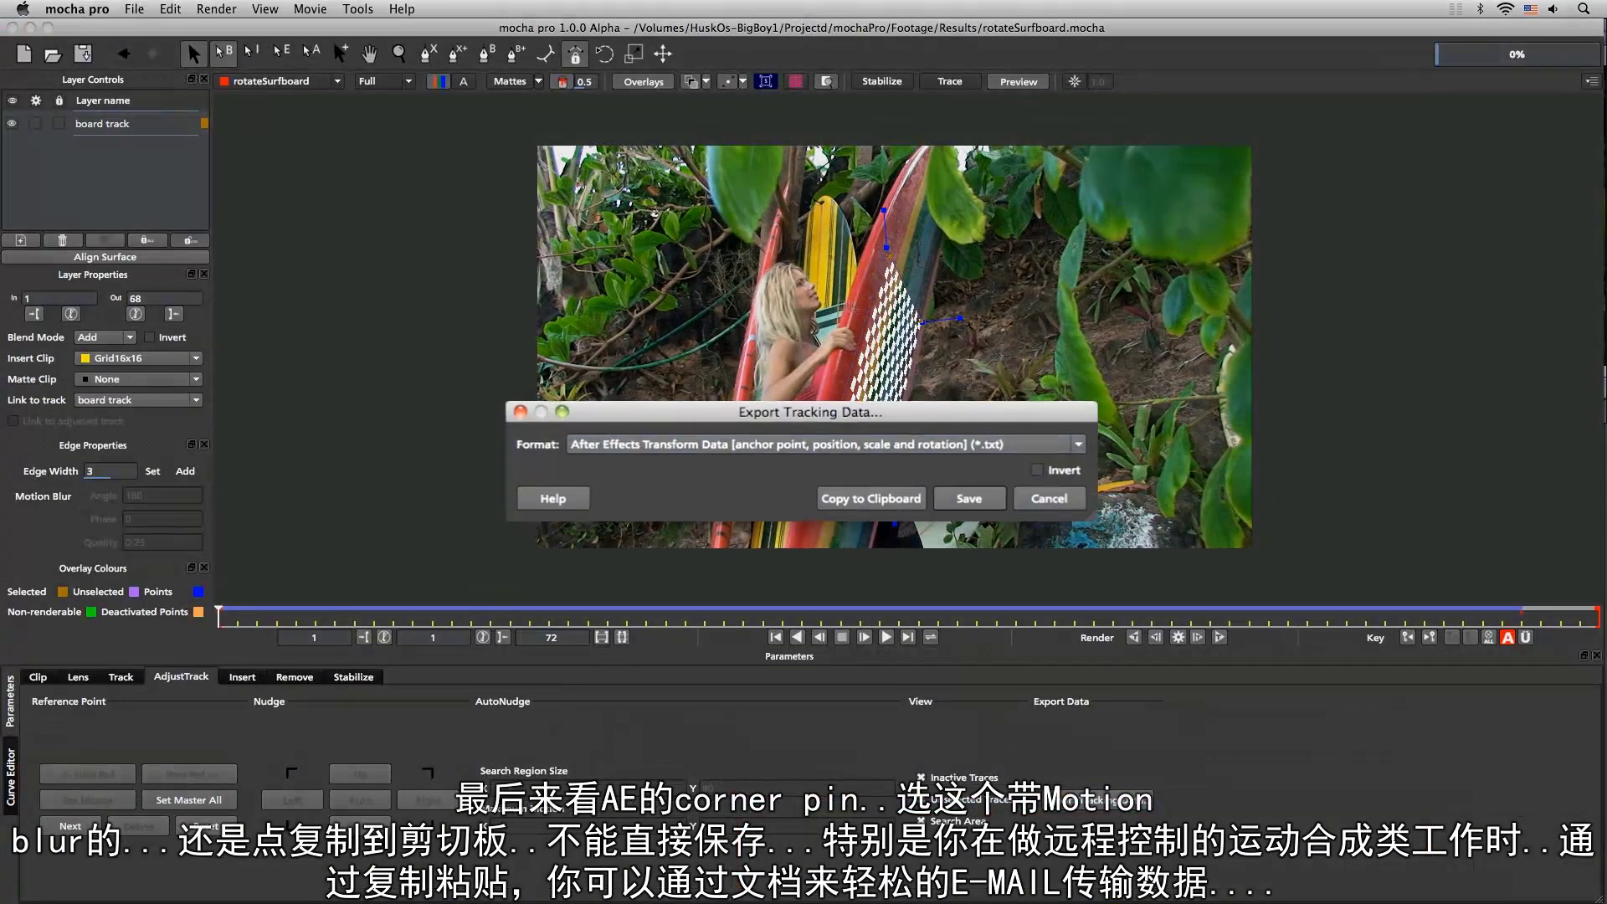
pyautogui.click(1088, 463)
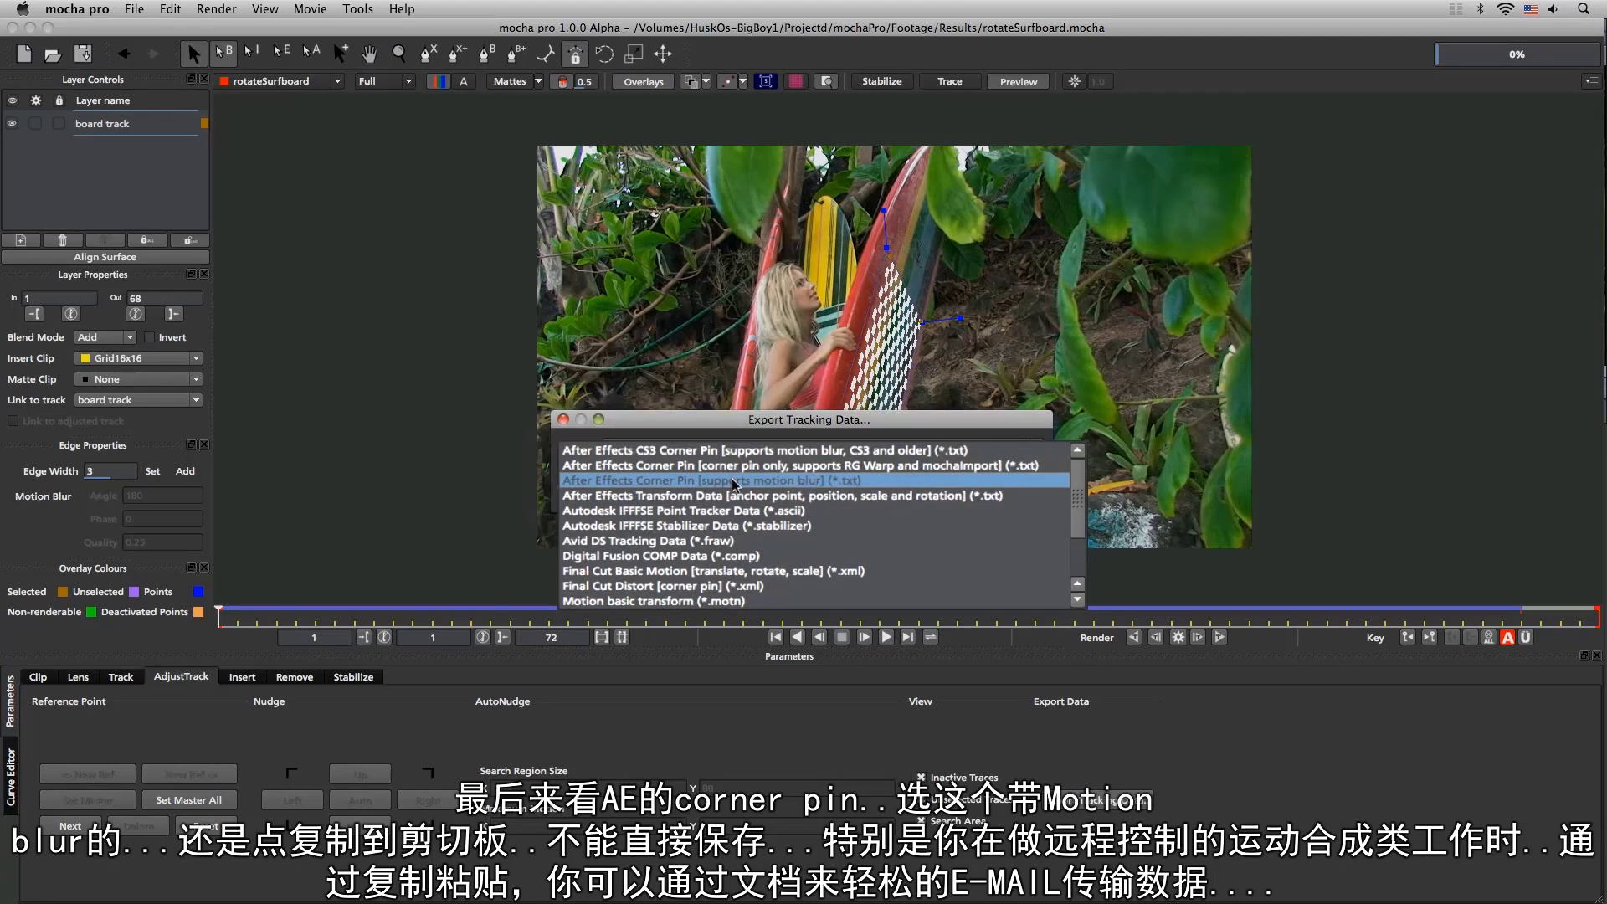
pyautogui.click(858, 482)
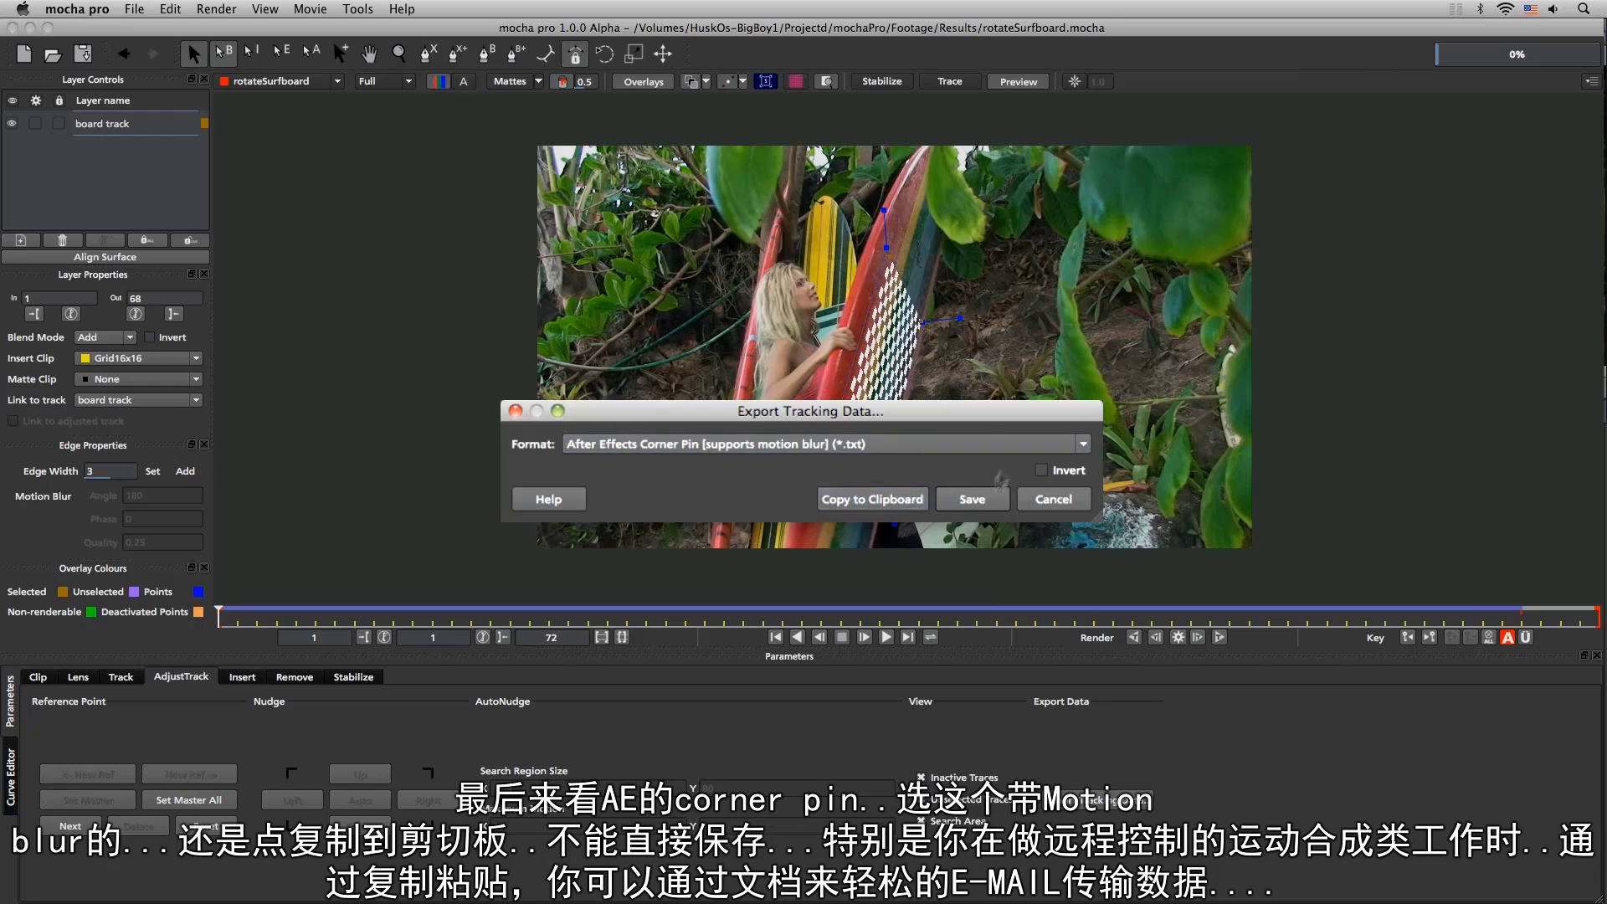
pyautogui.click(875, 497)
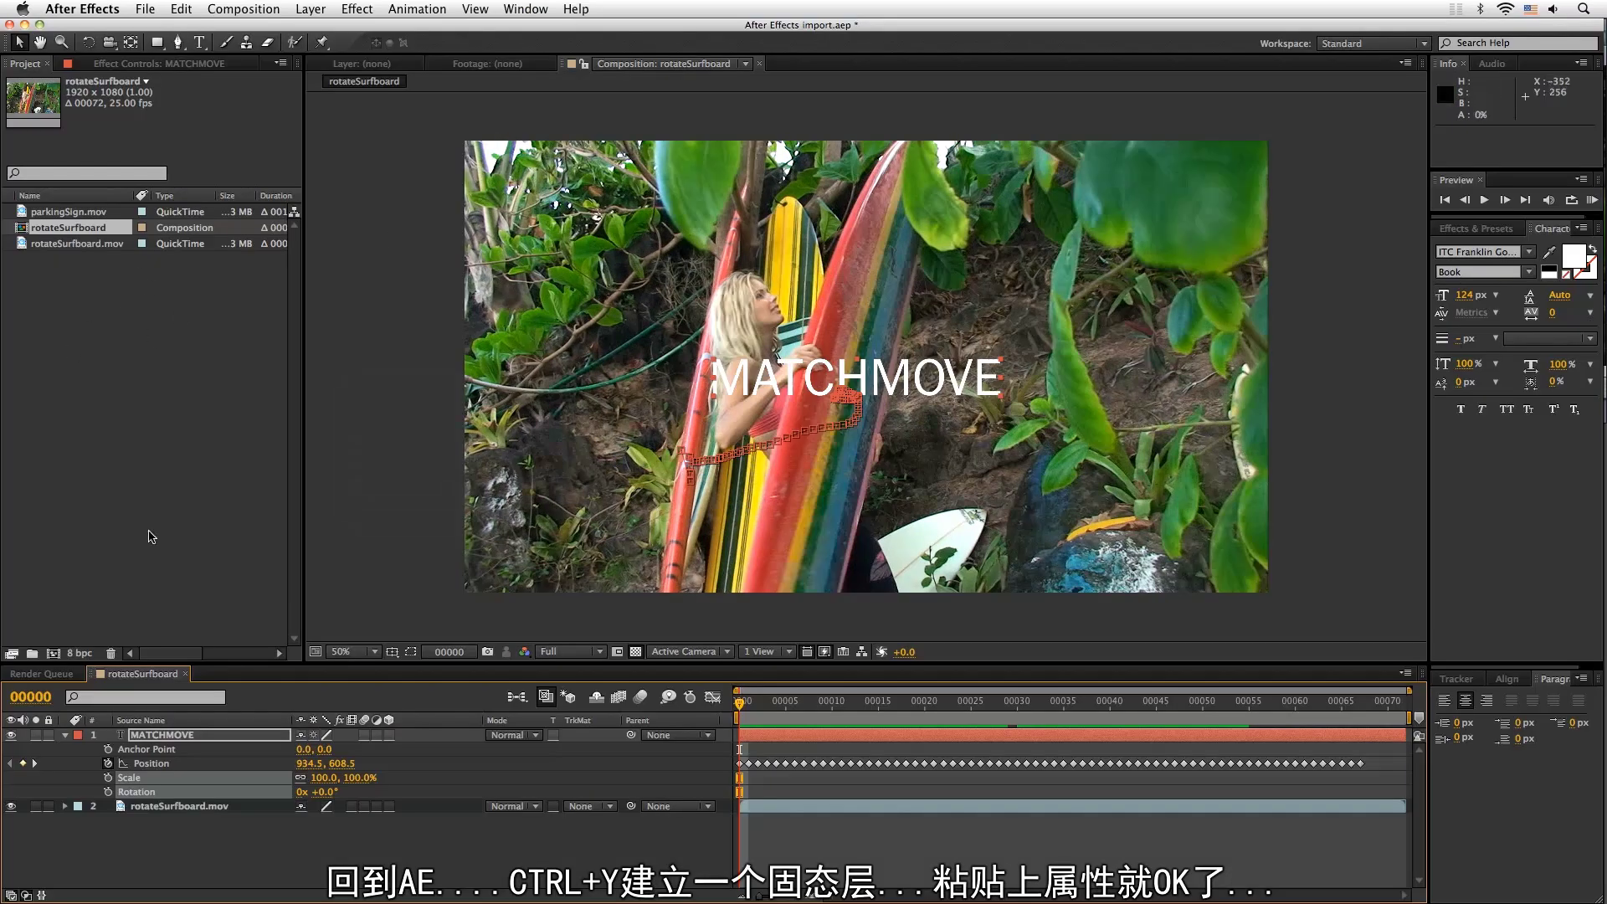
# Back in After Effects, hide the MATCHMOVE layer and create a blue solid at composition size, 1920 x 1080 px
pyautogui.click(11, 735)
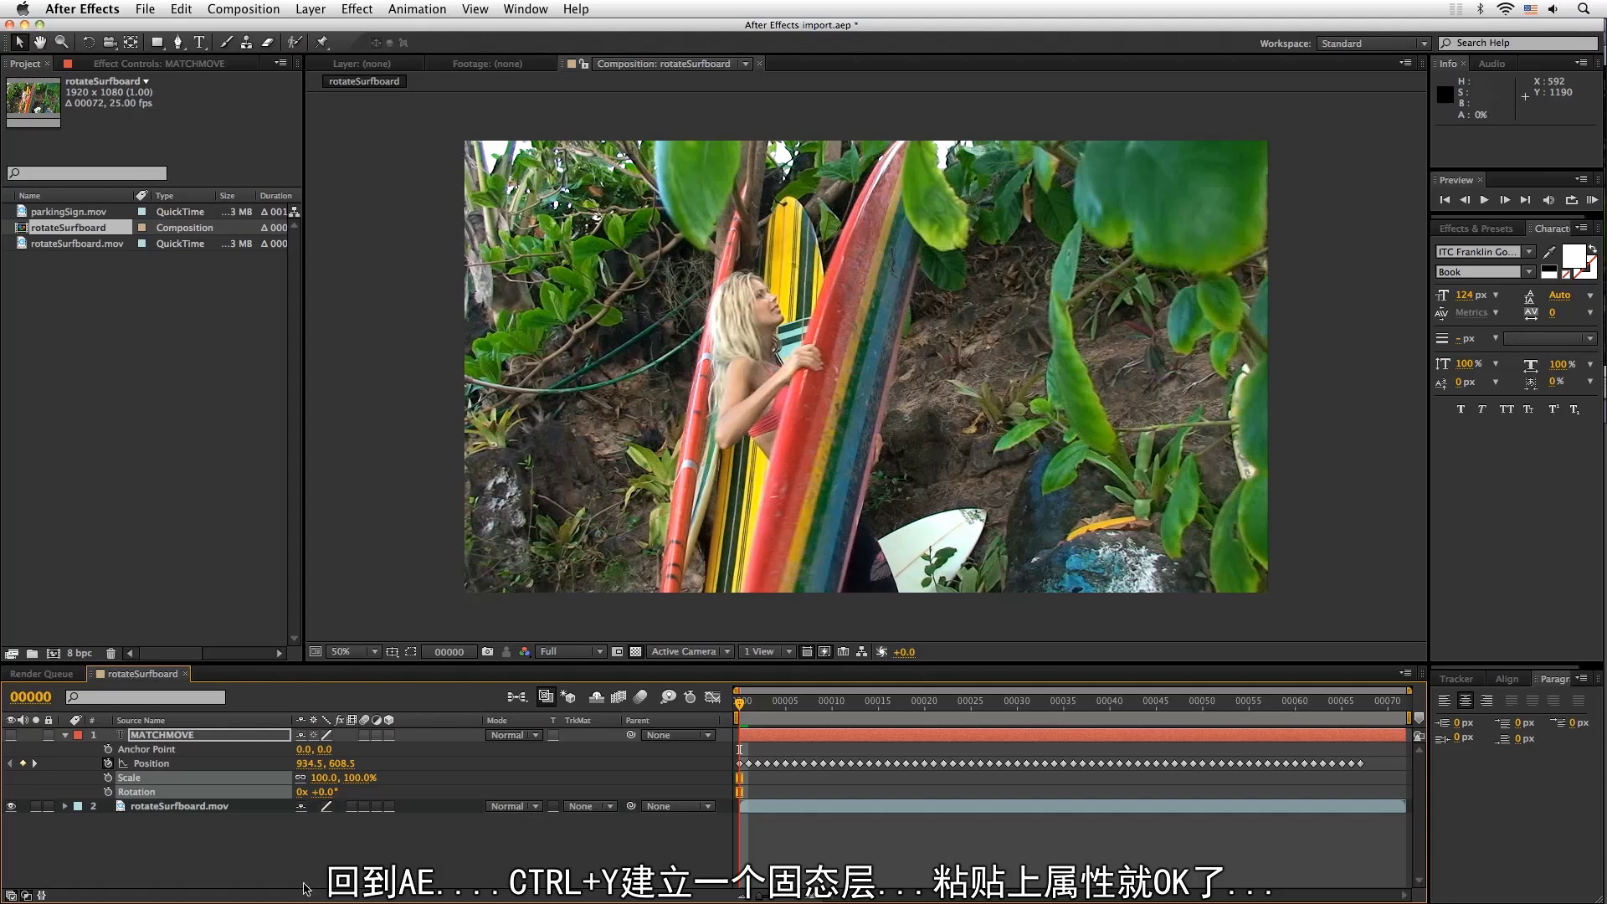
pyautogui.press('super+y')
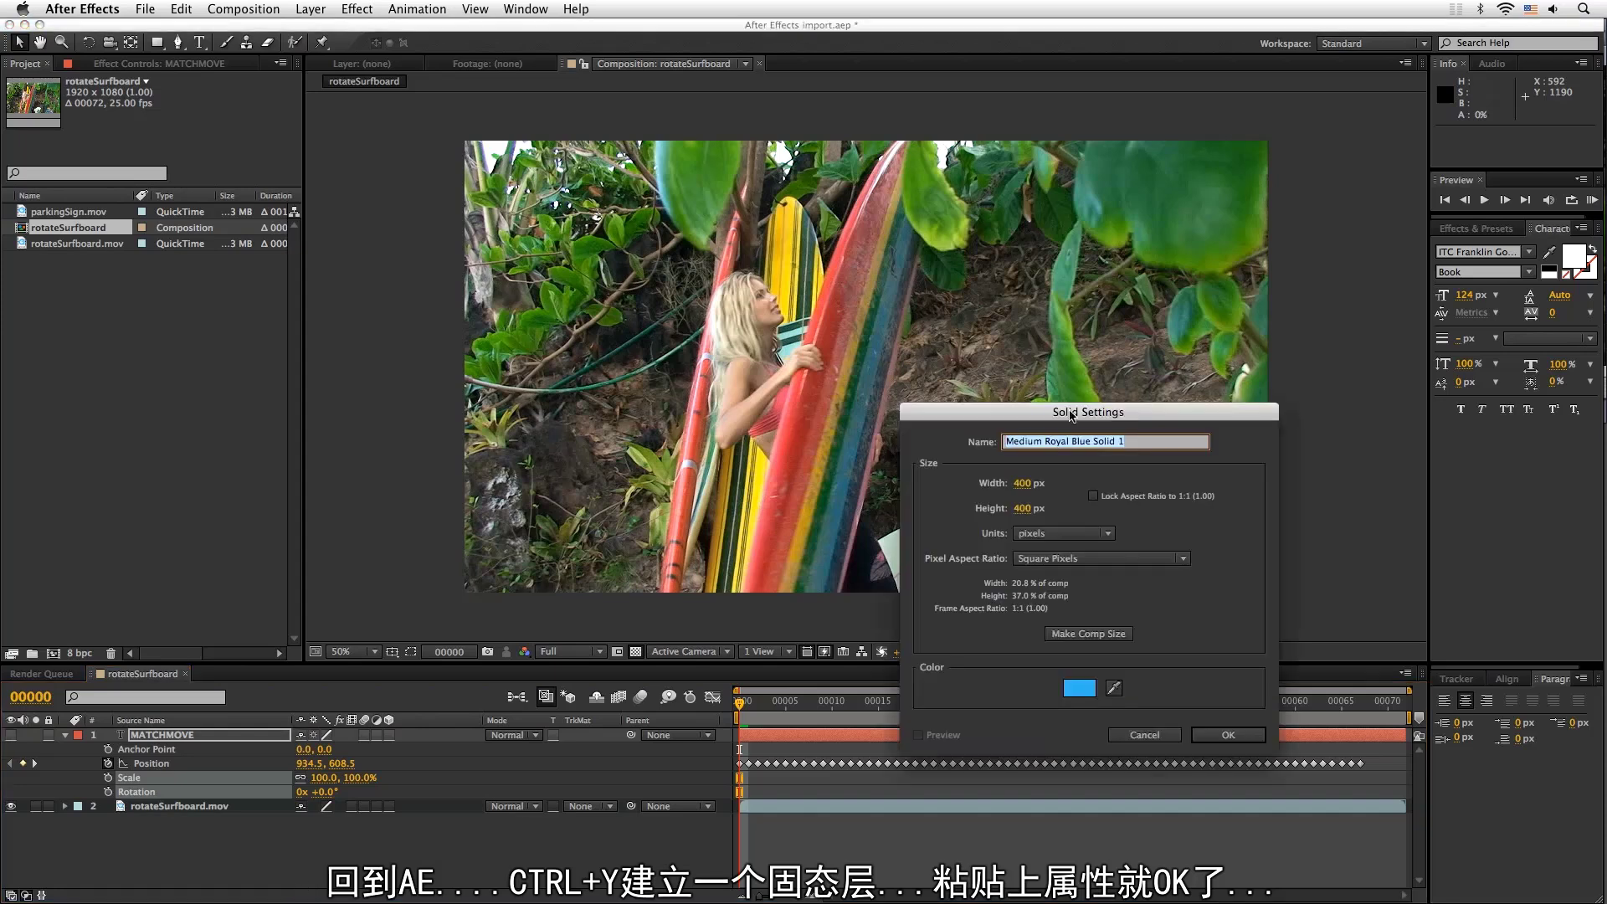
pyautogui.click(1155, 739)
pyautogui.press('super+y')
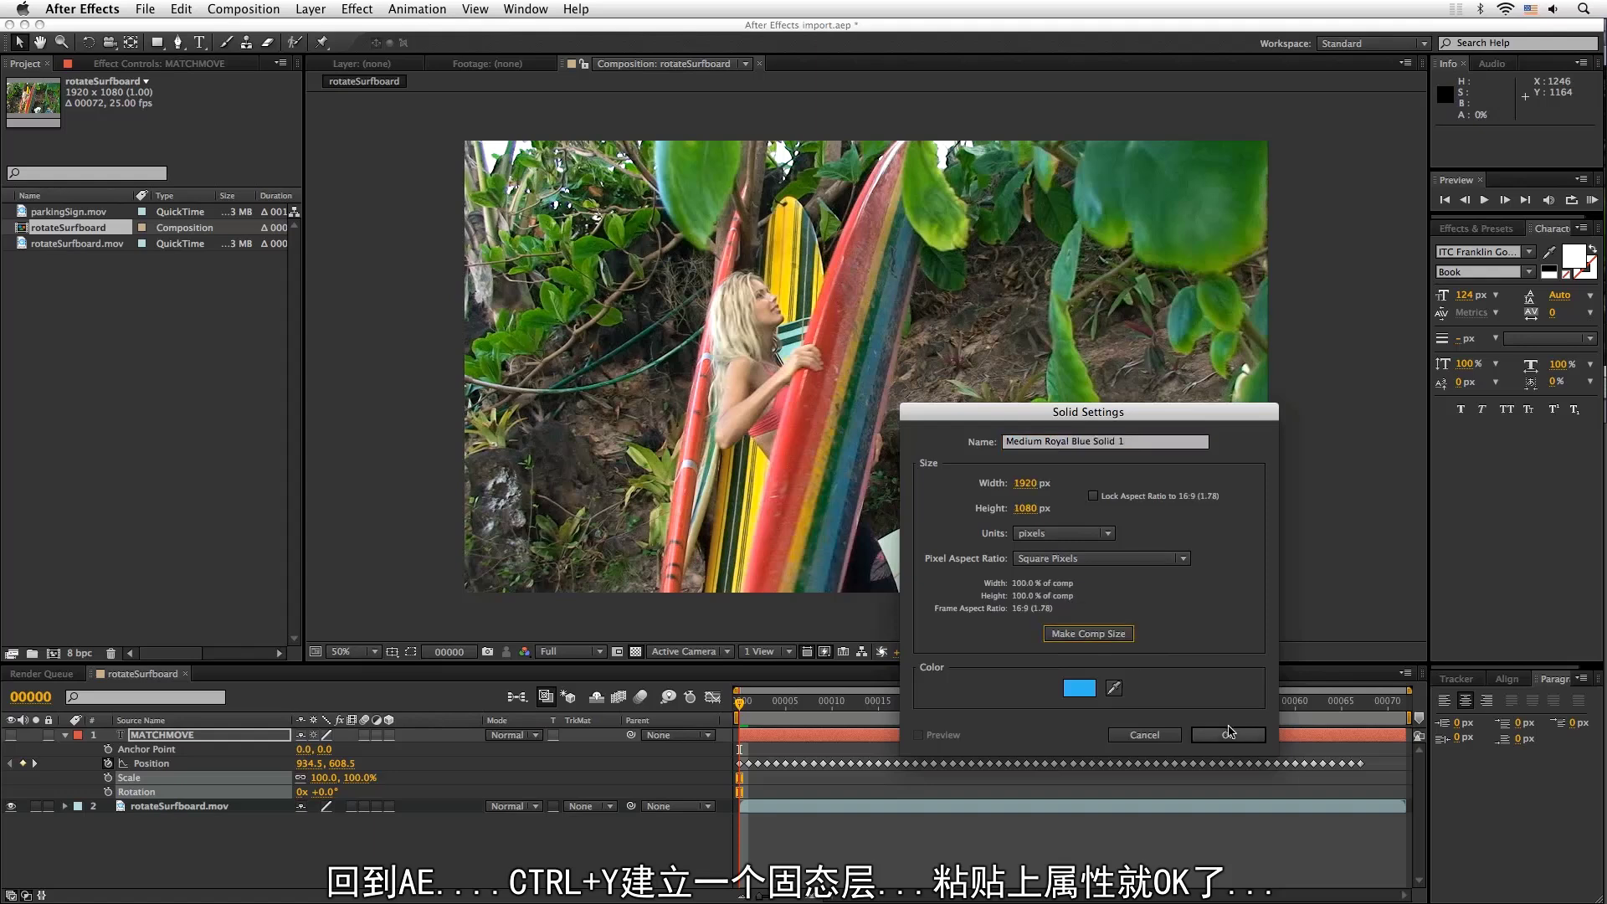
pyautogui.click(1229, 735)
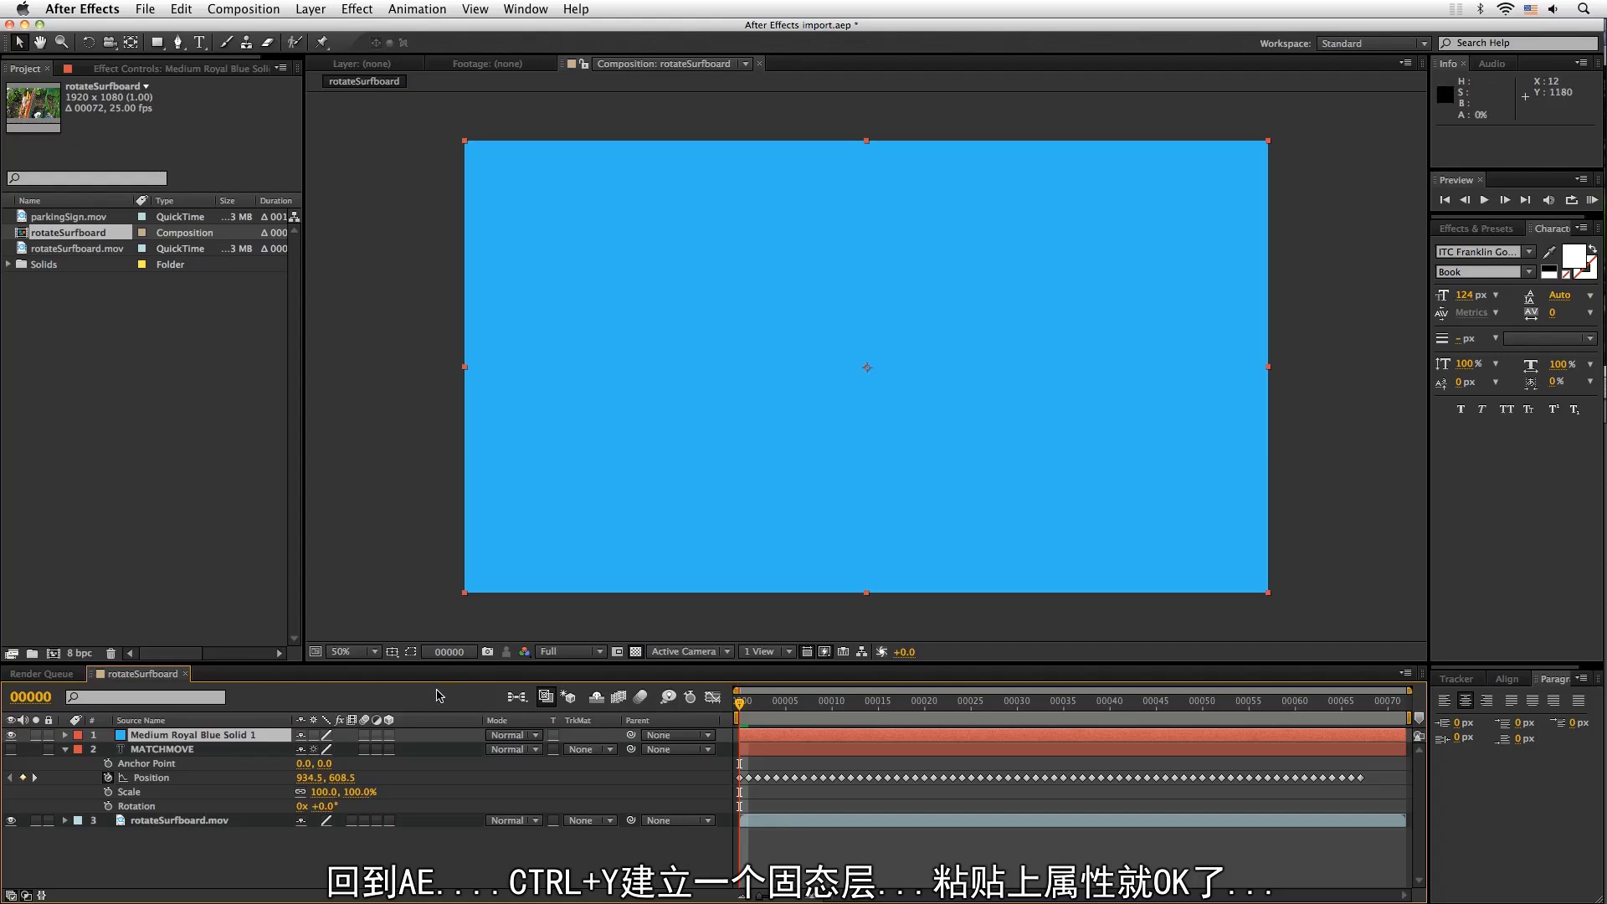
# Paste the corner-pin tracking data onto the blue solid, scrub the composition, and reveal the solid's keyframed properties
pyautogui.hotkey('ctrl', 'v')
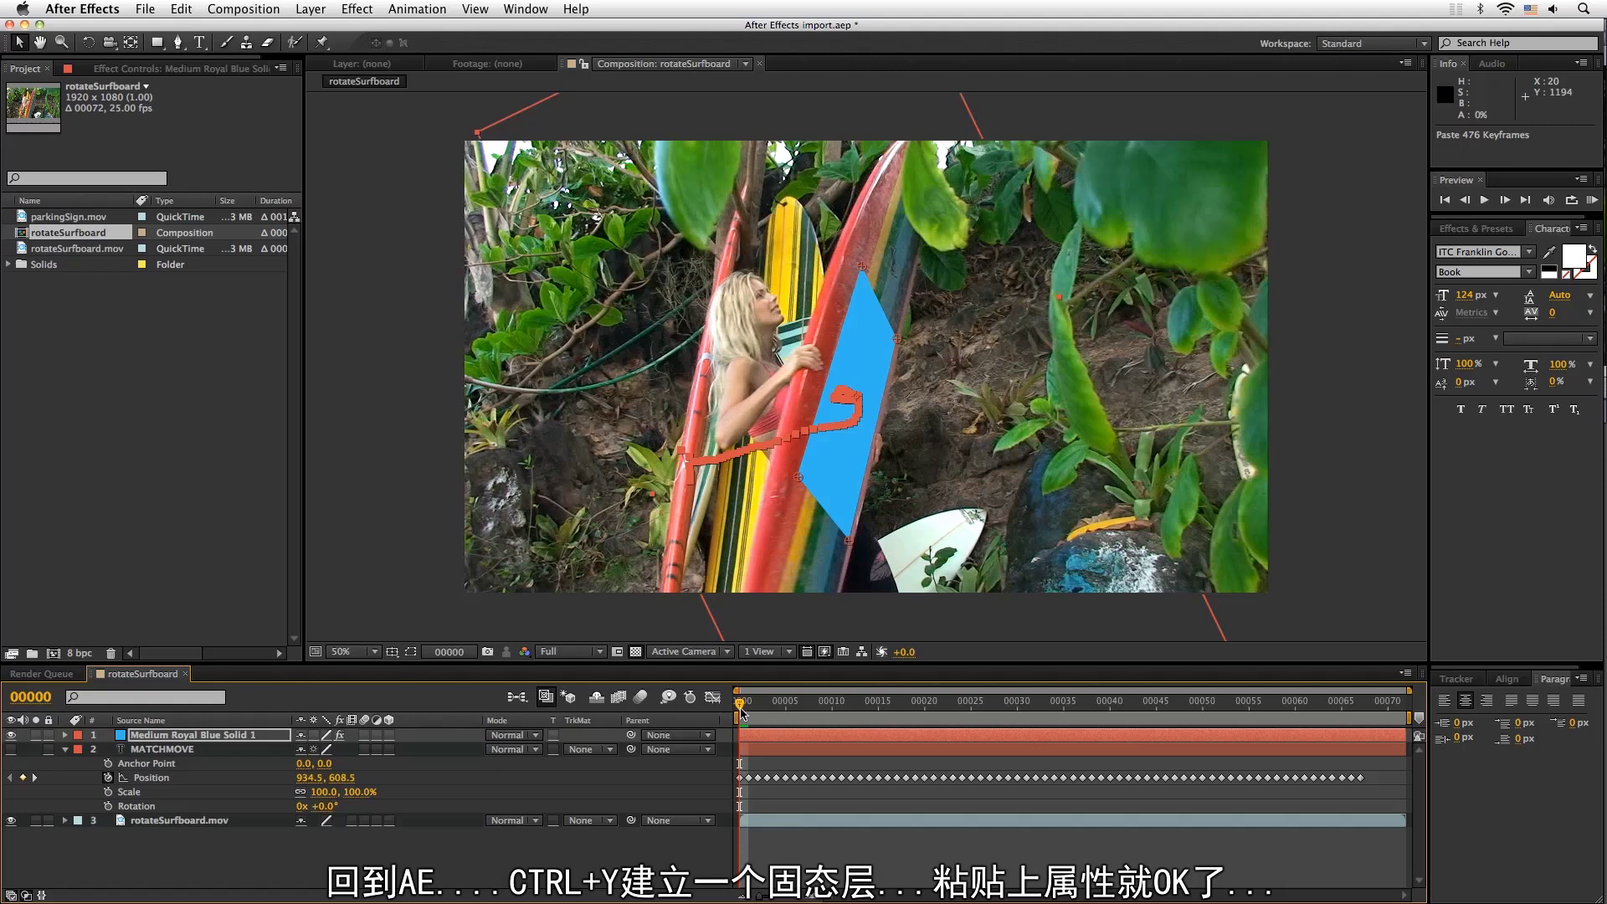
pyautogui.moveTo(740, 706); pyautogui.dragTo(684, 742)
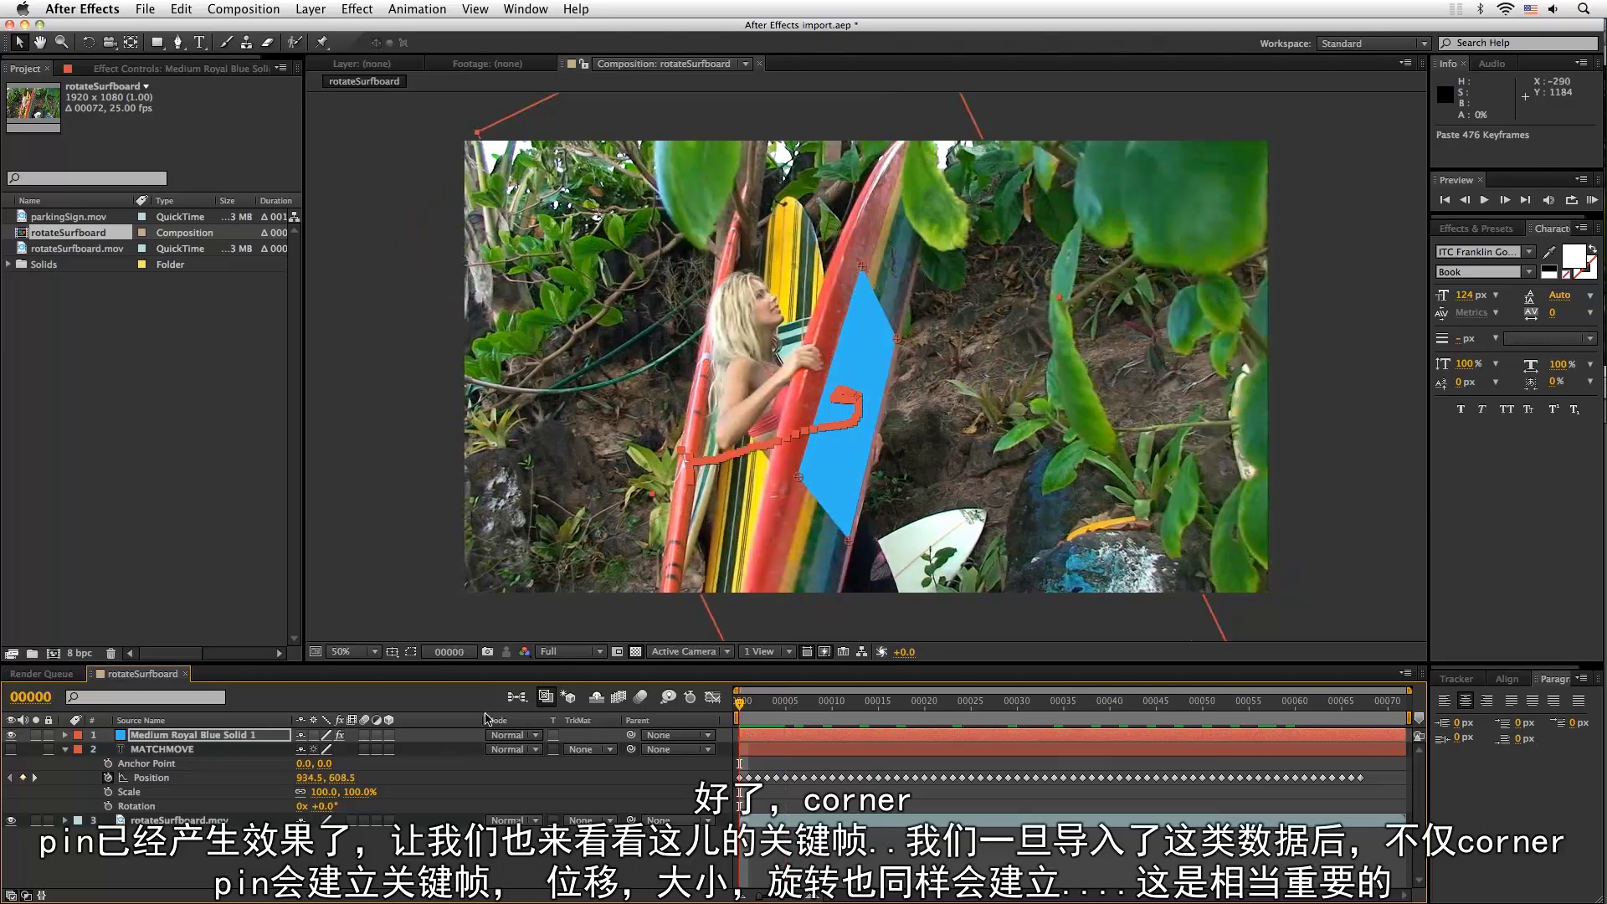
pyautogui.press('u')
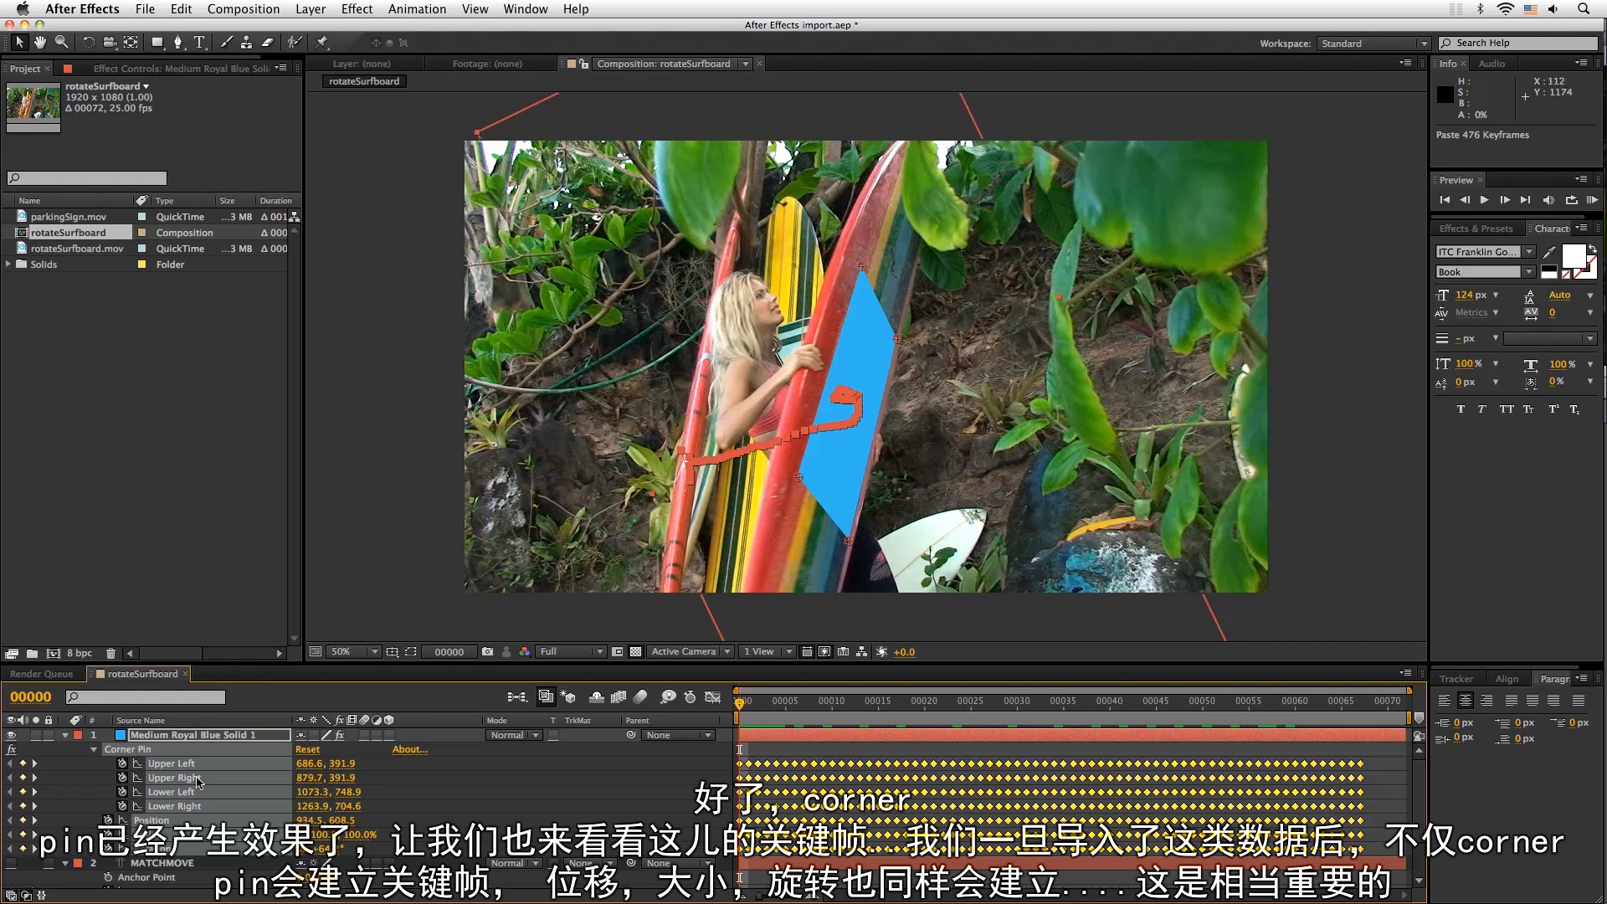
# Enable motion blur for the blue solid and for the composition, and play a RAM preview of the result
pyautogui.click(364, 735)
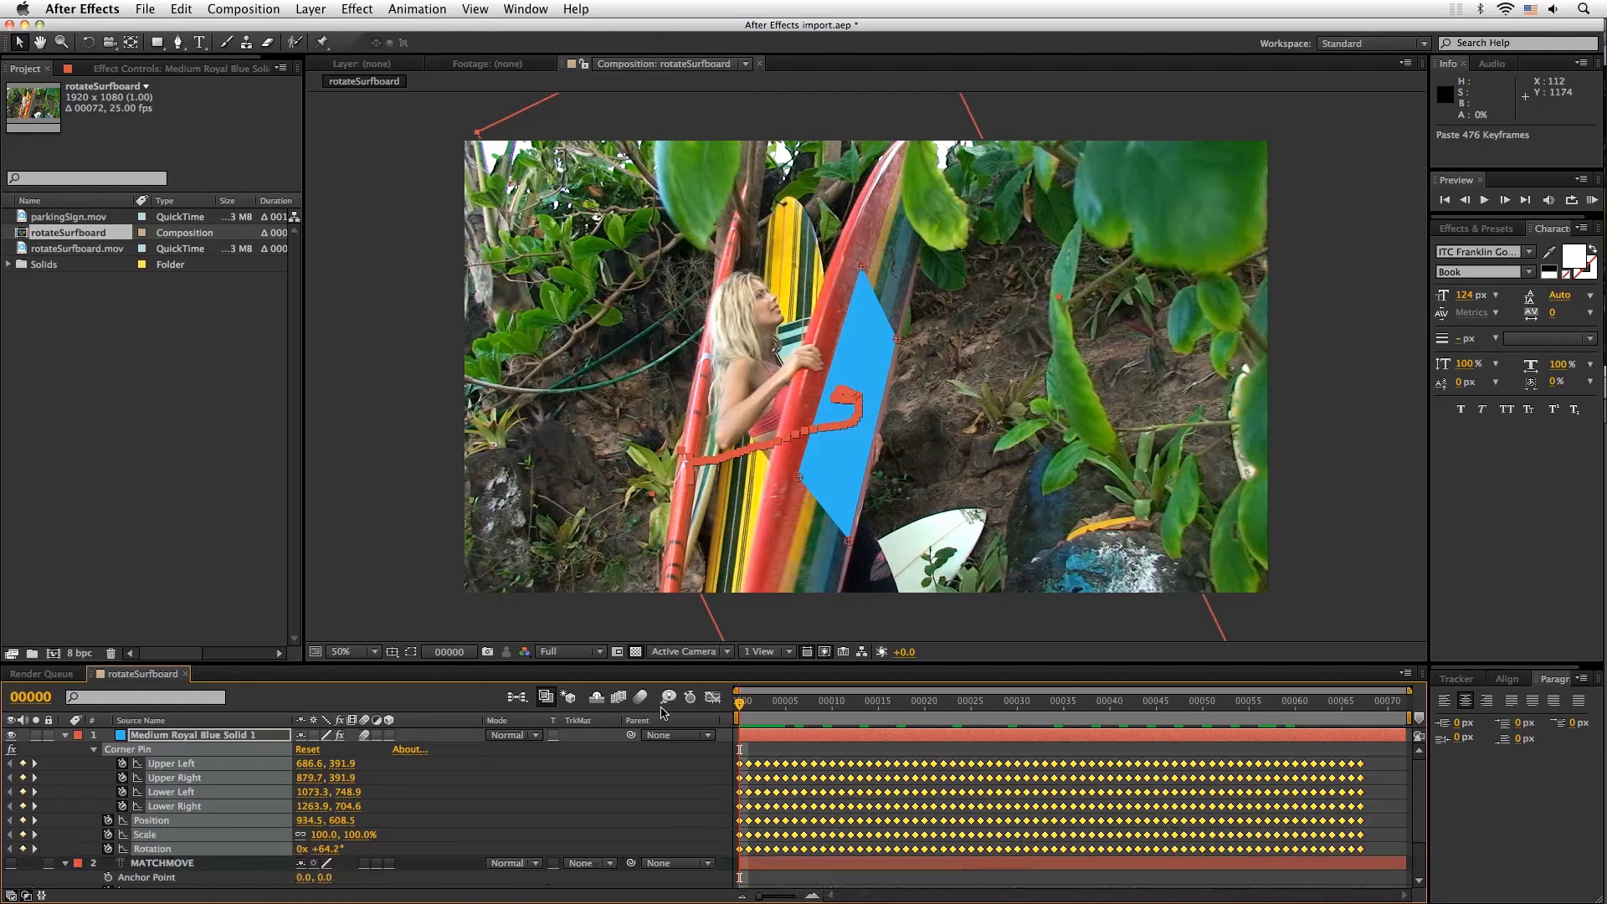
pyautogui.click(641, 696)
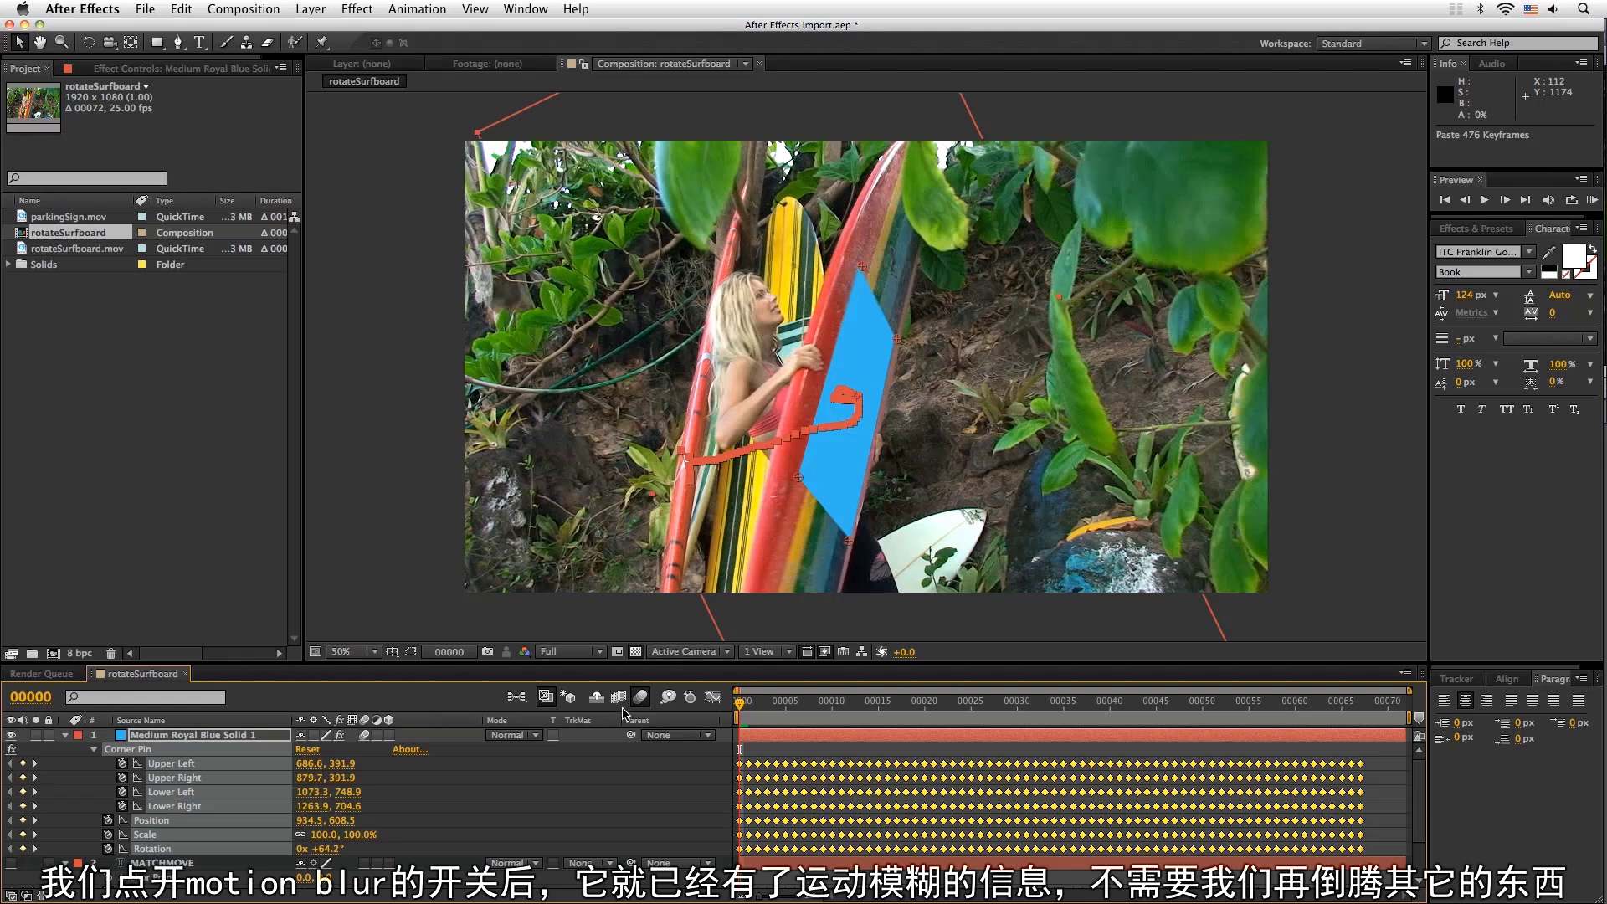
pyautogui.press('KP_0')
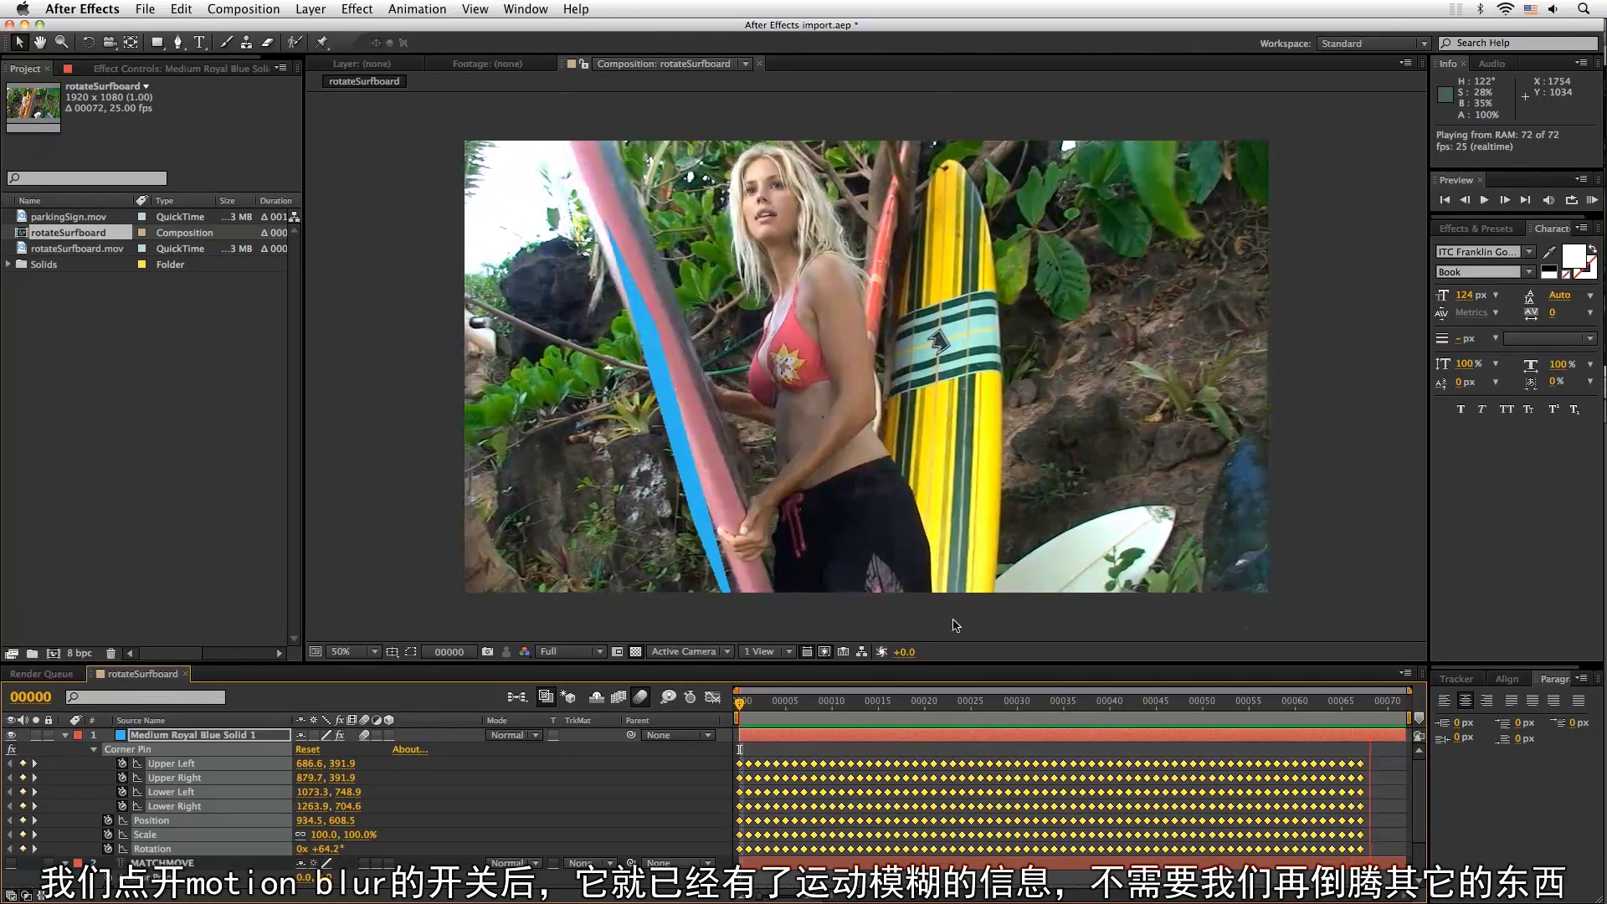
pyautogui.press('space')
# Trim the blue solid's out point to frame 66, collapse its properties, and rename the layer "corner pin motion blur"
pyautogui.moveTo(1408, 734); pyautogui.dragTo(1358, 745)
pyautogui.moveTo(1107, 701); pyautogui.dragTo(1249, 700)
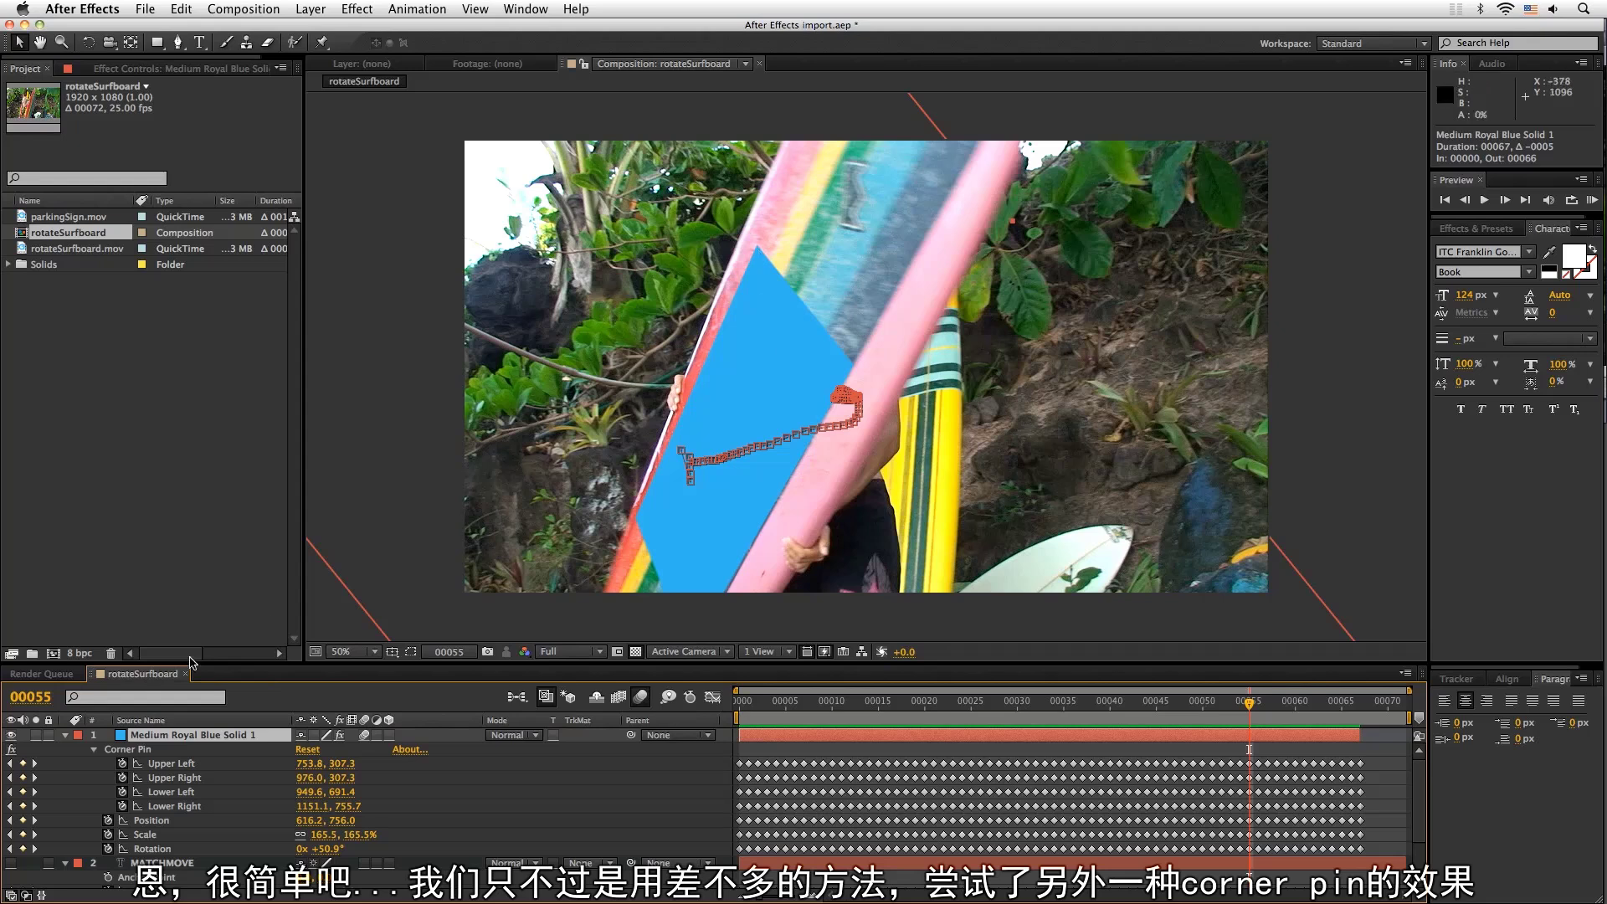
pyautogui.click(65, 735)
pyautogui.press('Return')
pyautogui.write('vornret')
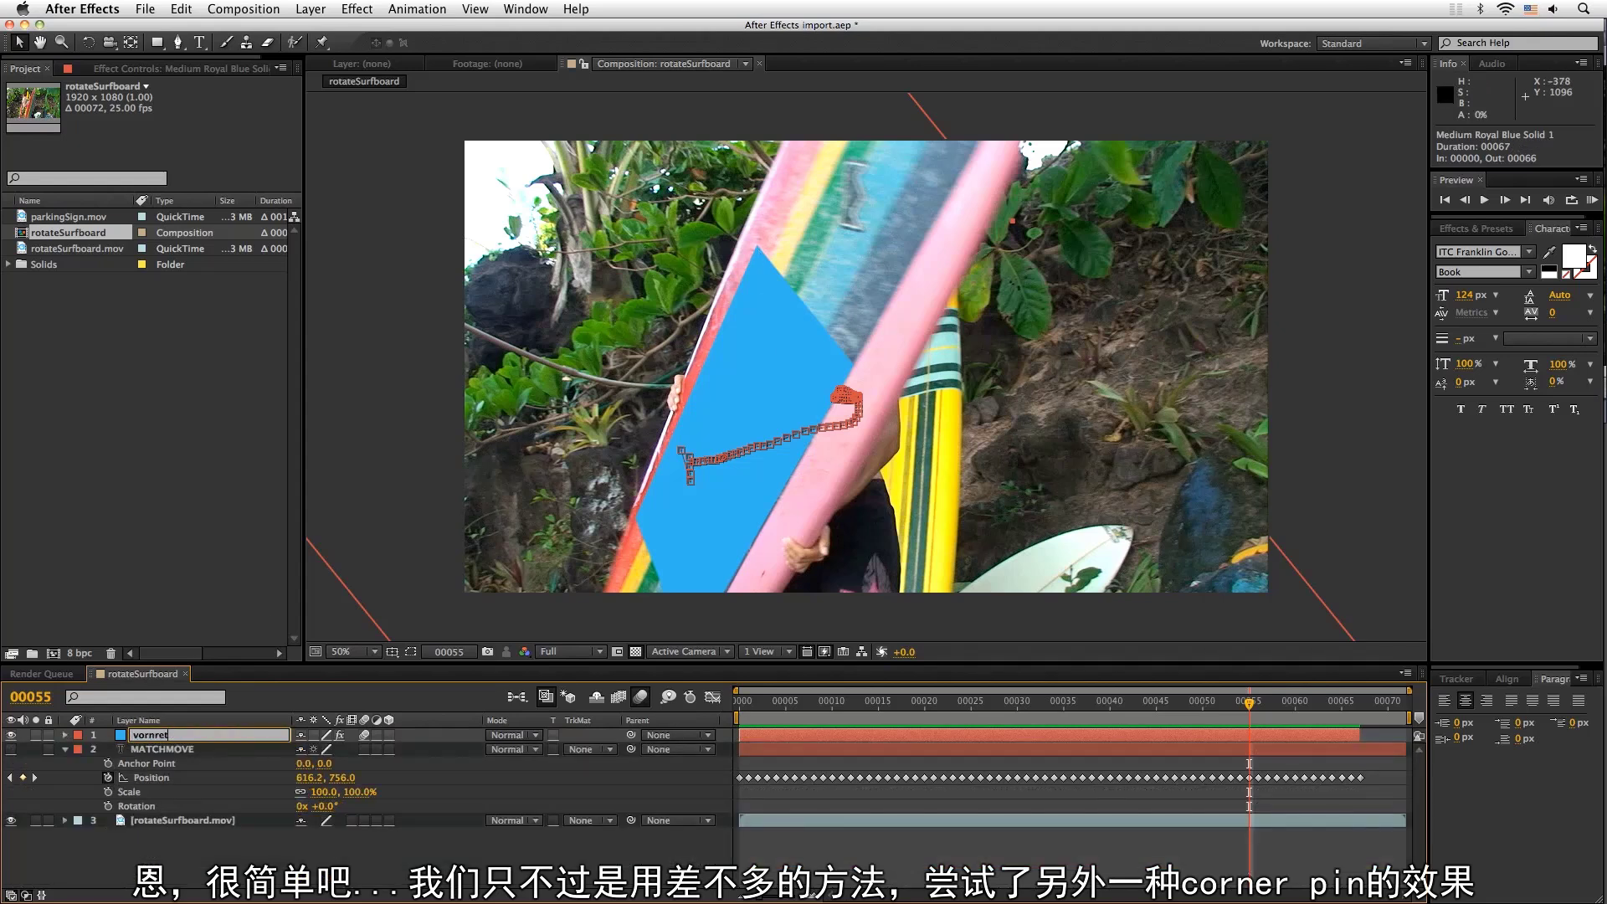
pyautogui.press('BackSpace')
pyautogui.press('BackSpace')
pyautogui.press('BackSpace')
pyautogui.press('BackSpace')
pyautogui.write('corner pin moti')
pyautogui.press('Return')
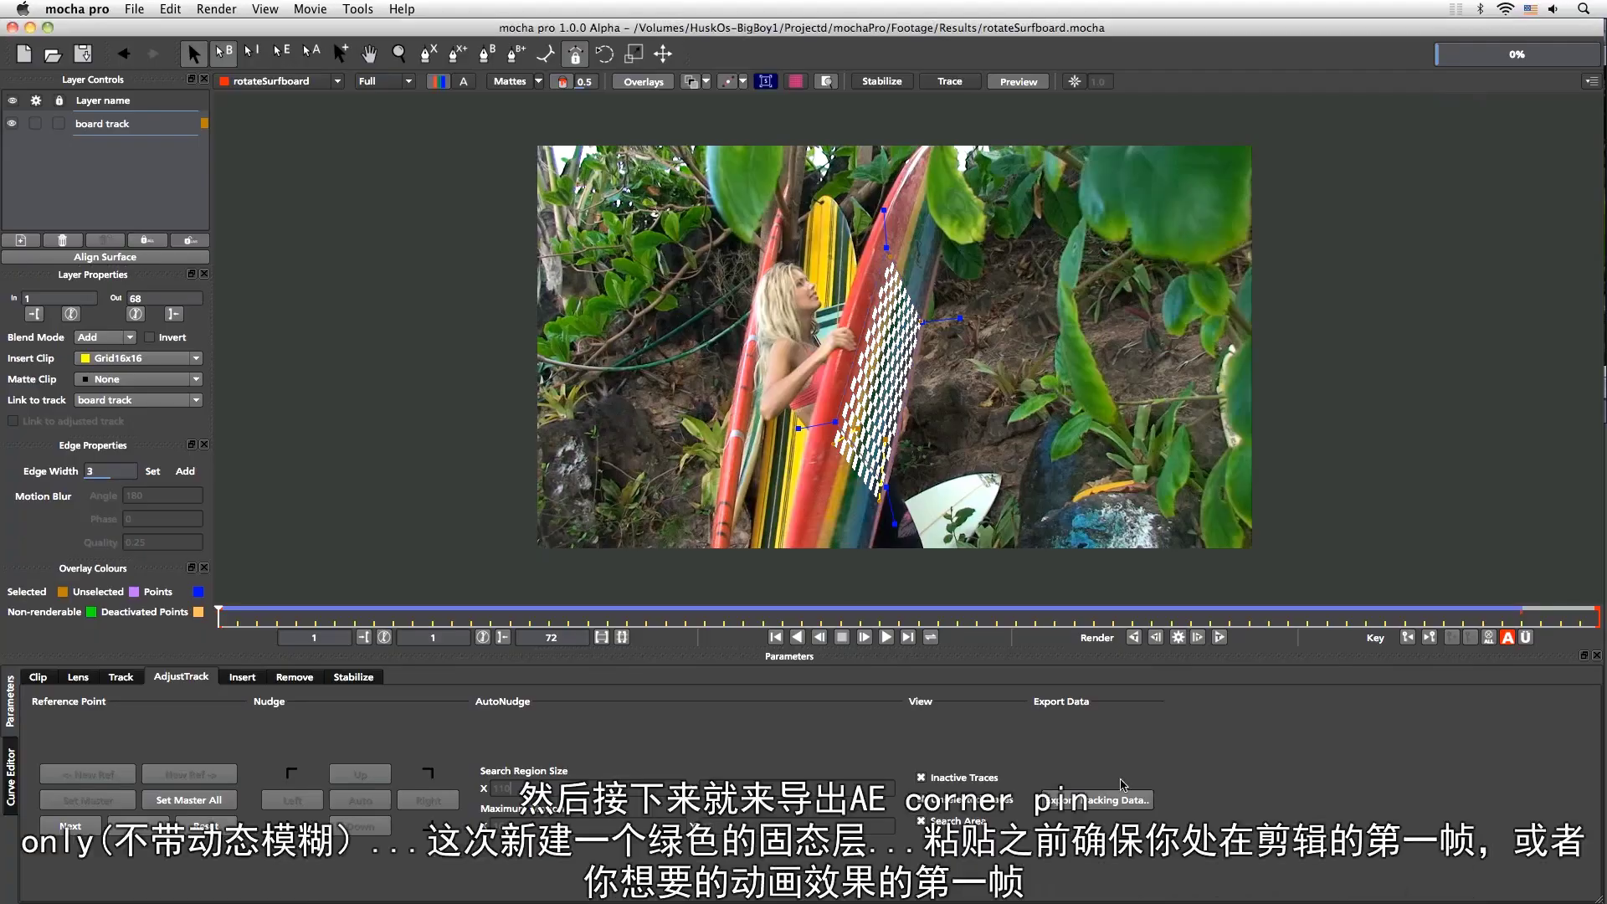
# In mocha pro, copy the track as After Effects Corner Pin [corner pin only, supports RG Warp and mochaImport] data
pyautogui.click(1102, 803)
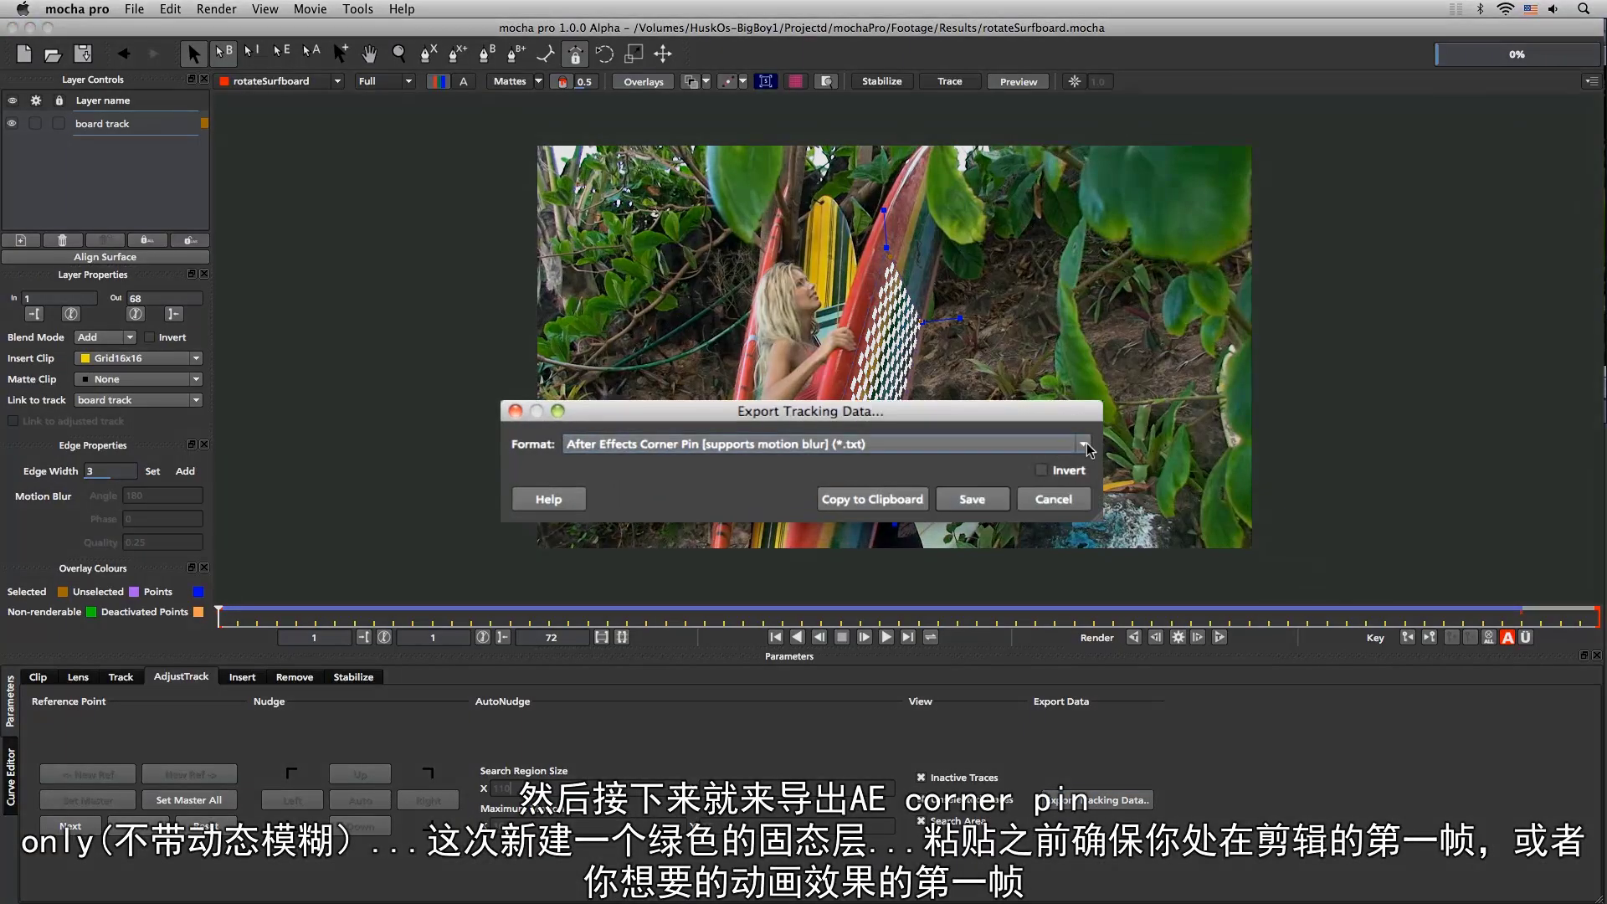
pyautogui.click(1076, 452)
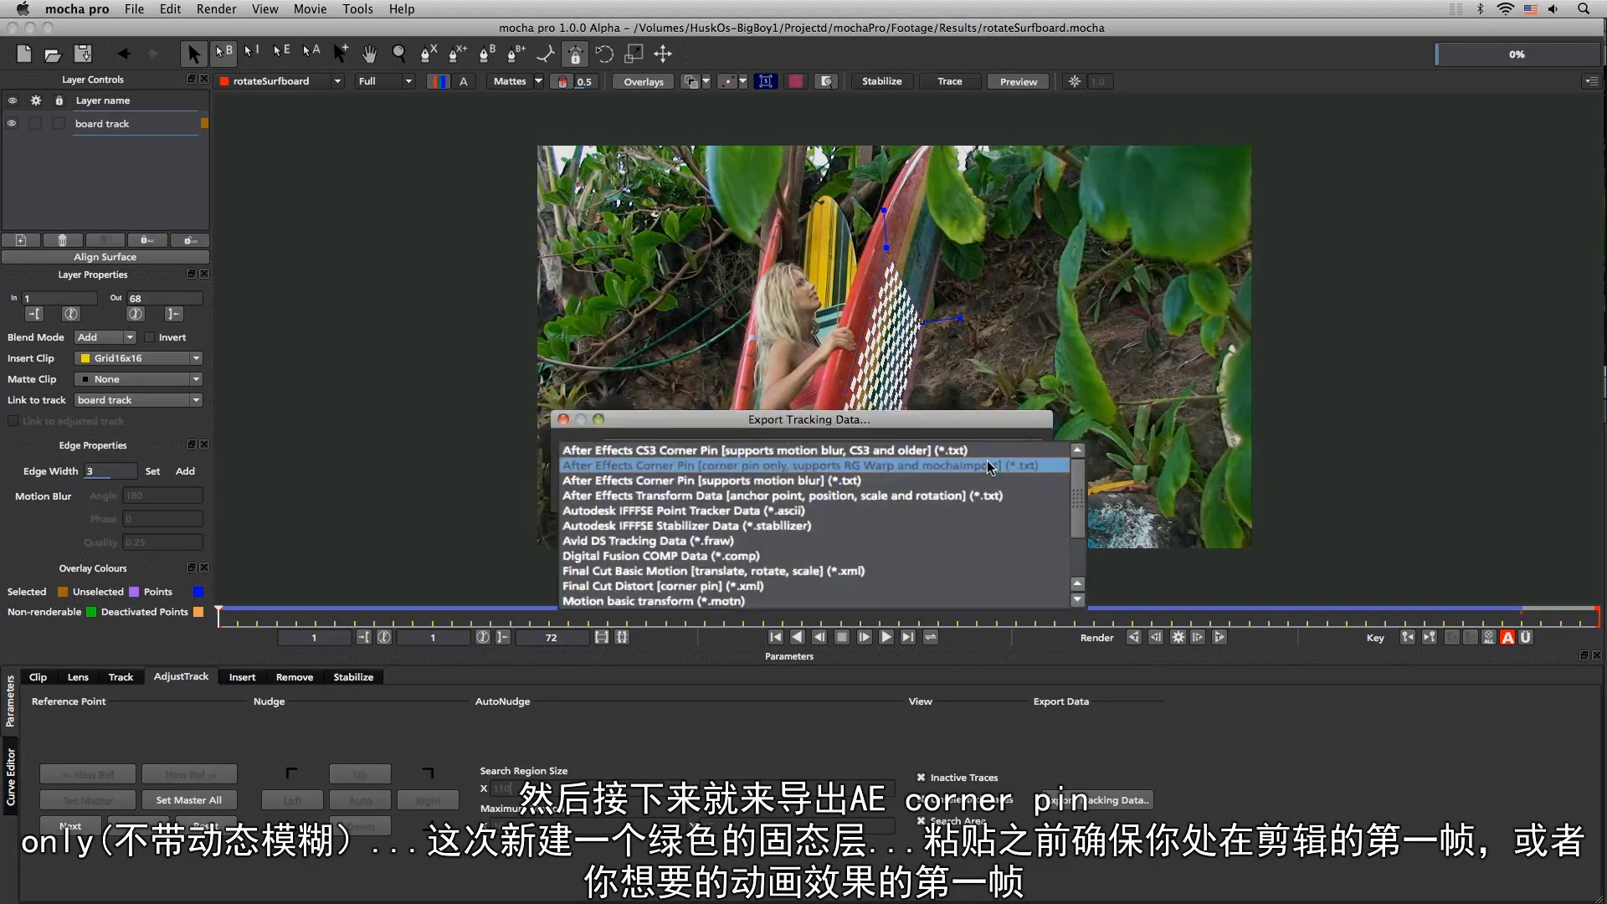
pyautogui.click(1026, 467)
pyautogui.click(921, 502)
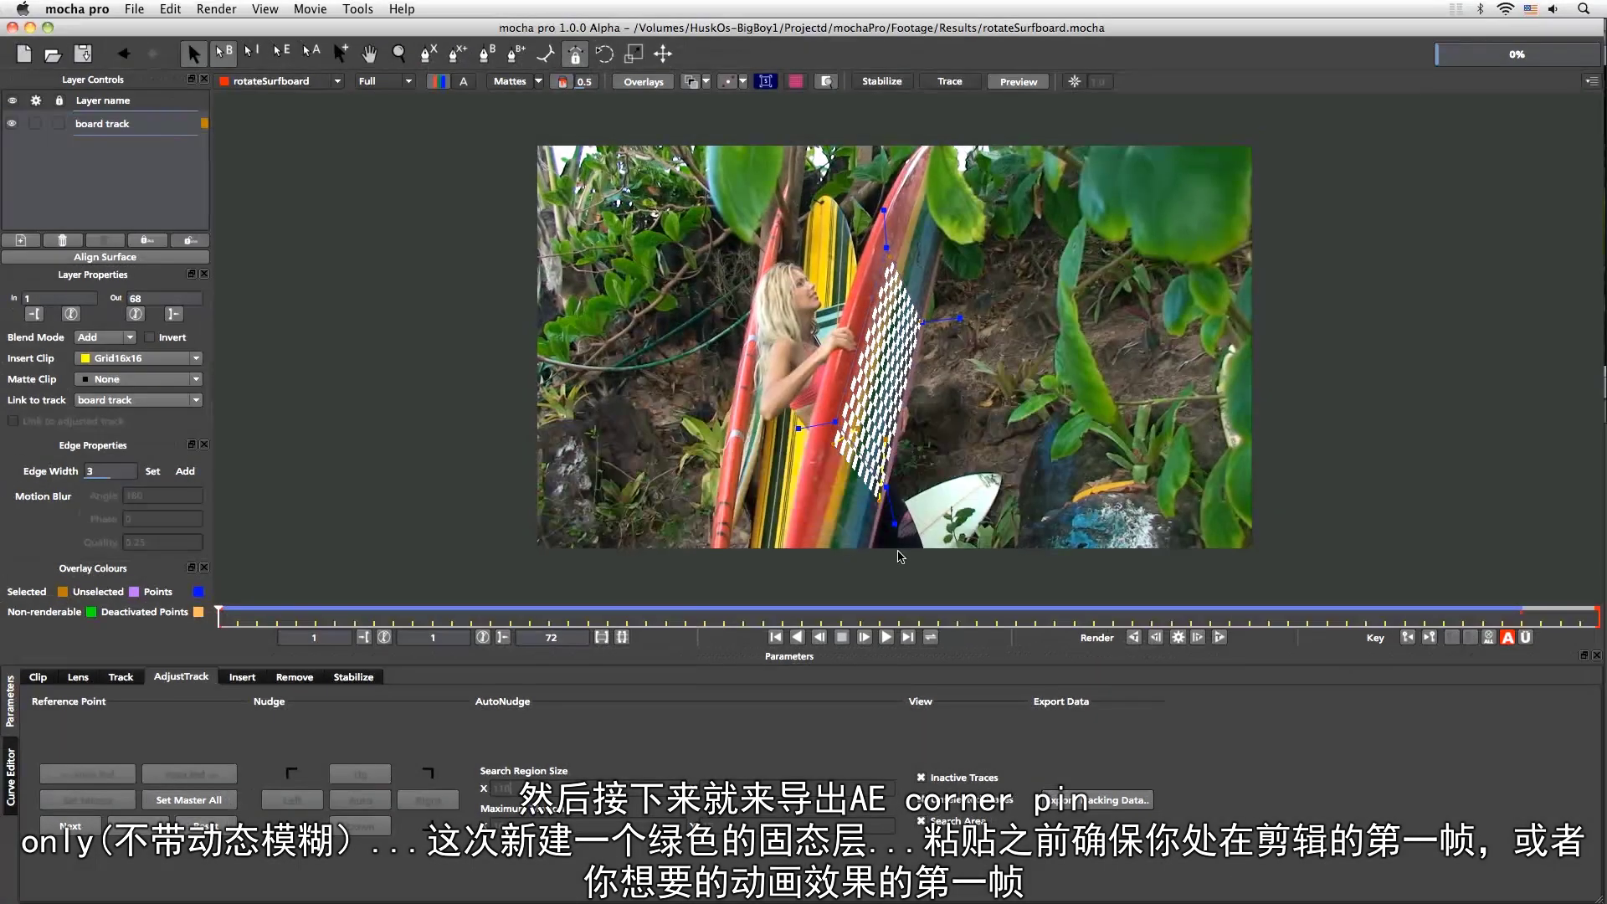
# Return to After Effects and create a green solid at 1920 x 1080 px in the rotateSurfboard composition
pyautogui.press('super+Tab')
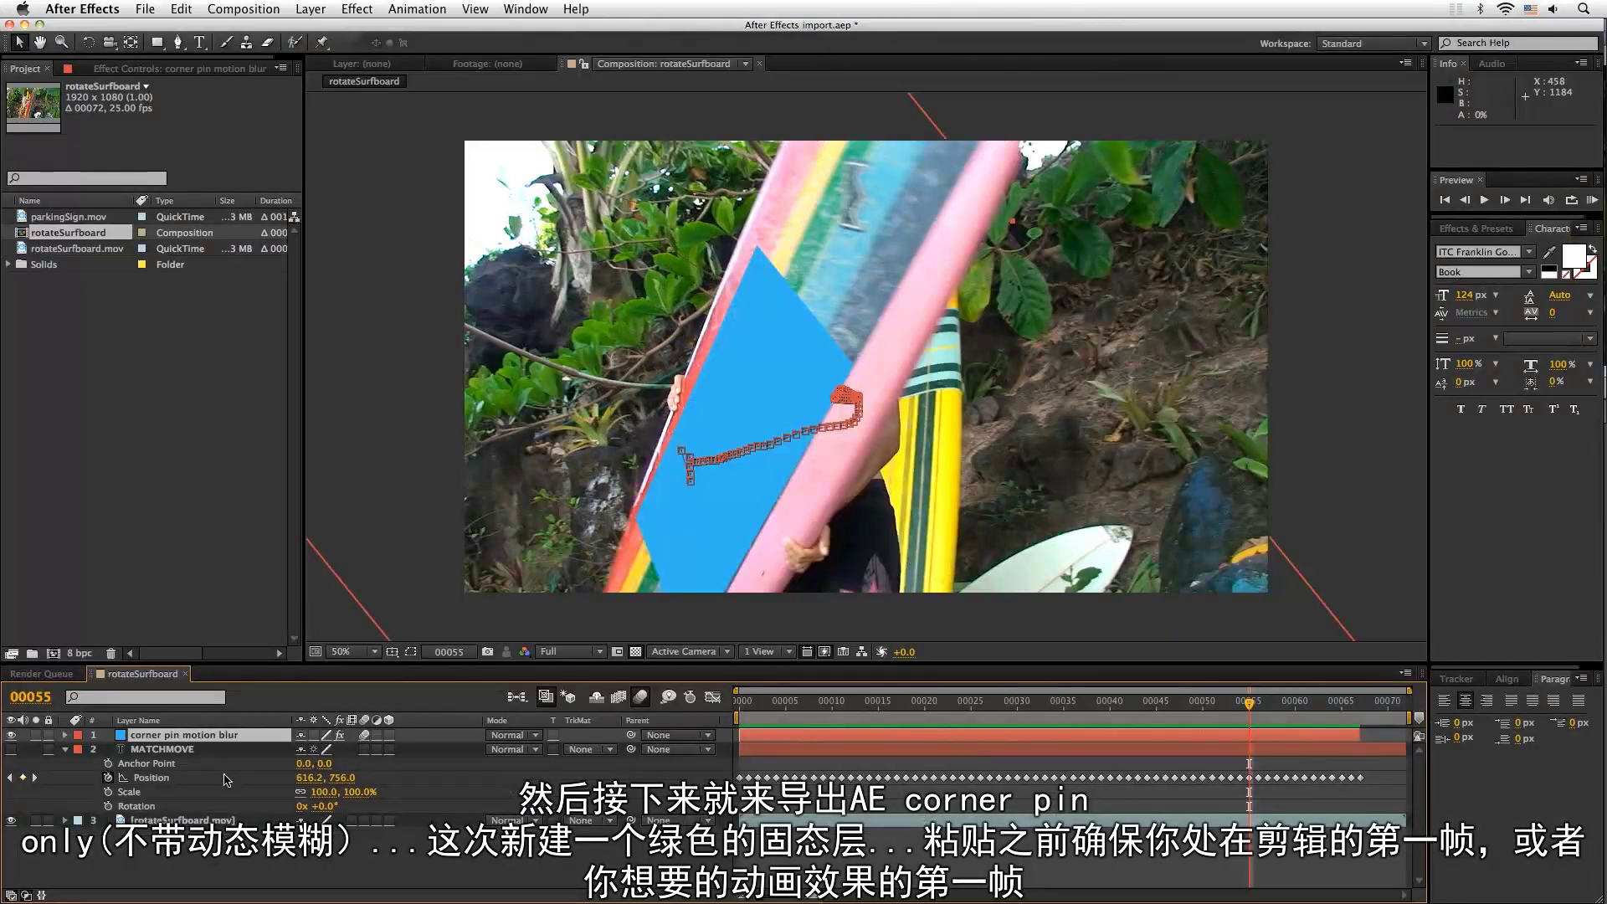
pyautogui.press('super+y')
pyautogui.click(1079, 687)
pyautogui.click(927, 675)
pyautogui.click(1056, 538)
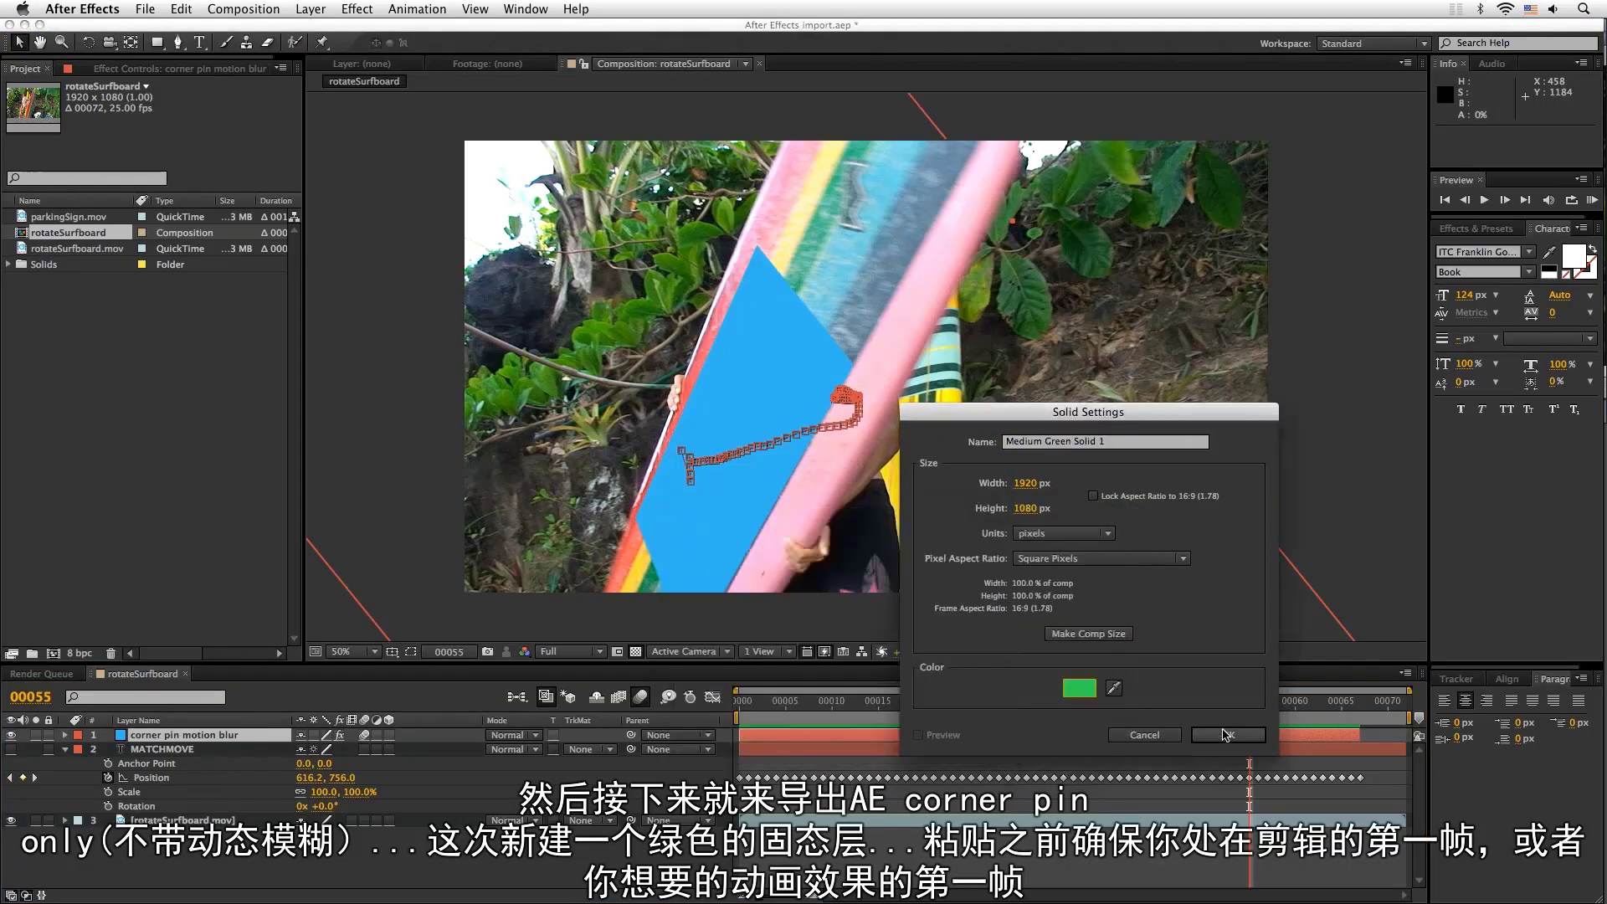
pyautogui.click(1228, 735)
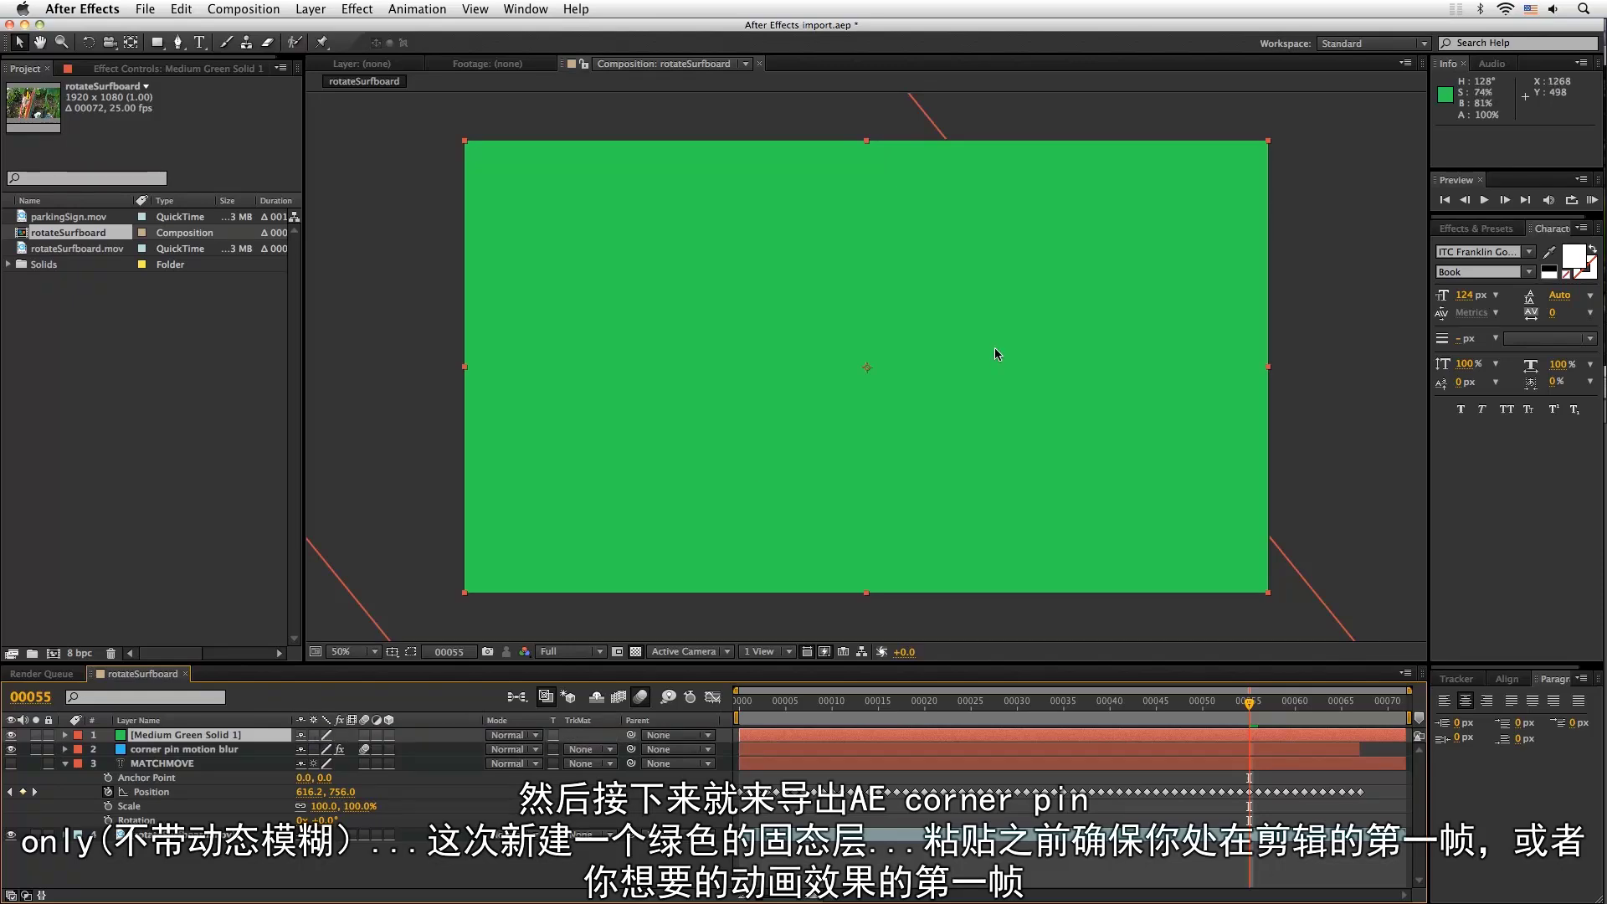
# Paste the corner-pin-only data onto the green solid at the first frame and reveal its keyframed properties
pyautogui.press('Home')
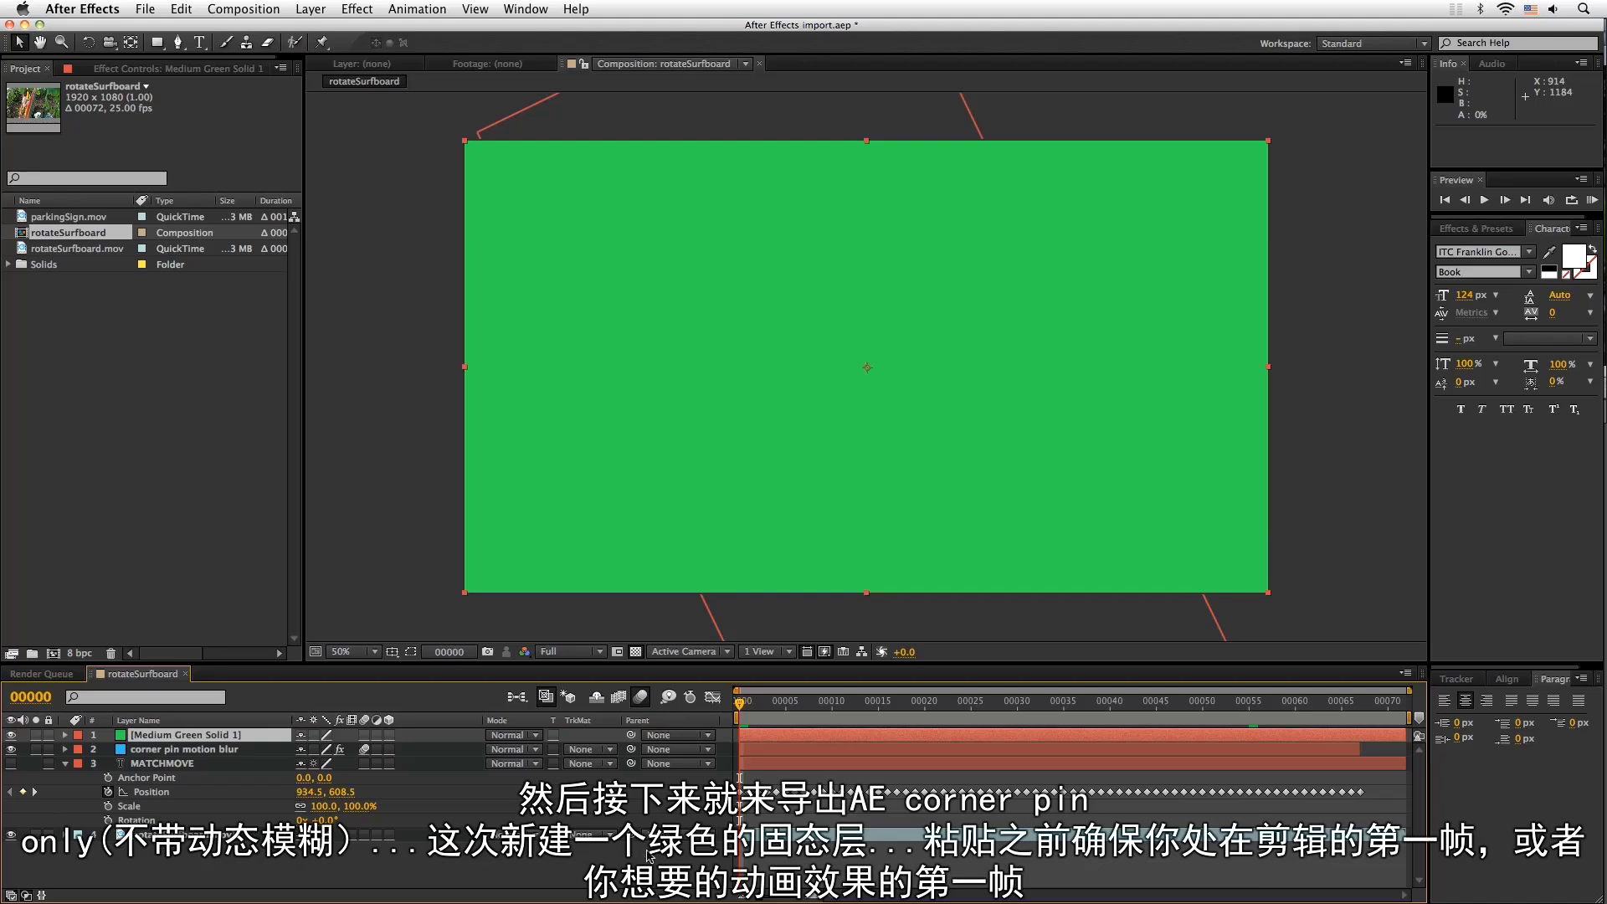
pyautogui.press('super+v')
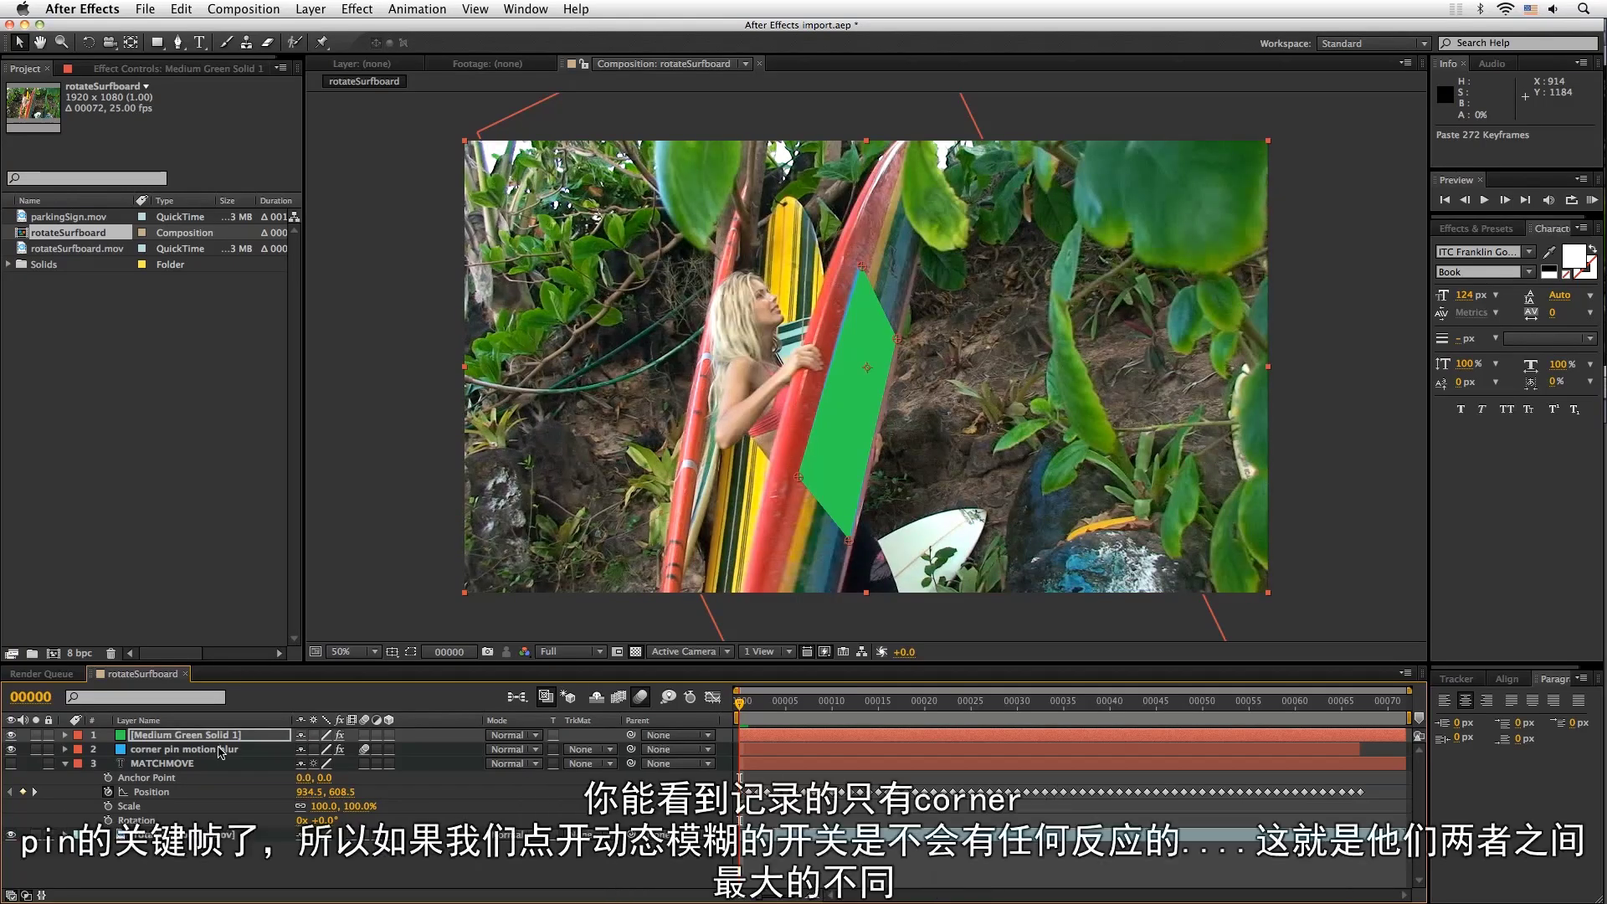
pyautogui.press('u')
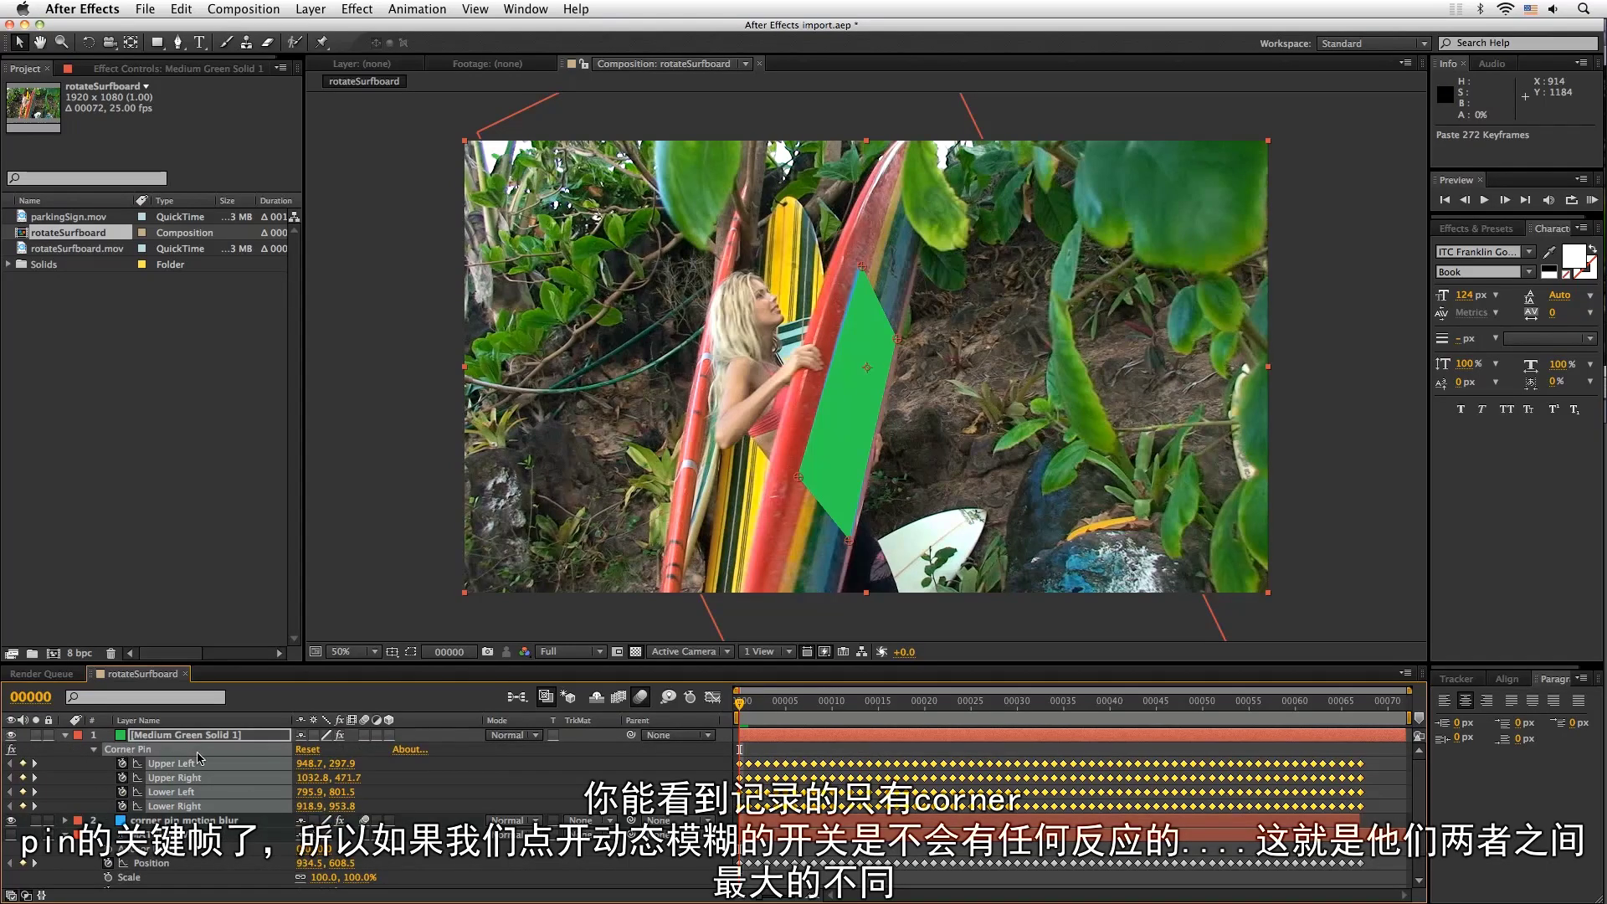
# Hide the corner pin motion blur layer and preview the green solid's tracking with its motion blur switched on
pyautogui.click(11, 822)
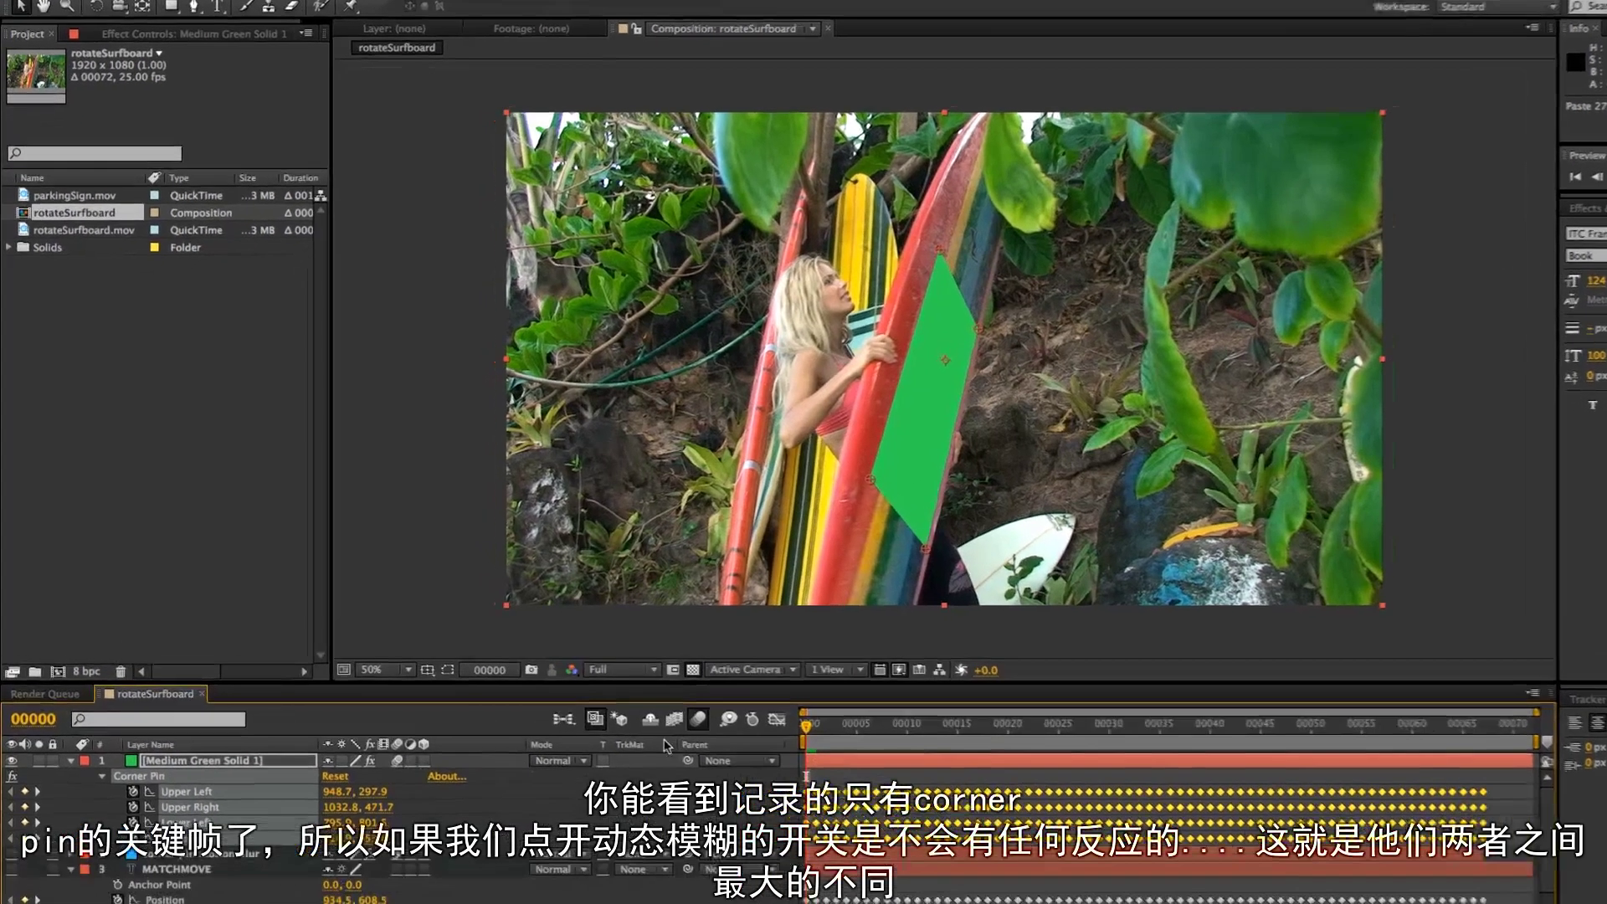
pyautogui.press('space')
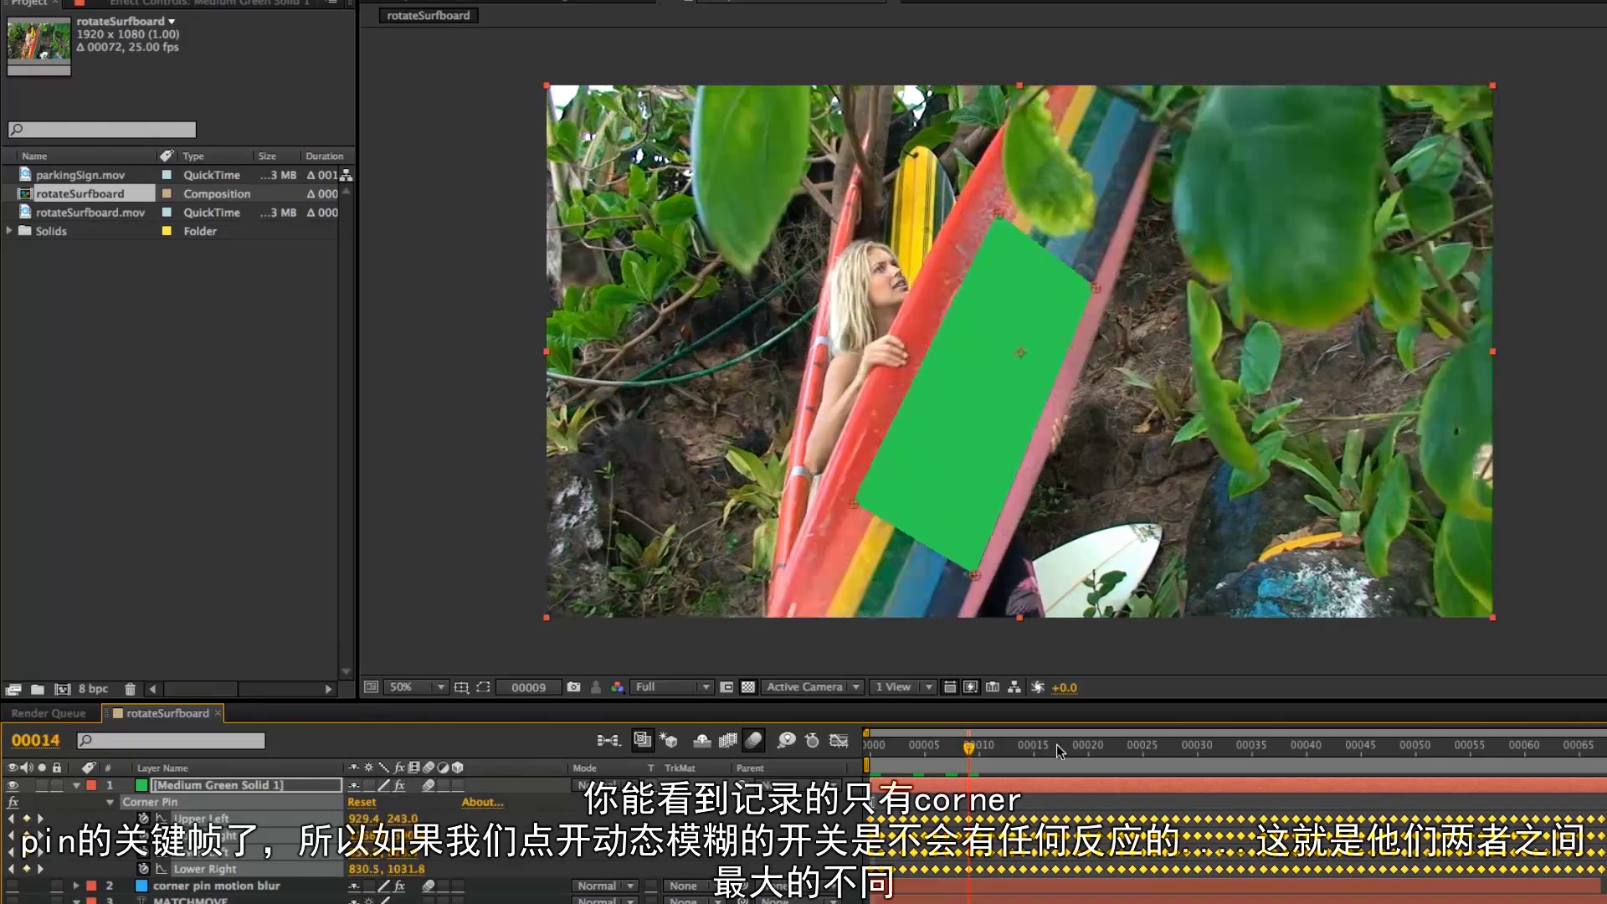
pyautogui.click(1260, 760)
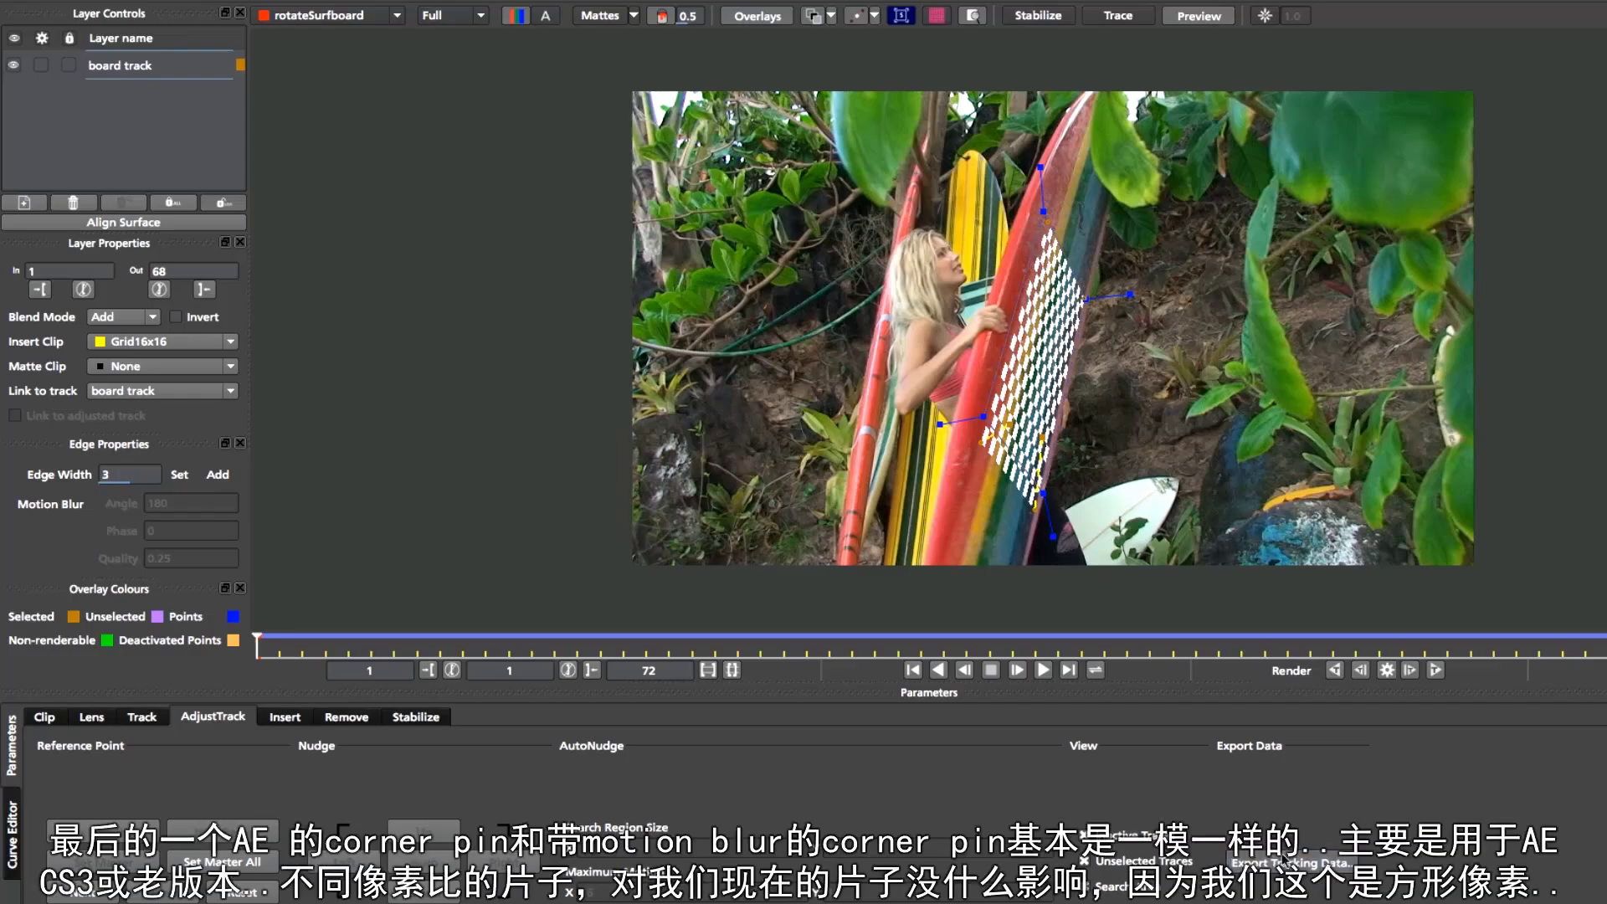
# In mocha pro, open the tracking data export and examine the After Effects CS3 Corner Pin format option
pyautogui.click(1290, 862)
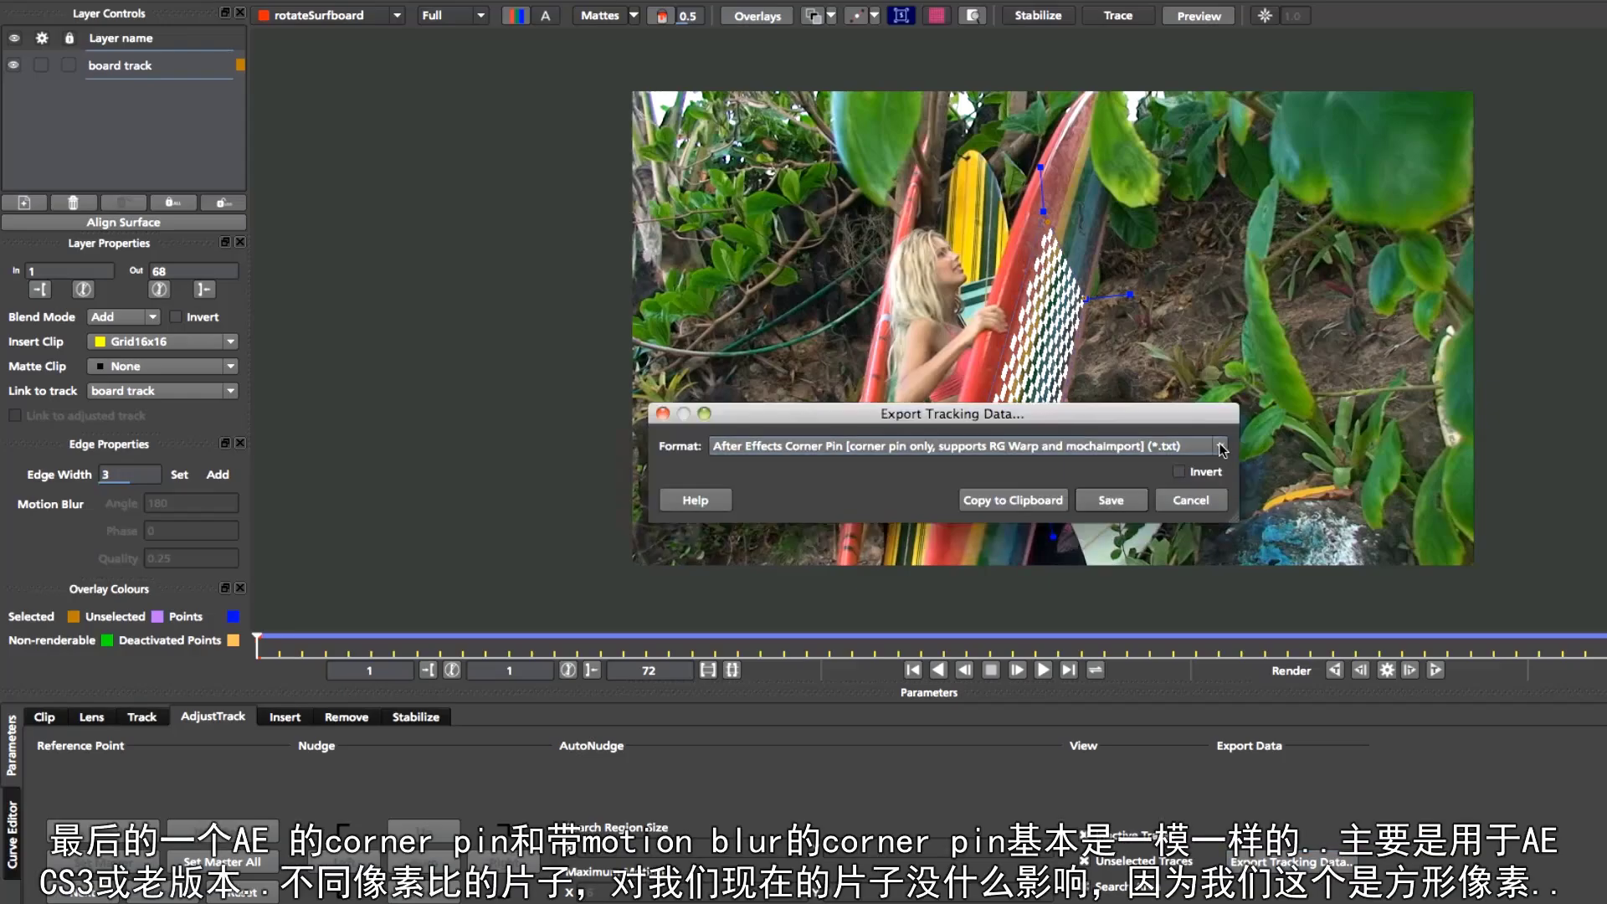
pyautogui.click(1184, 447)
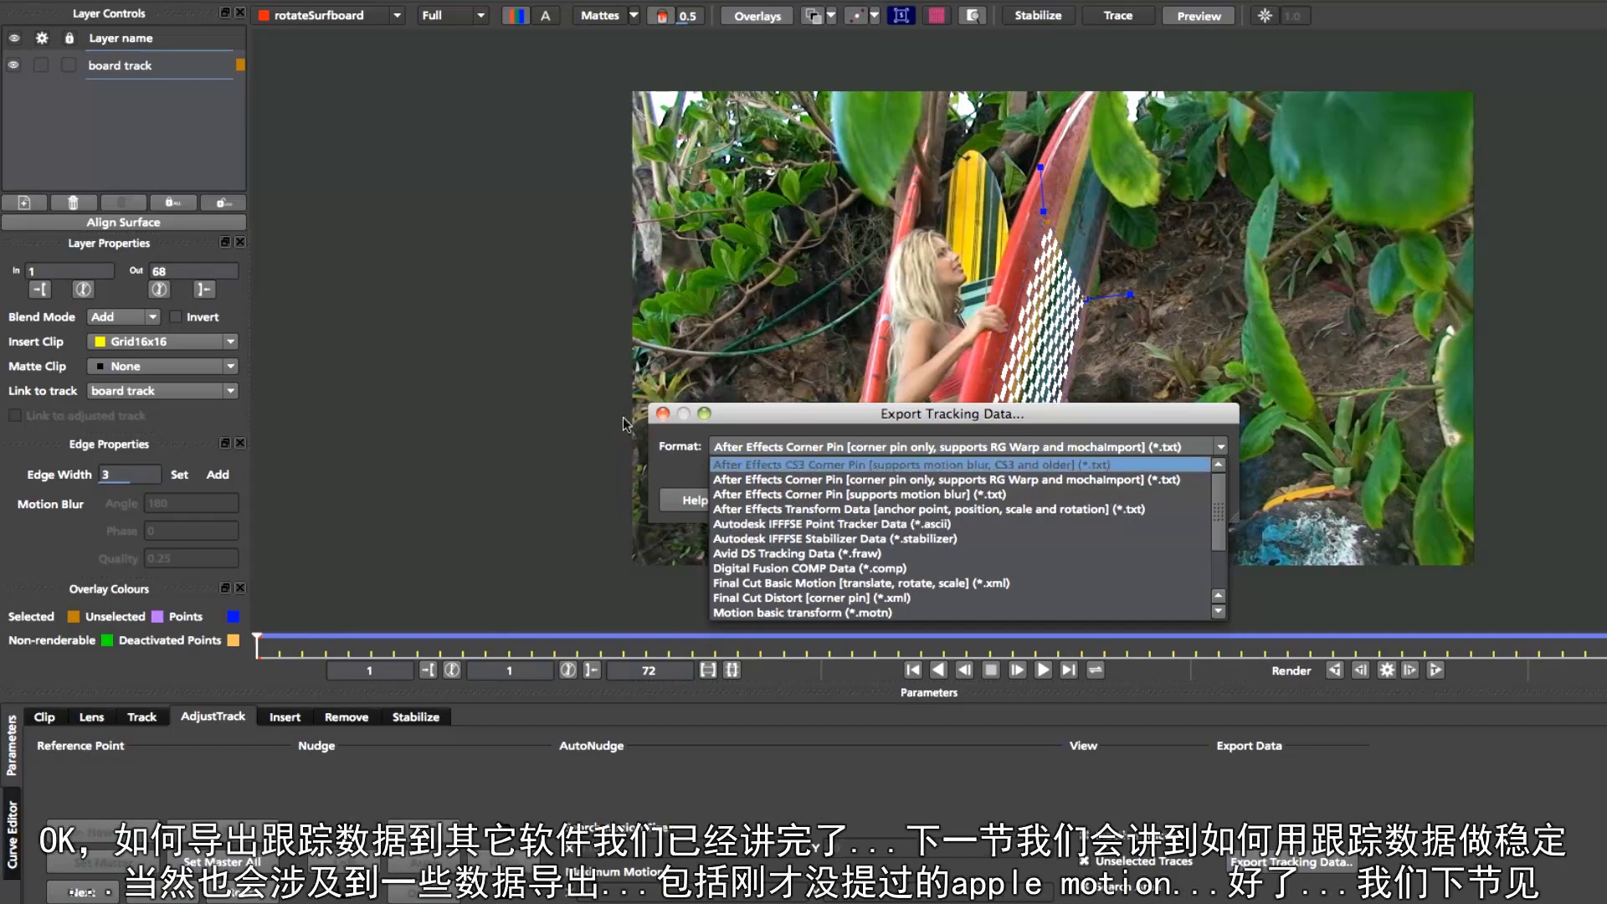
pyautogui.click(1088, 476)
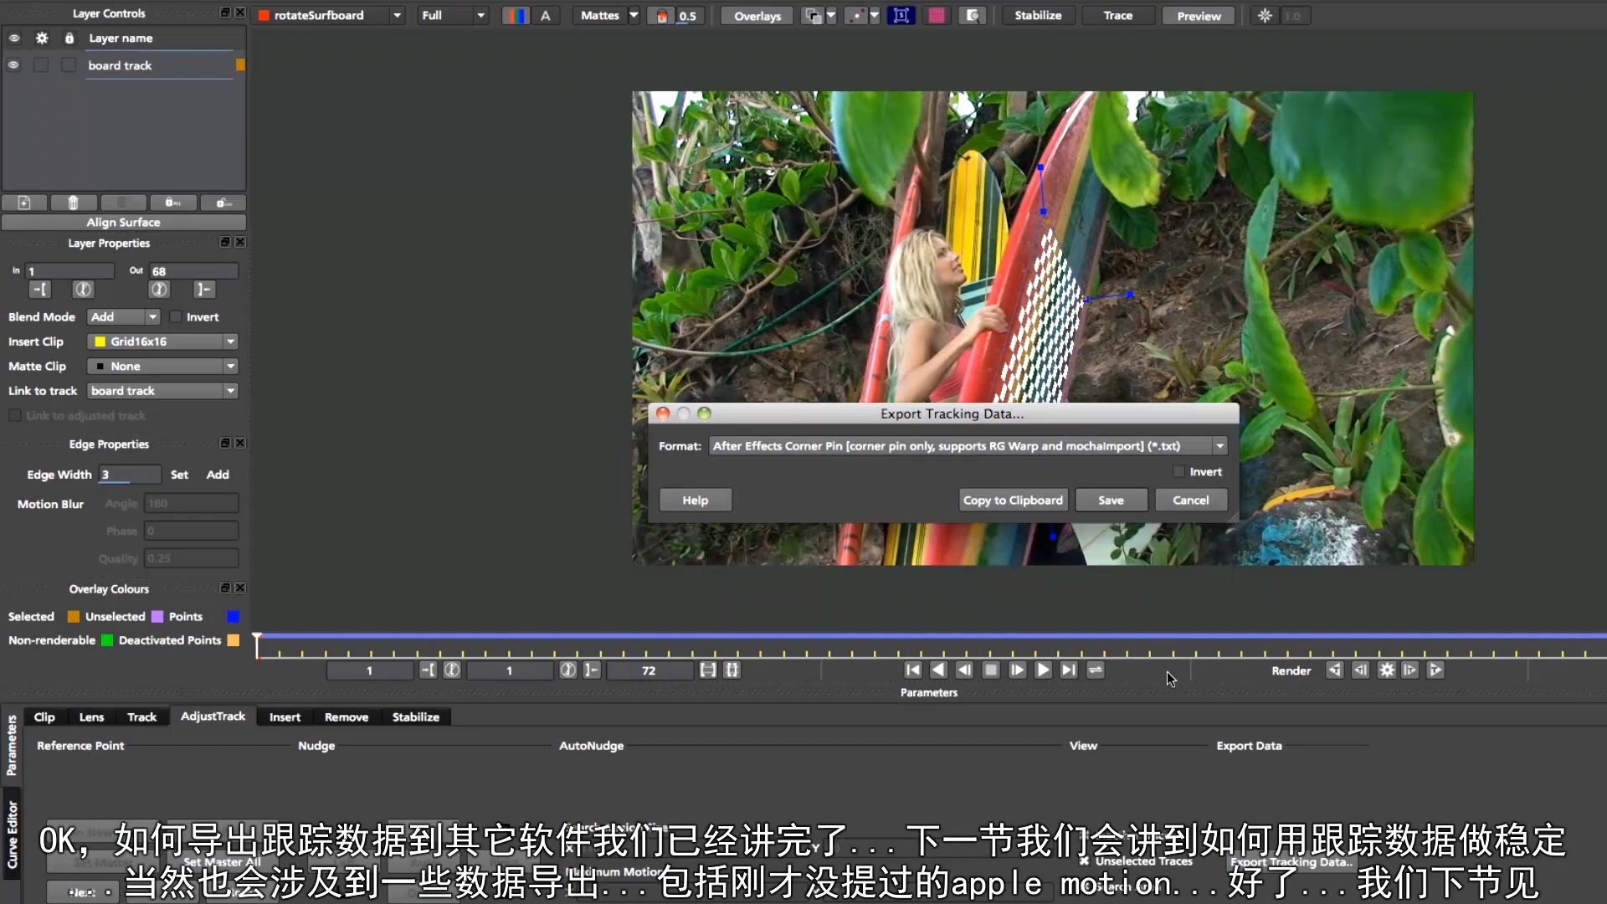